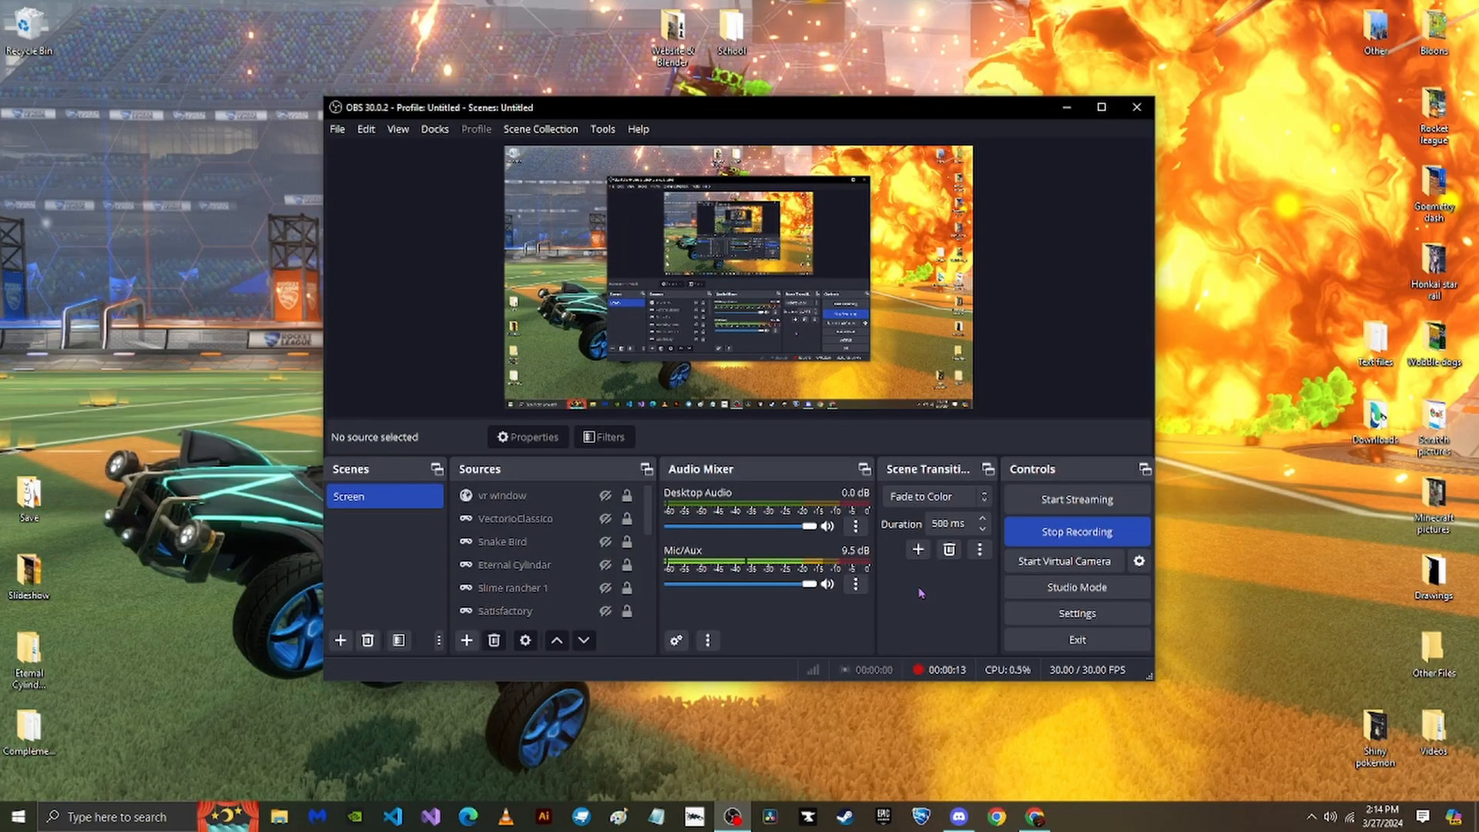
# Switch to DaVinci Resolve, open the Untitled Project and skip the offered software update.
pyautogui.click(674, 721)
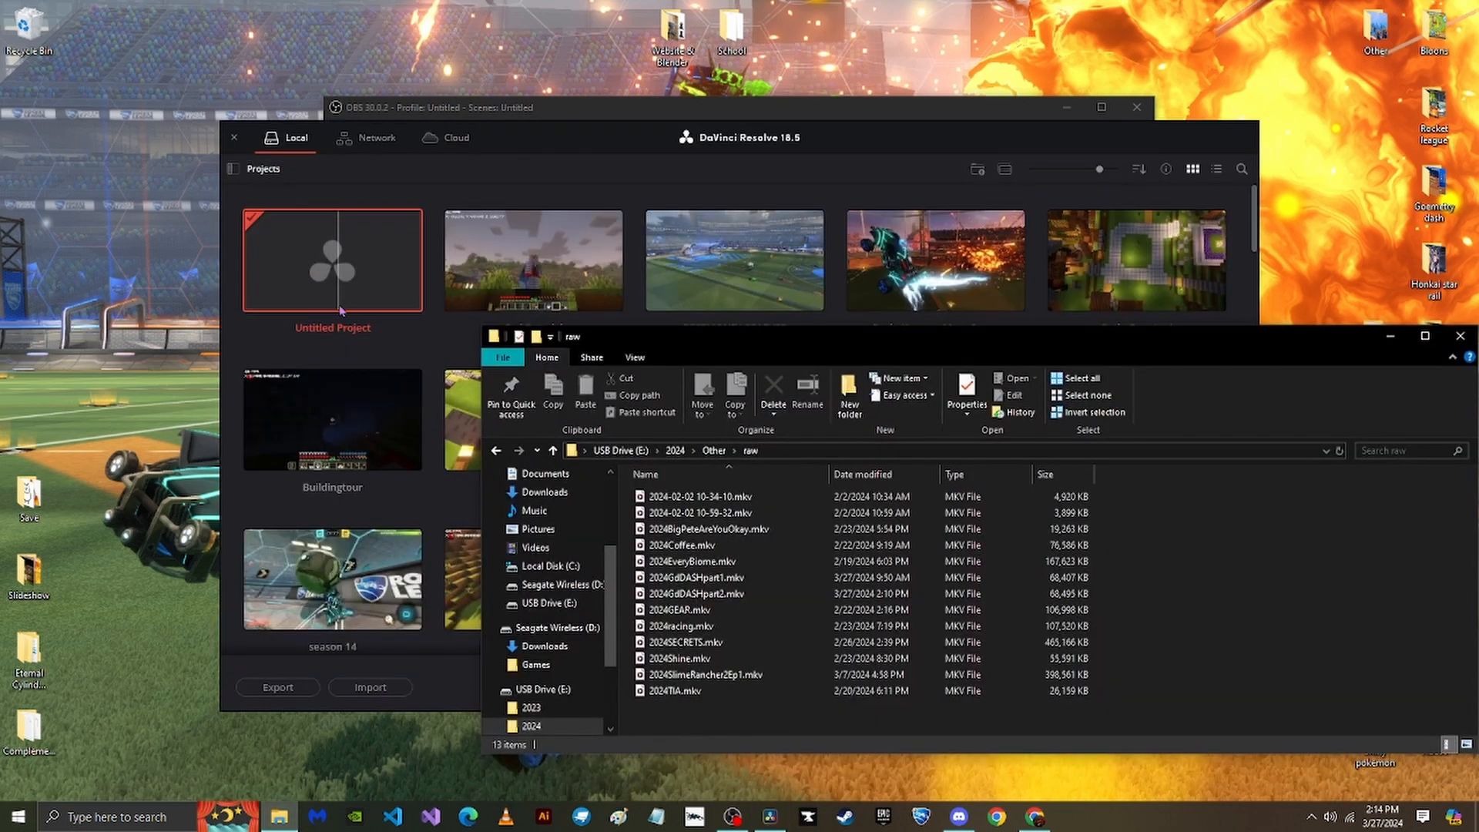
pyautogui.click(418, 348)
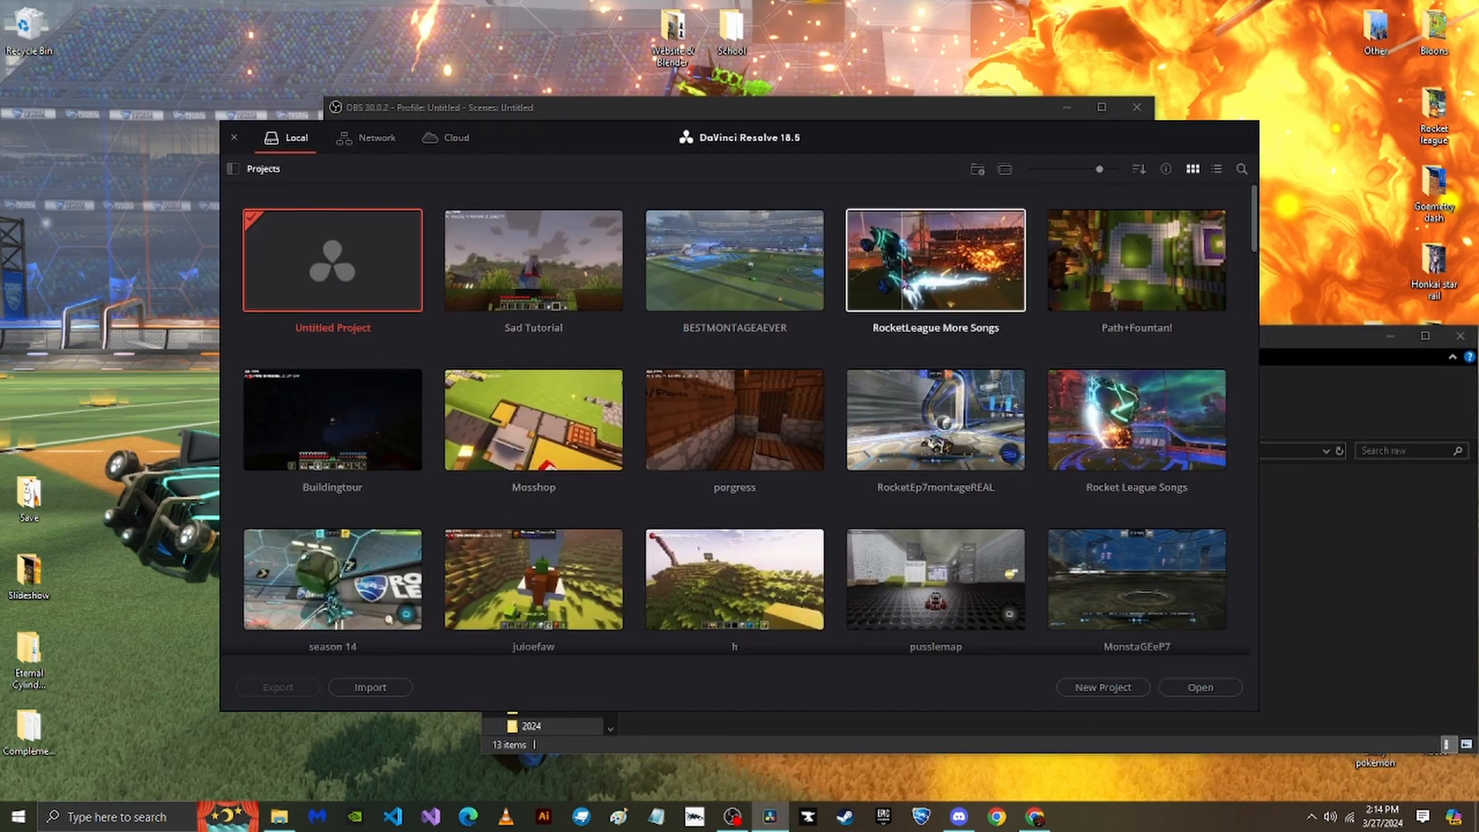
pyautogui.doubleClick(332, 279)
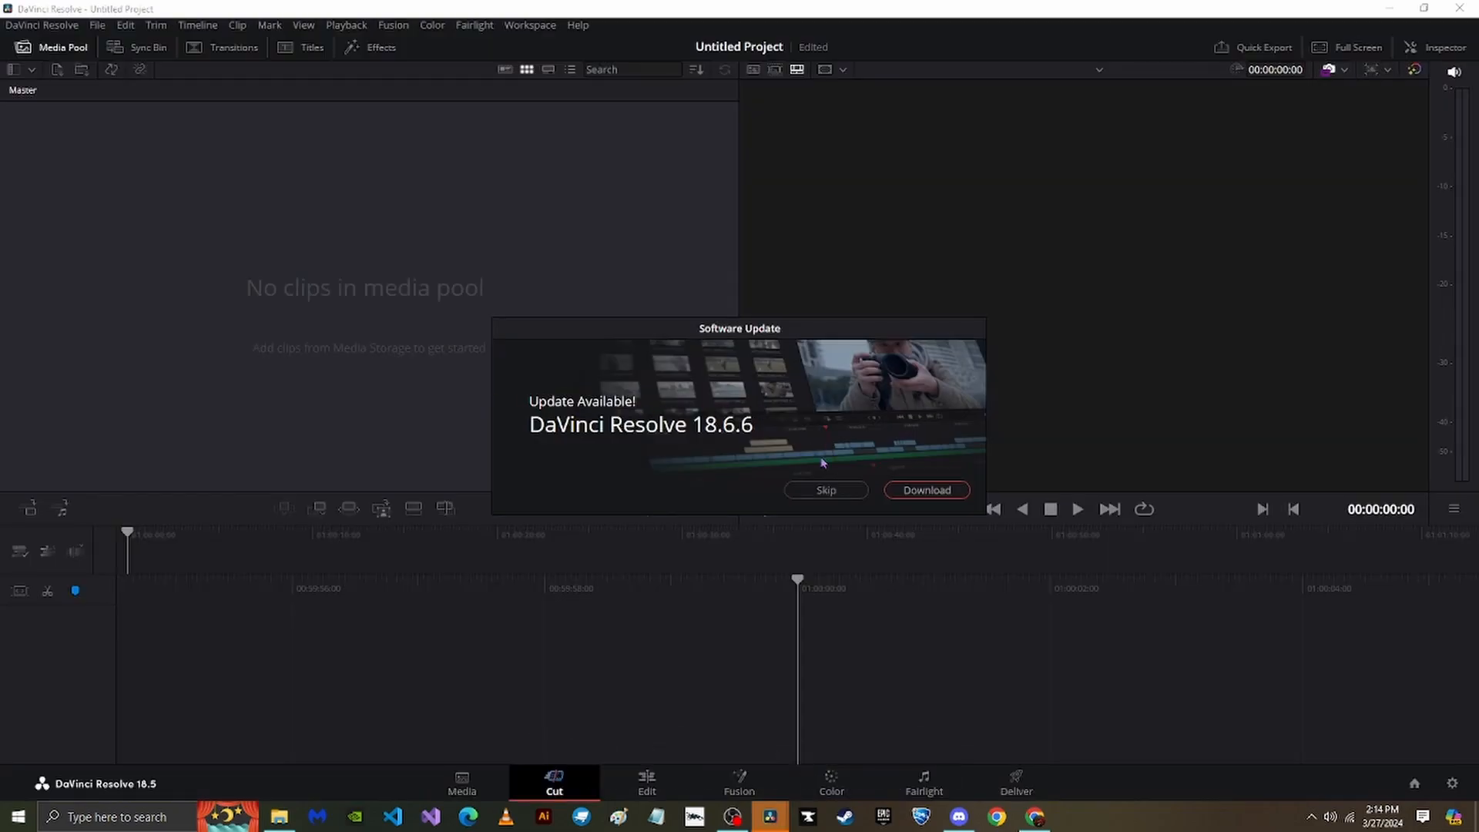
pyautogui.click(824, 489)
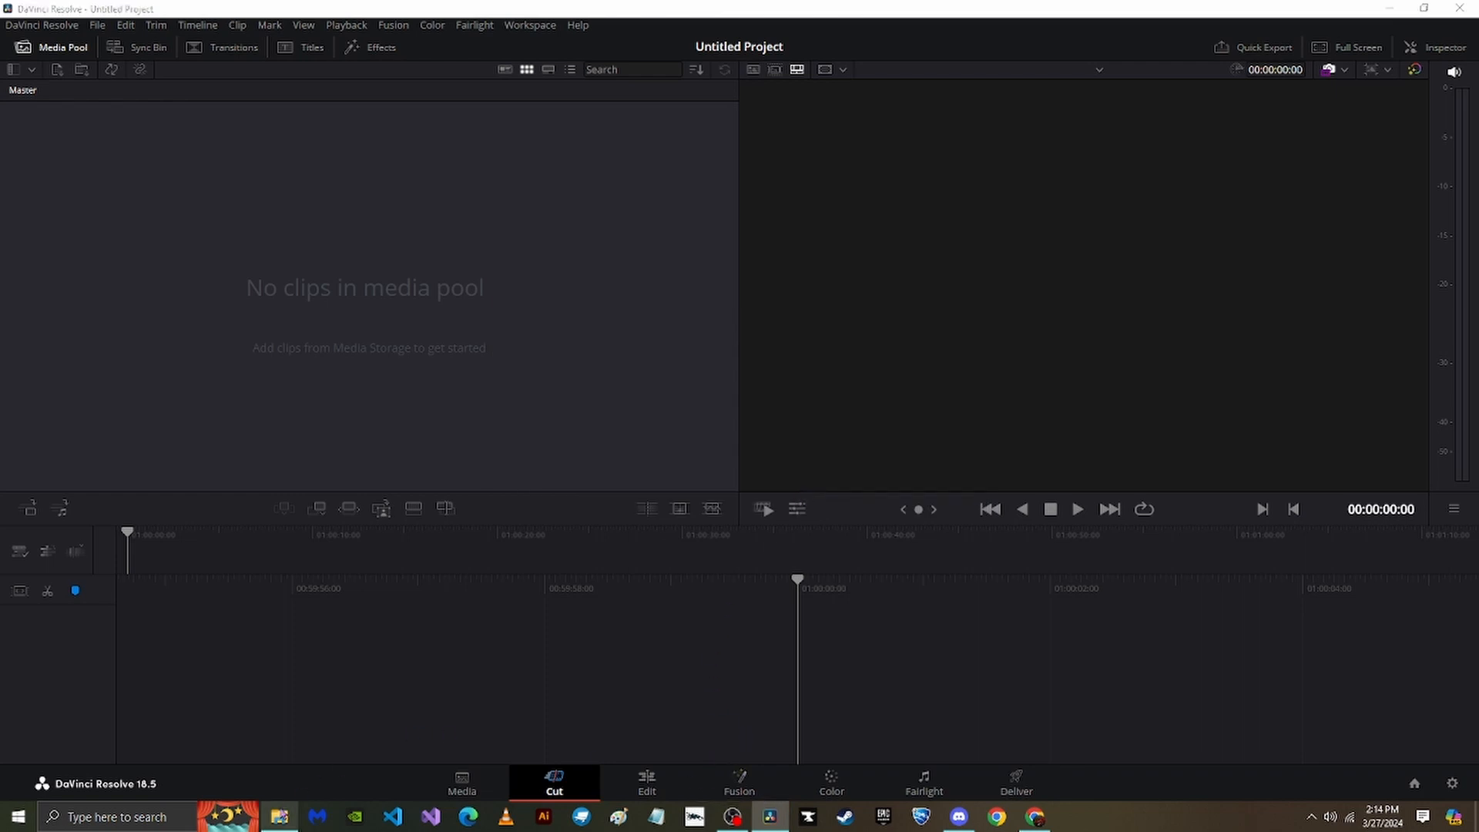
# Import 2024GdDASHpart1.mkv and 2024GdDASHpart2.mkv from the raw folder, sorted by date modified, into the media pool without changing the project frame rate.
pyautogui.click(279, 816)
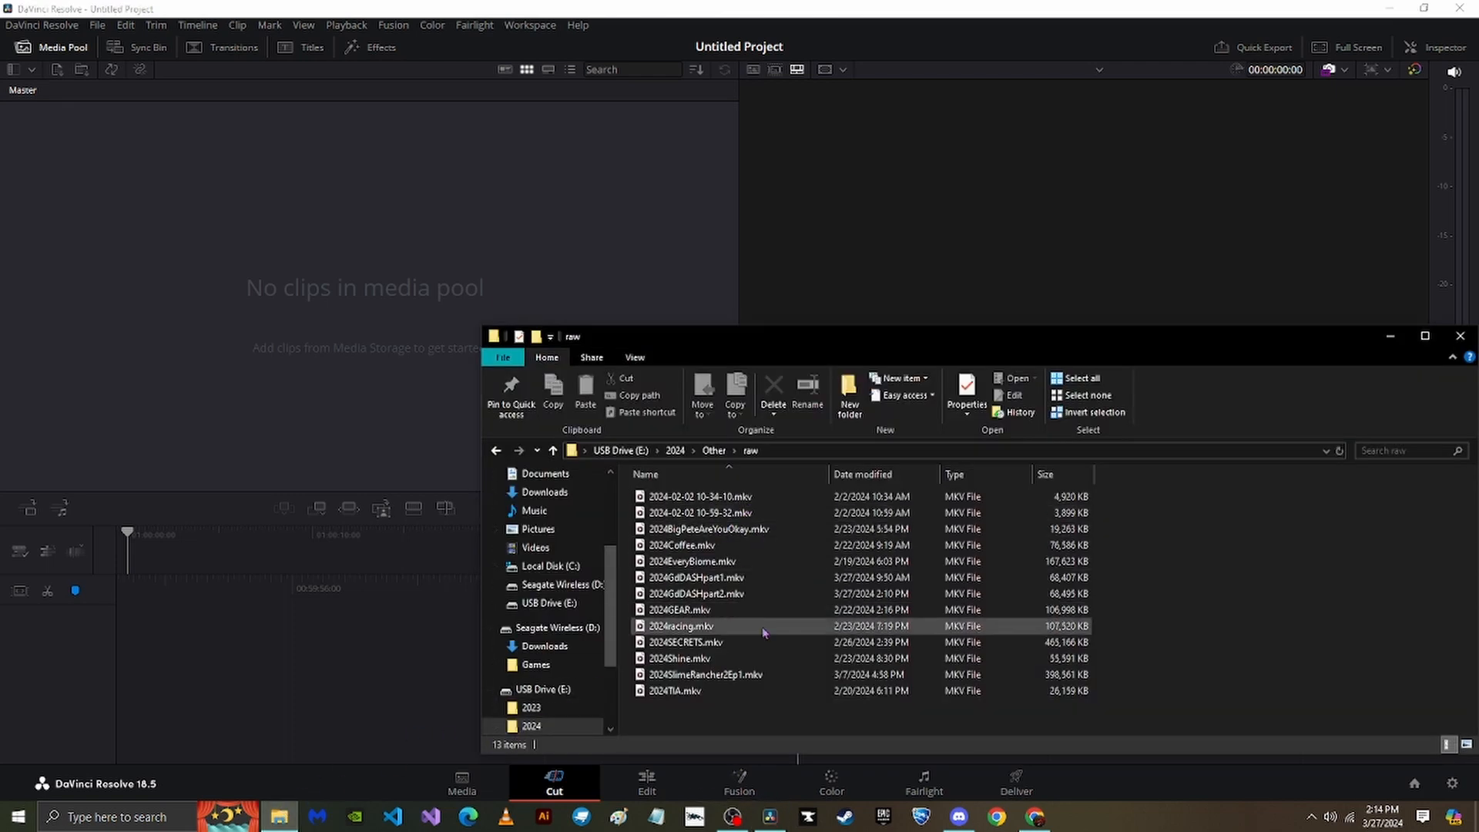
pyautogui.click(890, 476)
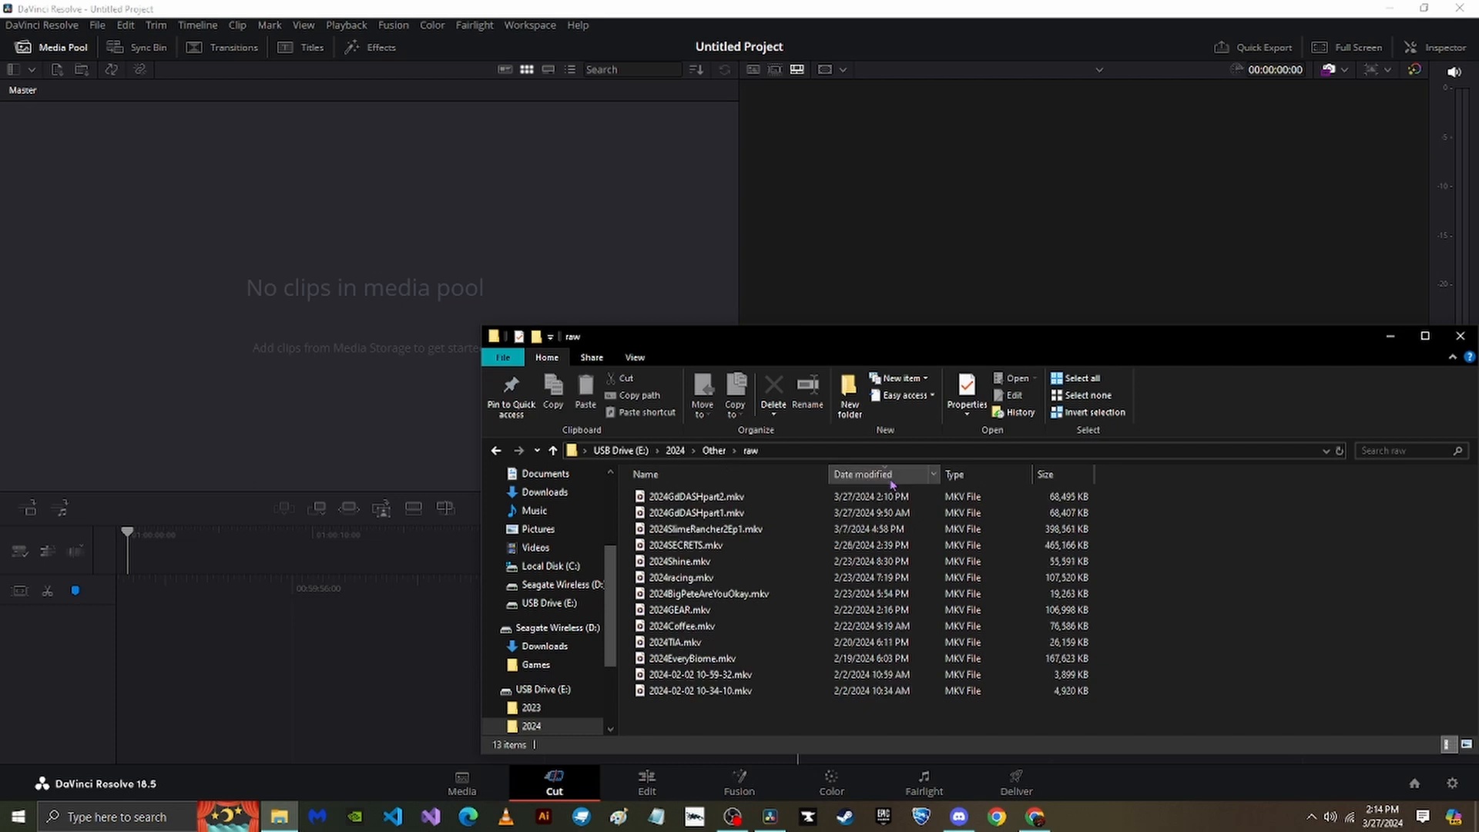
pyautogui.moveTo(888, 512); pyautogui.dragTo(193, 295)
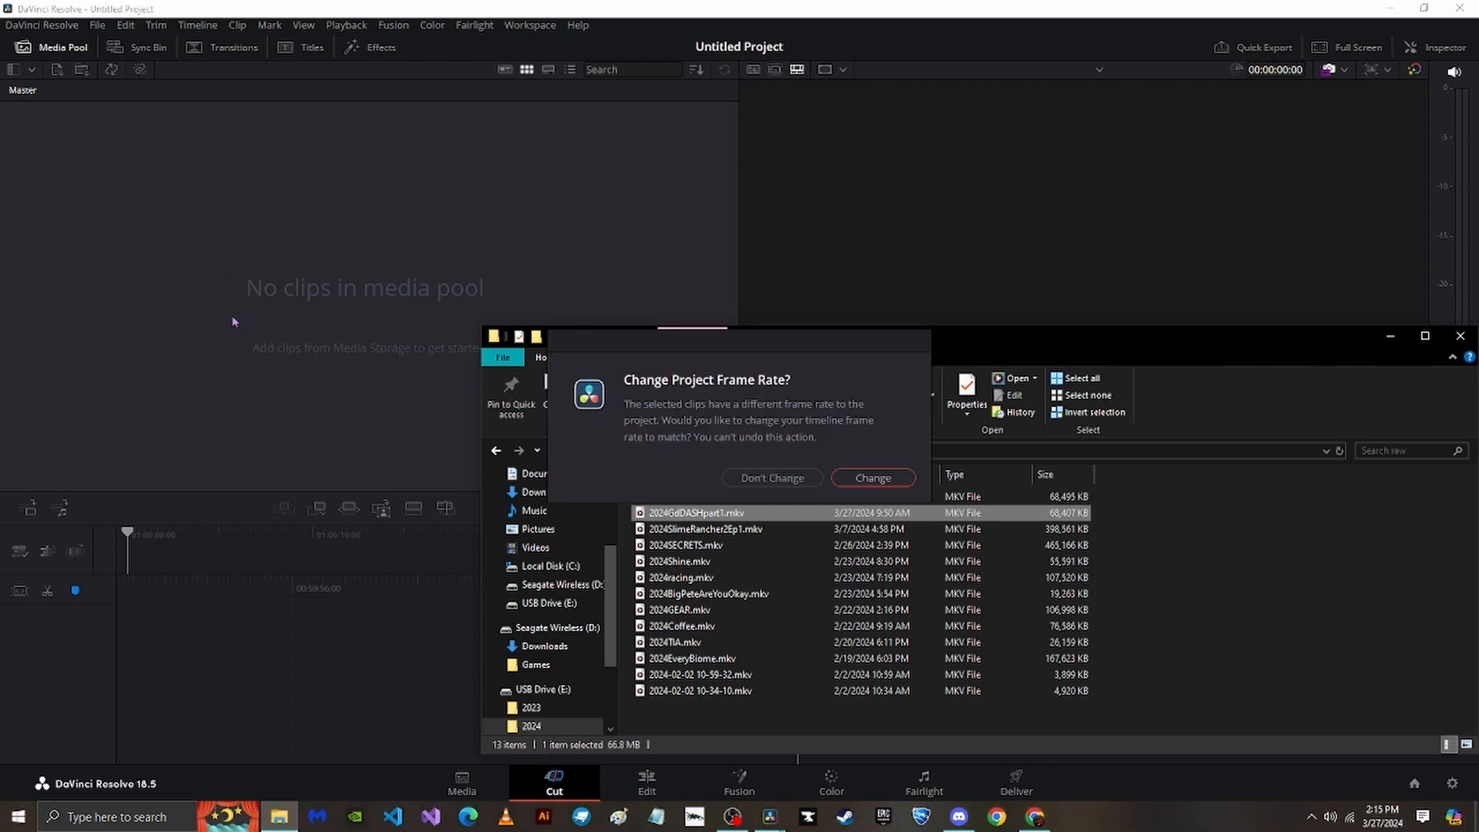
pyautogui.click(788, 482)
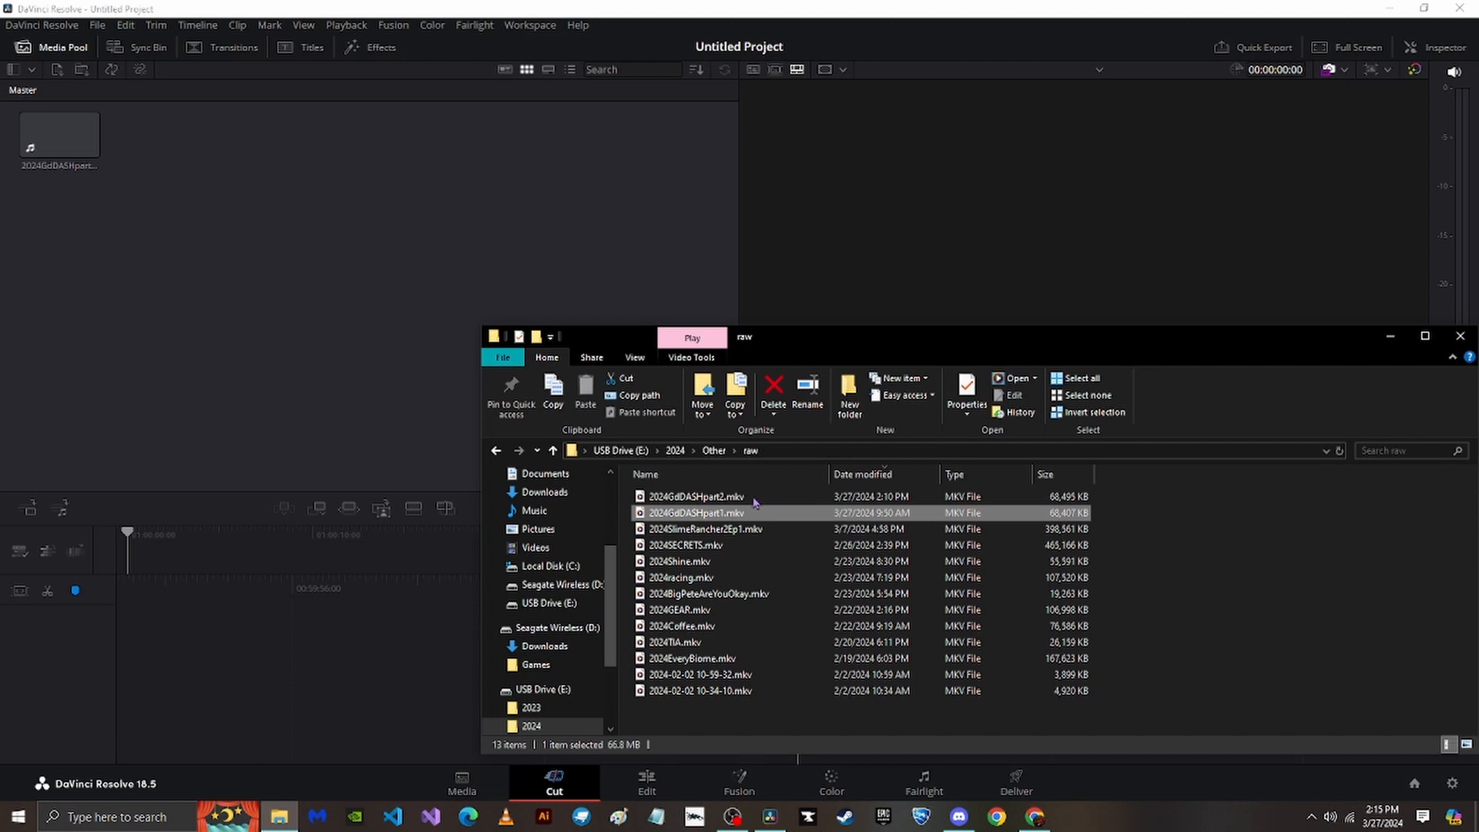
pyautogui.moveTo(728, 497); pyautogui.dragTo(331, 286)
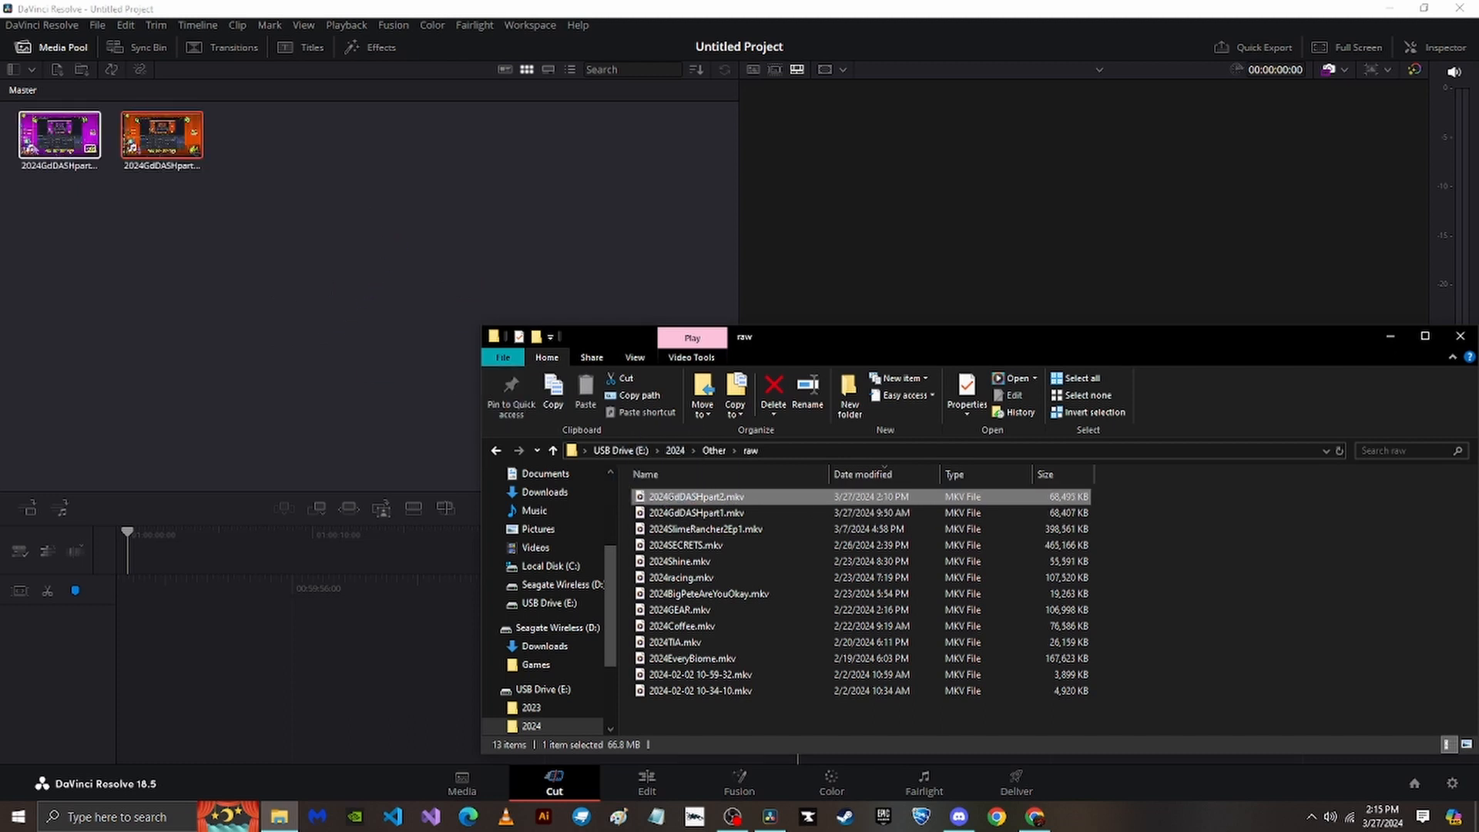
pyautogui.click(324, 280)
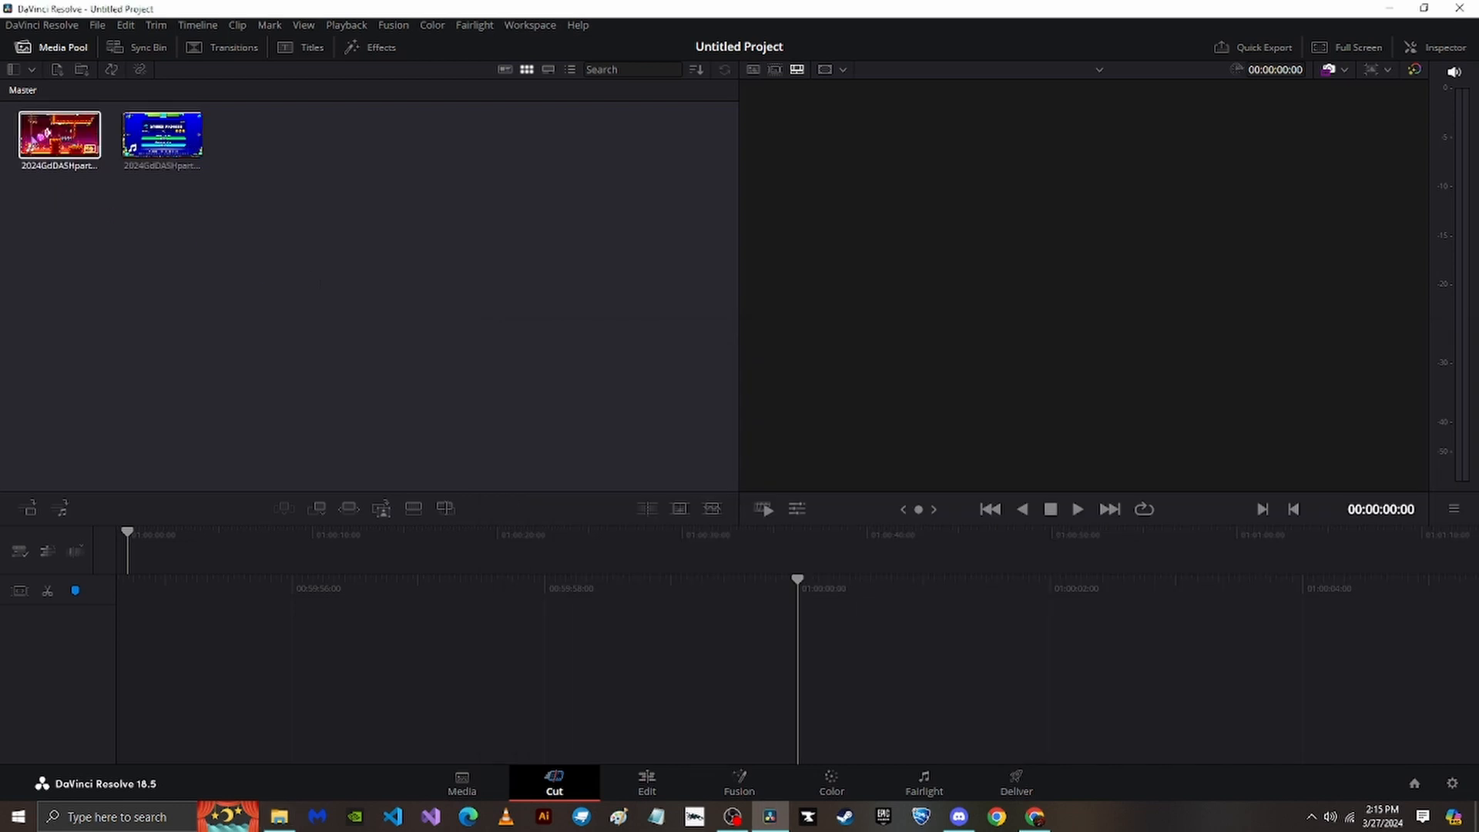
# Place the first media pool clip on the empty timeline and play and scrub through its opening seconds.
pyautogui.moveTo(58, 142); pyautogui.dragTo(806, 652)
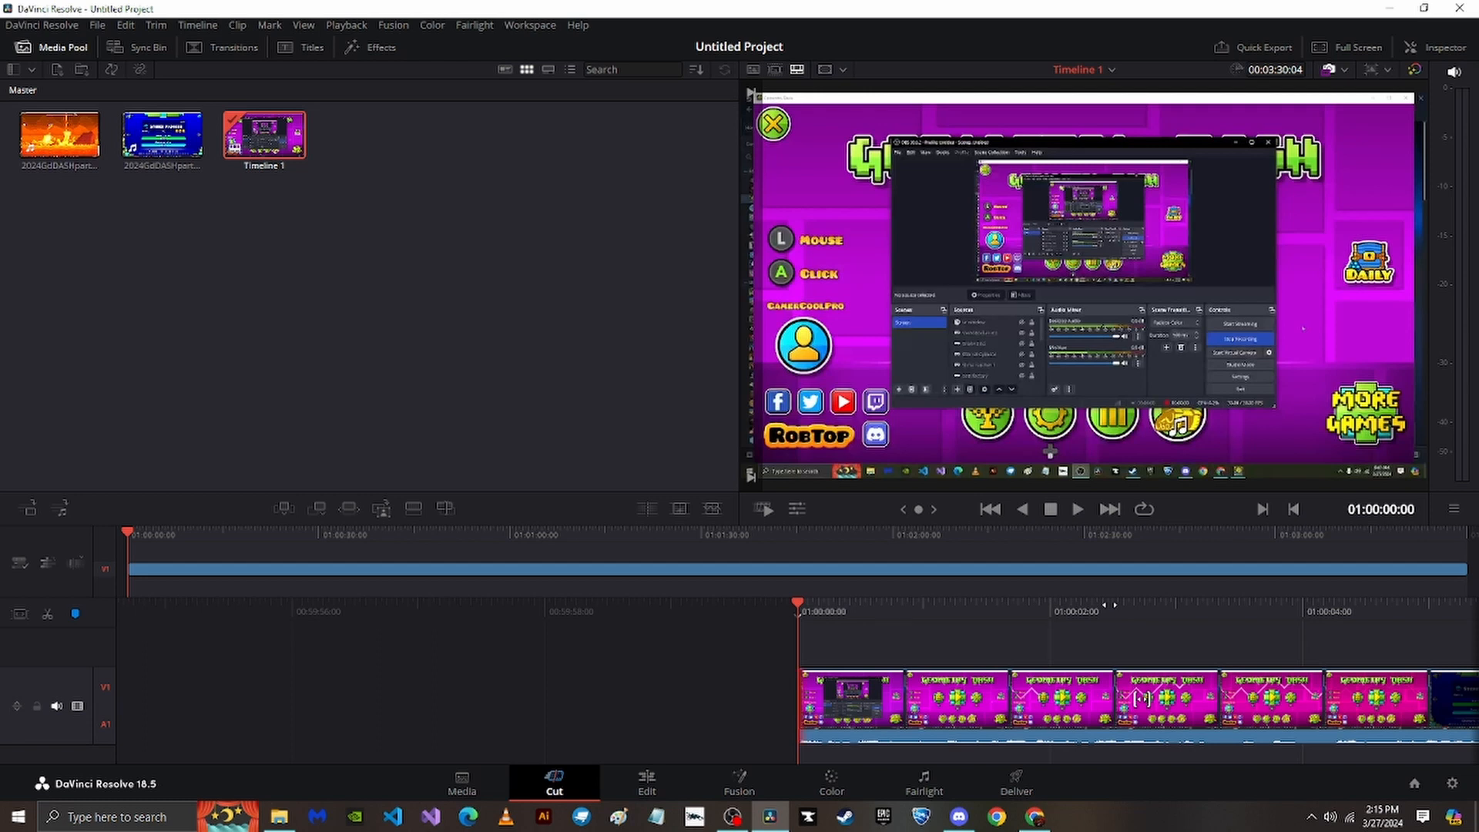
pyautogui.moveTo(1109, 605); pyautogui.dragTo(1141, 660)
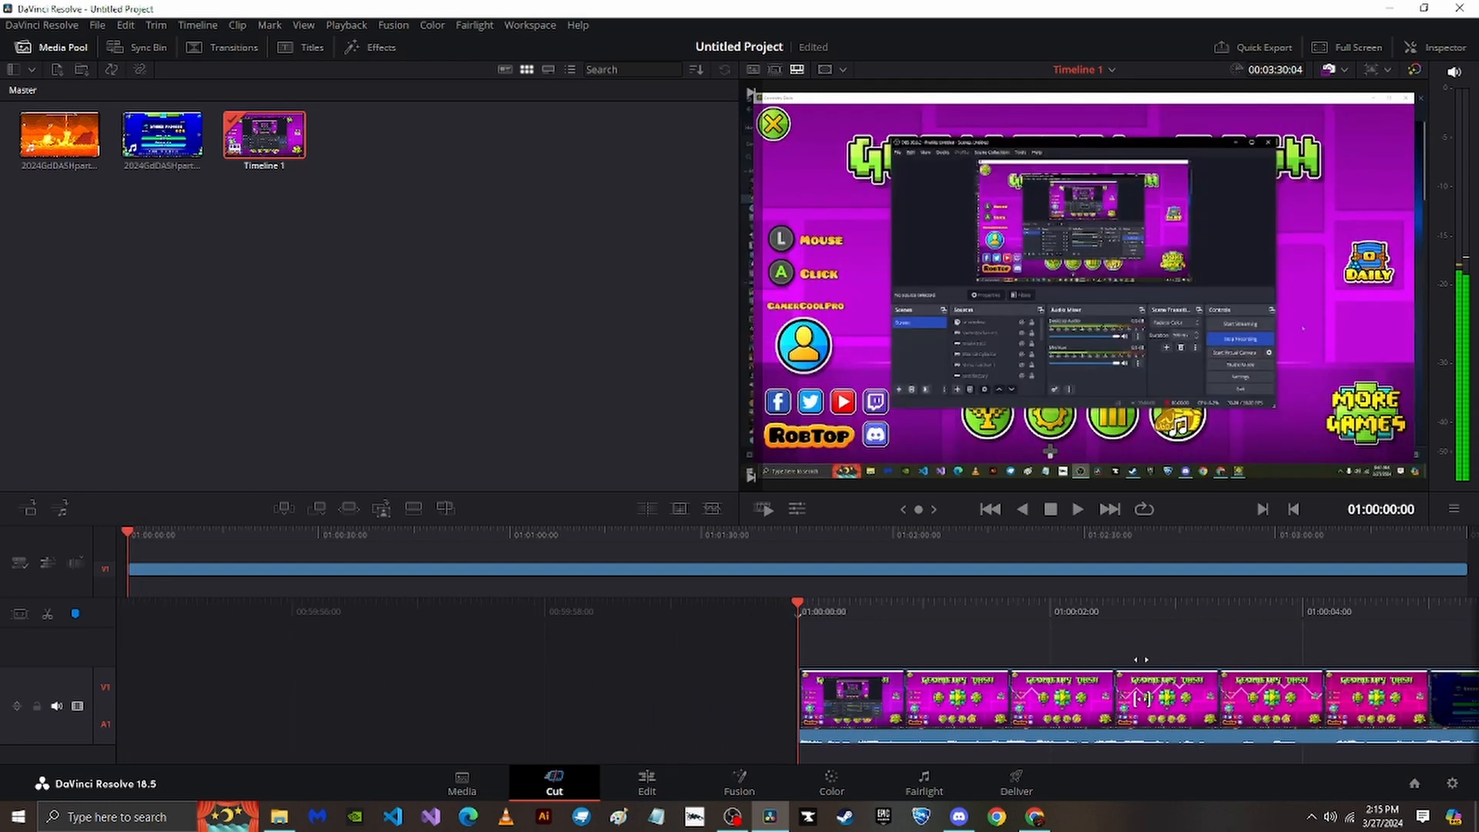
pyautogui.press('space')
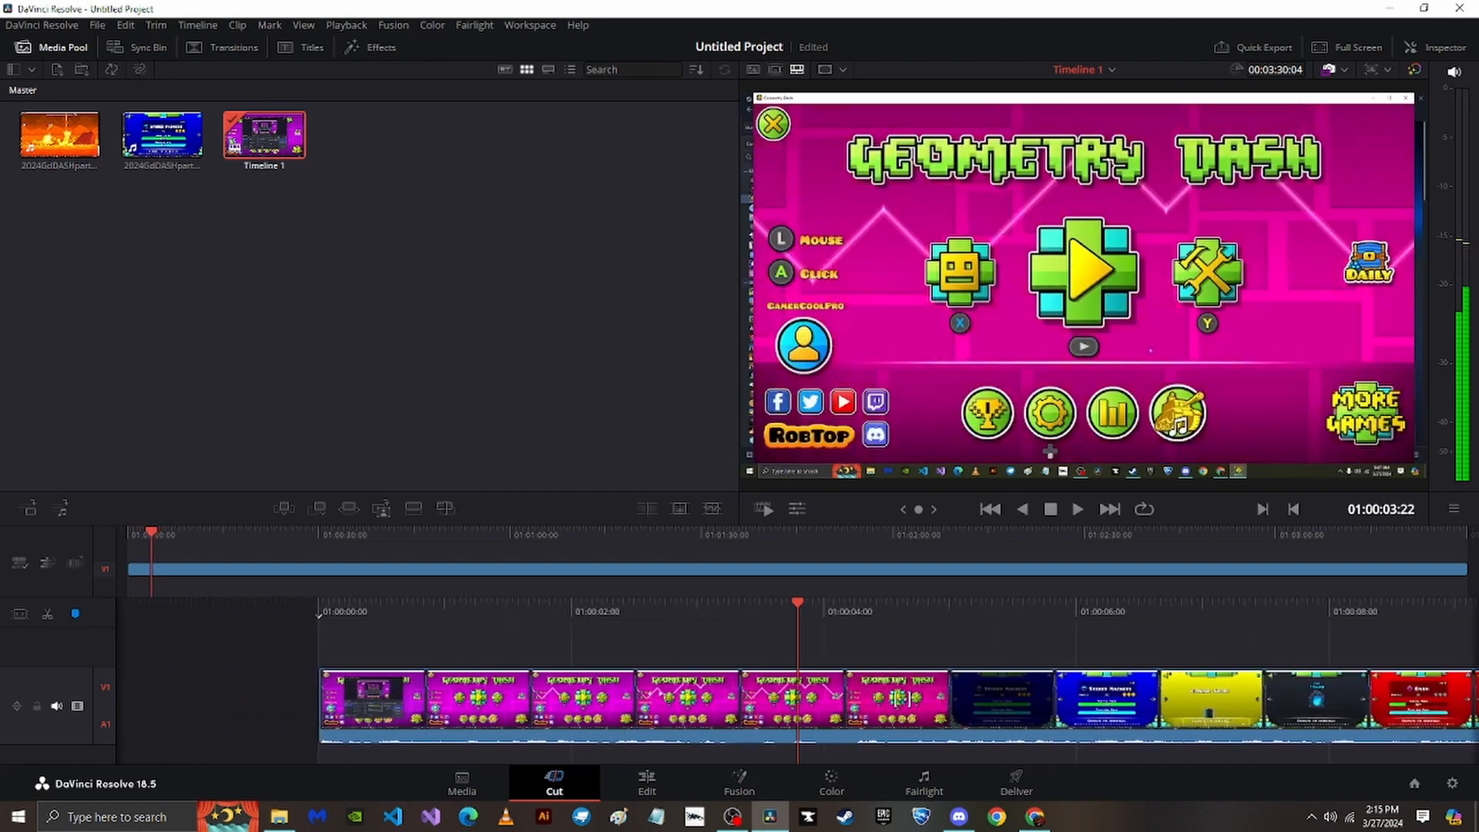
pyautogui.click(687, 599)
pyautogui.moveTo(841, 607); pyautogui.dragTo(719, 645)
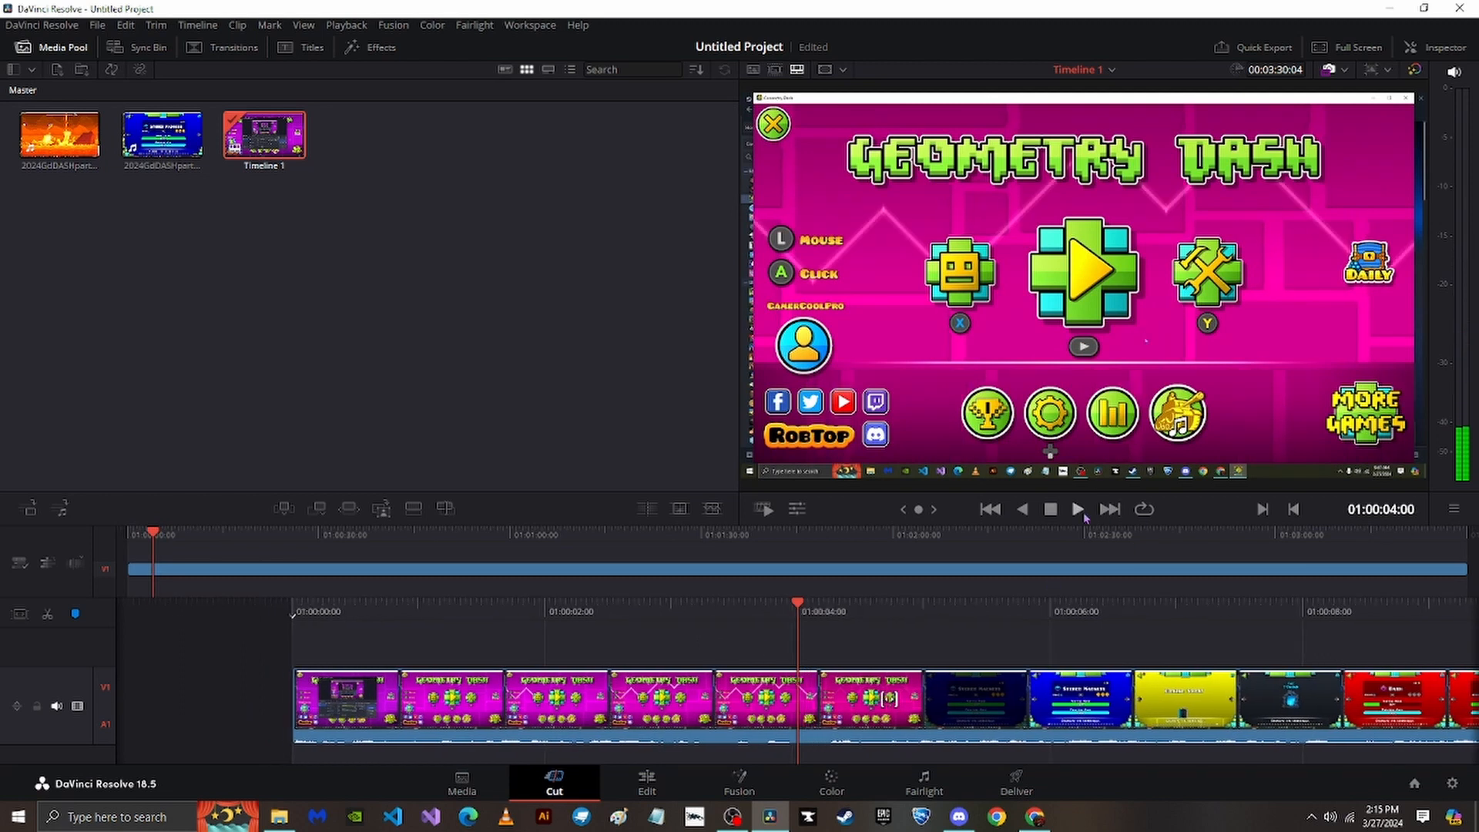
# Try the viewer's playback controls: play forward, play in reverse, stop, go to the clip's start and end, and jog.
pyautogui.click(1082, 514)
pyautogui.click(1024, 513)
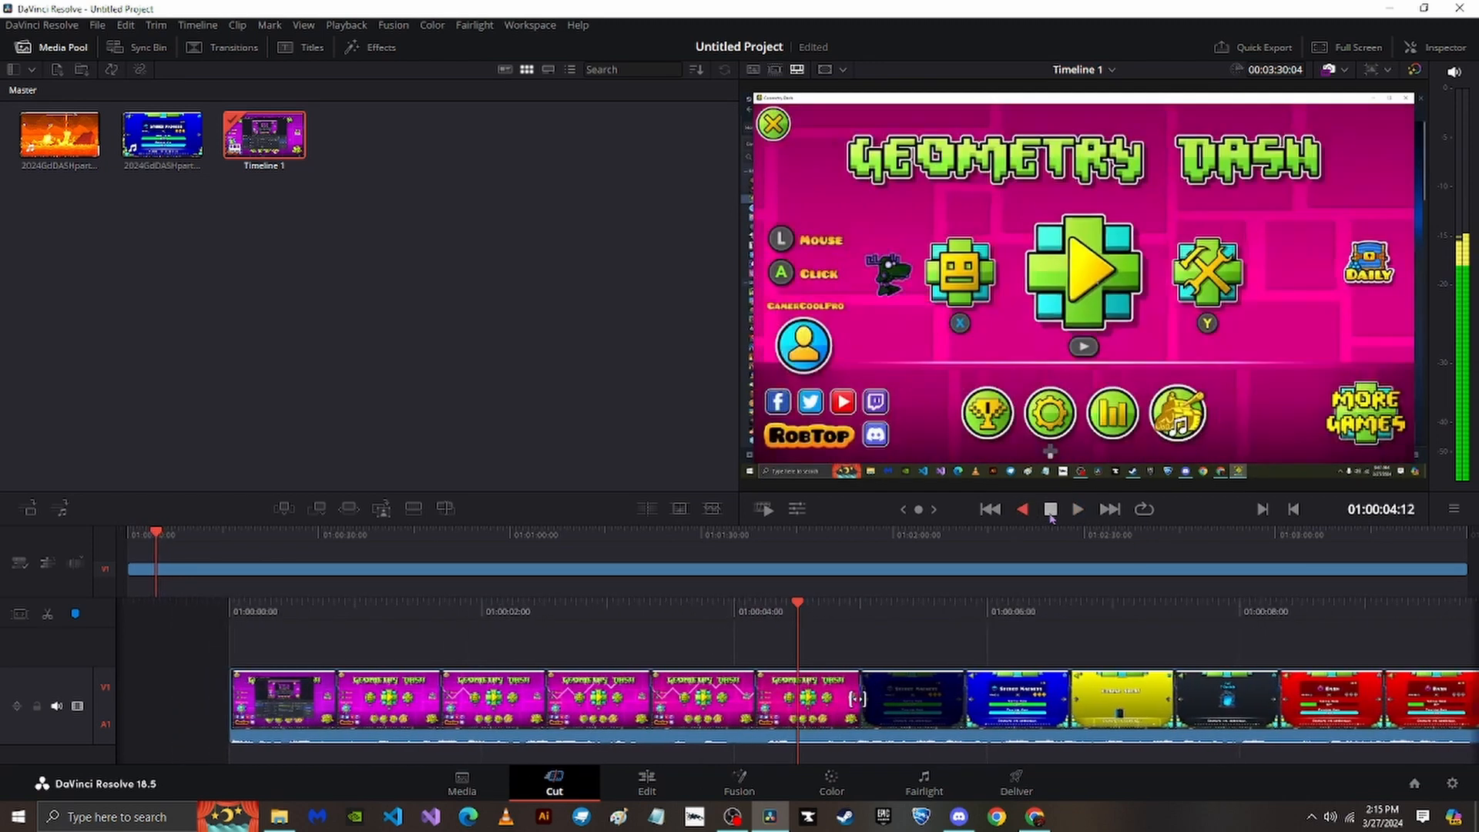
pyautogui.click(1051, 511)
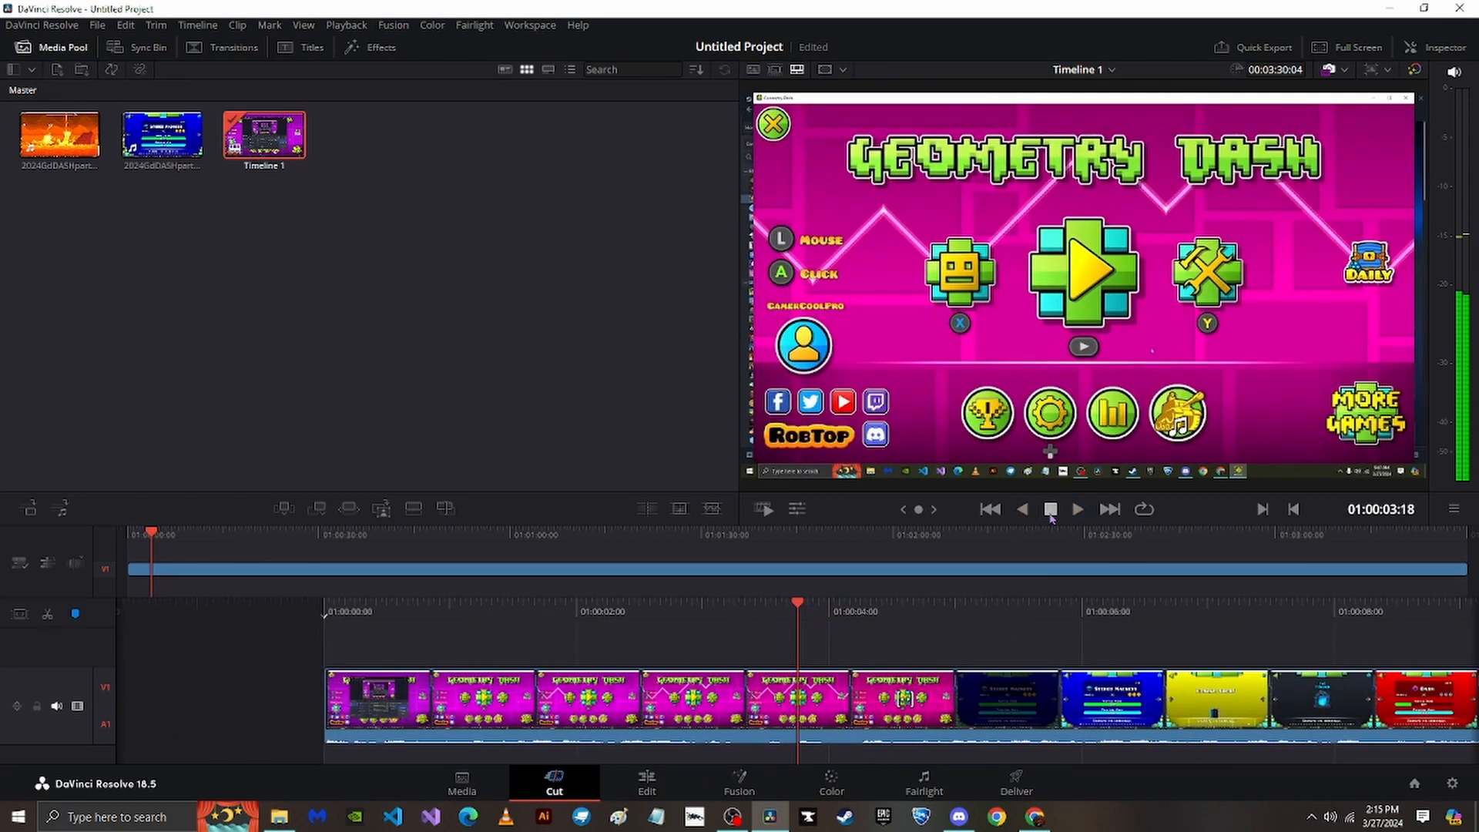
pyautogui.click(992, 511)
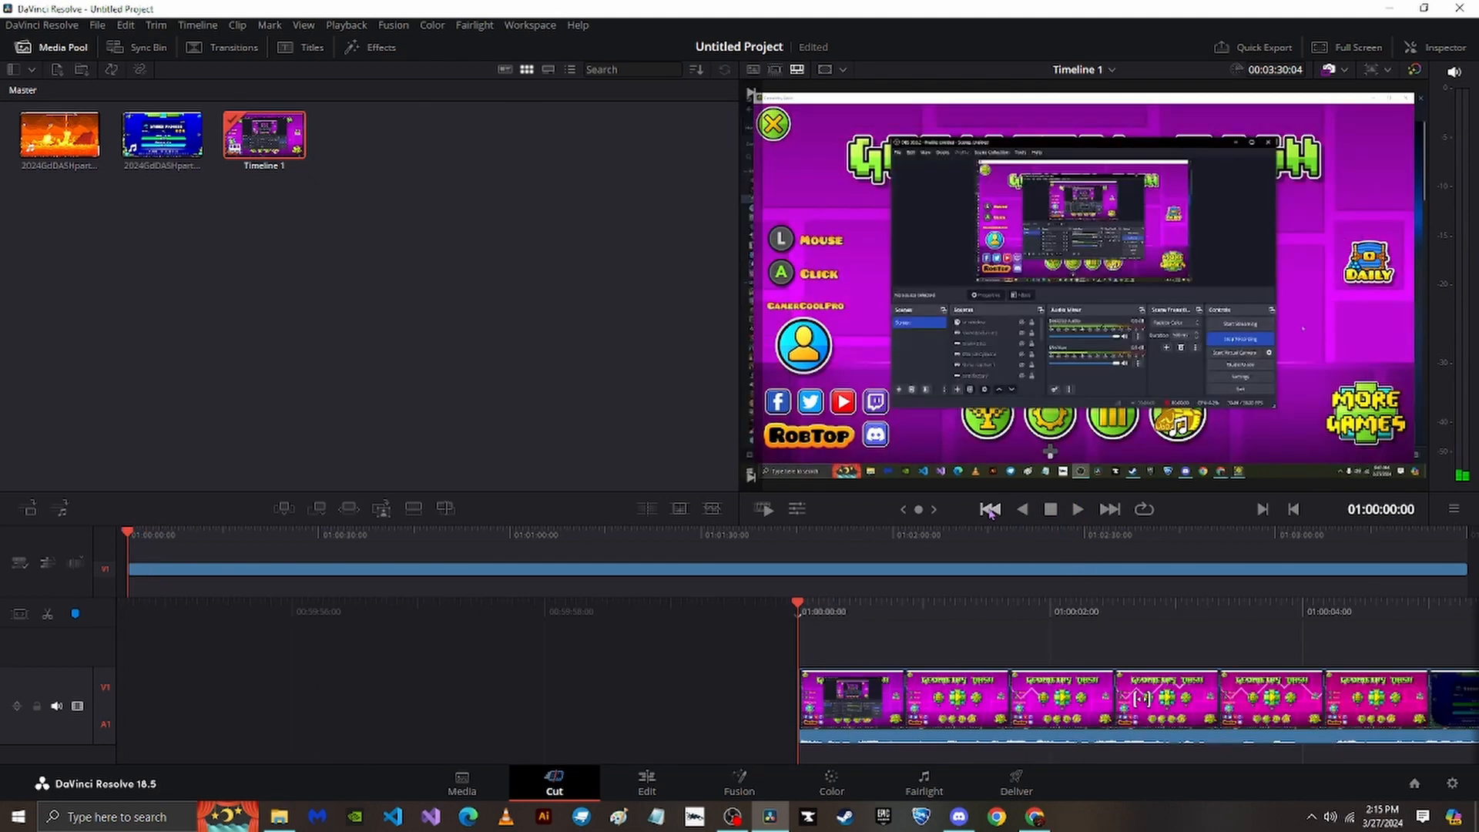
pyautogui.click(1109, 510)
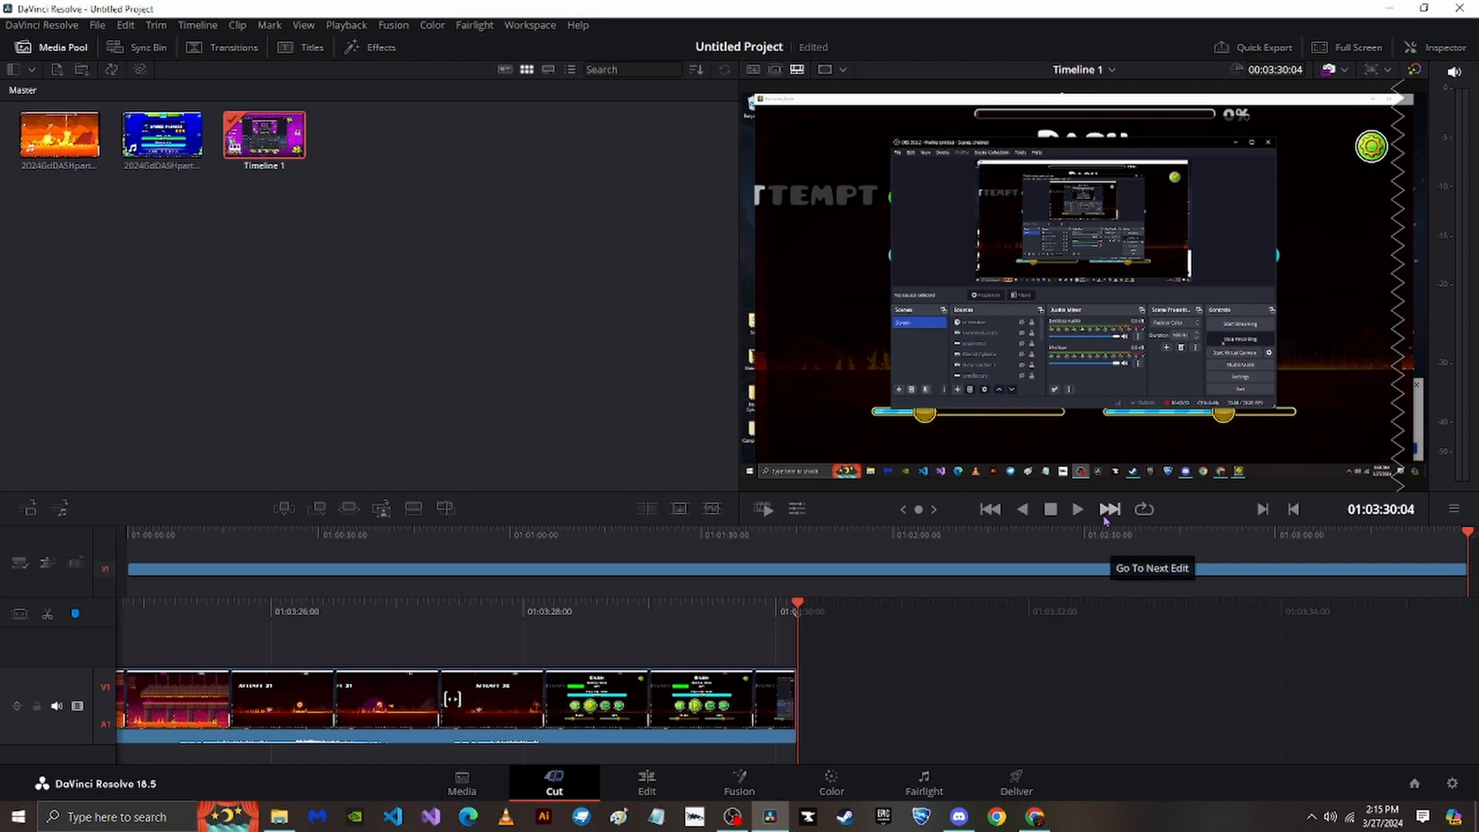
pyautogui.click(987, 511)
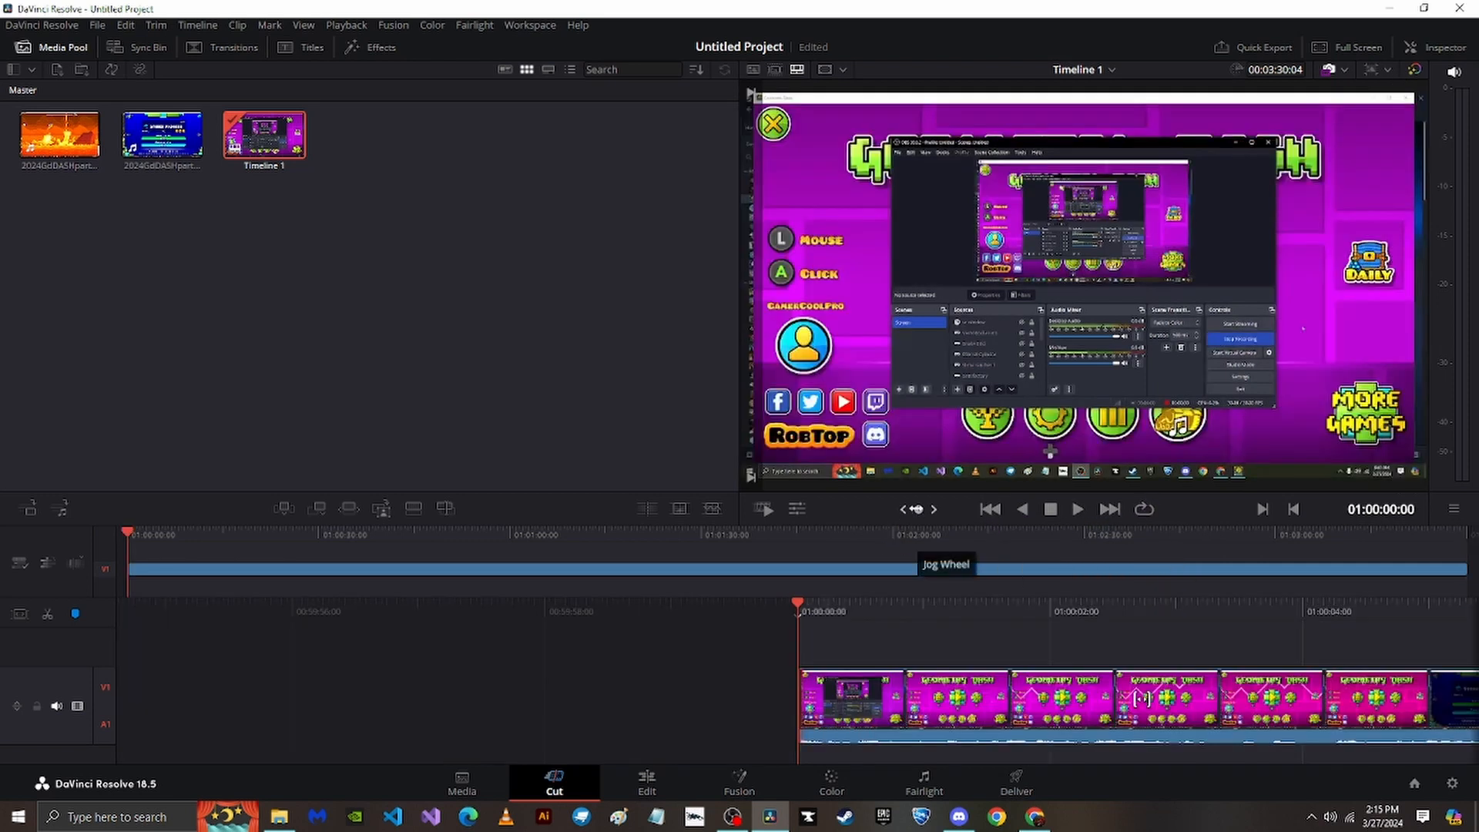
pyautogui.moveTo(916, 509); pyautogui.dragTo(934, 603)
# Try the clip's transform with zoom 1.780, position -514 and -688, rotation 75.60, pitch 0.641 and yaw 1.146, and reset it.
pyautogui.click(796, 510)
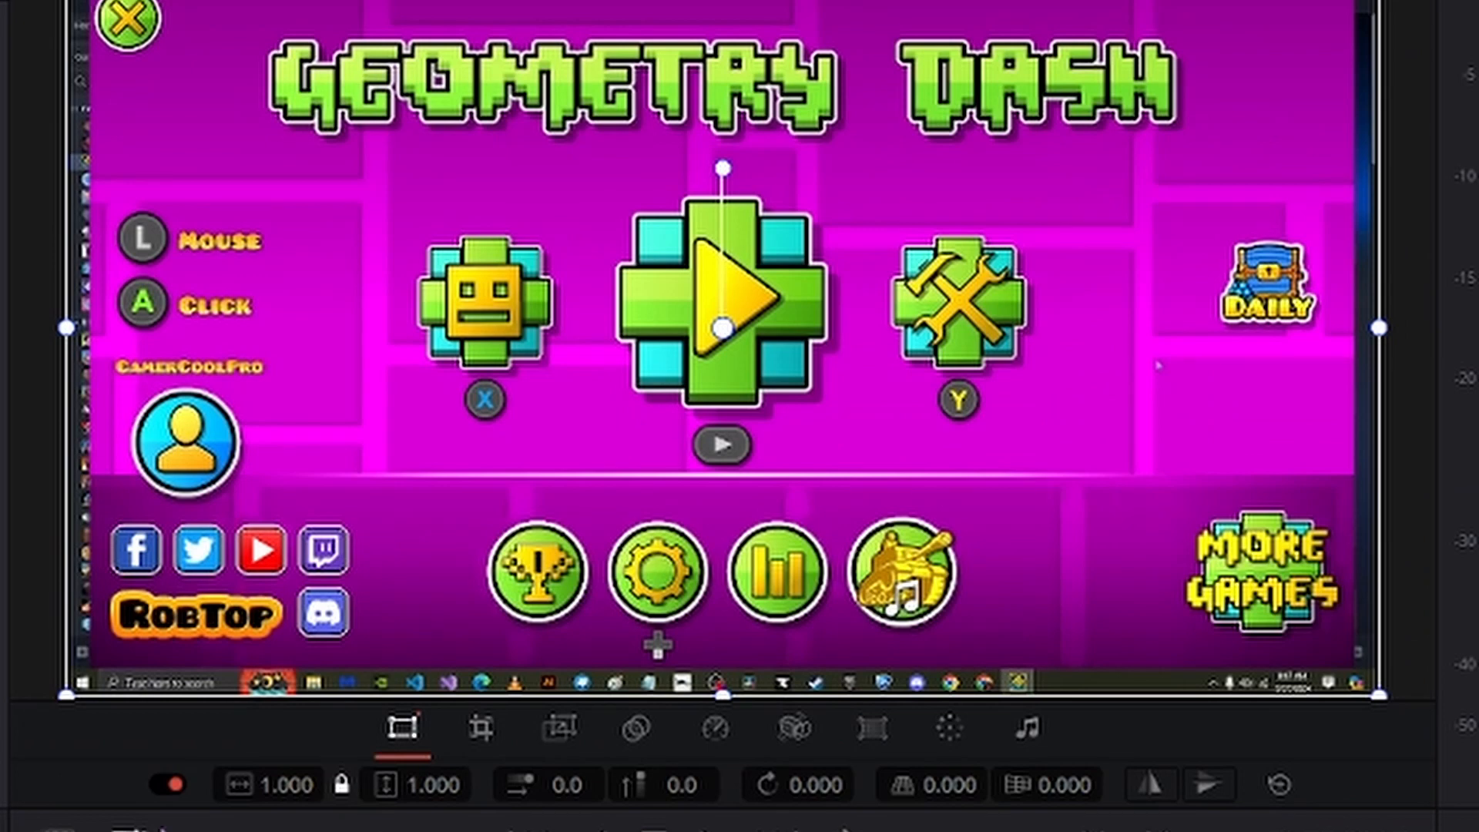
pyautogui.moveTo(308, 770); pyautogui.dragTo(439, 785)
pyautogui.moveTo(550, 785)
pyautogui.mouseDown()
pyautogui.moveTo(664, 785)
pyautogui.moveTo(570, 785)
pyautogui.mouseUp()
pyautogui.moveTo(798, 785); pyautogui.dragTo(1074, 782)
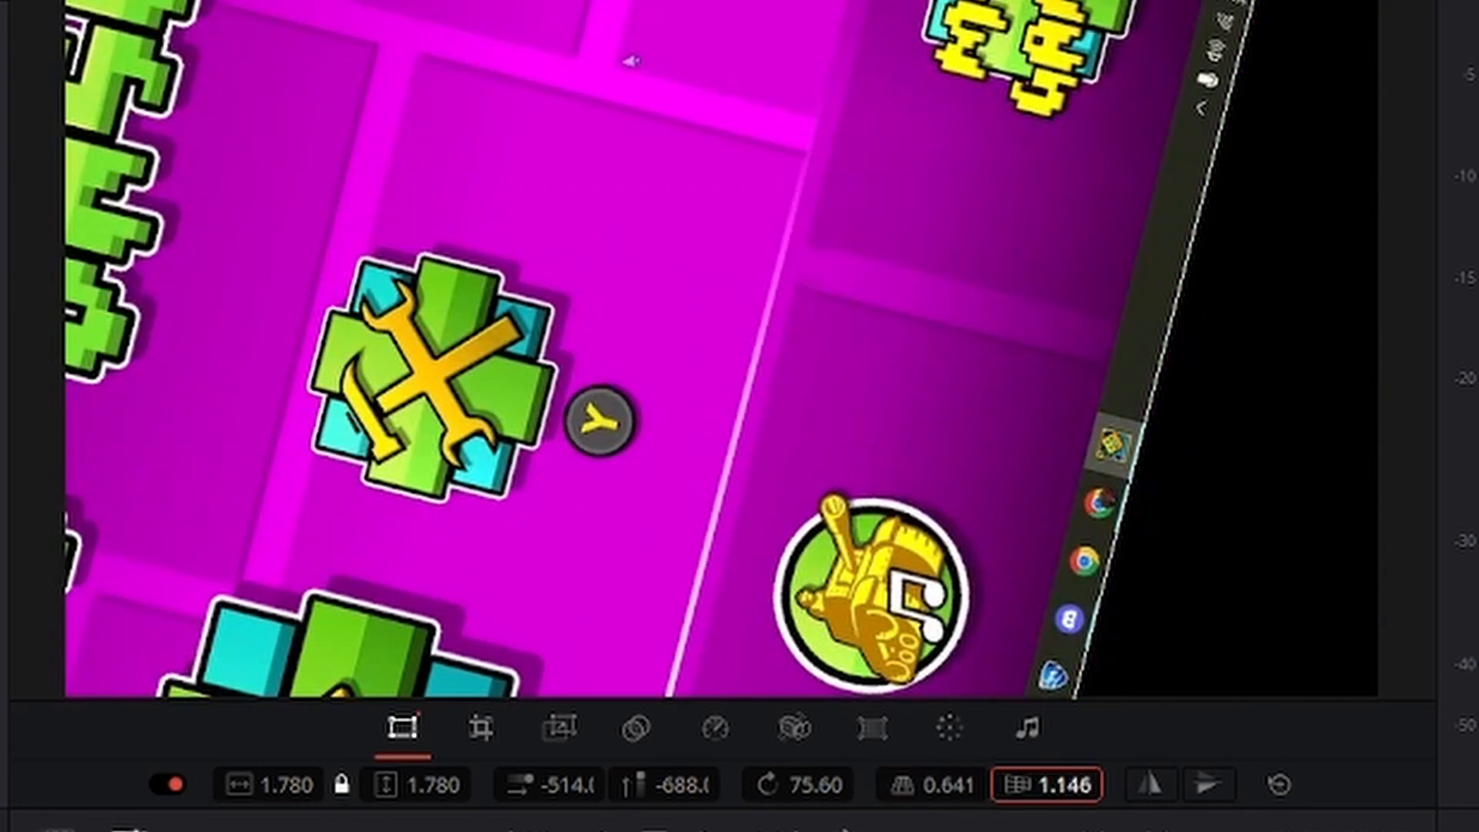
pyautogui.doubleClick(1080, 785)
pyautogui.press('Return')
pyautogui.click(1280, 786)
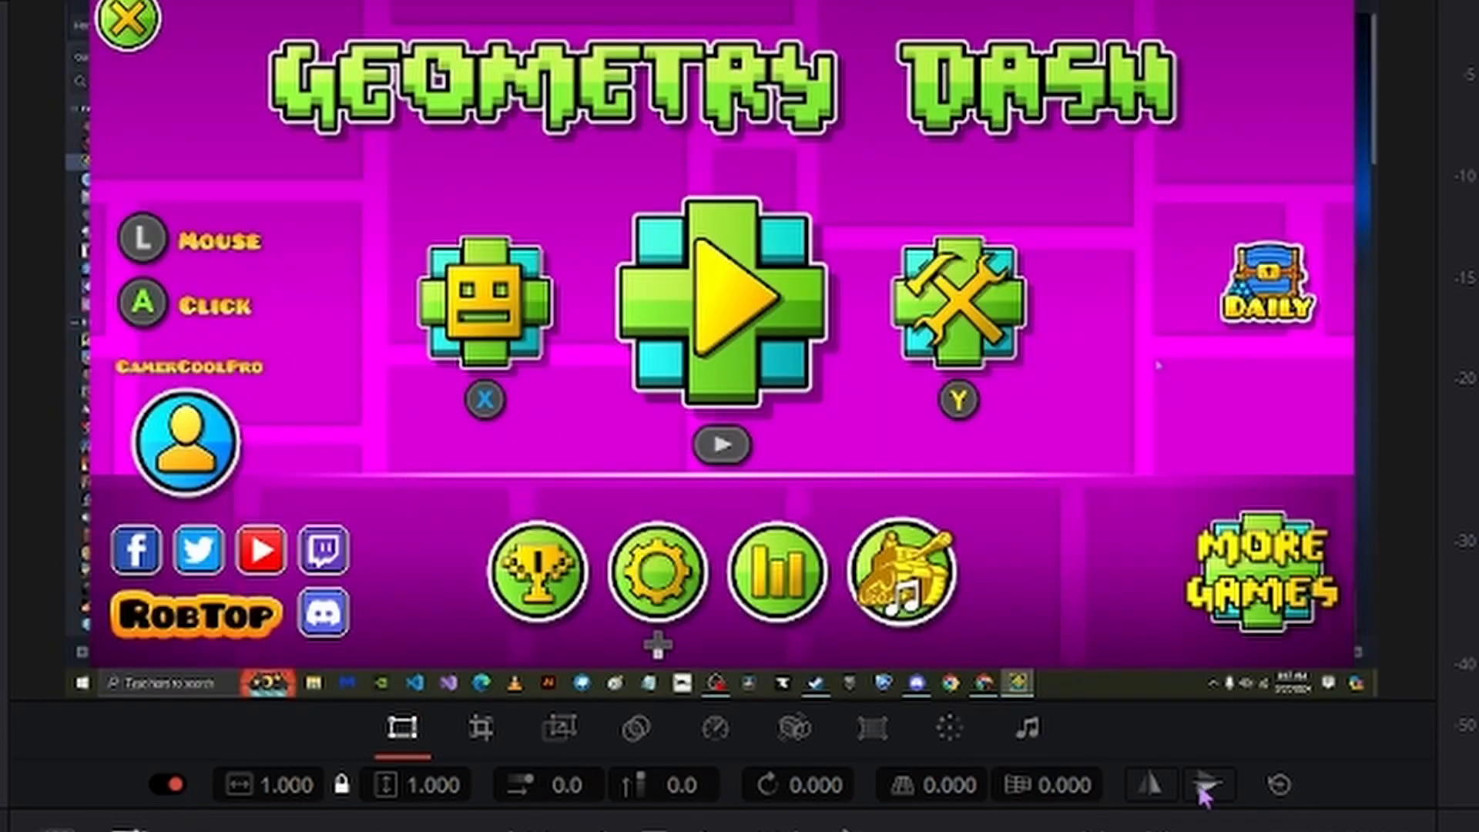
# Try flipping the clip horizontally and vertically, reverting each flip.
pyautogui.click(1156, 785)
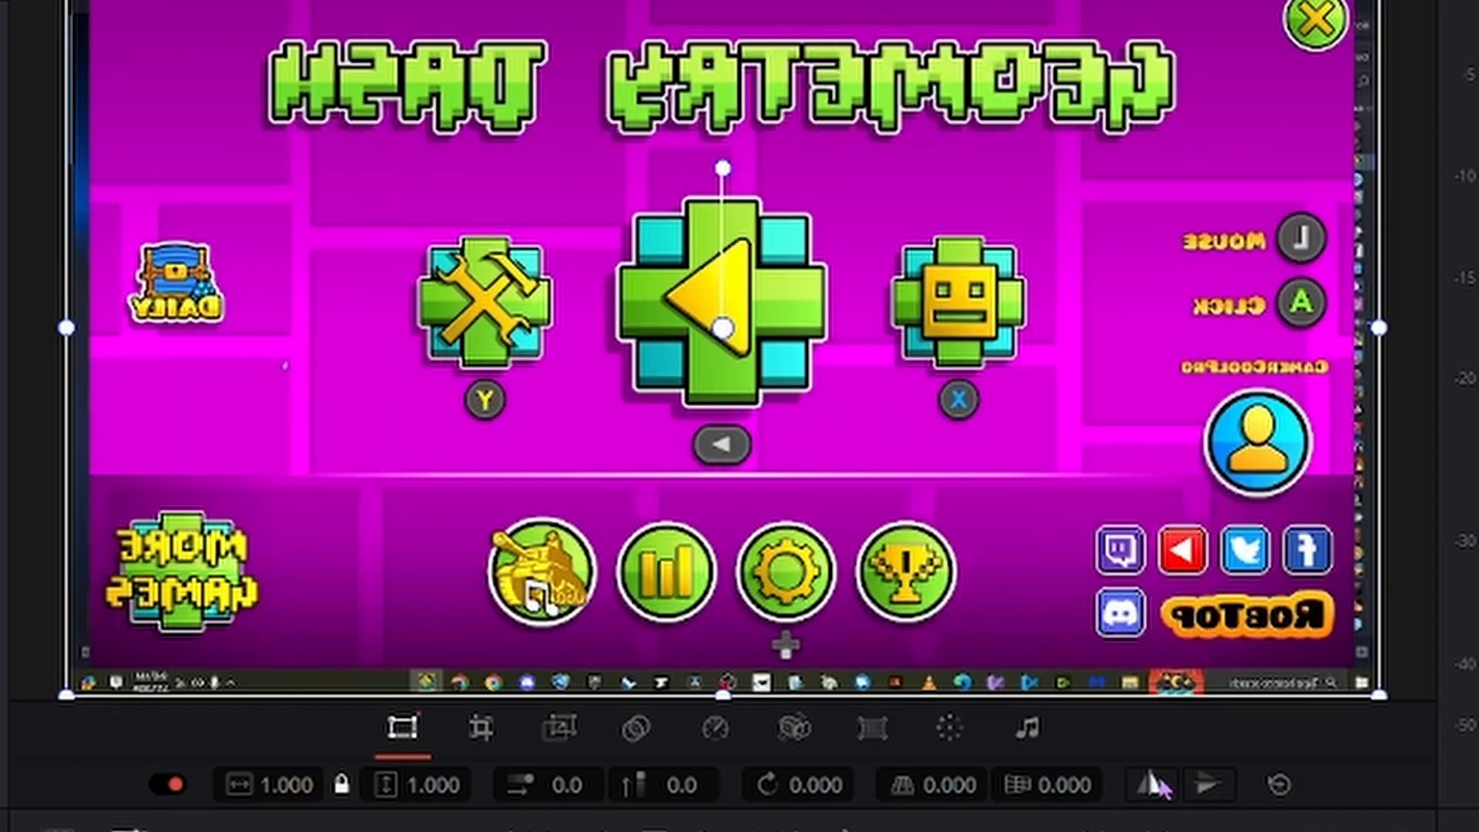
pyautogui.click(1156, 784)
pyautogui.click(1208, 787)
pyautogui.click(1208, 786)
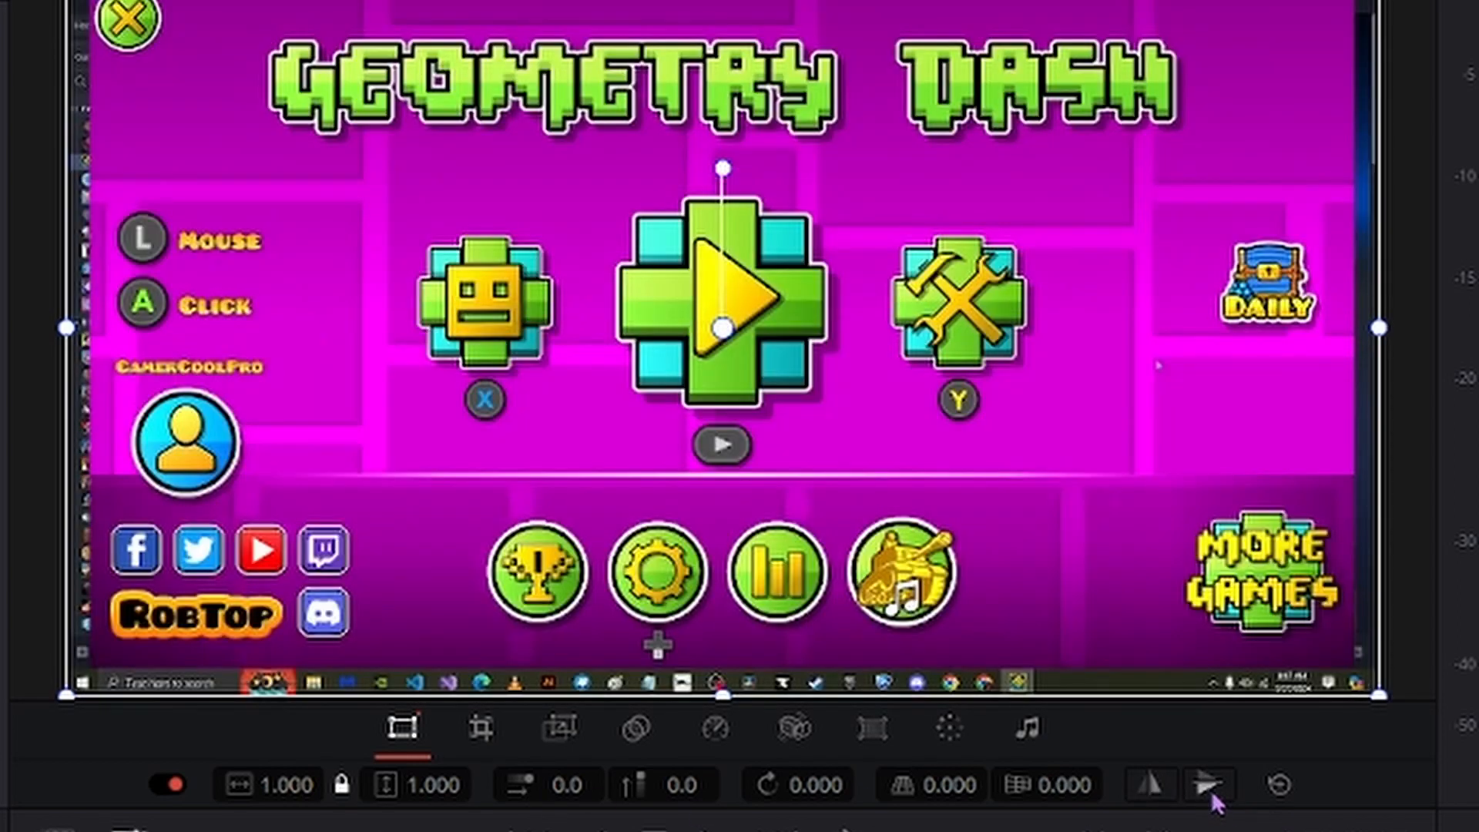
# Try cropping the clip with a left crop of 6.000 and softness of 68.80, and reset the crop.
pyautogui.click(479, 727)
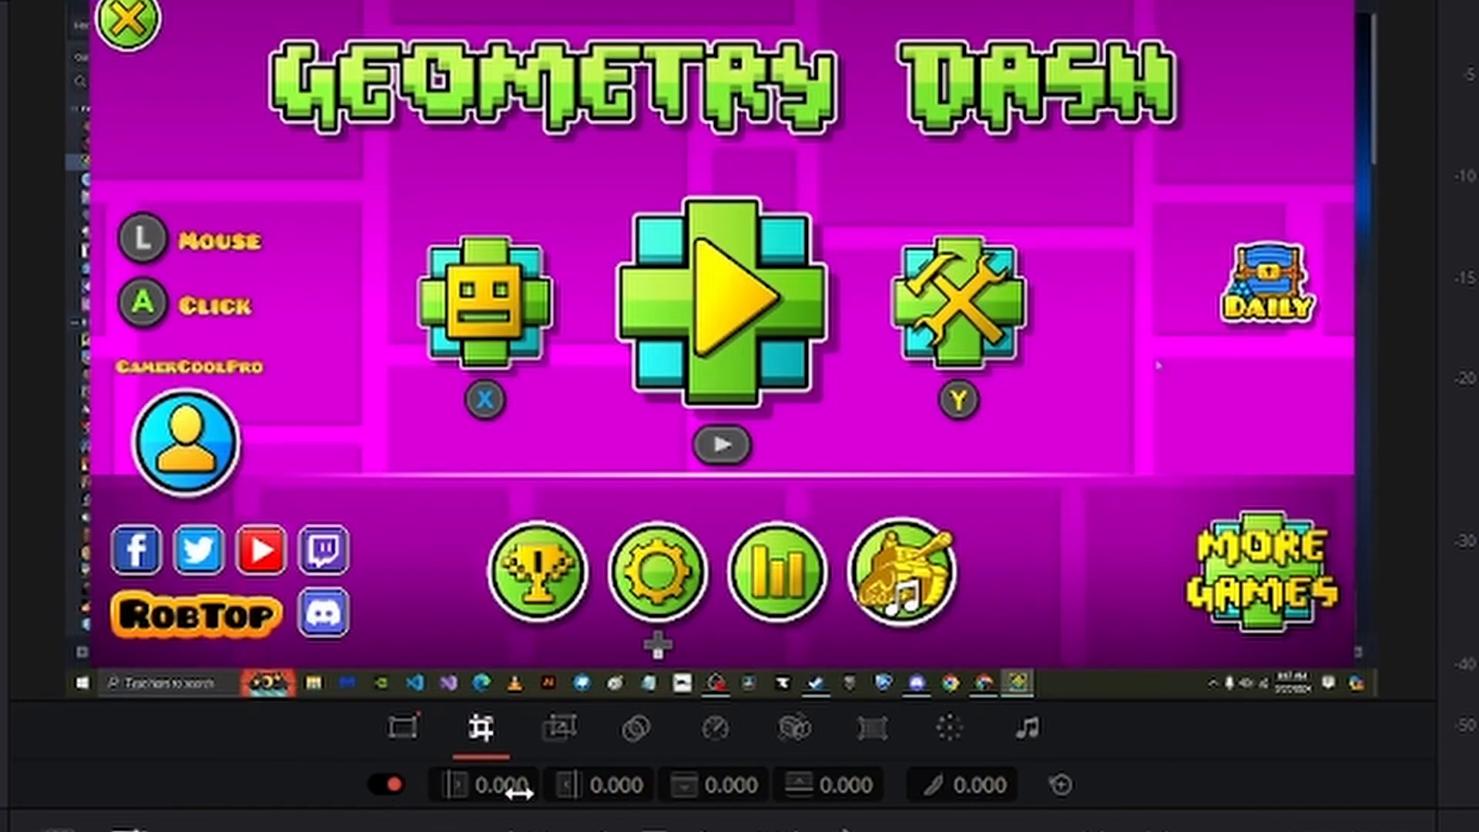
pyautogui.moveTo(502, 785); pyautogui.dragTo(627, 786)
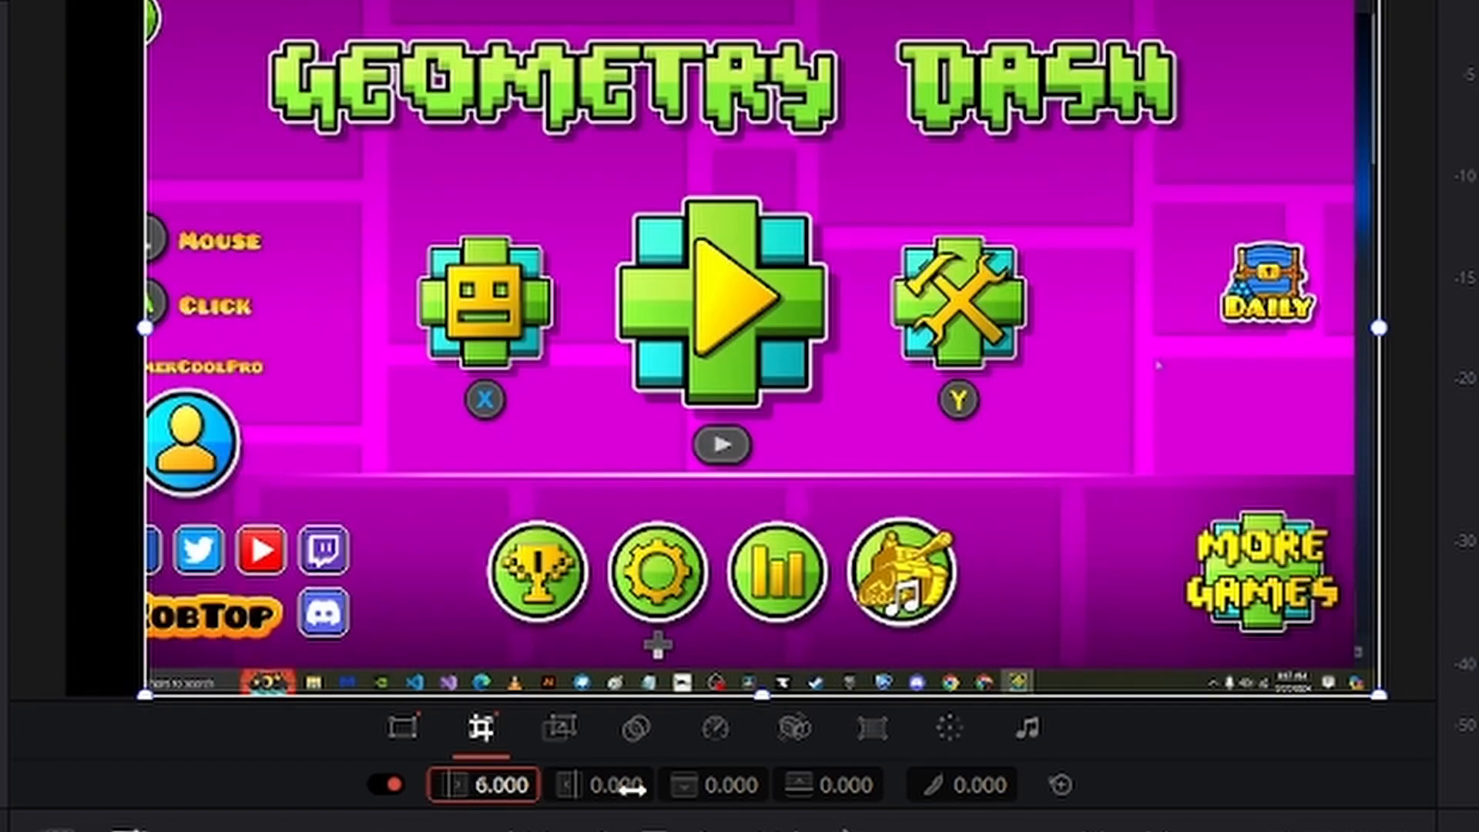
pyautogui.moveTo(947, 785); pyautogui.dragTo(1027, 785)
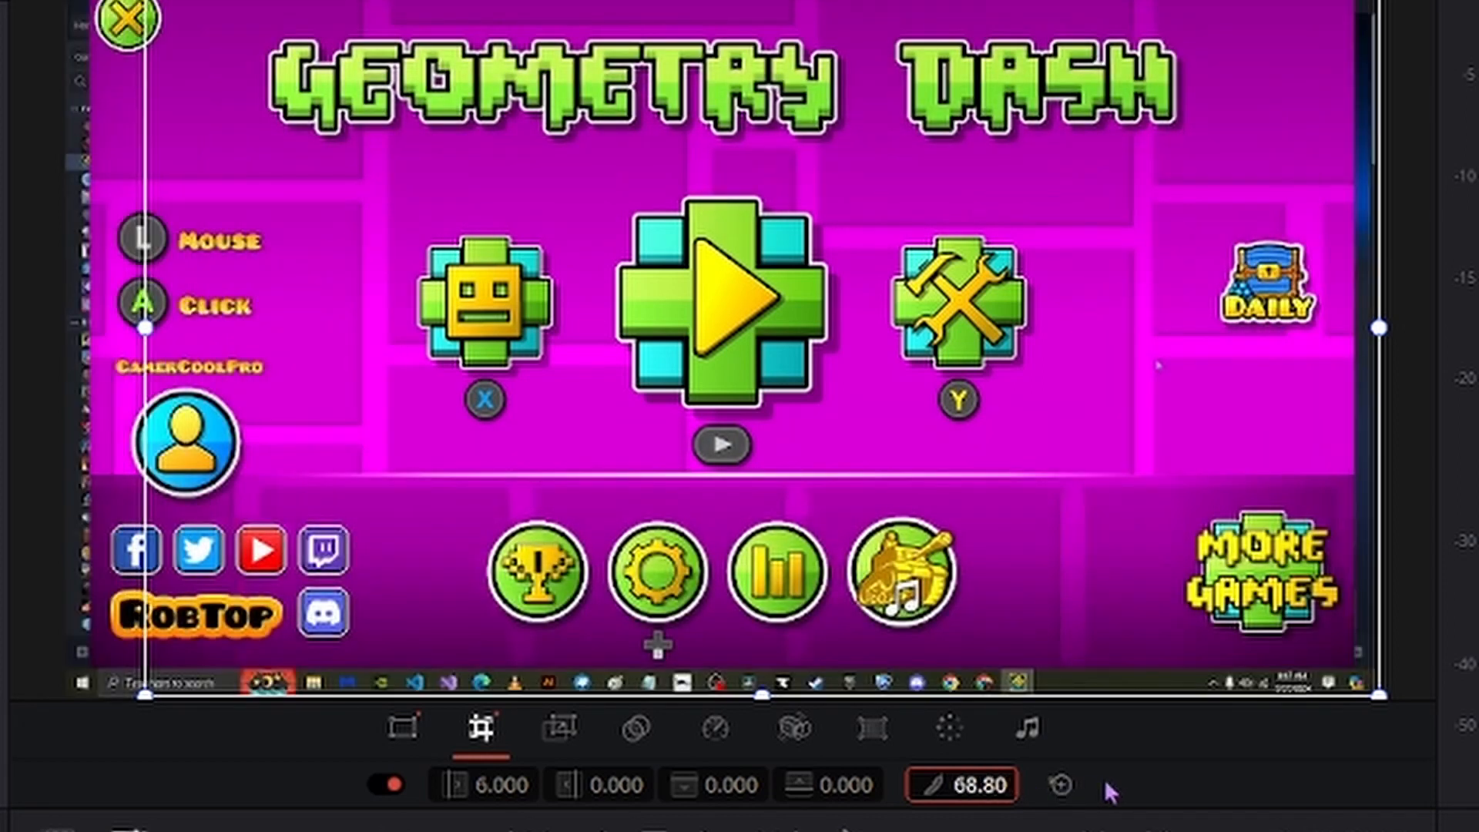
pyautogui.click(1060, 785)
# View the clip's Dynamic Zoom and Composite settings.
pyautogui.click(547, 753)
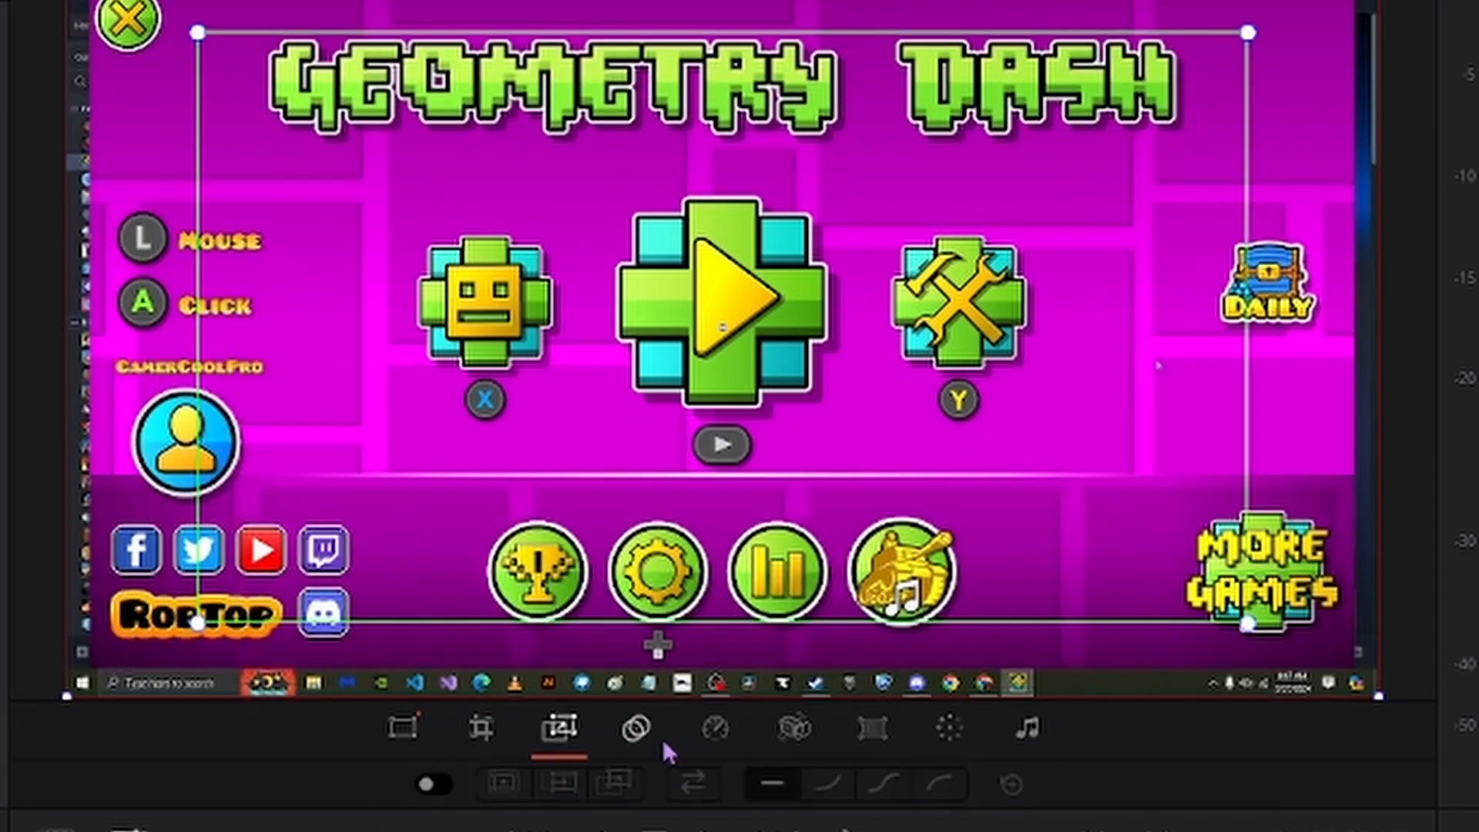
pyautogui.click(639, 732)
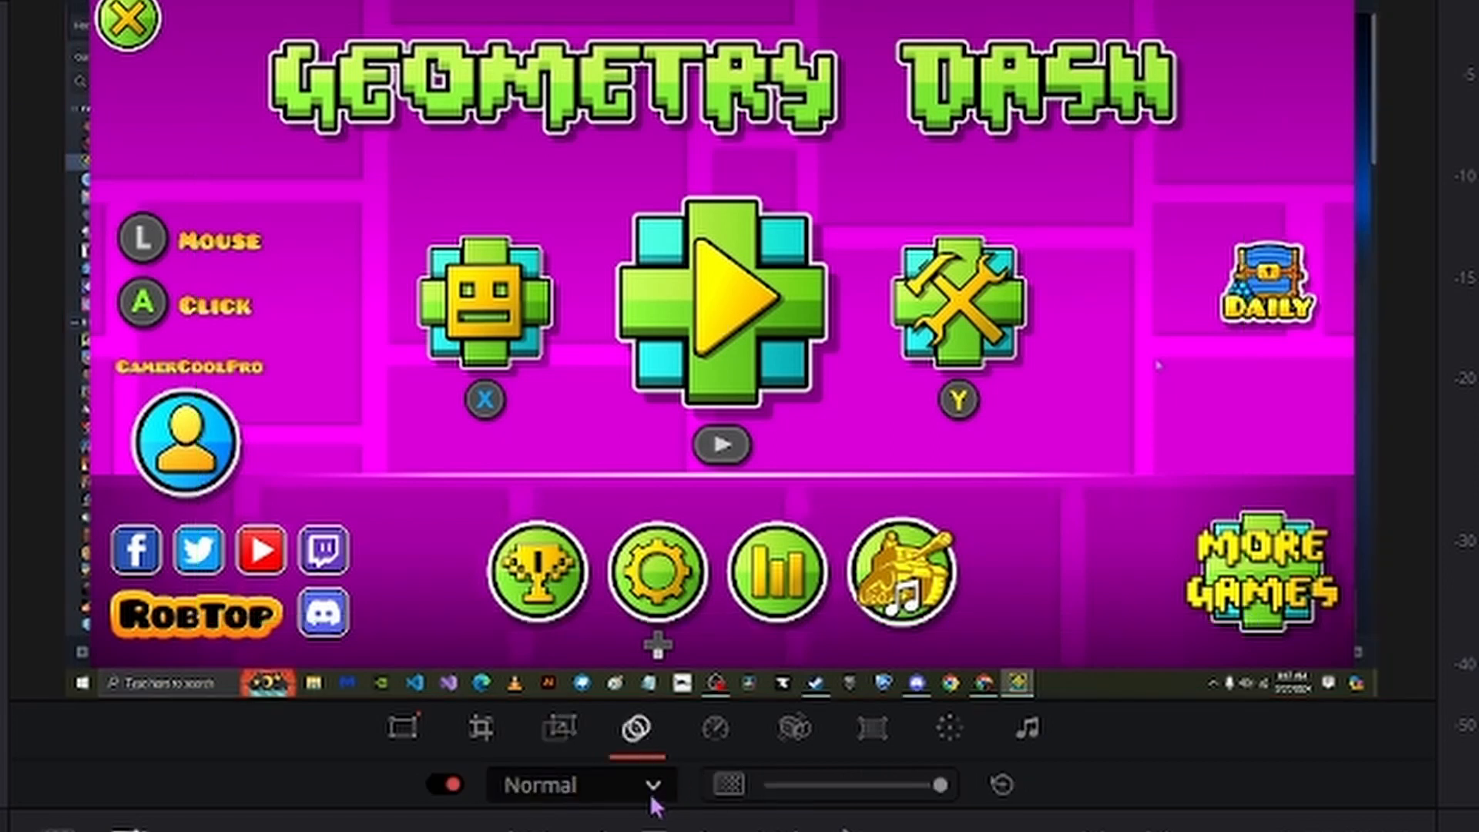
# Try a clip speed of 7.67, play the sped-up footage and reset the speed.
pyautogui.click(718, 730)
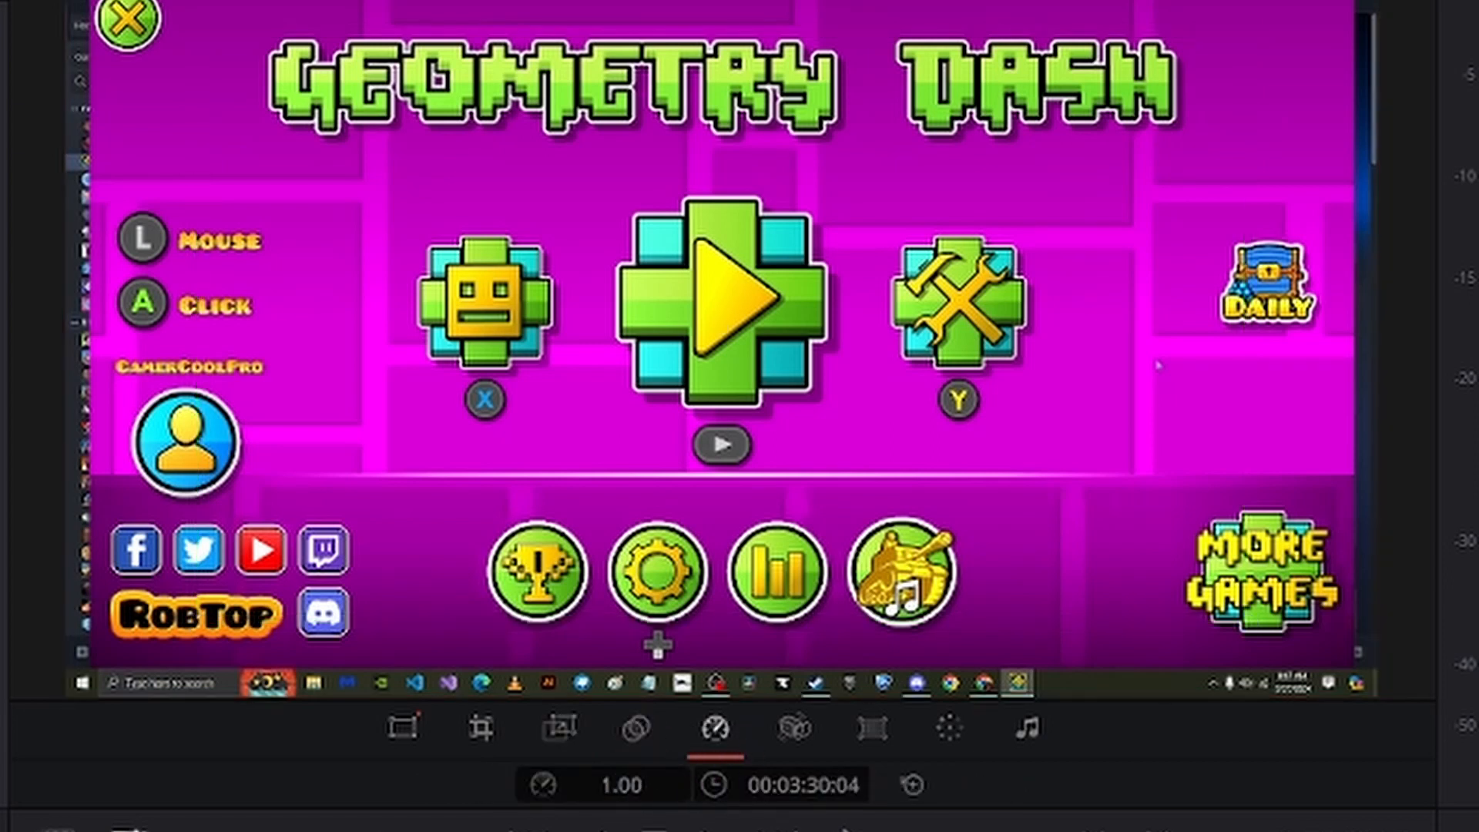
pyautogui.moveTo(620, 785); pyautogui.dragTo(848, 784)
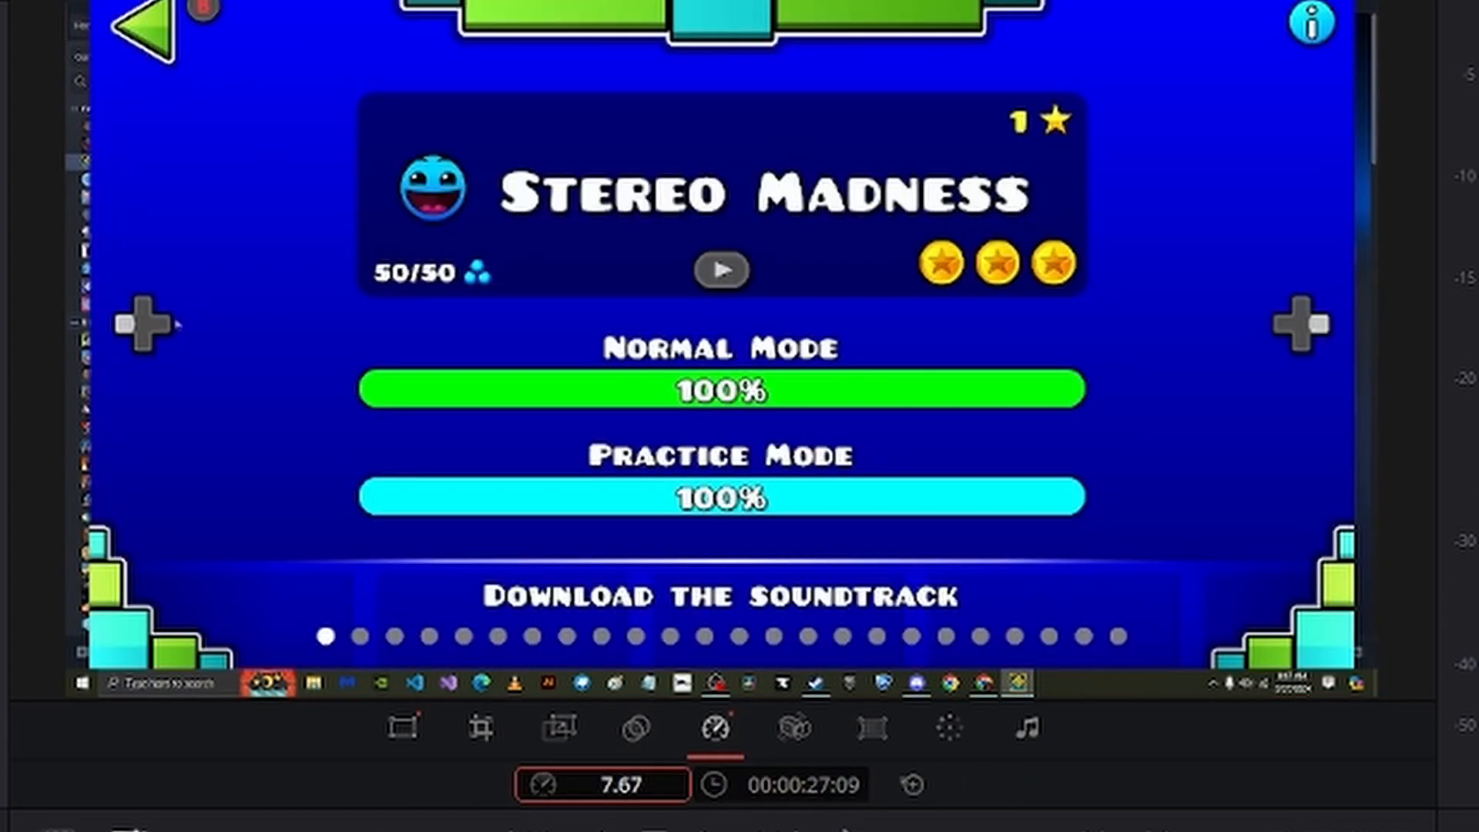
pyautogui.press('space')
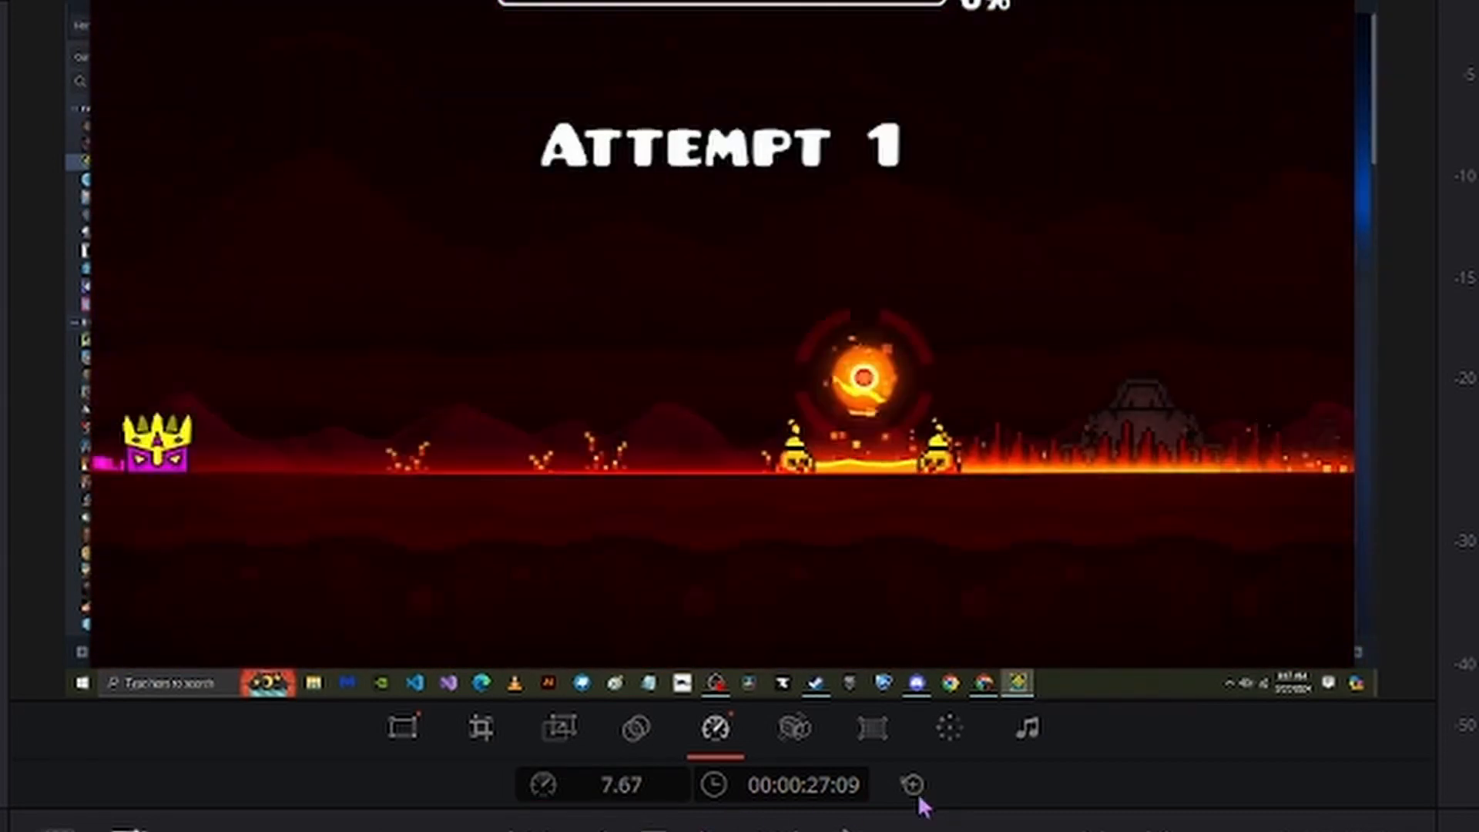
pyautogui.click(912, 785)
# View the clip's Stabilization, Lens Correction and Auto Color settings.
pyautogui.click(795, 729)
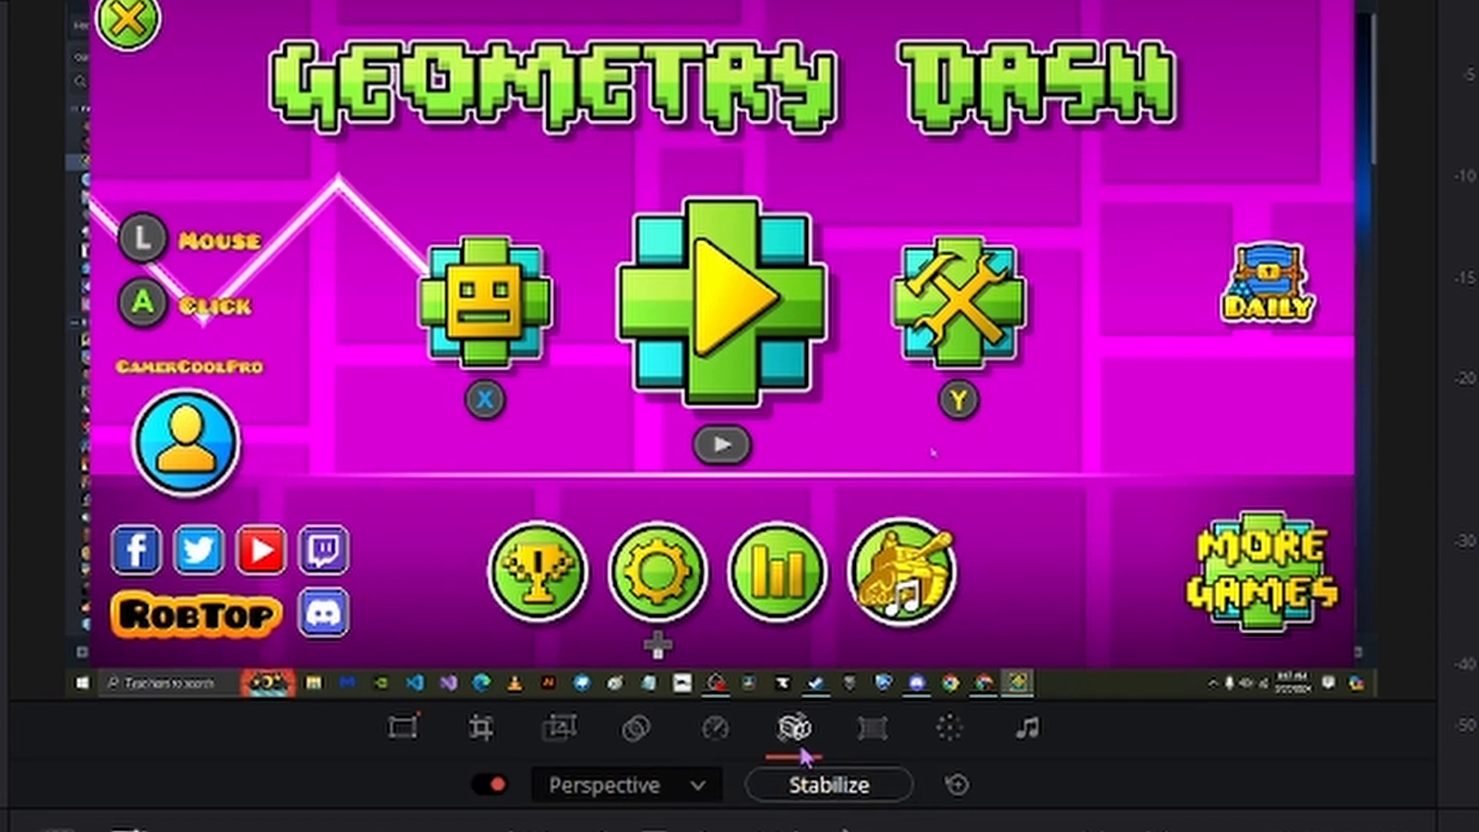
pyautogui.click(871, 732)
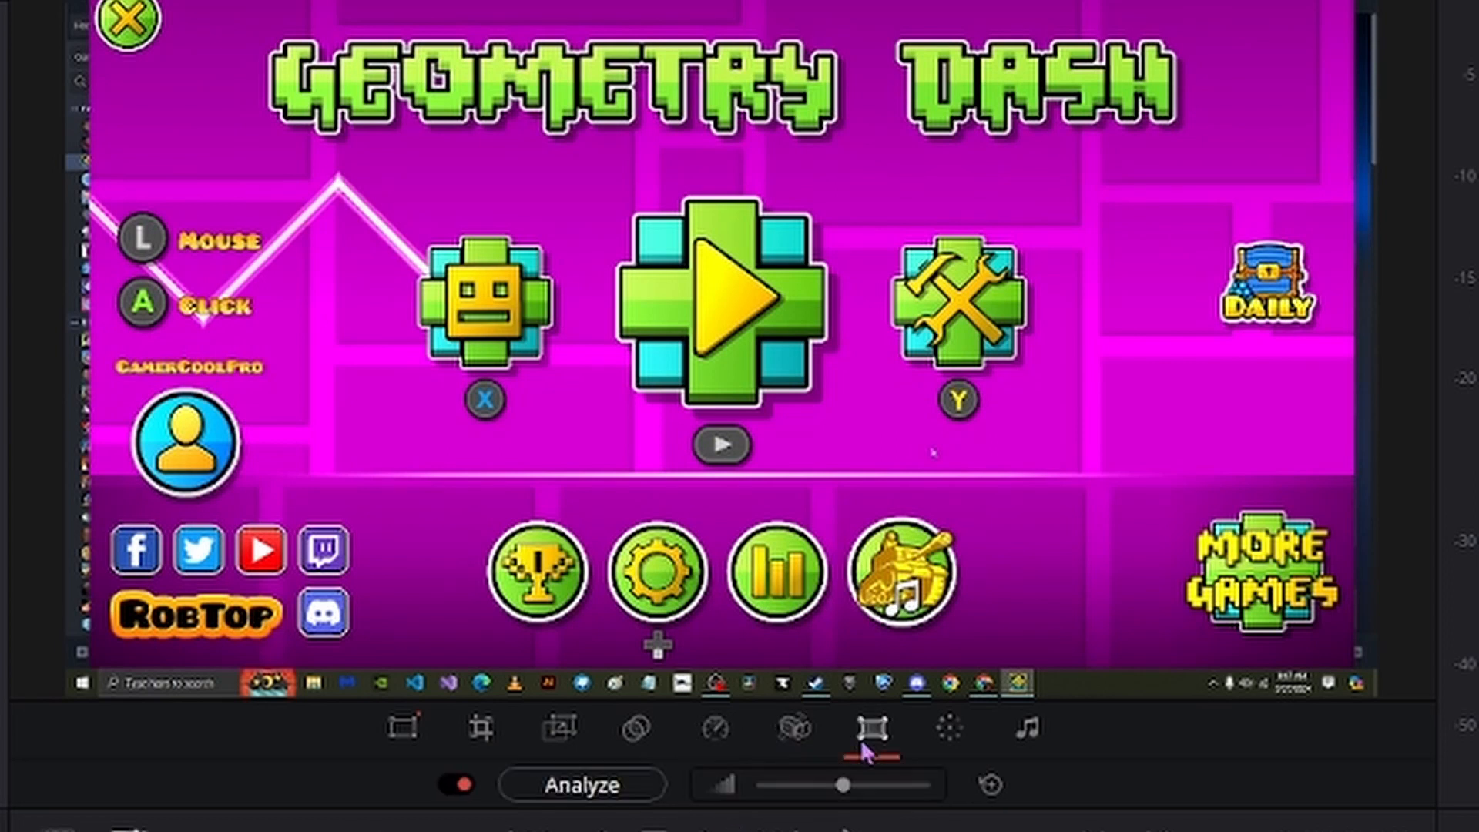
pyautogui.click(952, 732)
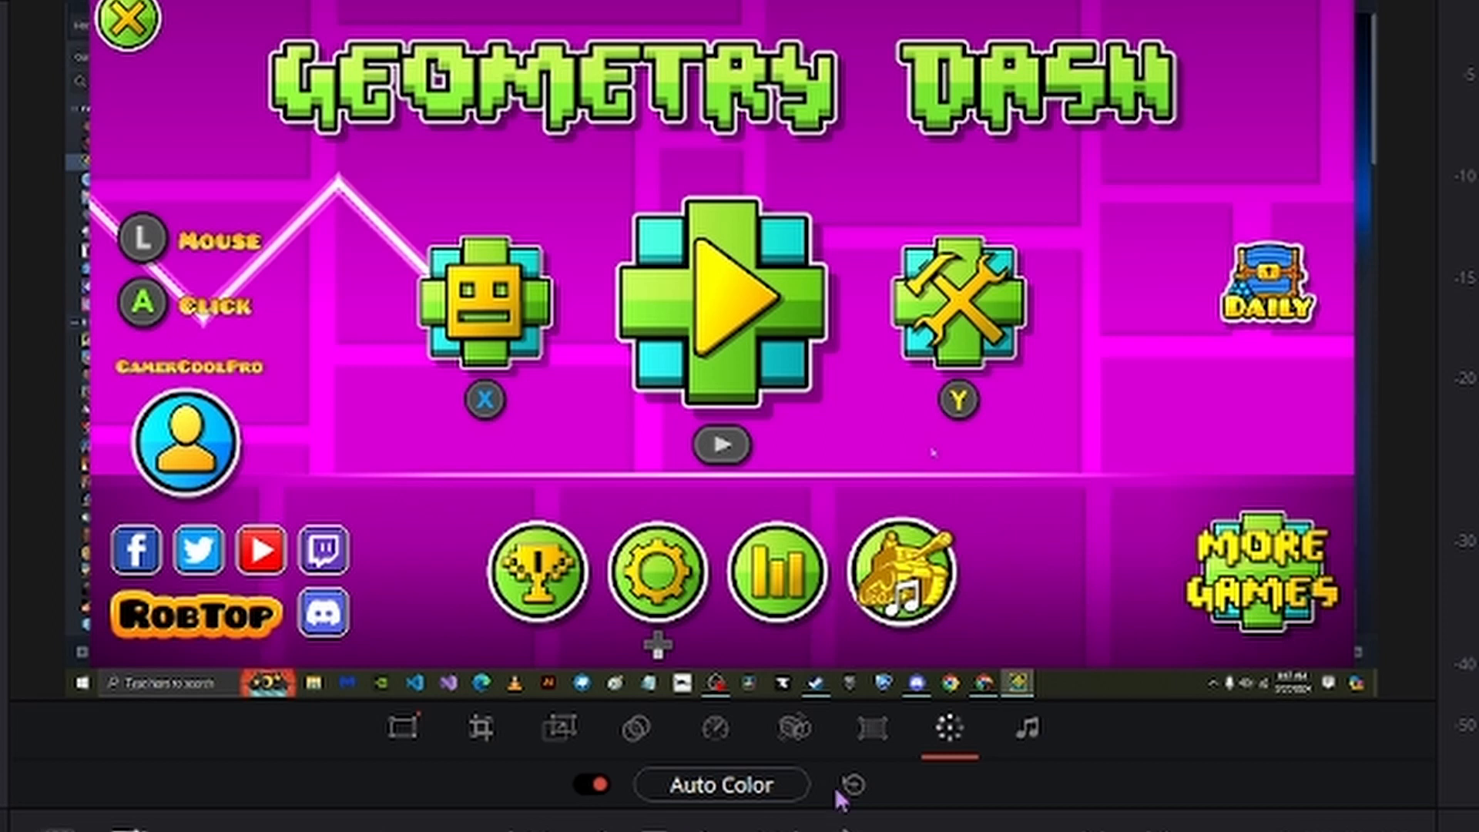
# View the clip's audio volume setting and play the footage briefly, stopping at 01:00:01:21.
pyautogui.click(1027, 729)
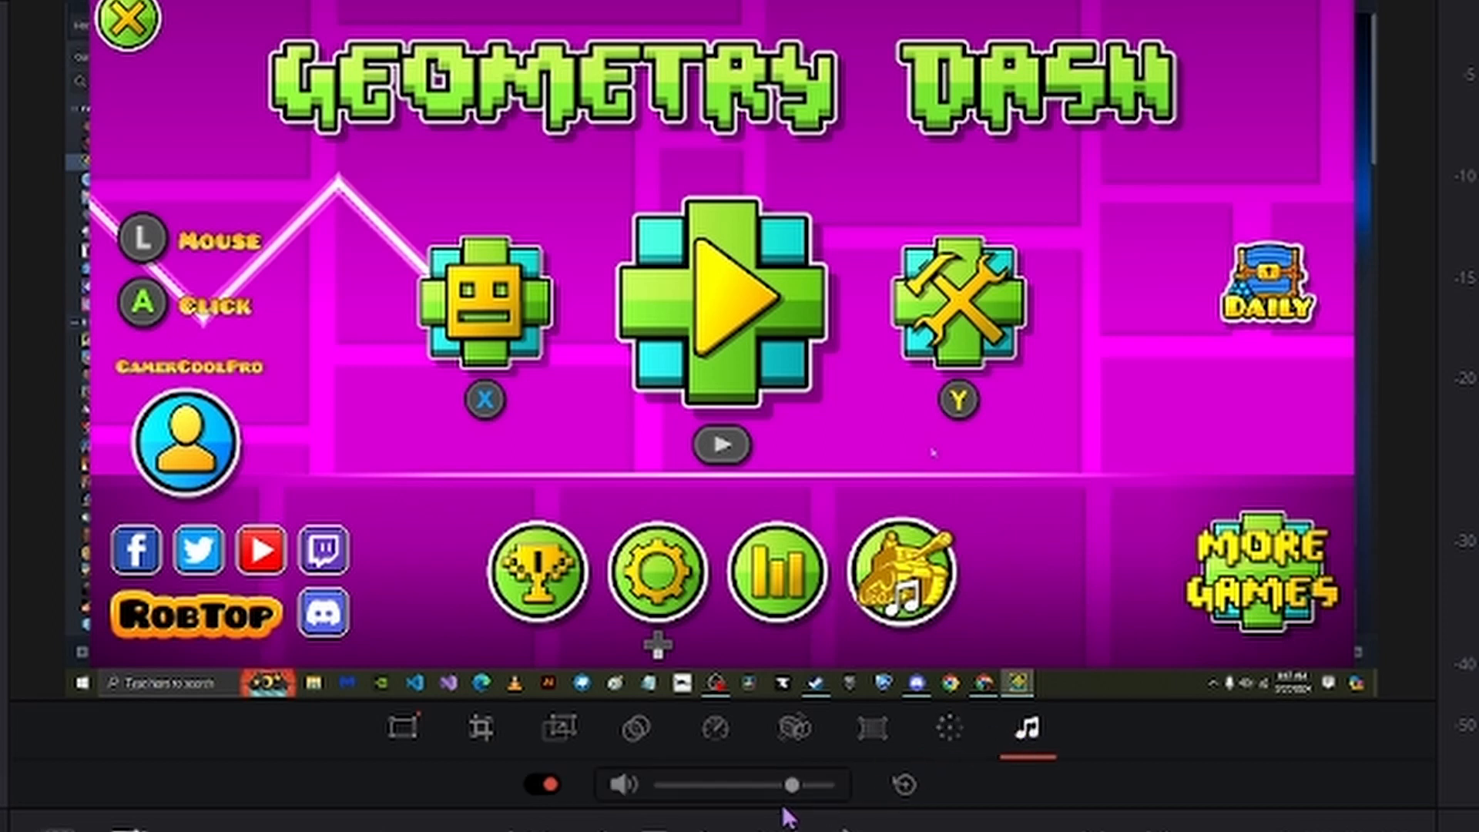
pyautogui.click(952, 745)
pyautogui.click(1023, 747)
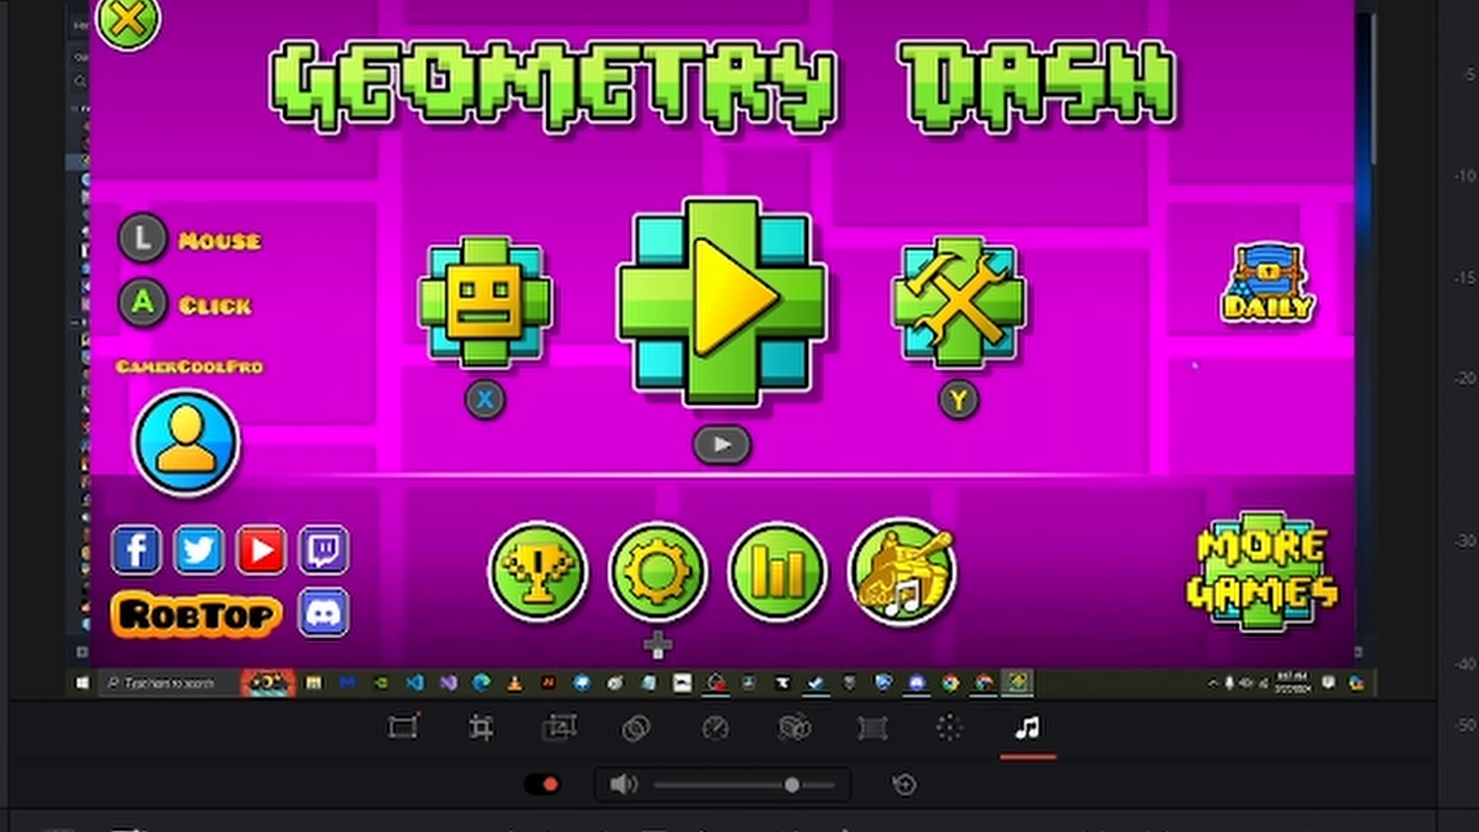
pyautogui.click(1077, 510)
pyautogui.click(1053, 512)
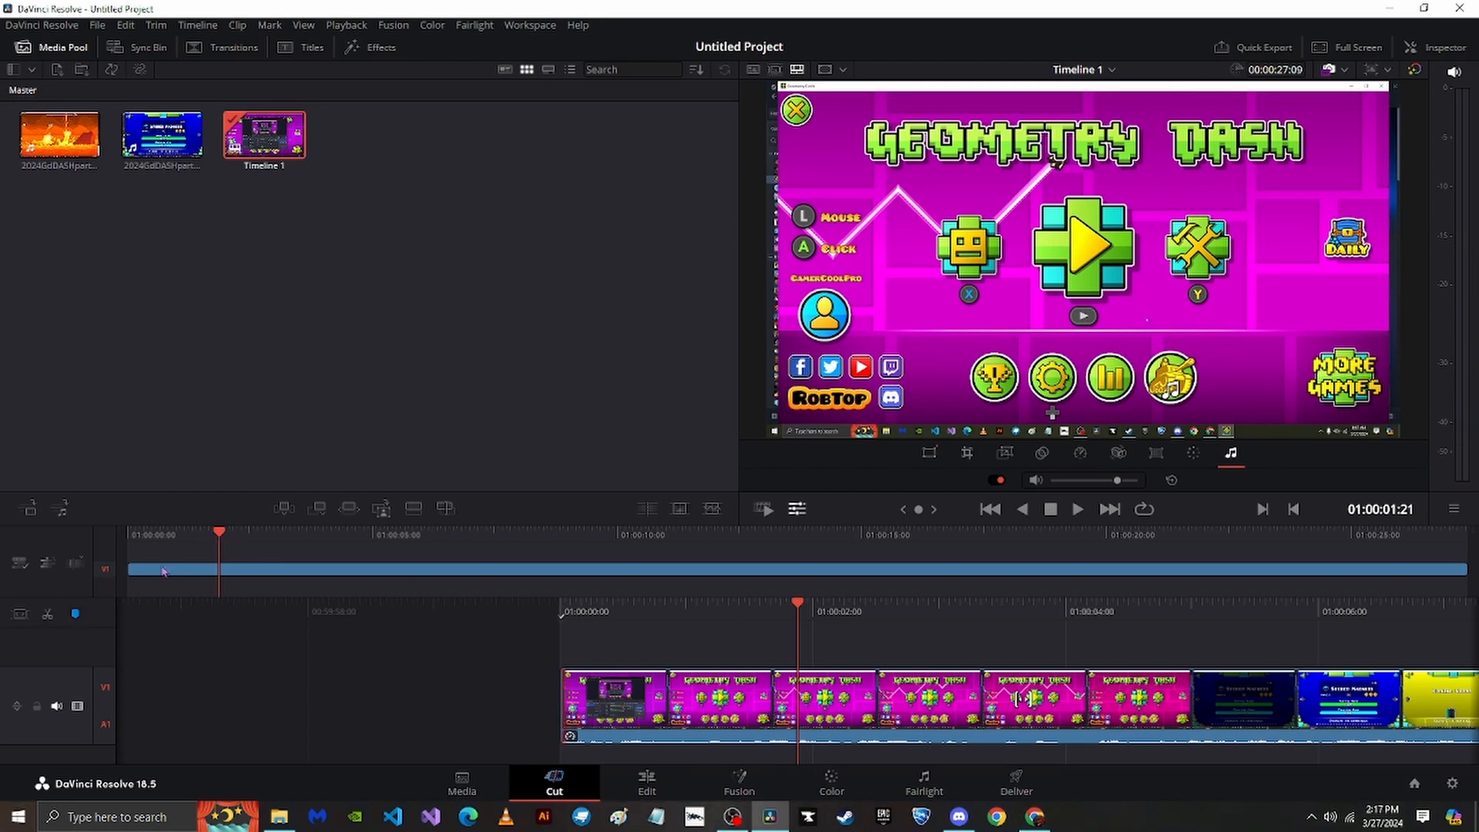
# Split the clip at 01:00:01:21 and cut the opening section out of the timeline.
pyautogui.click(48, 617)
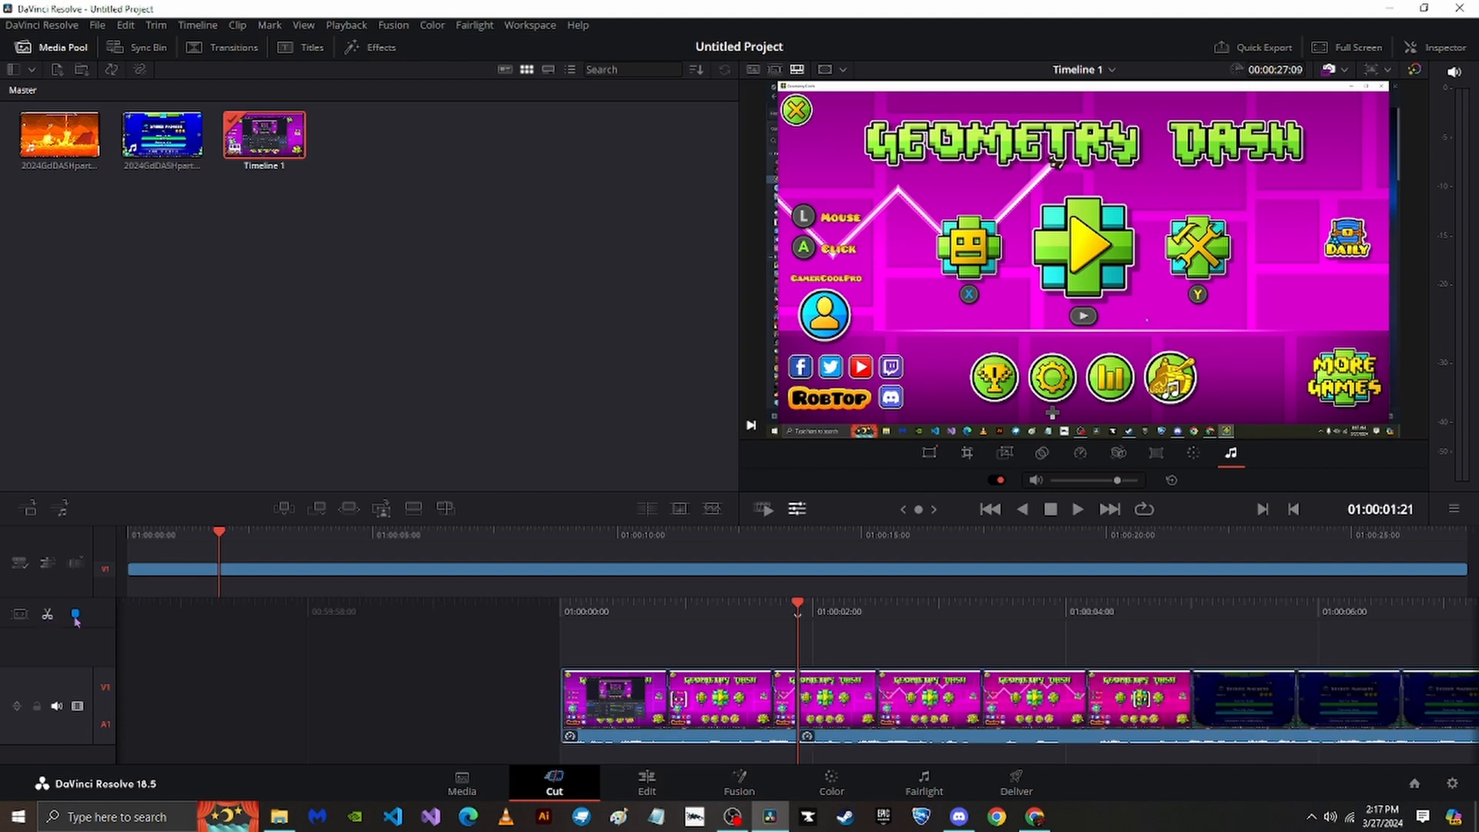
pyautogui.moveTo(823, 630); pyautogui.dragTo(776, 630)
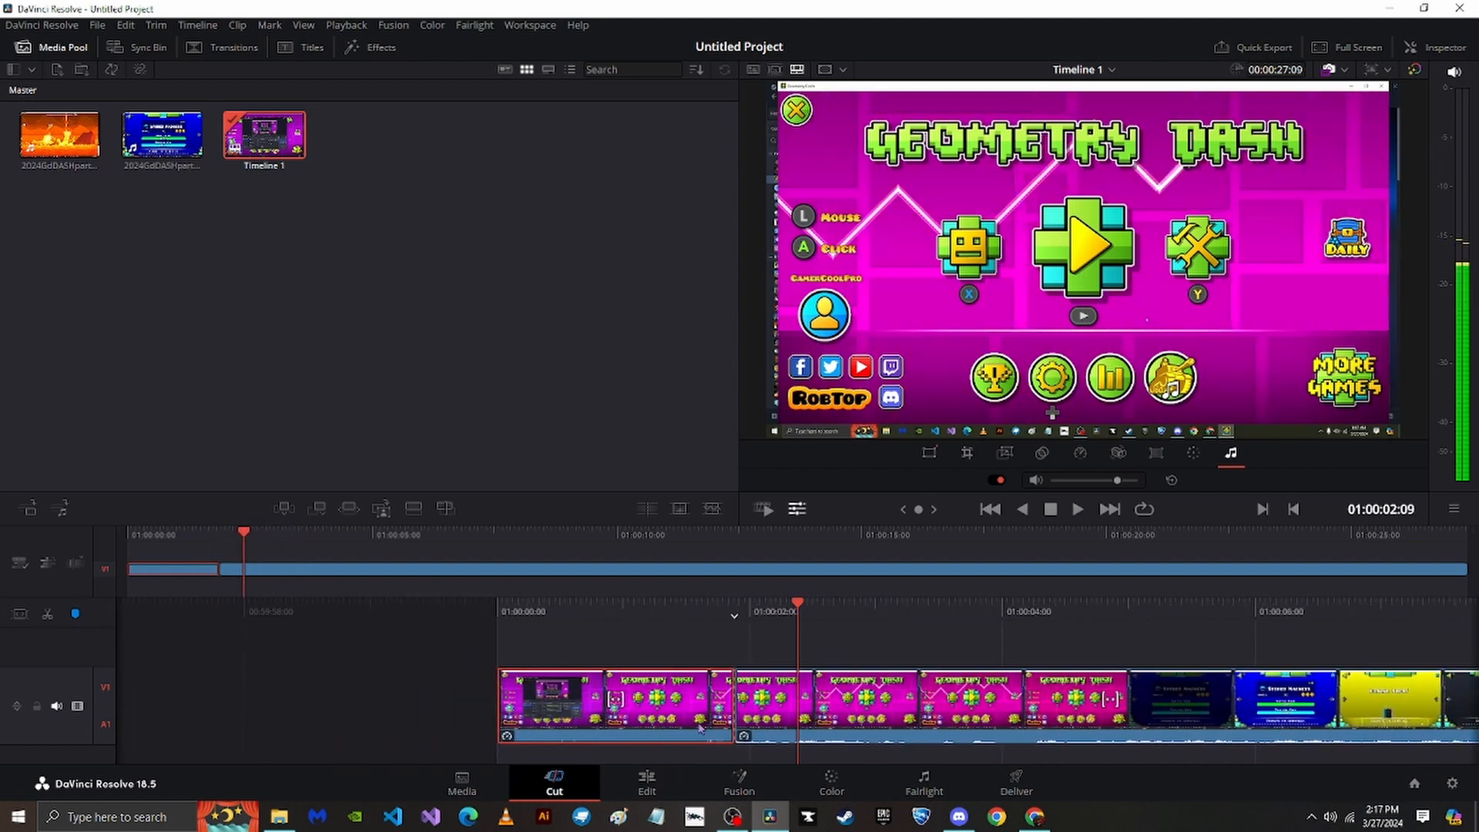
pyautogui.rightClick(641, 709)
pyautogui.click(604, 709)
pyautogui.rightClick(604, 708)
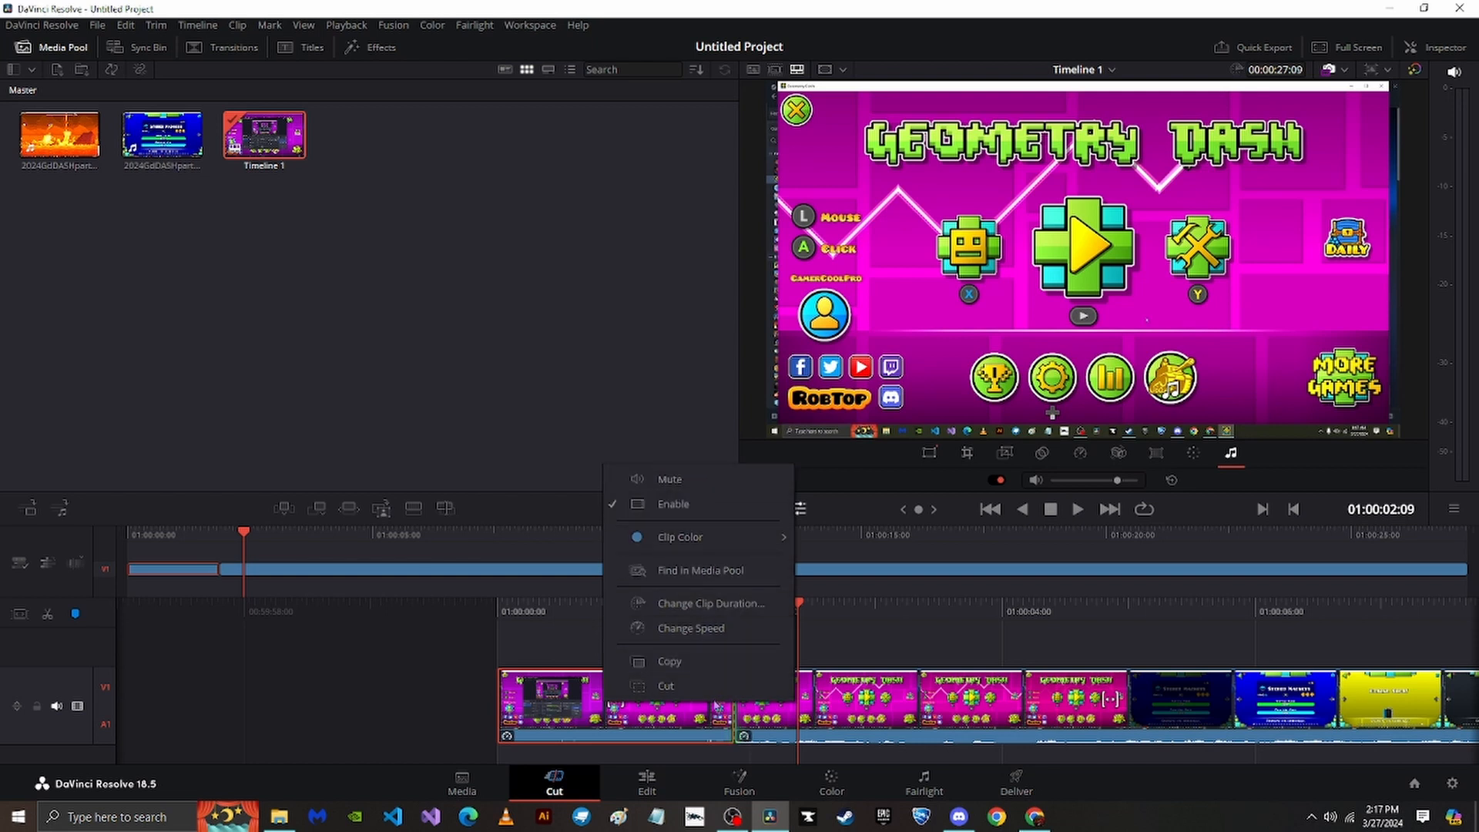
pyautogui.click(710, 690)
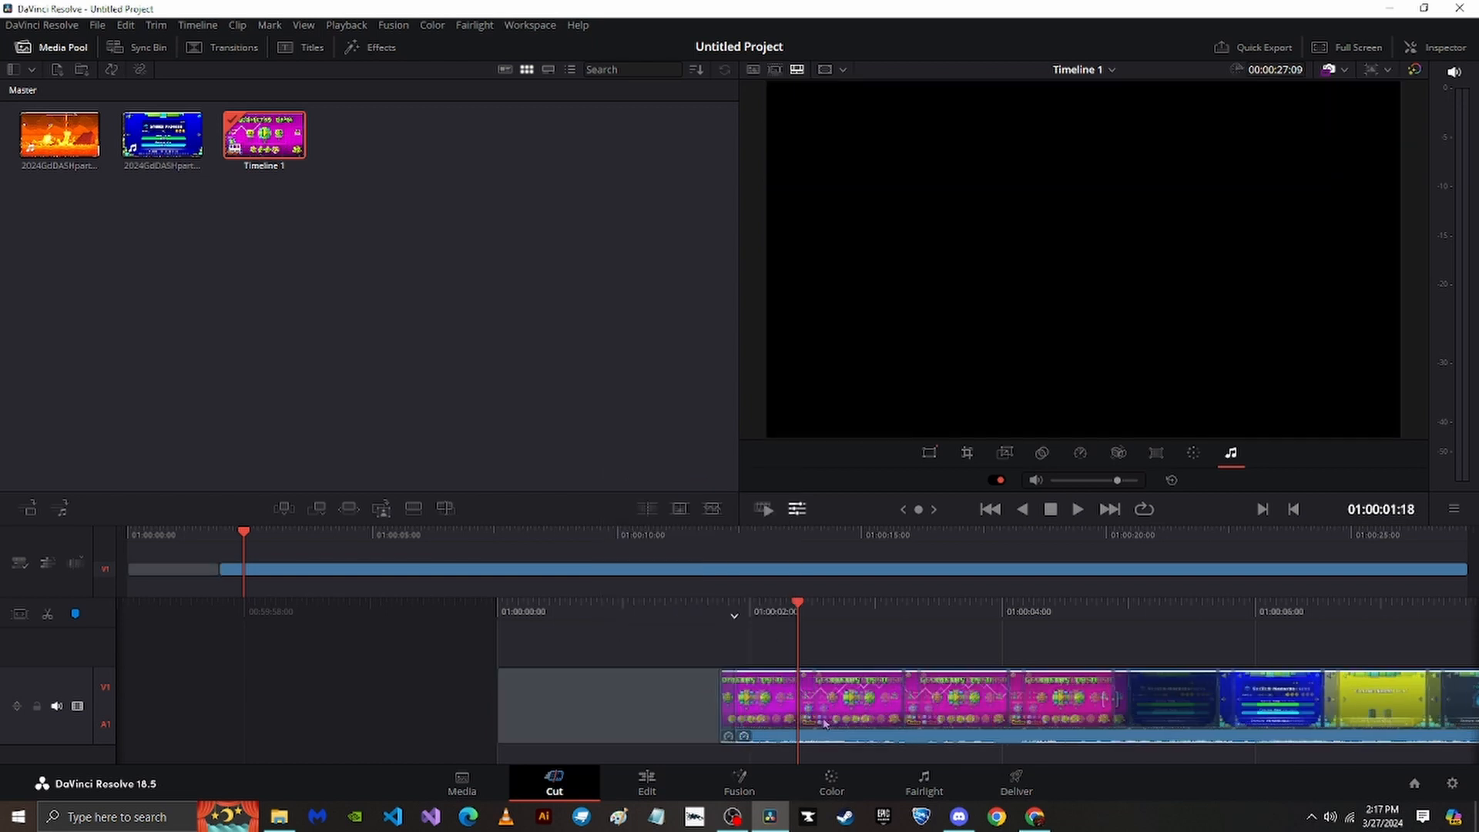
# Delete the empty gap at the start of the timeline so the remaining clip starts at 01:00:00:00.
pyautogui.click(675, 722)
pyautogui.moveTo(674, 711)
pyautogui.mouseDown()
pyautogui.moveTo(758, 711)
pyautogui.moveTo(688, 714)
pyautogui.mouseUp()
pyautogui.press('Delete')
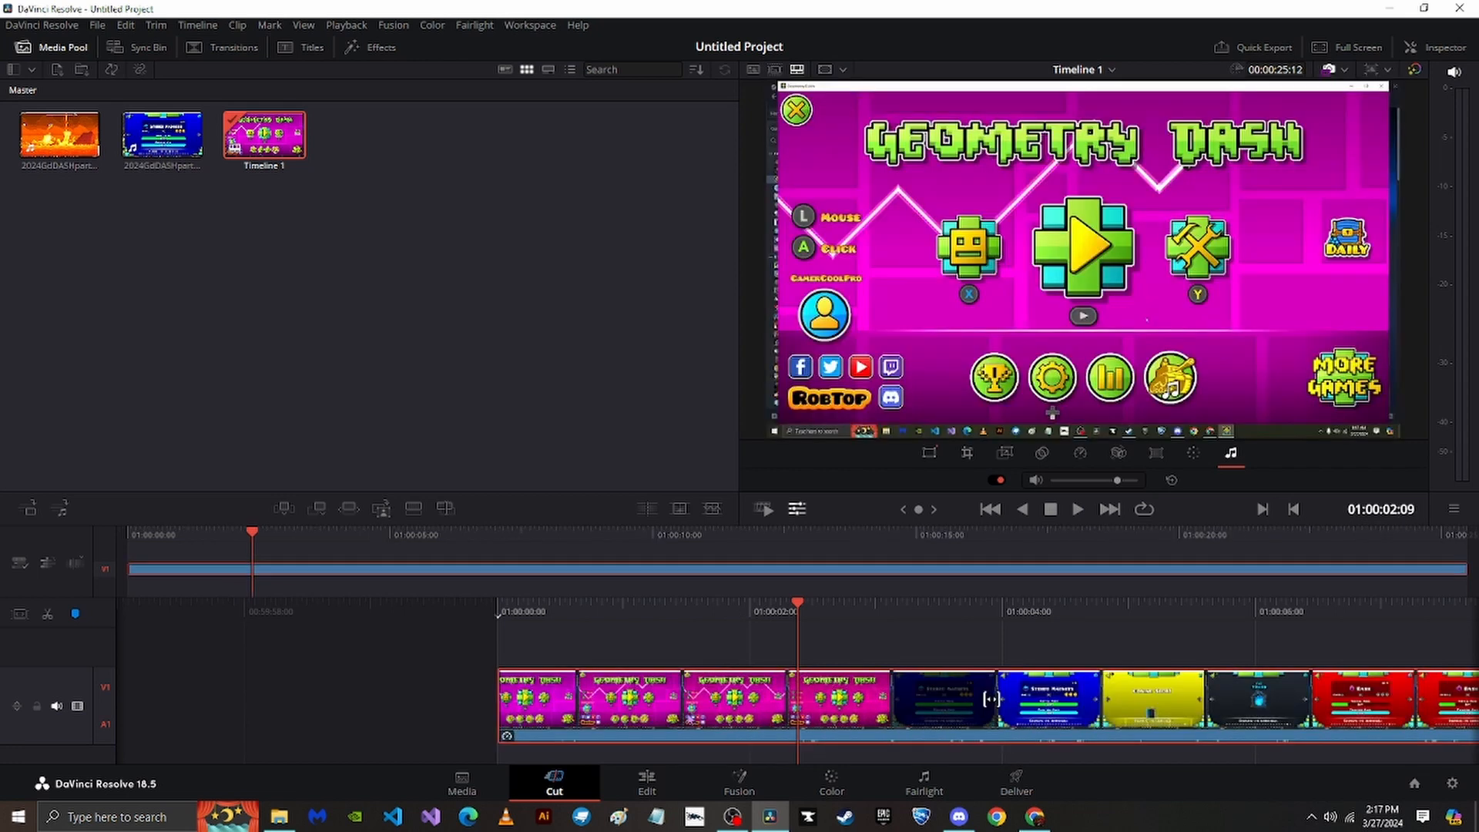
# Return the playhead to the start of the timeline and play the trimmed footage.
pyautogui.moveTo(715, 616); pyautogui.dragTo(1019, 643)
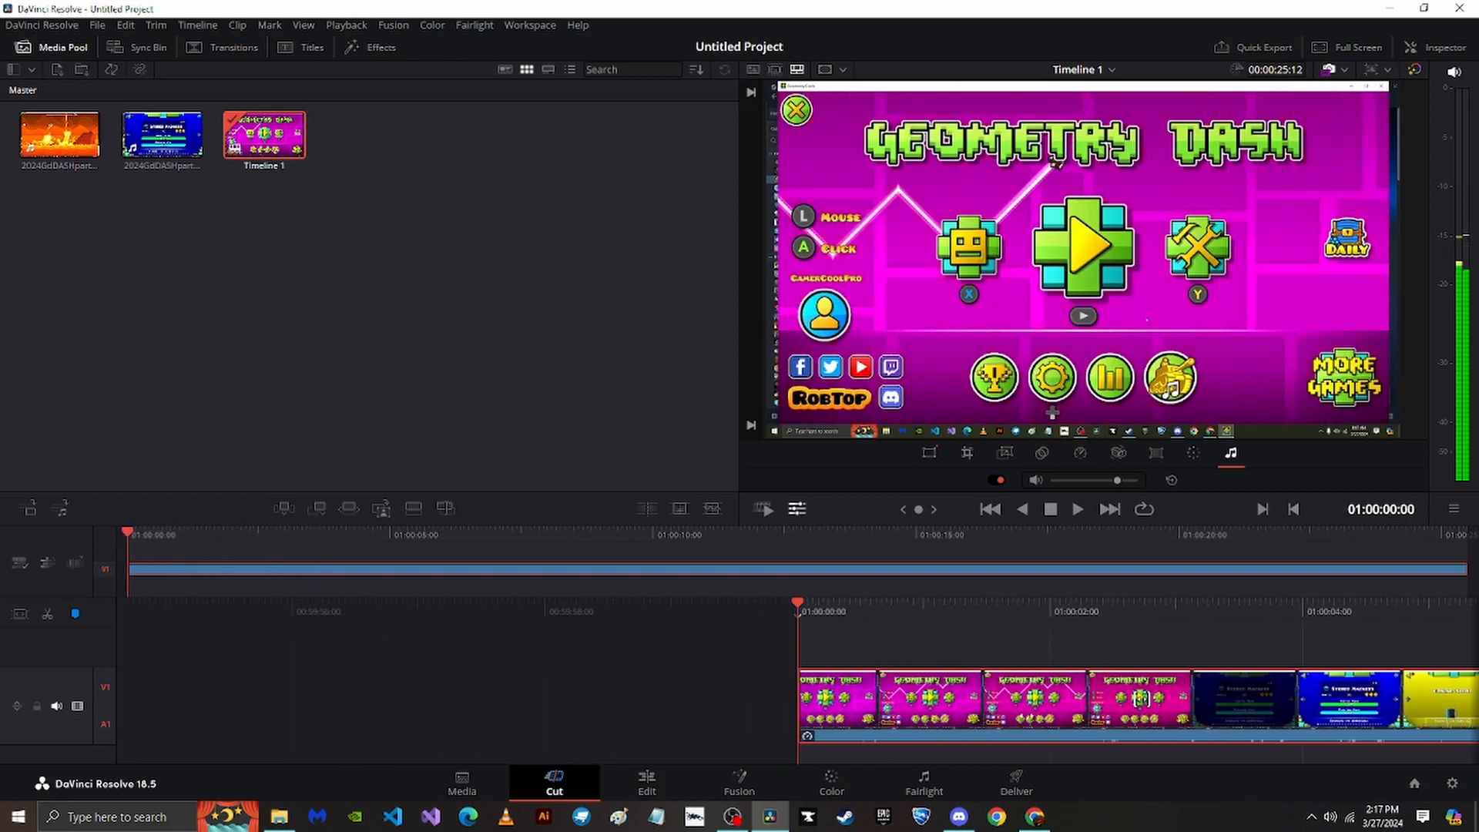
pyautogui.click(1077, 509)
pyautogui.click(1050, 509)
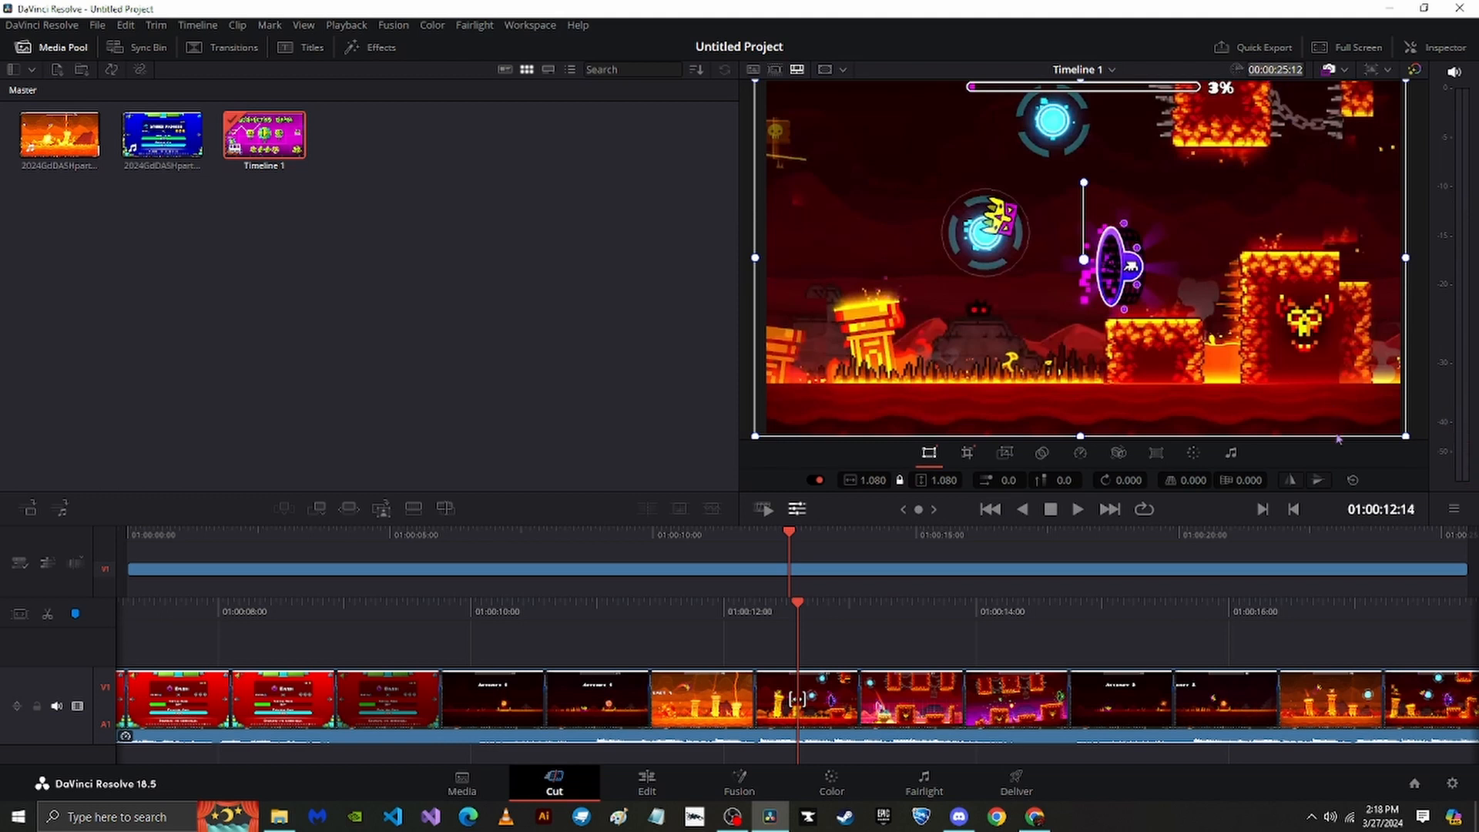
# Scrub the timeline from 01:00:12:14 back to the opening menu footage near its start.
pyautogui.click(1395, 515)
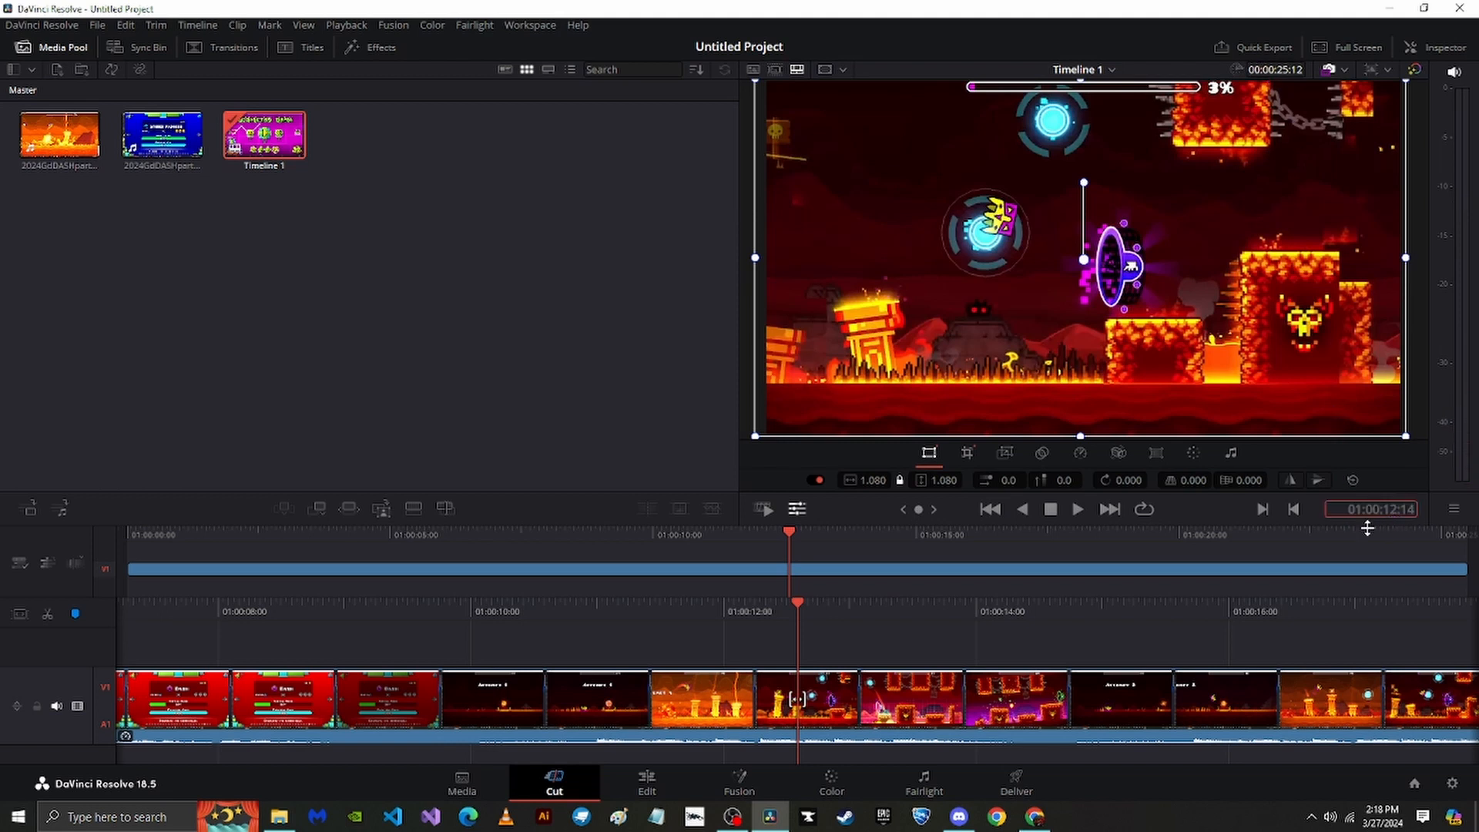
pyautogui.click(1316, 518)
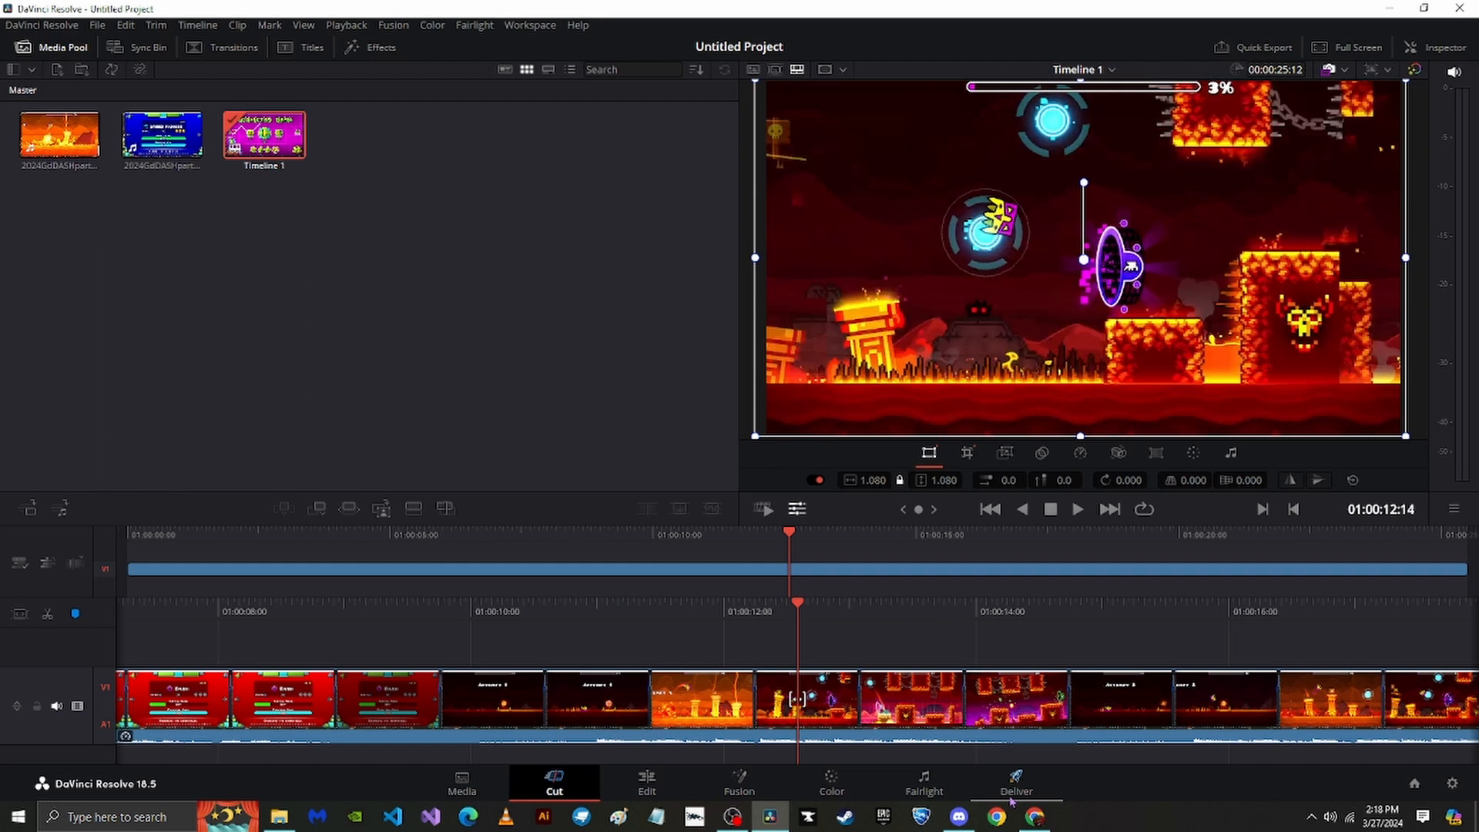
pyautogui.moveTo(899, 609); pyautogui.dragTo(924, 614)
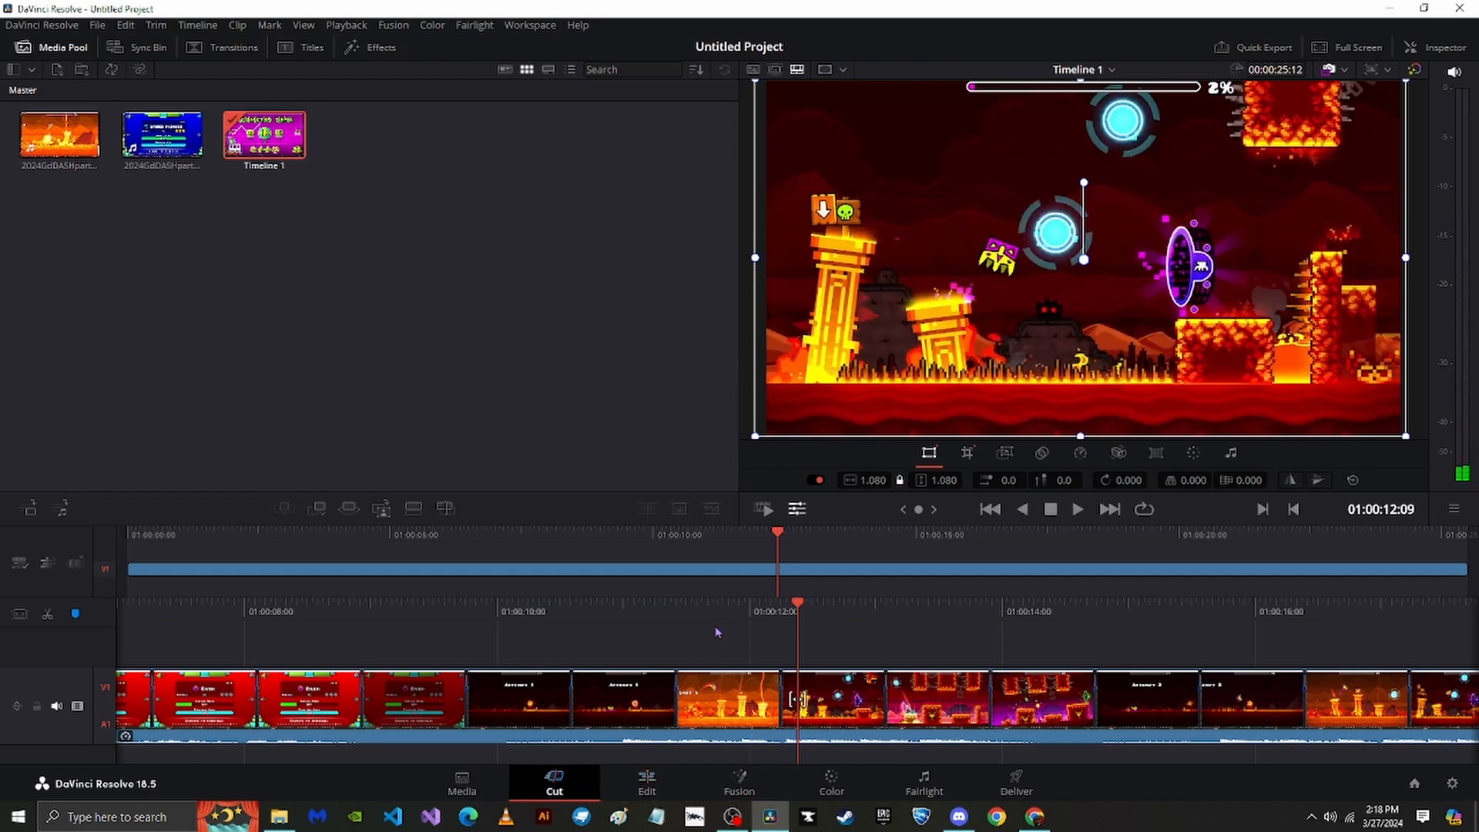
pyautogui.moveTo(729, 617); pyautogui.dragTo(1467, 617)
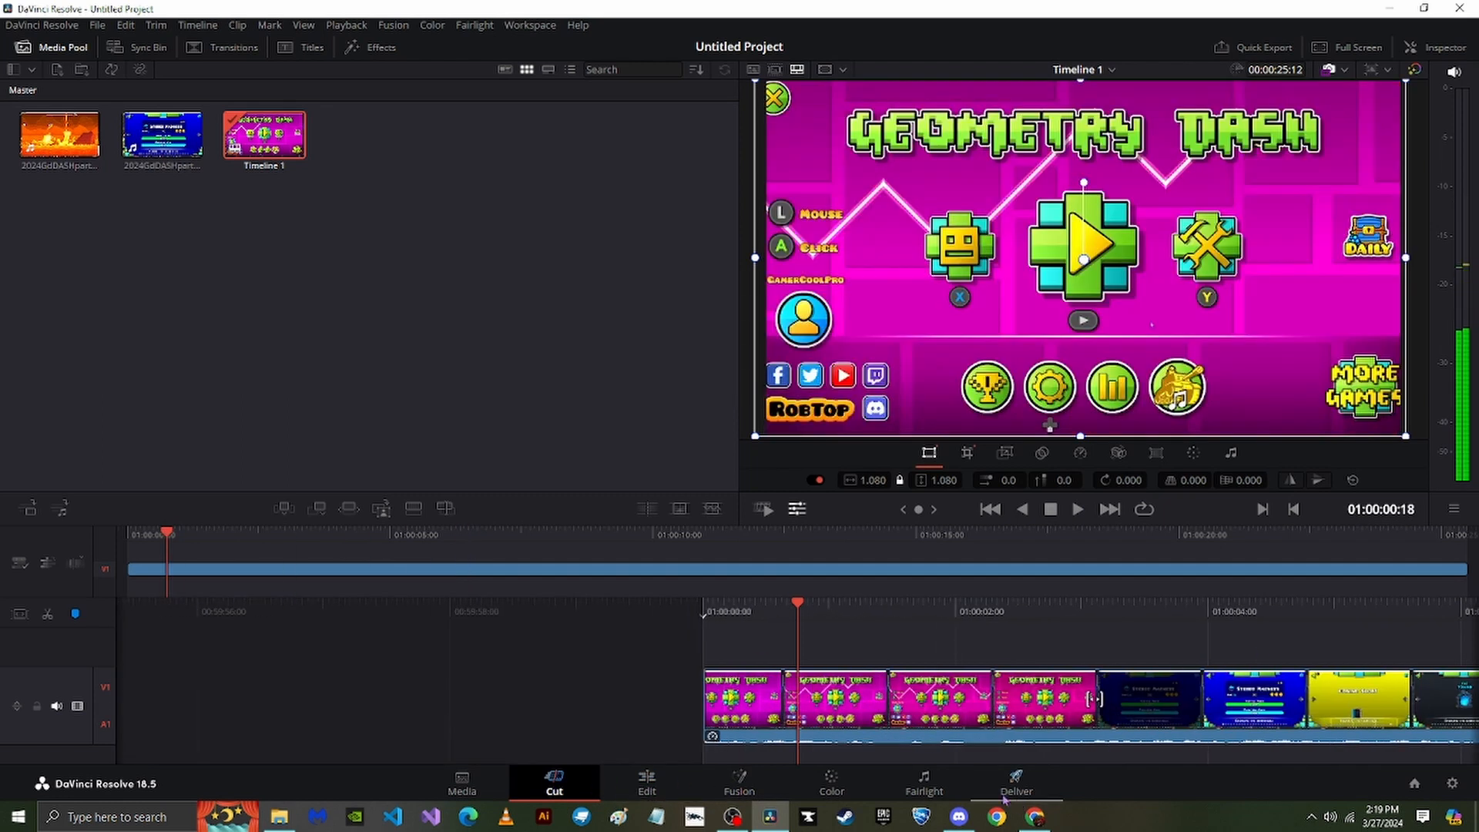
# Open the timeline on the Edit page and scrub the playhead to 01:00:04:20.
pyautogui.click(714, 785)
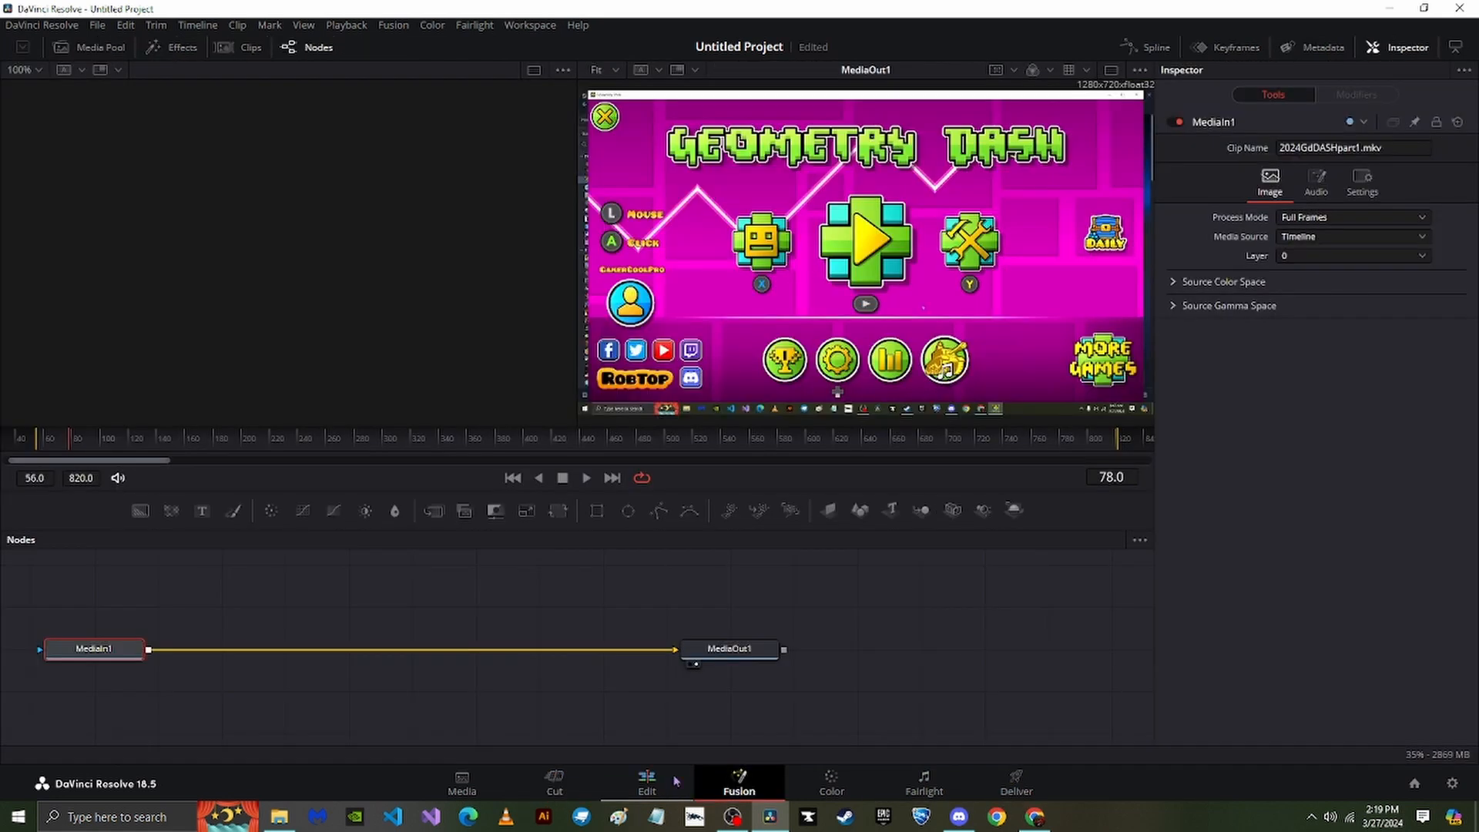
pyautogui.click(647, 782)
pyautogui.moveTo(595, 484); pyautogui.dragTo(626, 524)
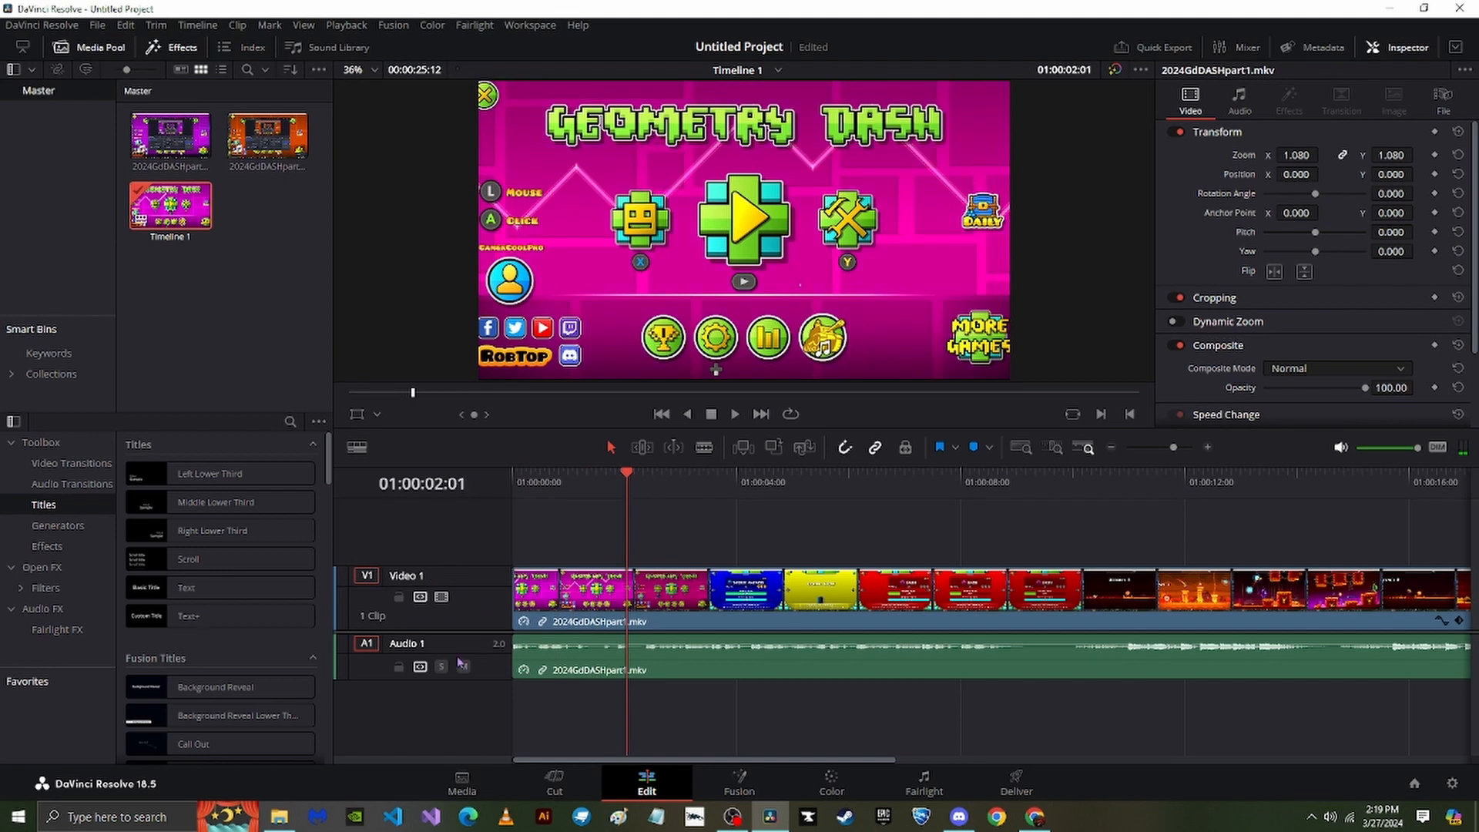
pyautogui.moveTo(626, 484); pyautogui.dragTo(741, 483)
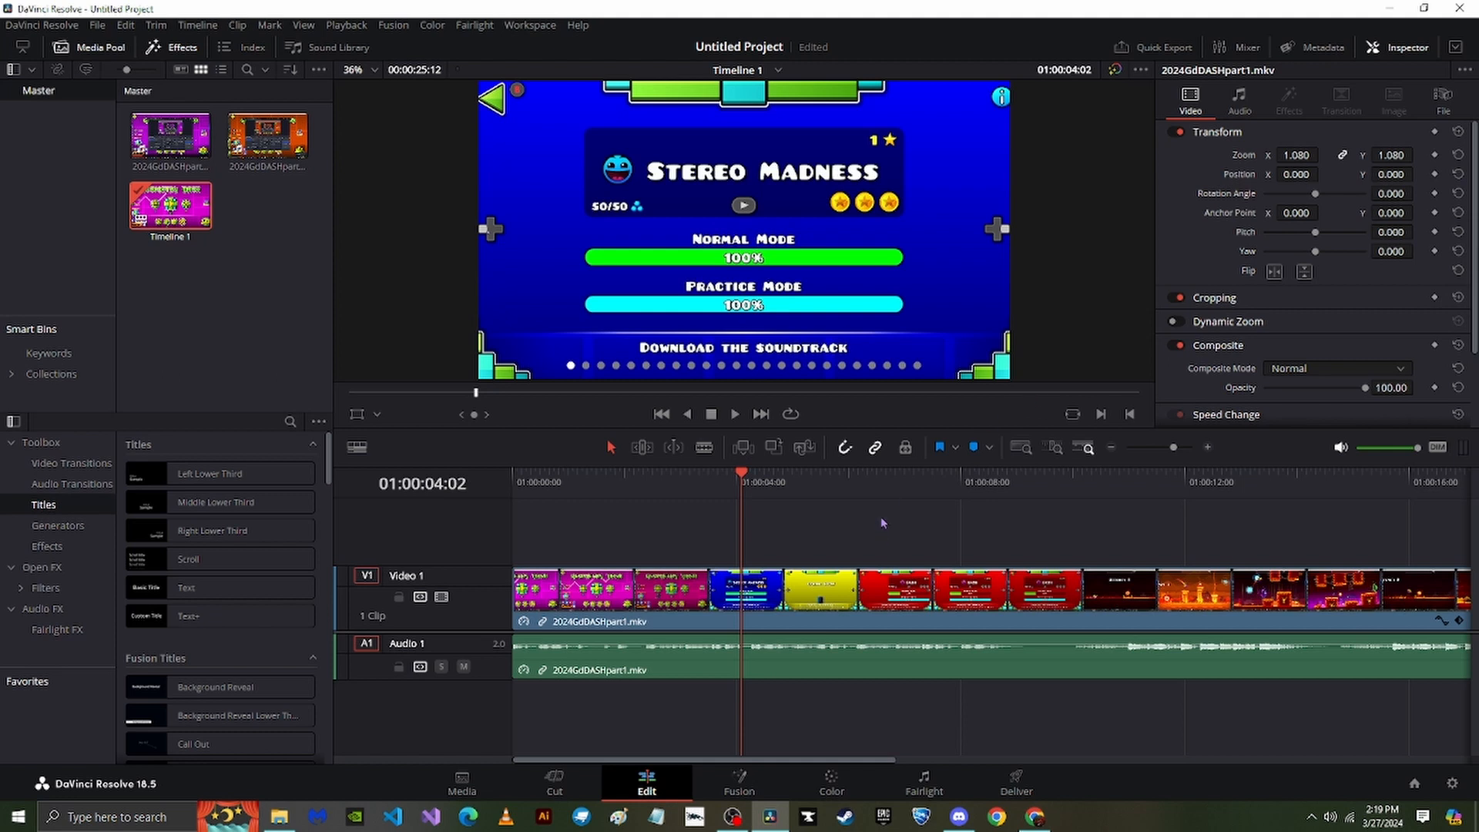
pyautogui.moveTo(920, 483); pyautogui.dragTo(783, 483)
# Try the Blade and Selection tools, and move the clip up to track Video 2 and back to Video 1.
pyautogui.click(705, 448)
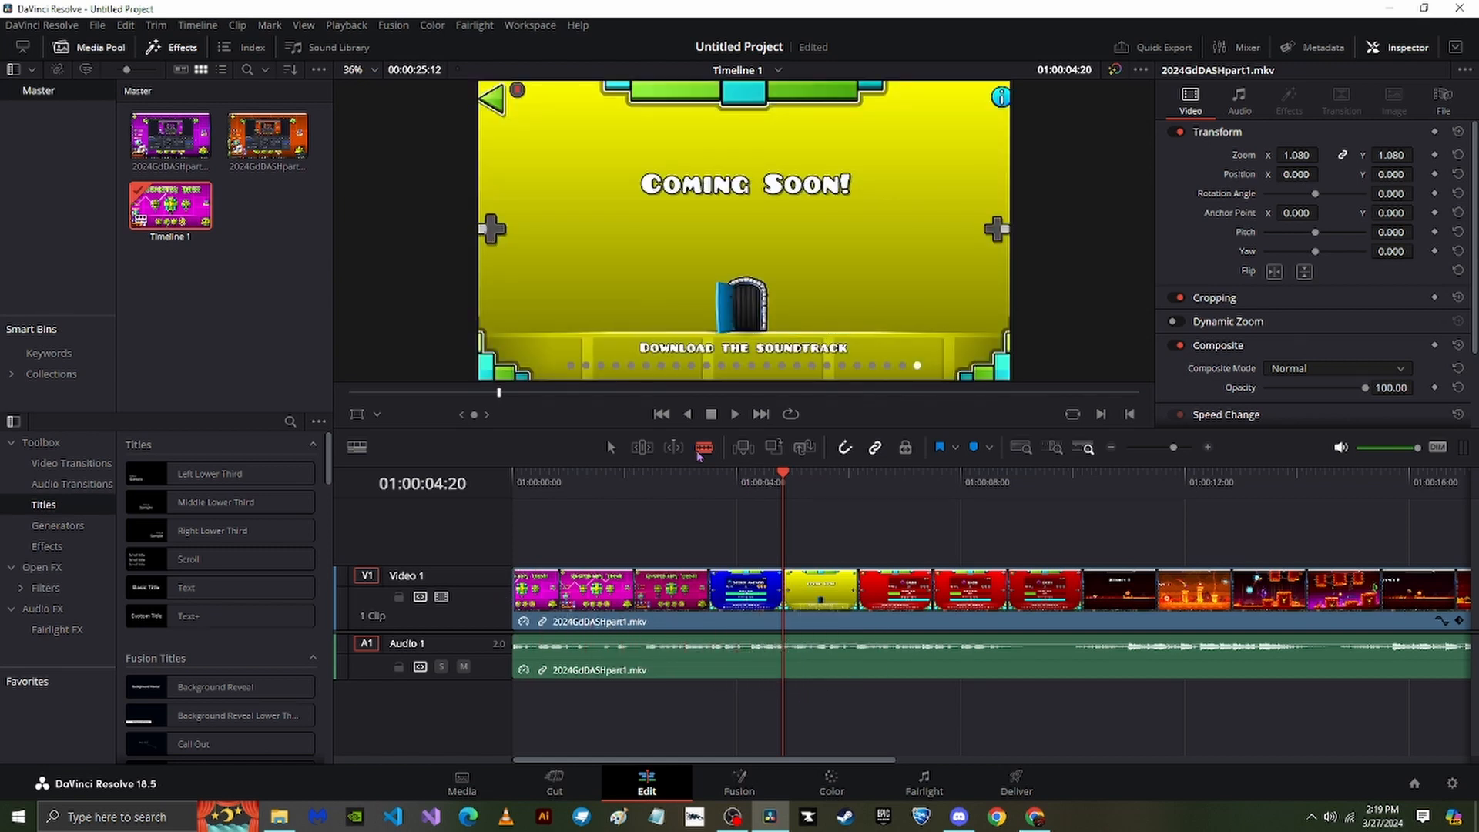
pyautogui.click(612, 448)
pyautogui.click(840, 601)
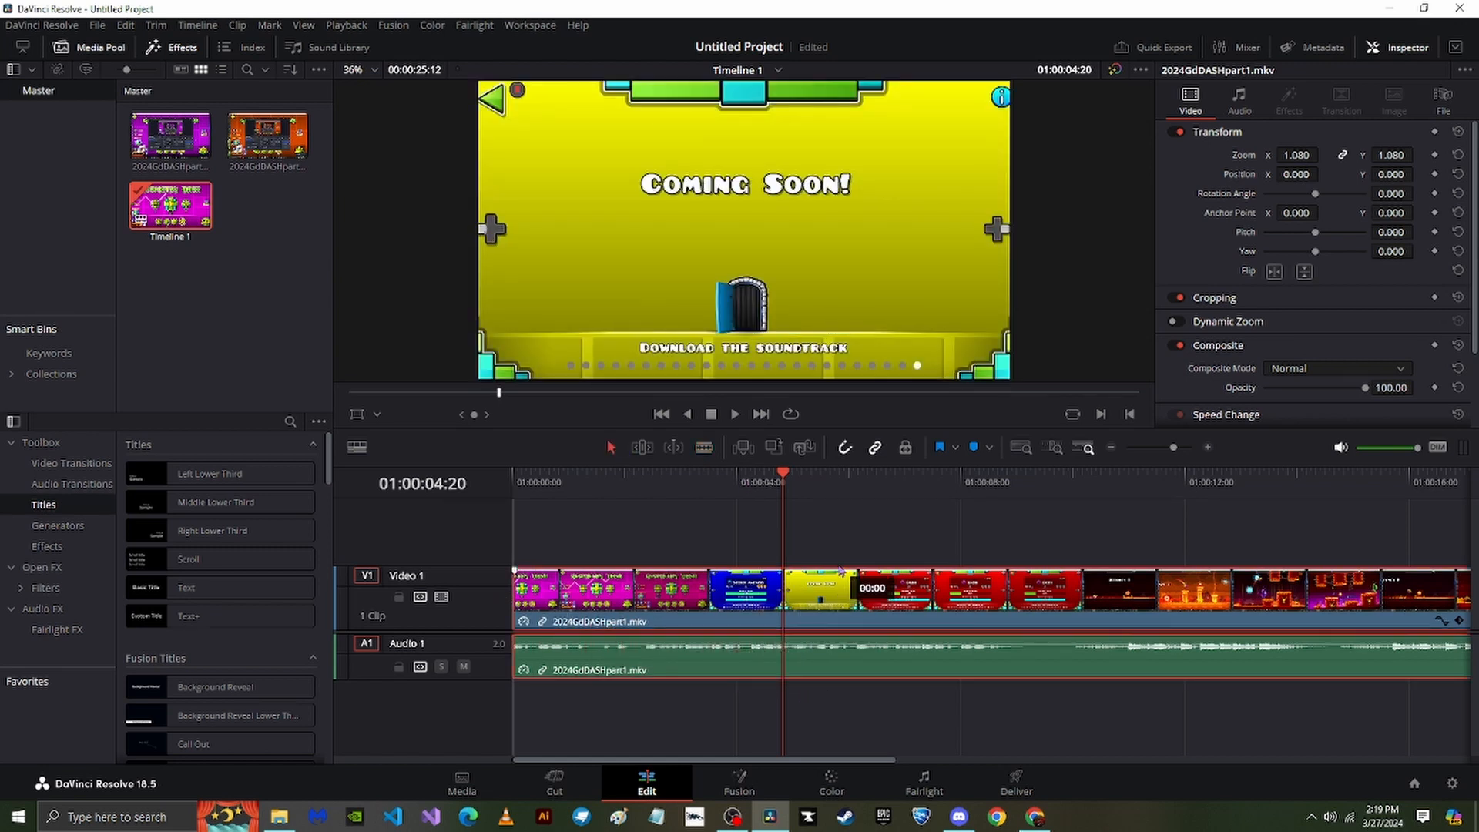
pyautogui.moveTo(846, 564)
pyautogui.mouseDown()
pyautogui.moveTo(845, 585)
pyautogui.moveTo(844, 547)
pyautogui.mouseUp()
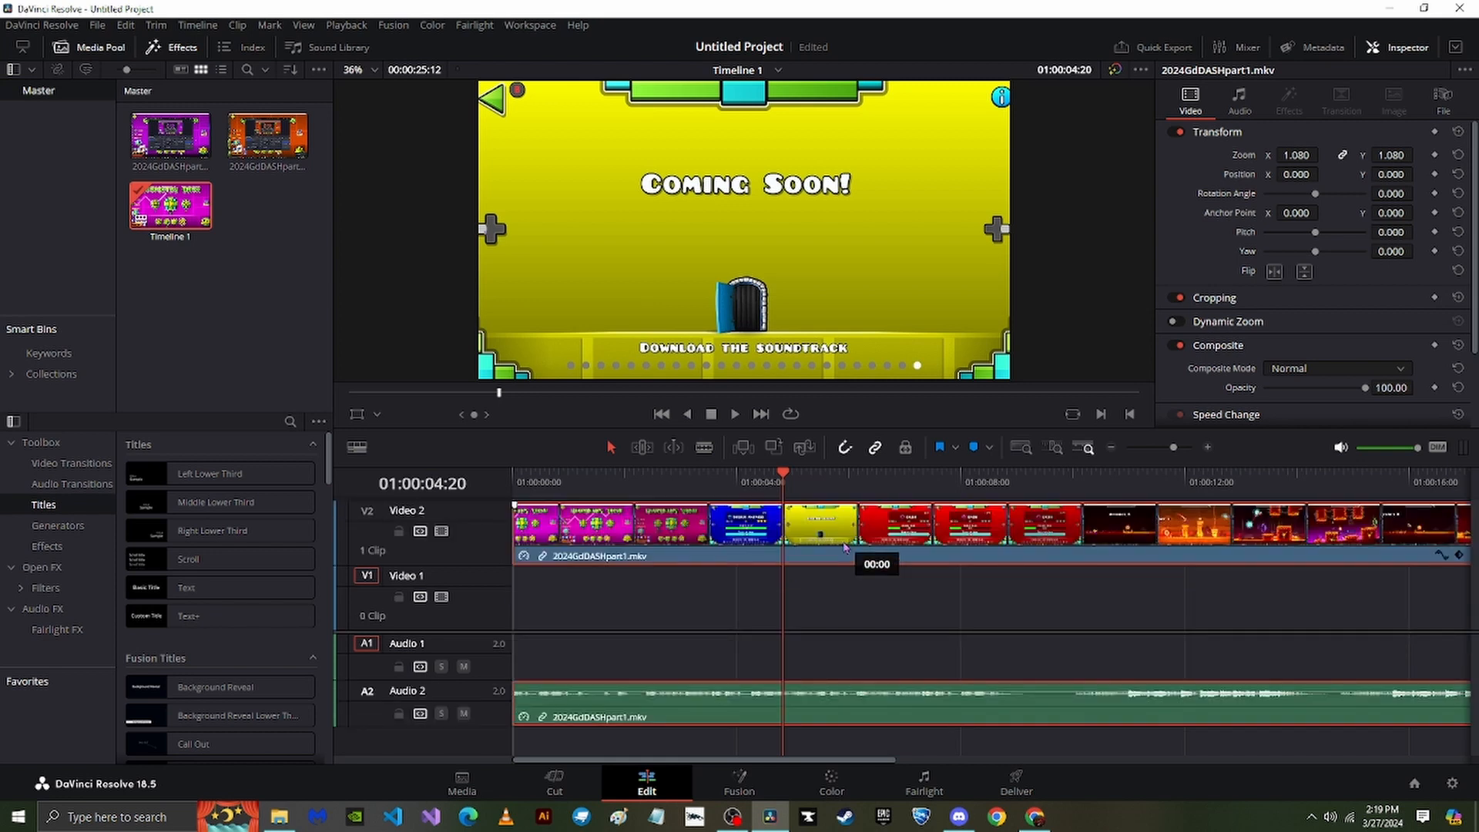
pyautogui.moveTo(843, 548); pyautogui.dragTo(845, 599)
pyautogui.press('Left')
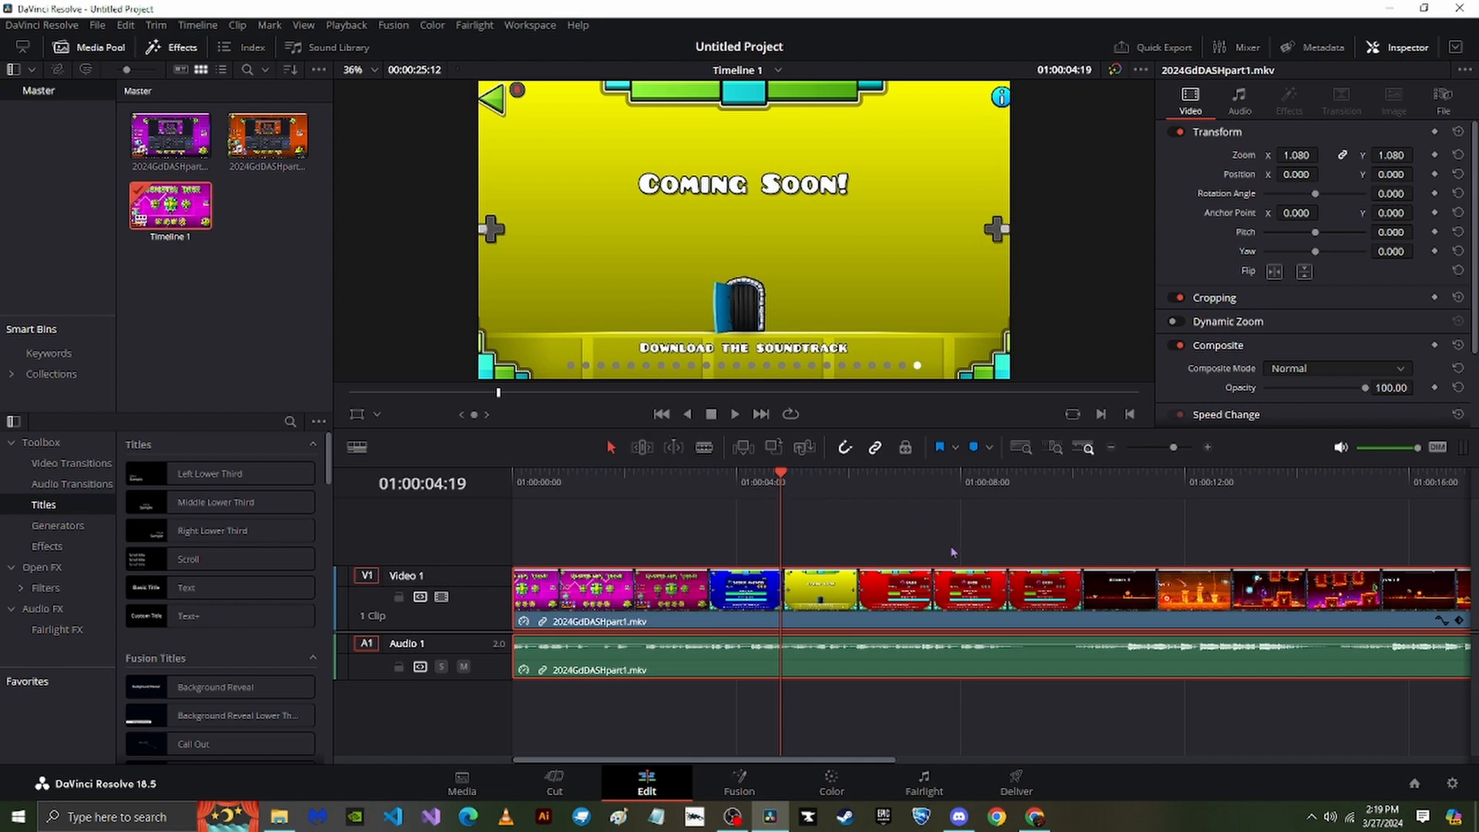
pyautogui.click(1036, 537)
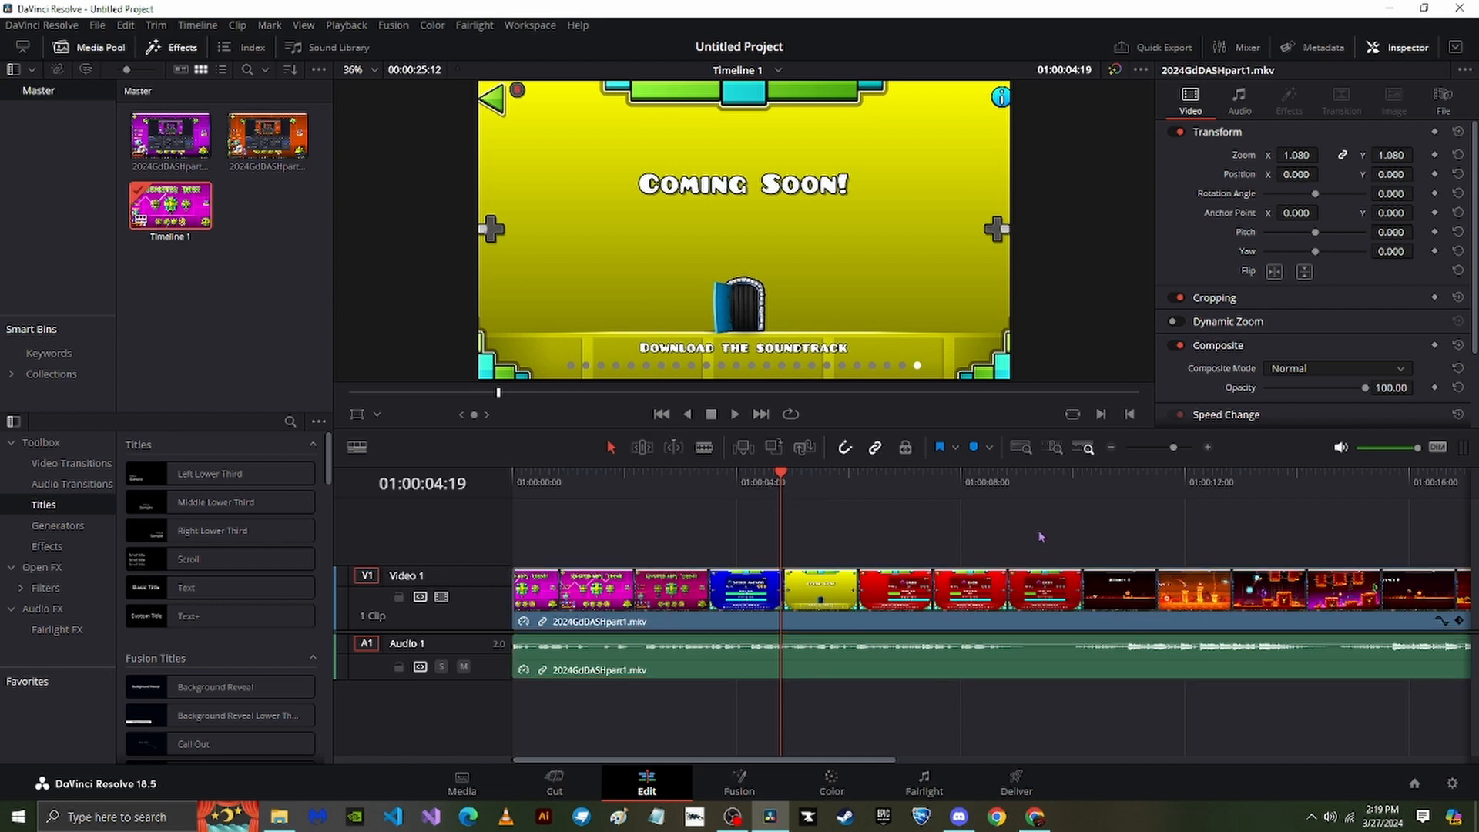
# Compare the timeline's Full Extent, Detail and Custom zoom modes, and zoom the custom view in and far out.
pyautogui.click(1022, 449)
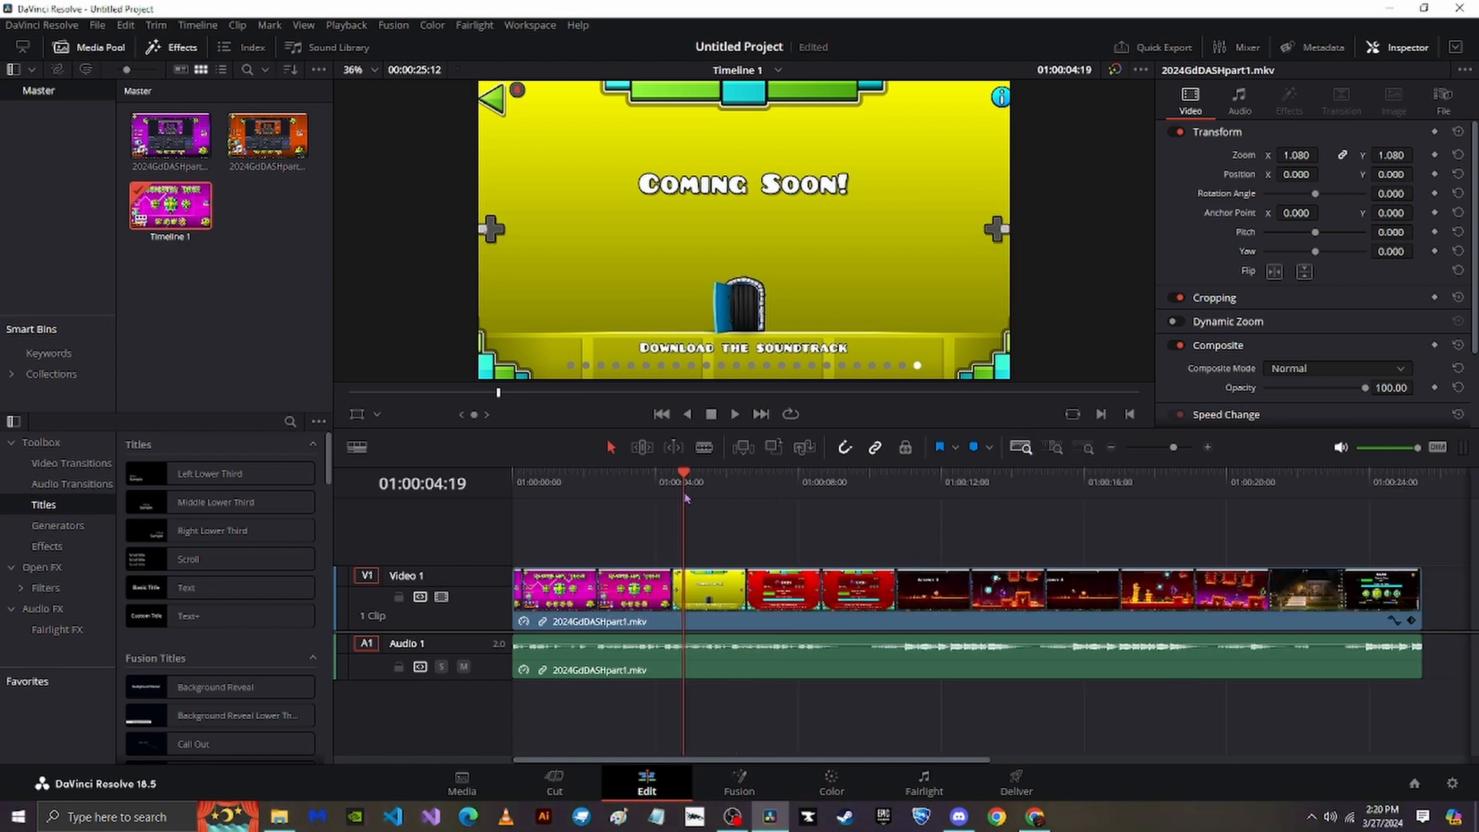
pyautogui.moveTo(684, 494); pyautogui.dragTo(690, 532)
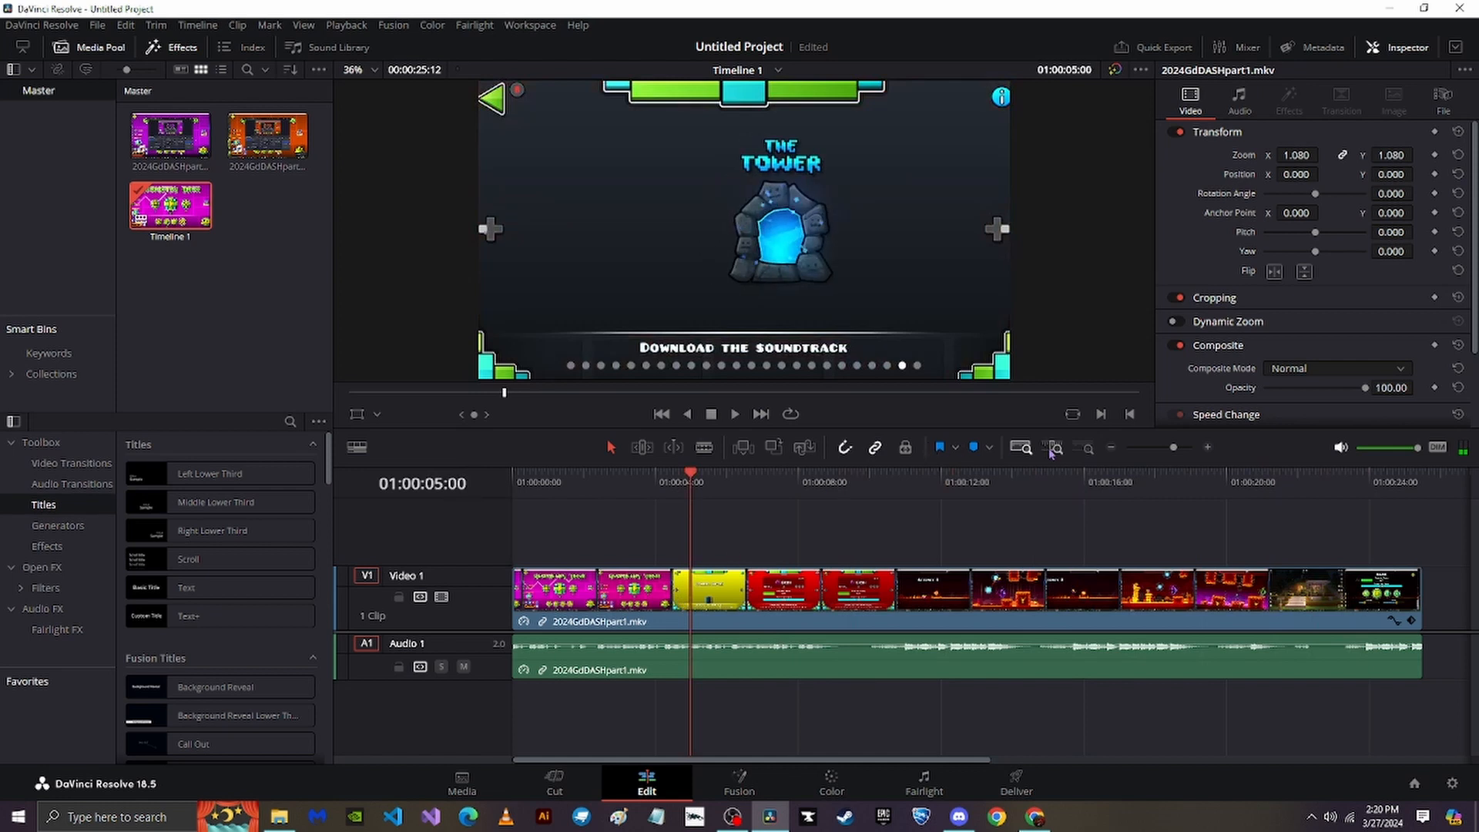
pyautogui.click(1053, 450)
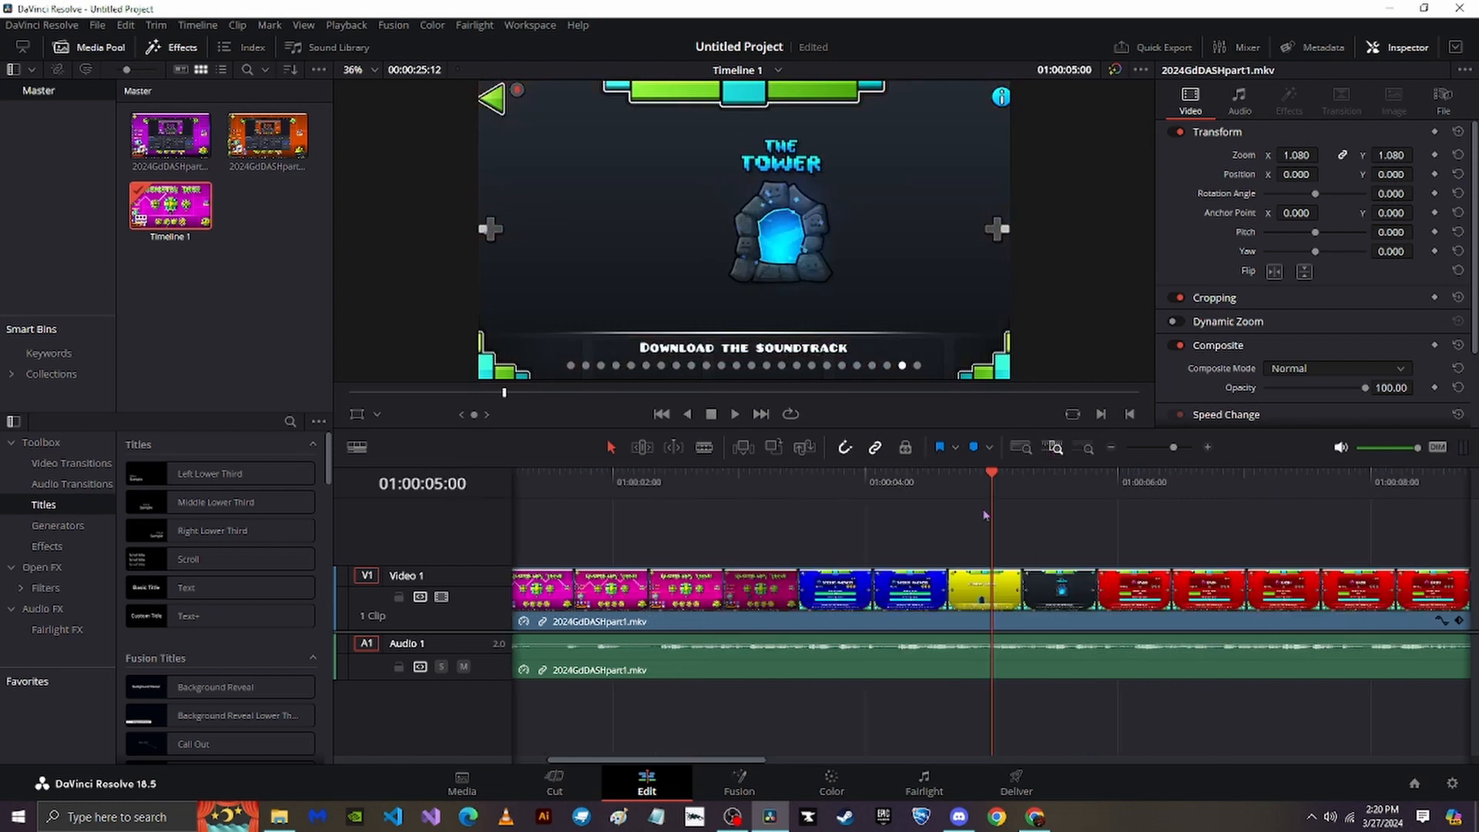
pyautogui.click(1089, 450)
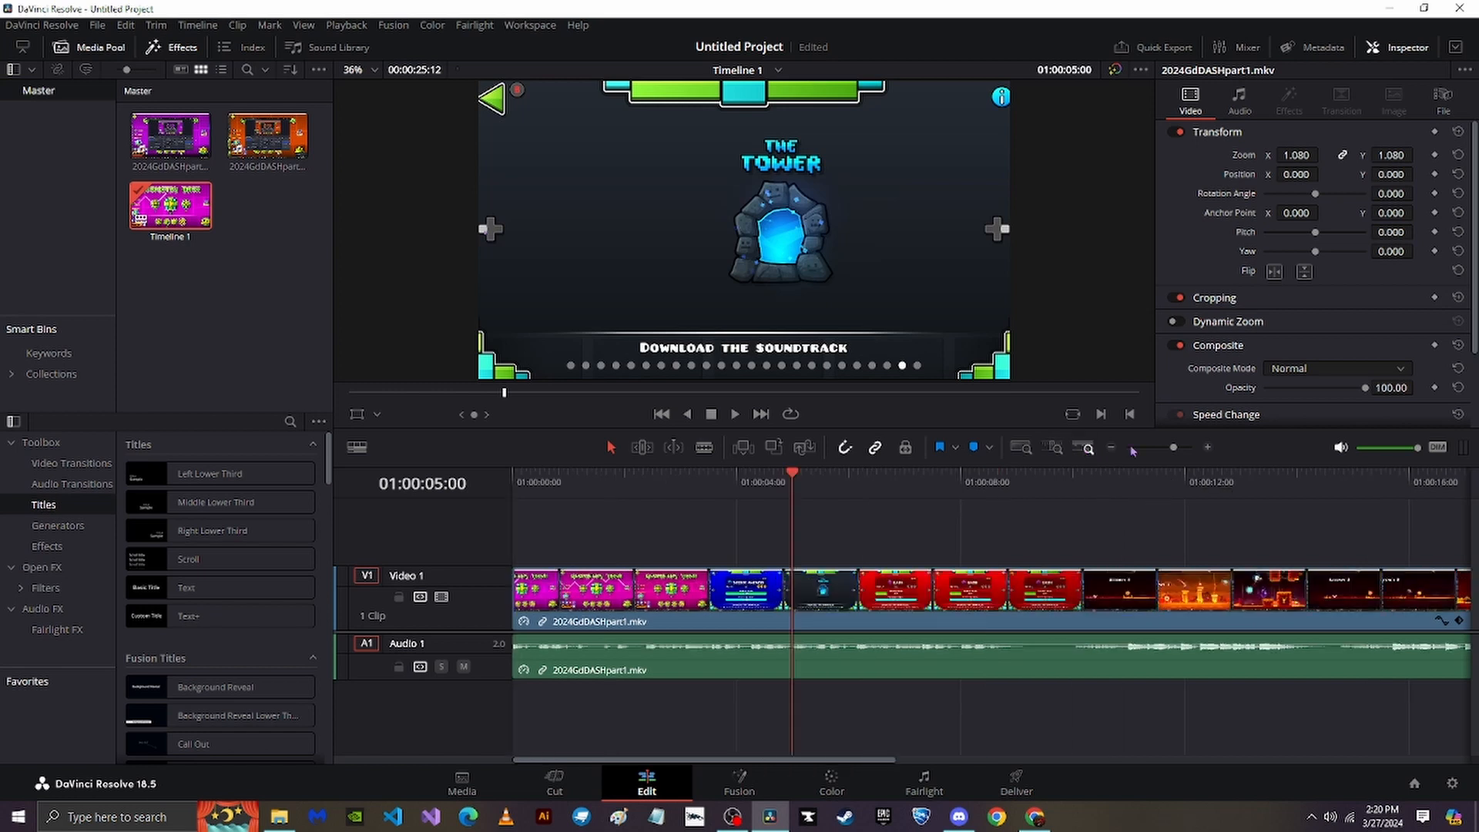
pyautogui.click(1209, 450)
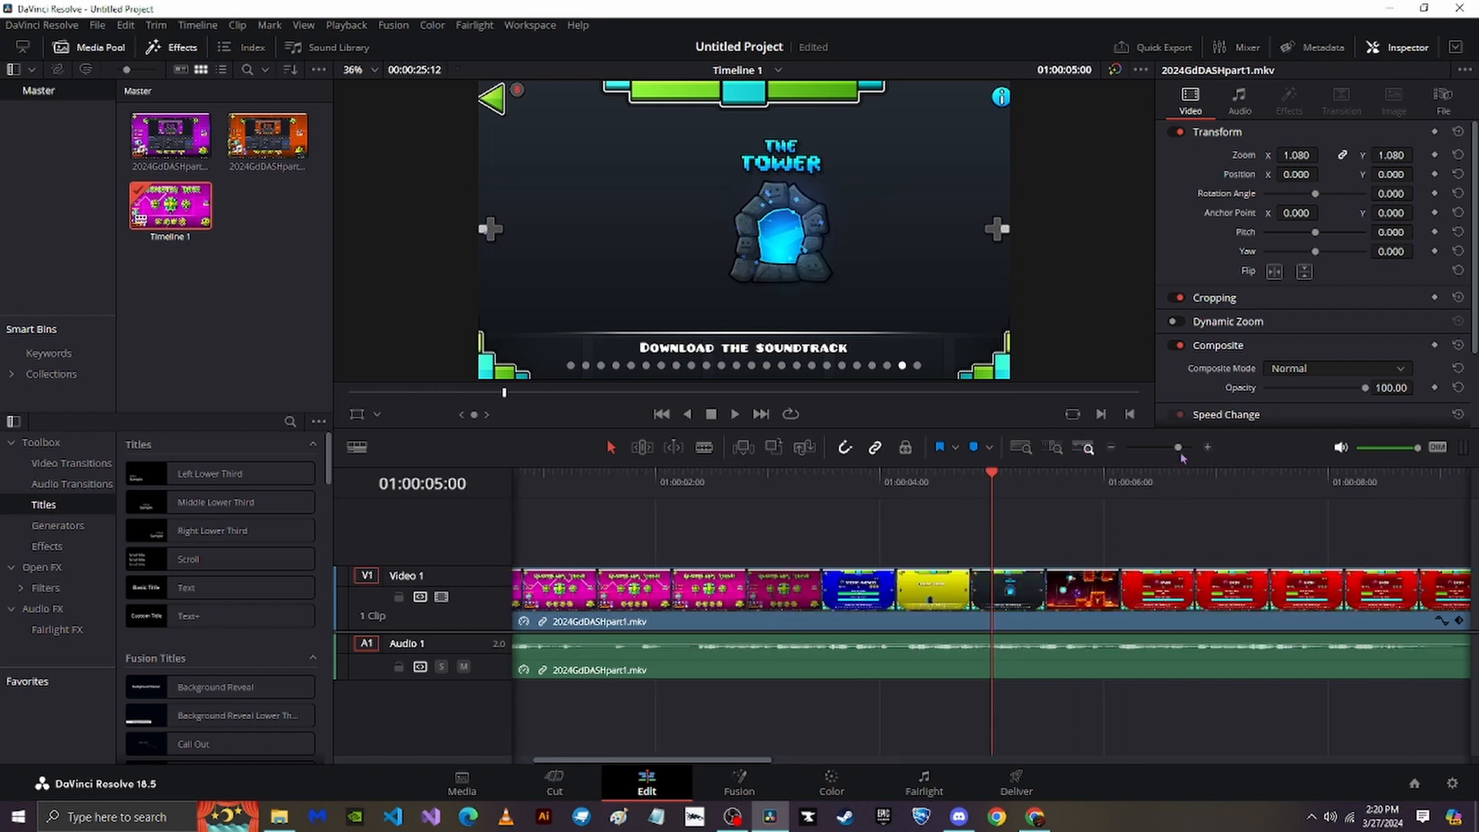
pyautogui.click(1111, 449)
pyautogui.moveTo(1170, 452); pyautogui.dragTo(1108, 450)
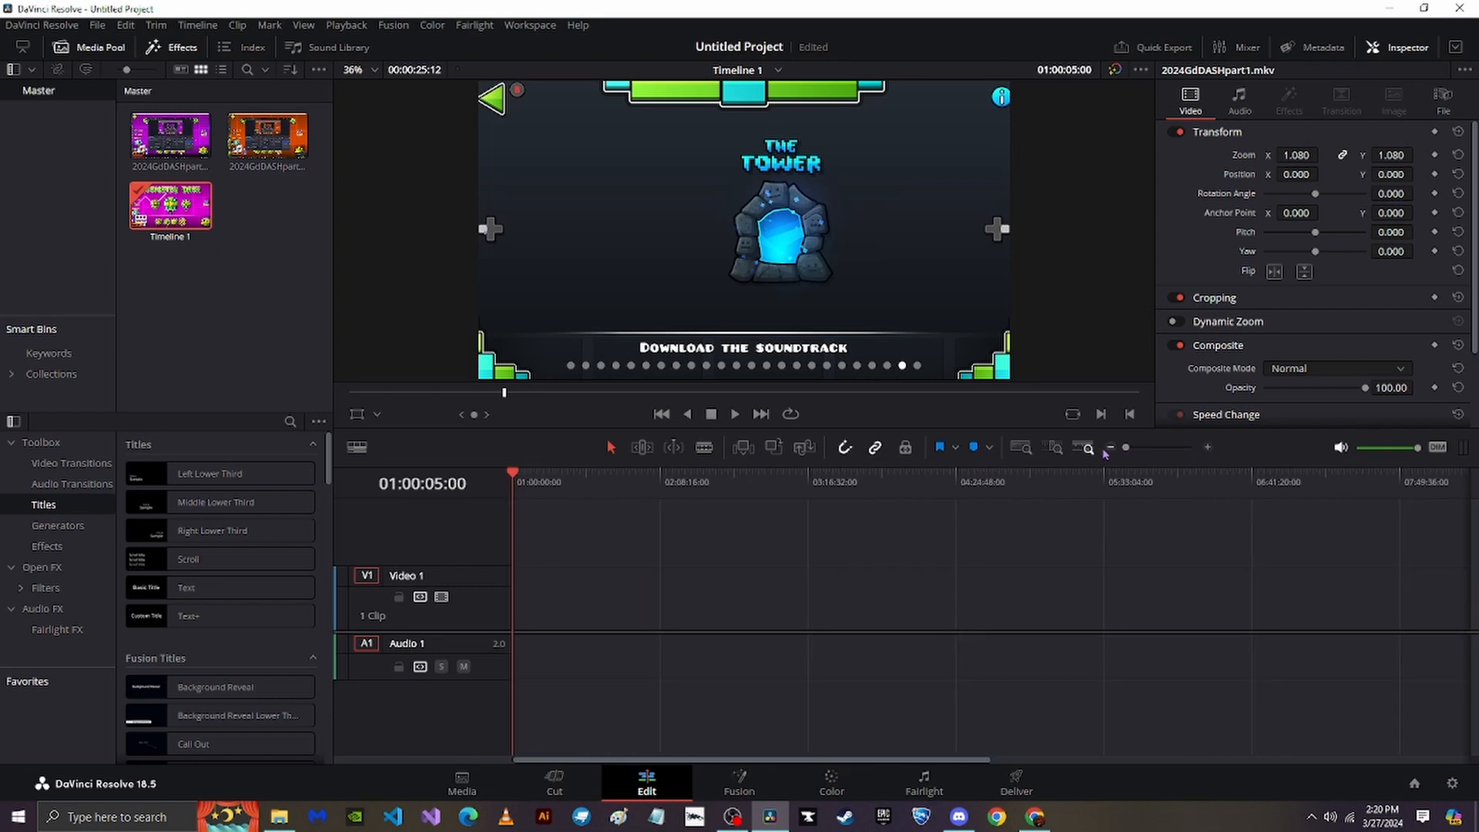
# Set the timeline to Detail Zoom and scrub the playhead back to 01:00:01:16.
pyautogui.click(1054, 449)
pyautogui.click(1086, 450)
pyautogui.click(1056, 450)
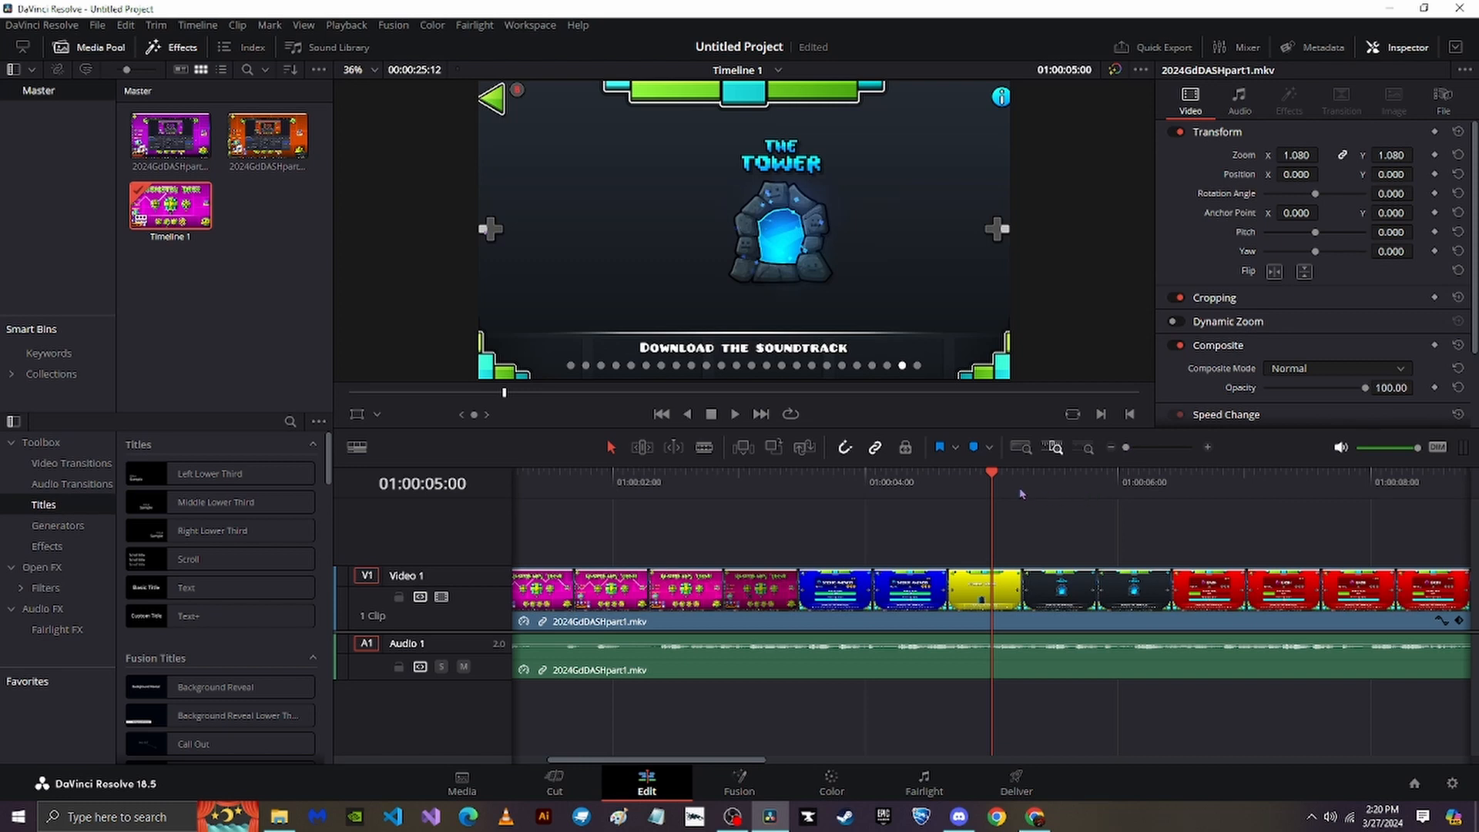
pyautogui.moveTo(999, 490); pyautogui.dragTo(570, 505)
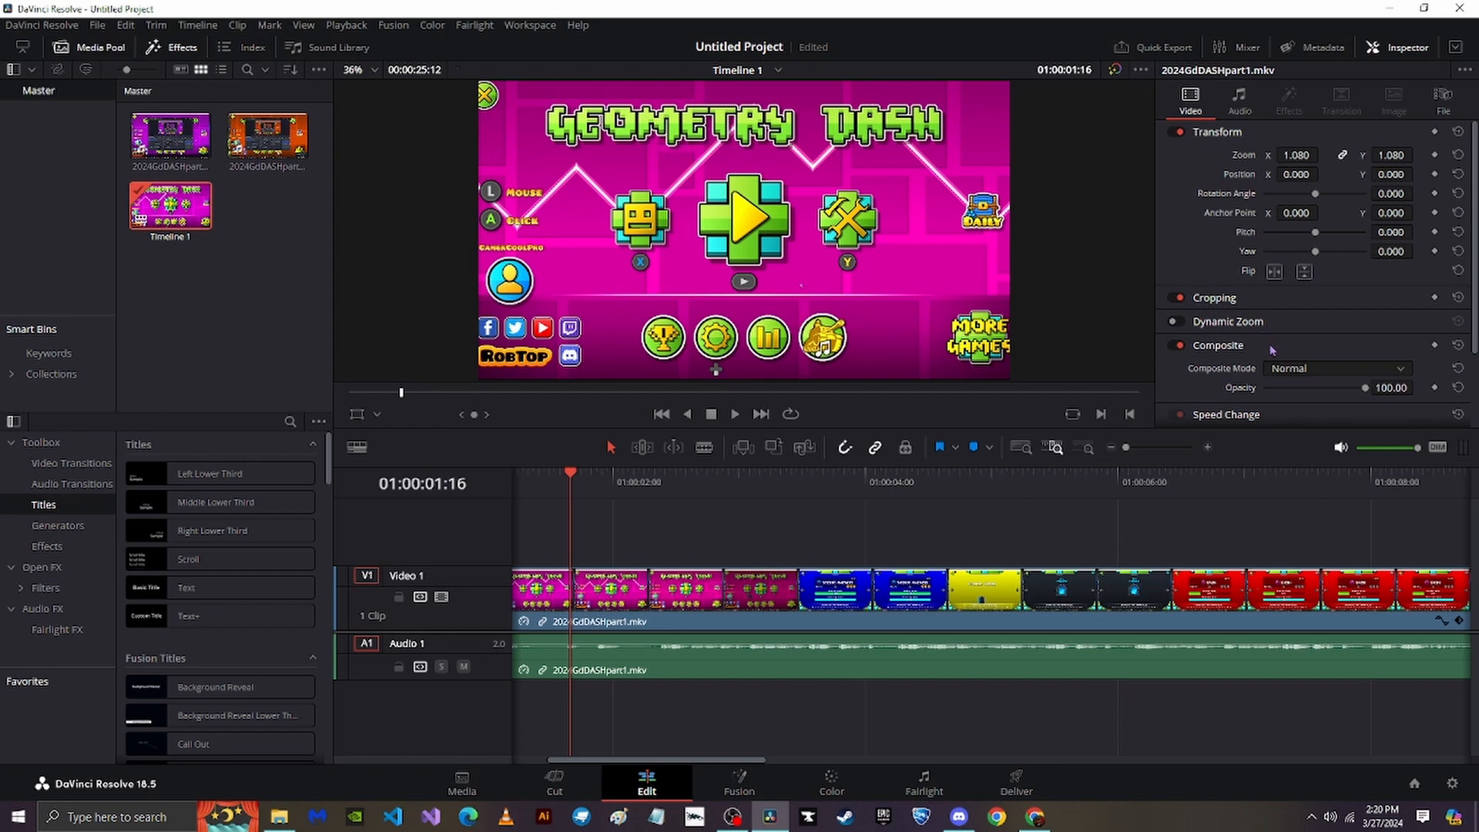
# Look through the clip's video properties from Transform to Super Scale and its audio properties from Volume to Equalizer.
pyautogui.scroll(-3, 1269, 357)
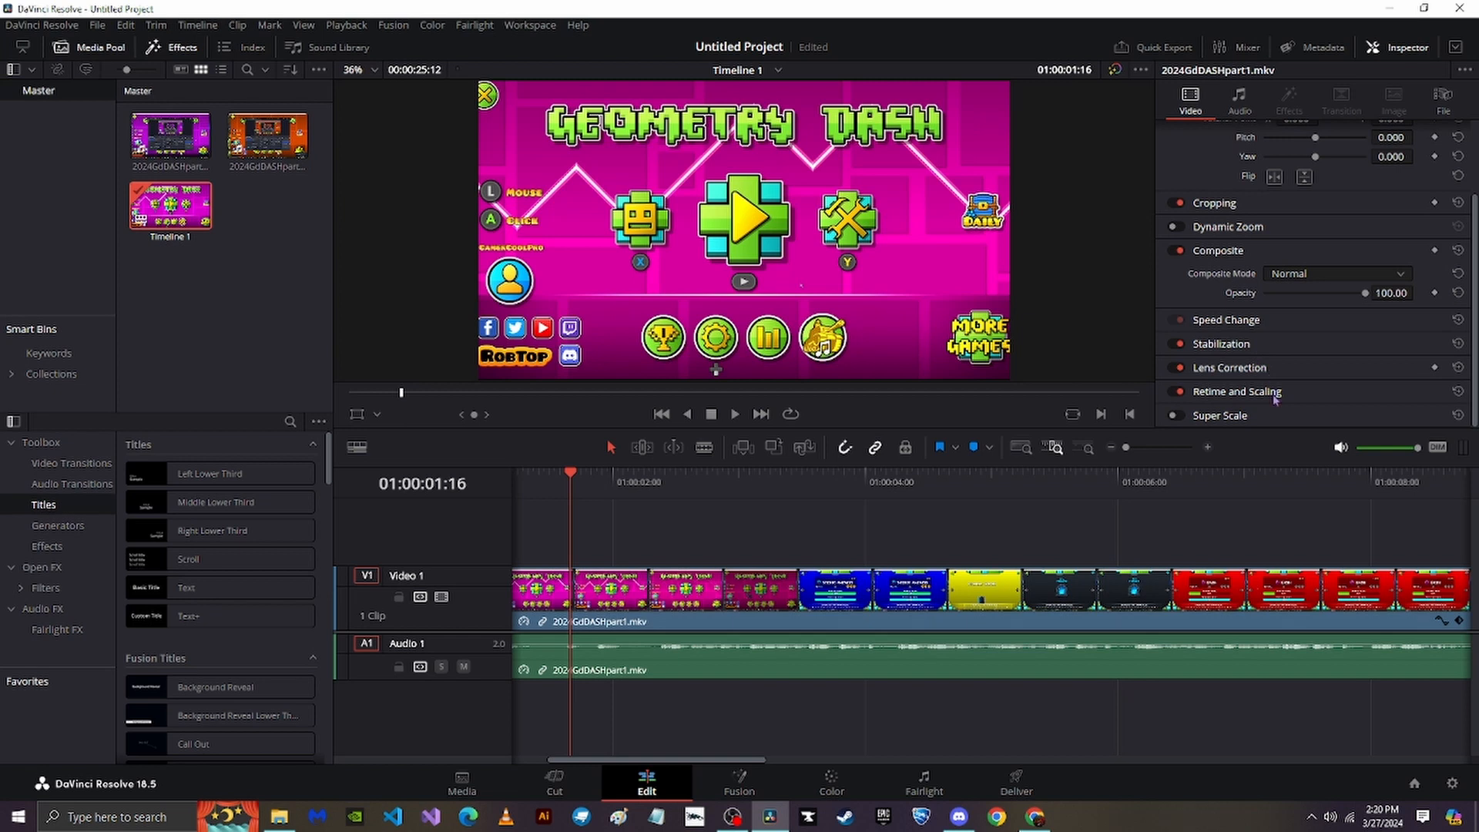
pyautogui.scroll(3, 1262, 418)
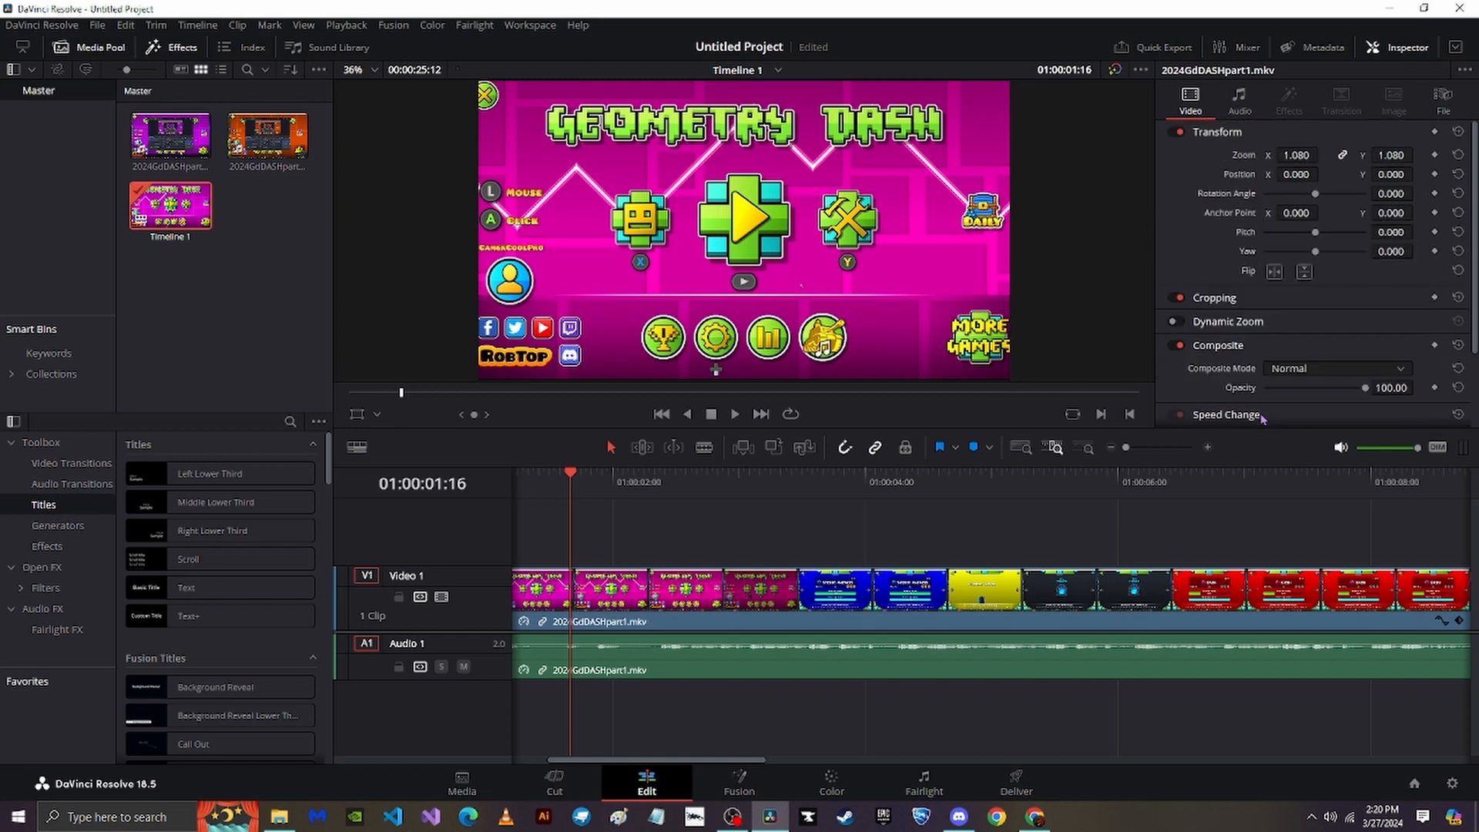
pyautogui.click(1240, 107)
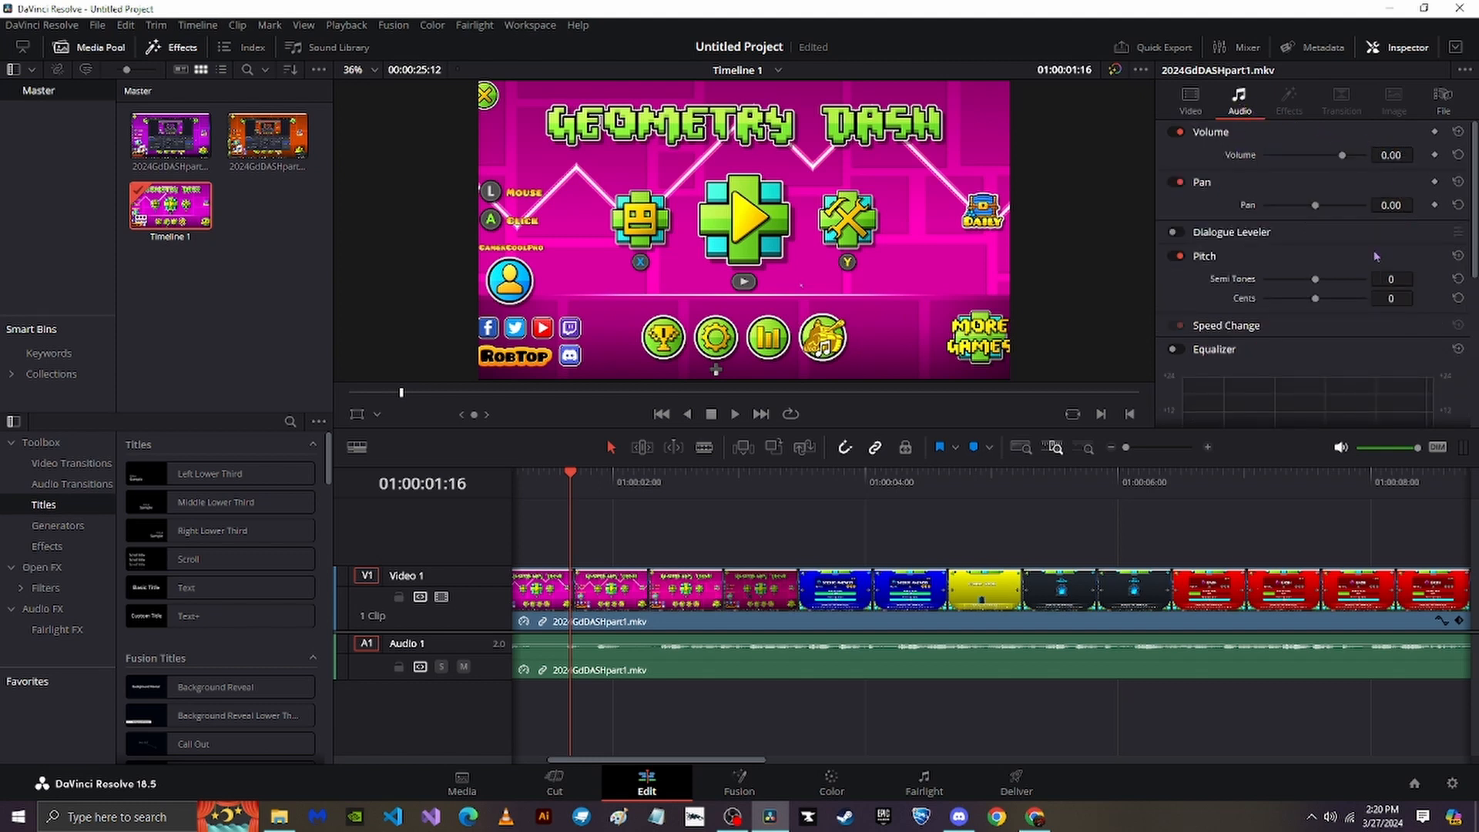
pyautogui.scroll(-8, 1265, 337)
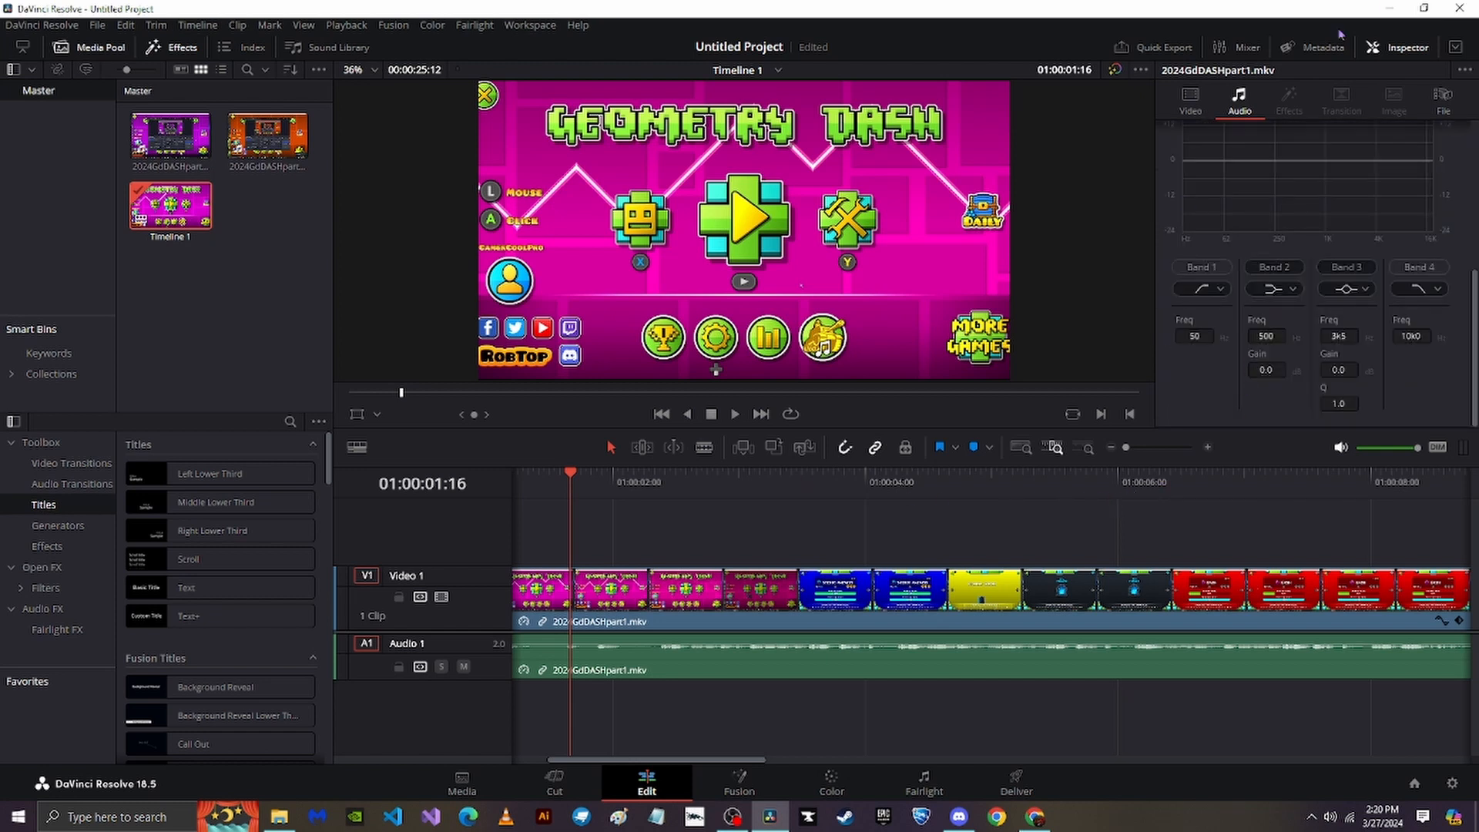
pyautogui.scroll(8, 1257, 263)
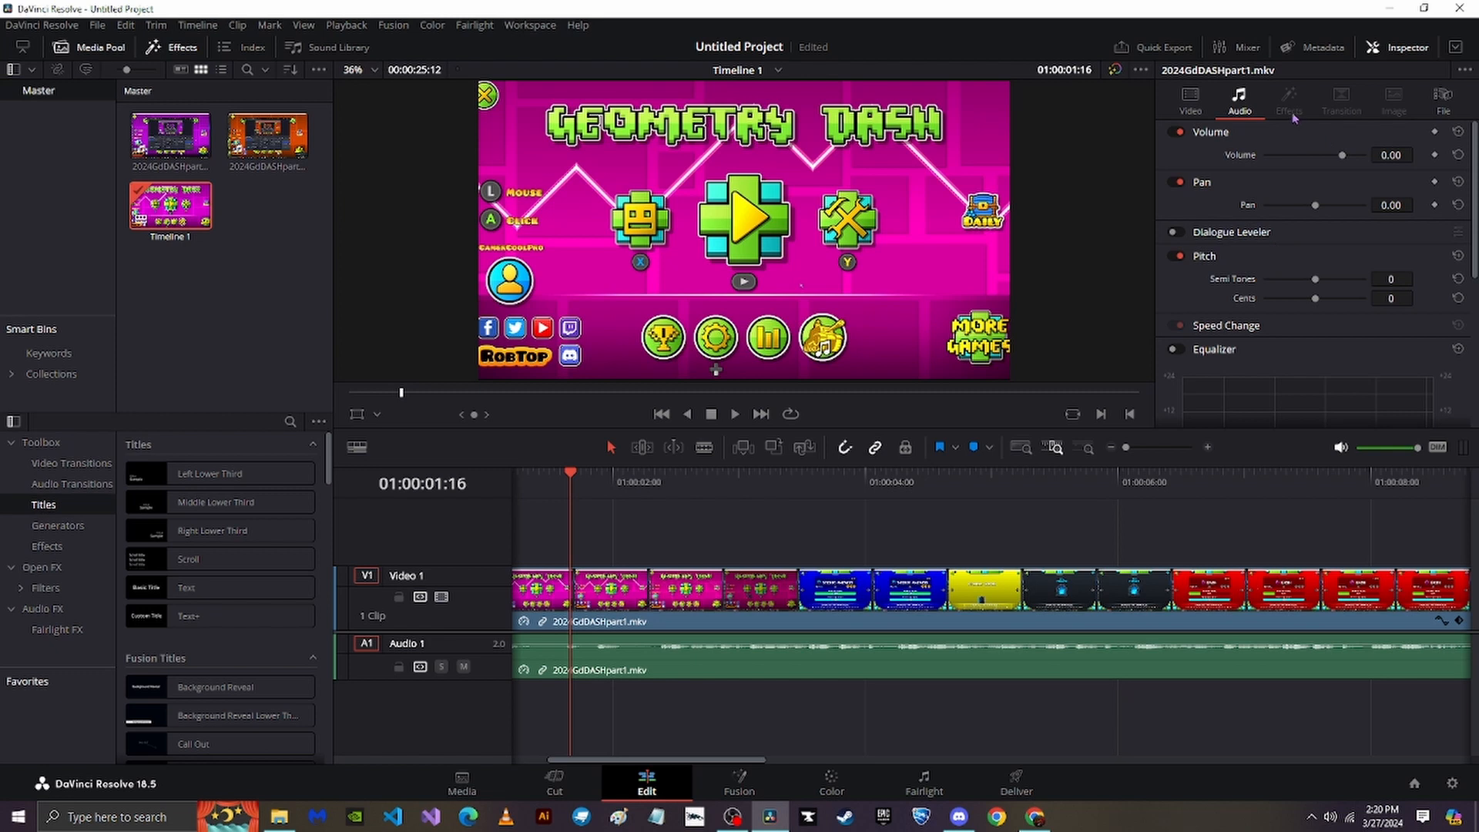
# Split the gameplay clip at 01:00:09:06 with the Blade tool and return to the Selection tool.
pyautogui.moveTo(606, 513); pyautogui.dragTo(623, 517)
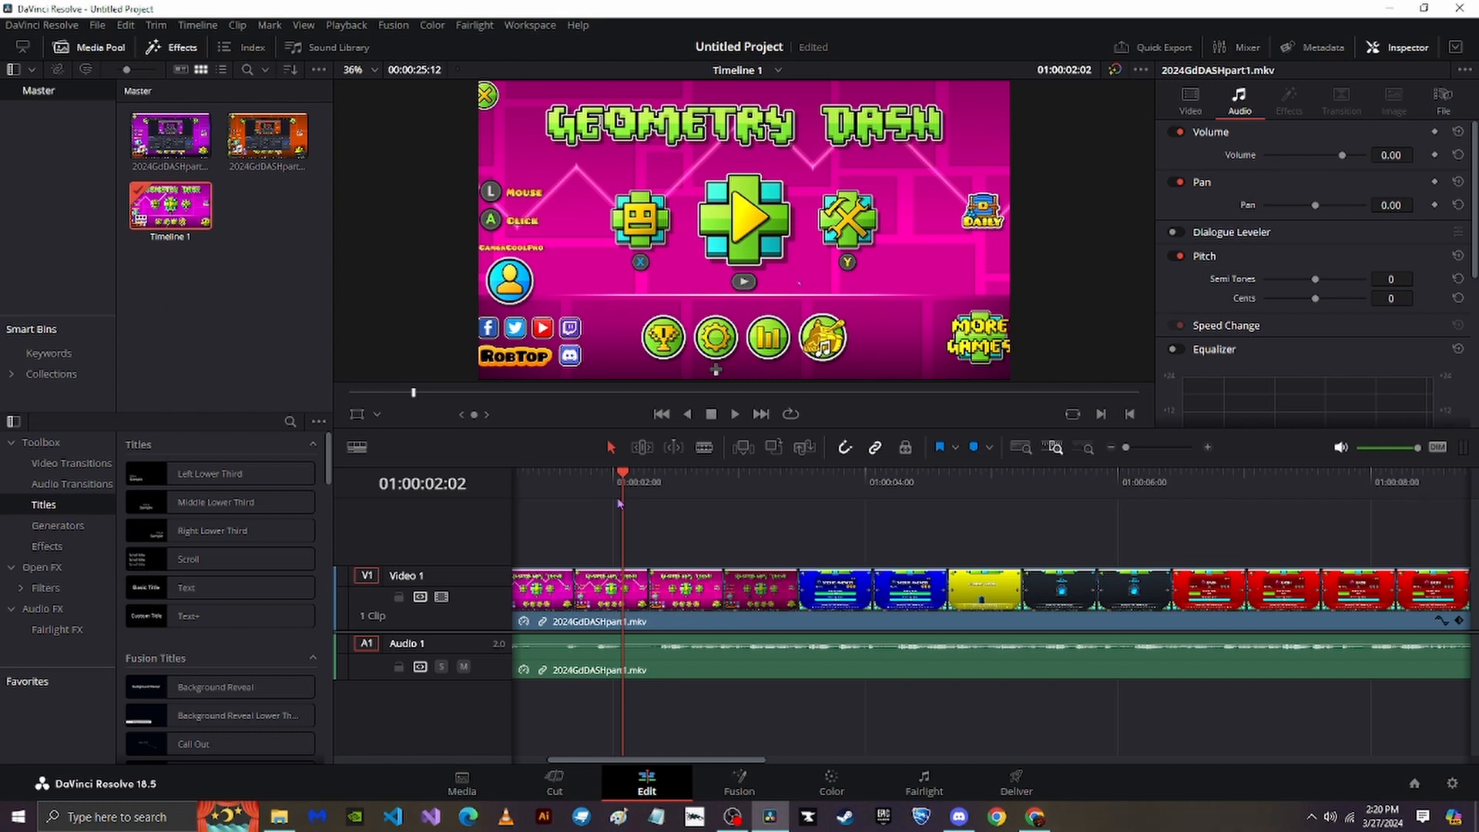
pyautogui.moveTo(621, 495); pyautogui.dragTo(505, 501)
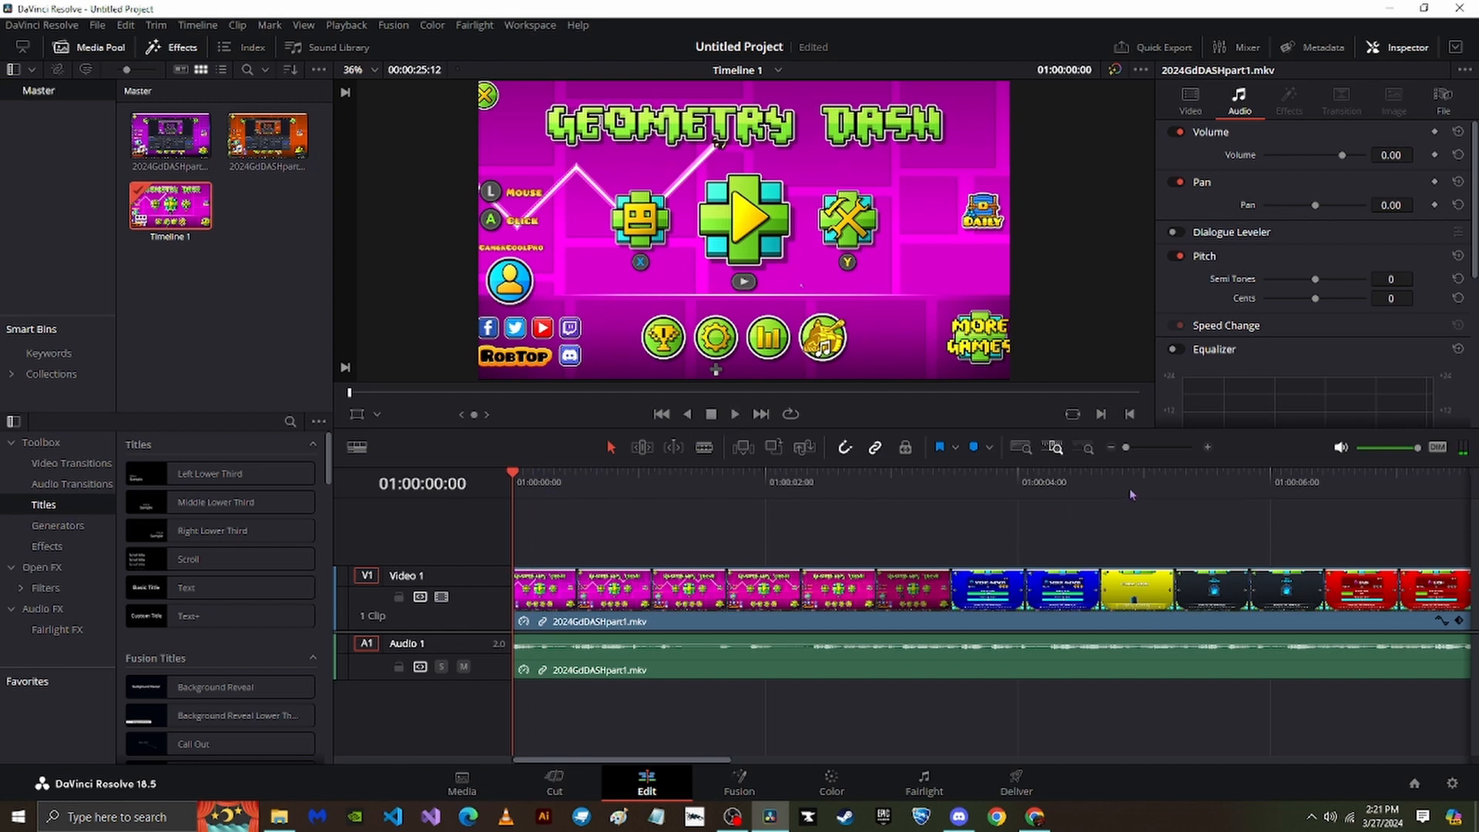
pyautogui.moveTo(1182, 493); pyautogui.dragTo(968, 460)
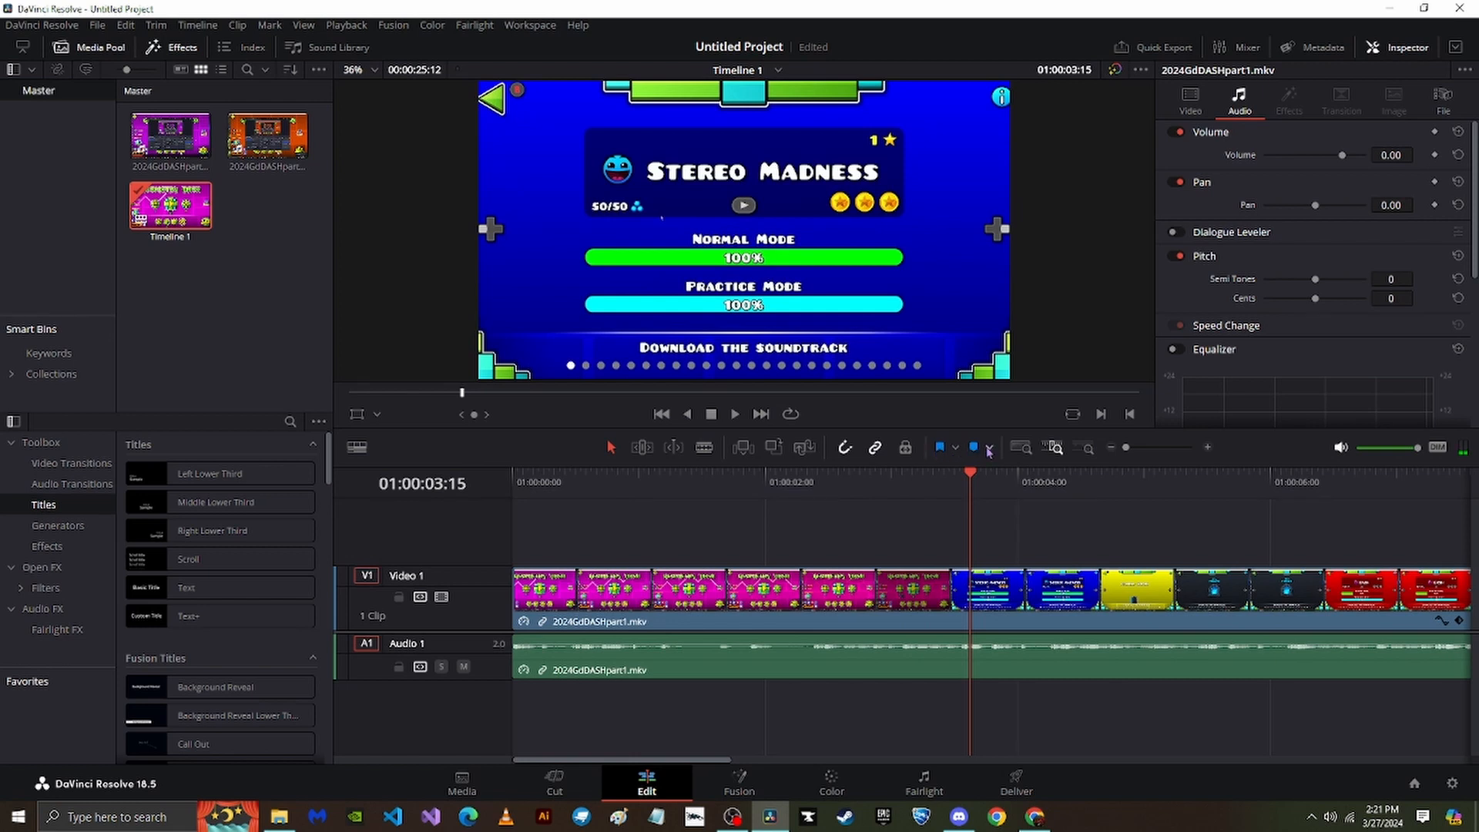
pyautogui.click(969, 448)
pyautogui.click(1006, 472)
pyautogui.moveTo(973, 492); pyautogui.dragTo(826, 568)
pyautogui.click(704, 447)
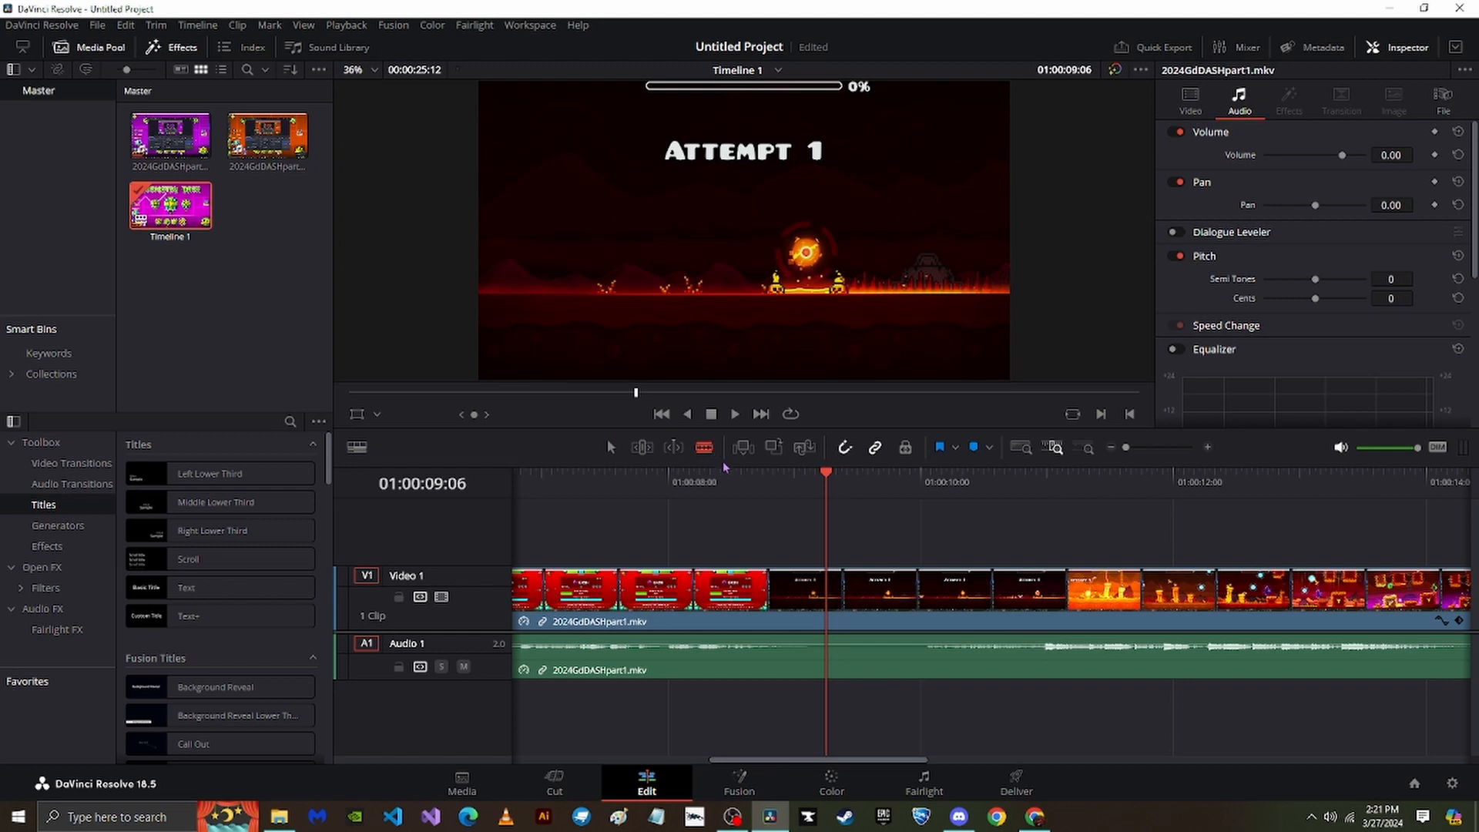
pyautogui.click(826, 590)
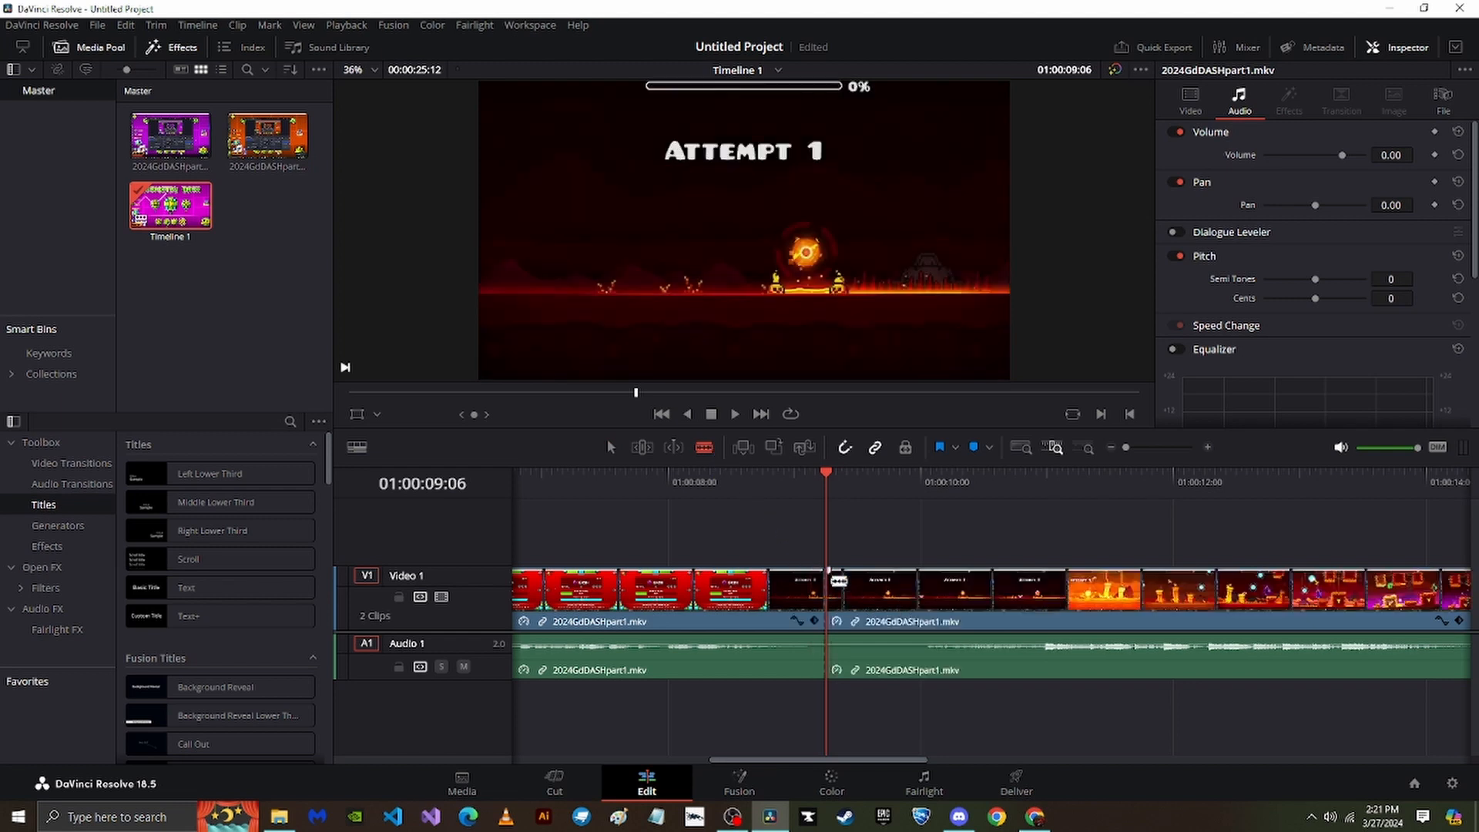
pyautogui.click(609, 447)
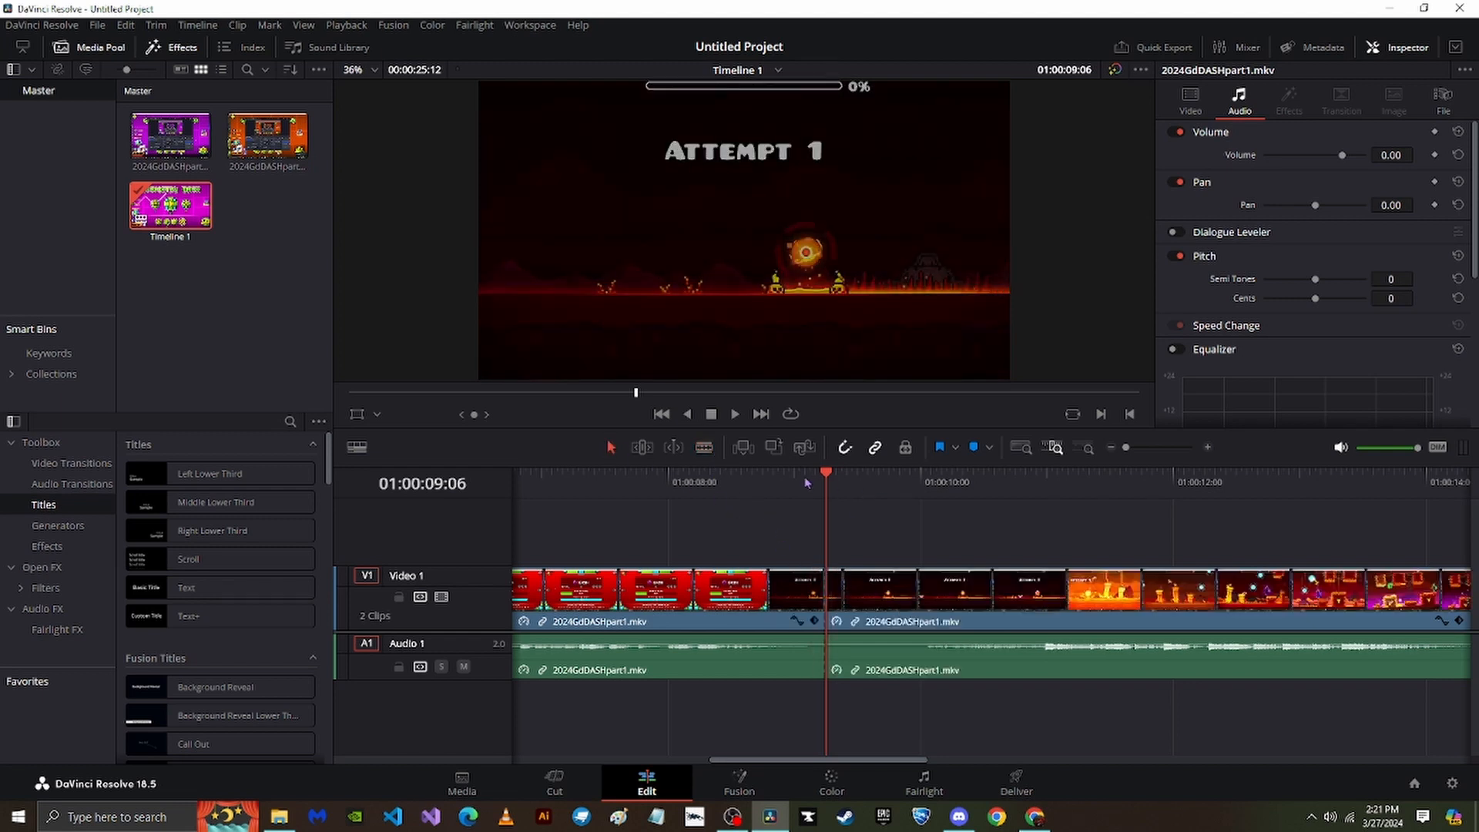
# Move the second clip later to leave a gap of about one second after the first, and scrub through it.
pyautogui.moveTo(826, 474); pyautogui.dragTo(868, 484)
pyautogui.moveTo(845, 596); pyautogui.dragTo(966, 586)
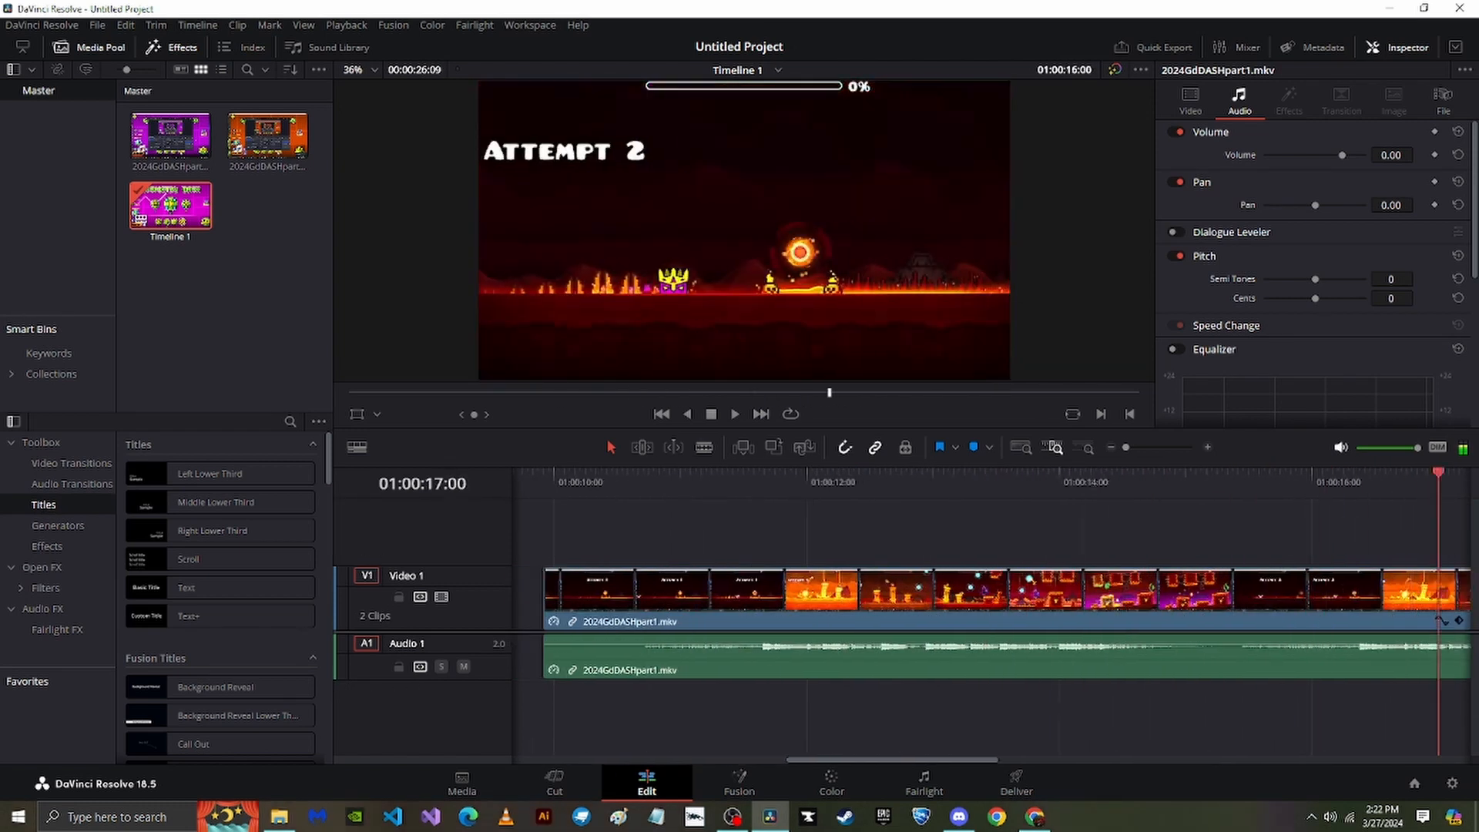
pyautogui.moveTo(1438, 580); pyautogui.dragTo(483, 562)
pyautogui.moveTo(616, 392); pyautogui.dragTo(982, 392)
pyautogui.hscroll(4, 1443, 524)
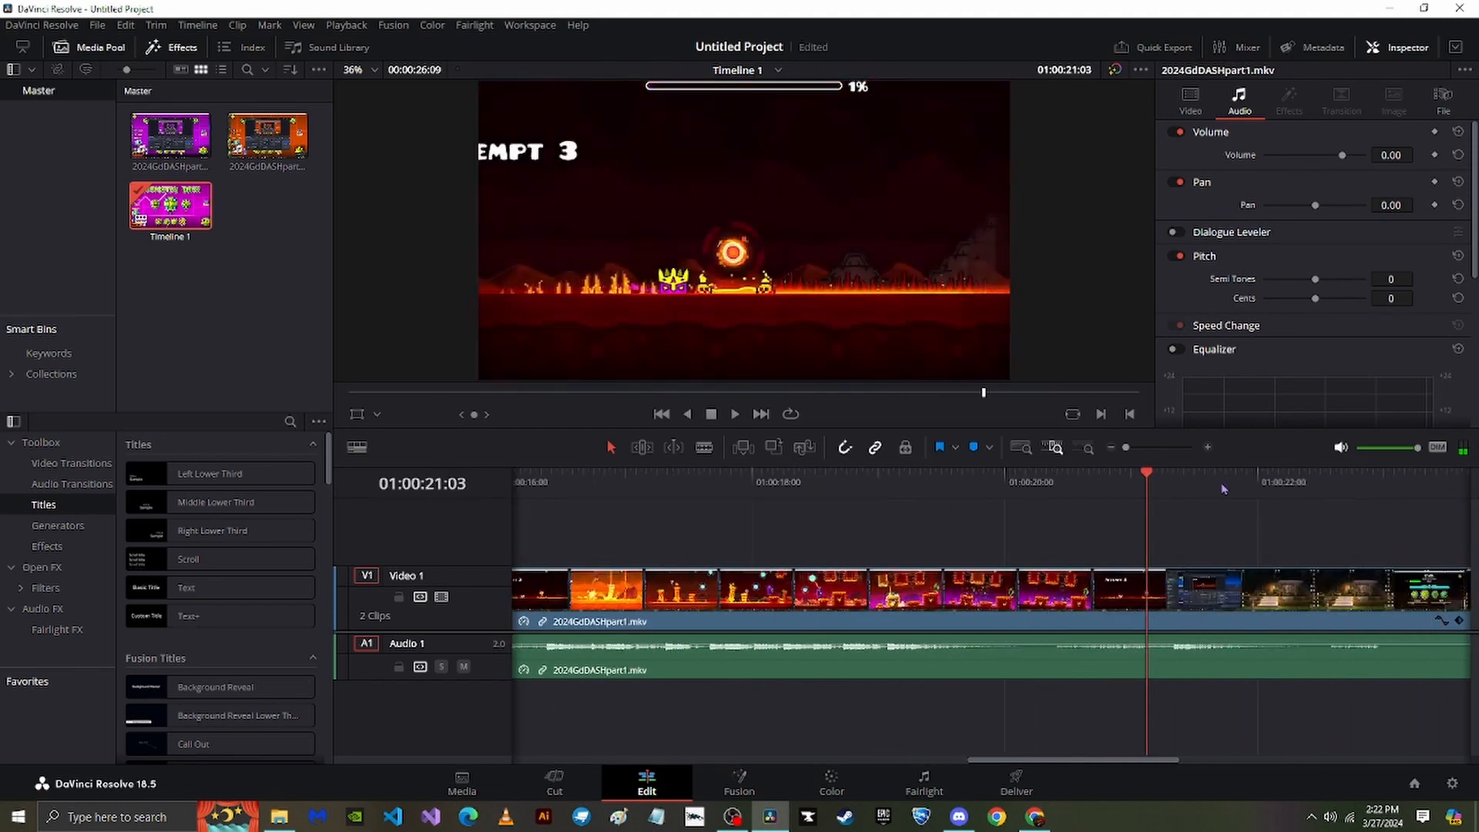
# Lengthen the second clip by trimming its end outward, first on the Edit page and again on the Cut page.
pyautogui.moveTo(1223, 486); pyautogui.dragTo(1306, 587)
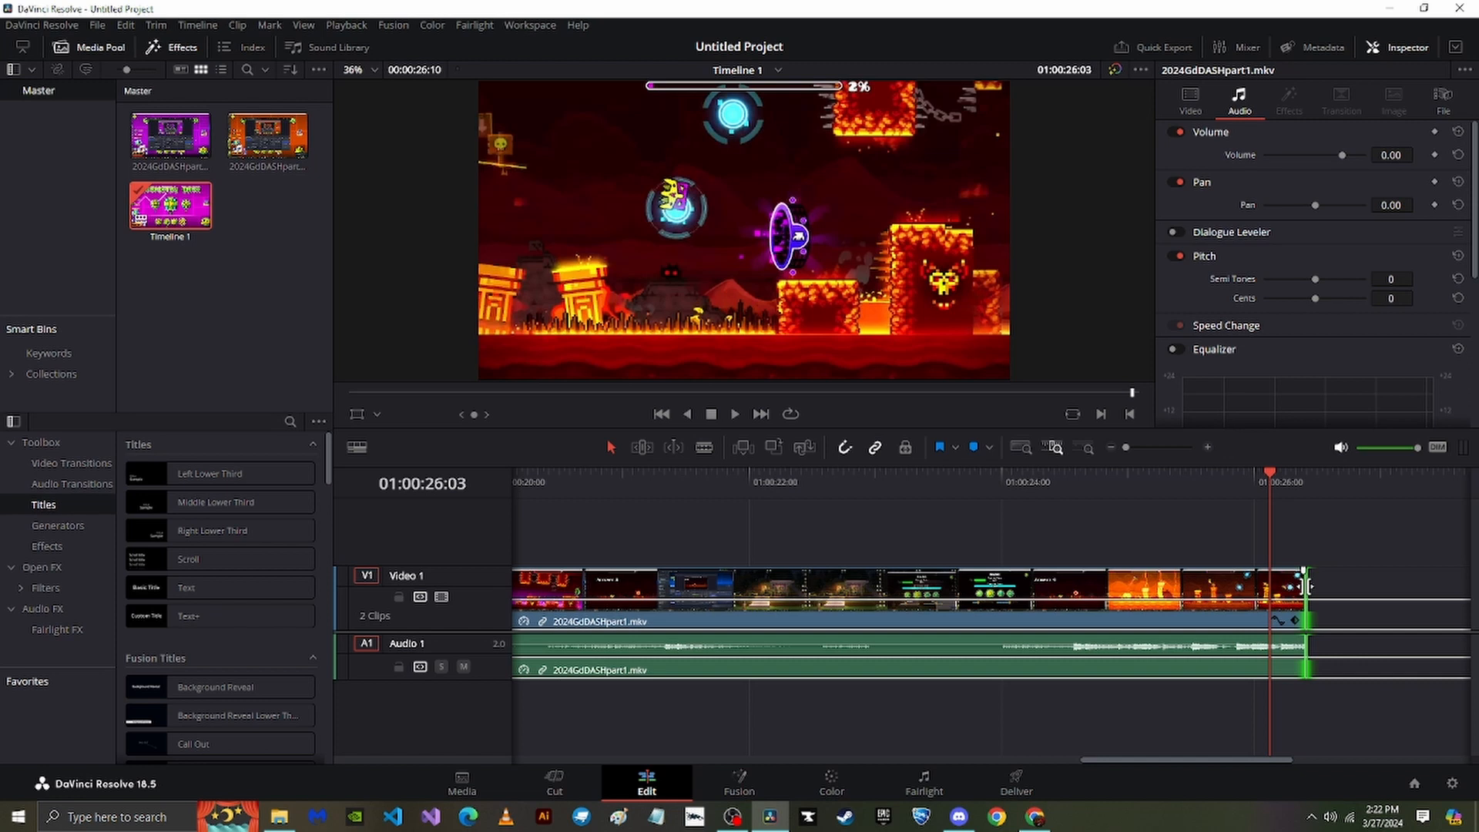
pyautogui.moveTo(1305, 586); pyautogui.dragTo(1473, 586)
pyautogui.moveTo(682, 493); pyautogui.dragTo(532, 506)
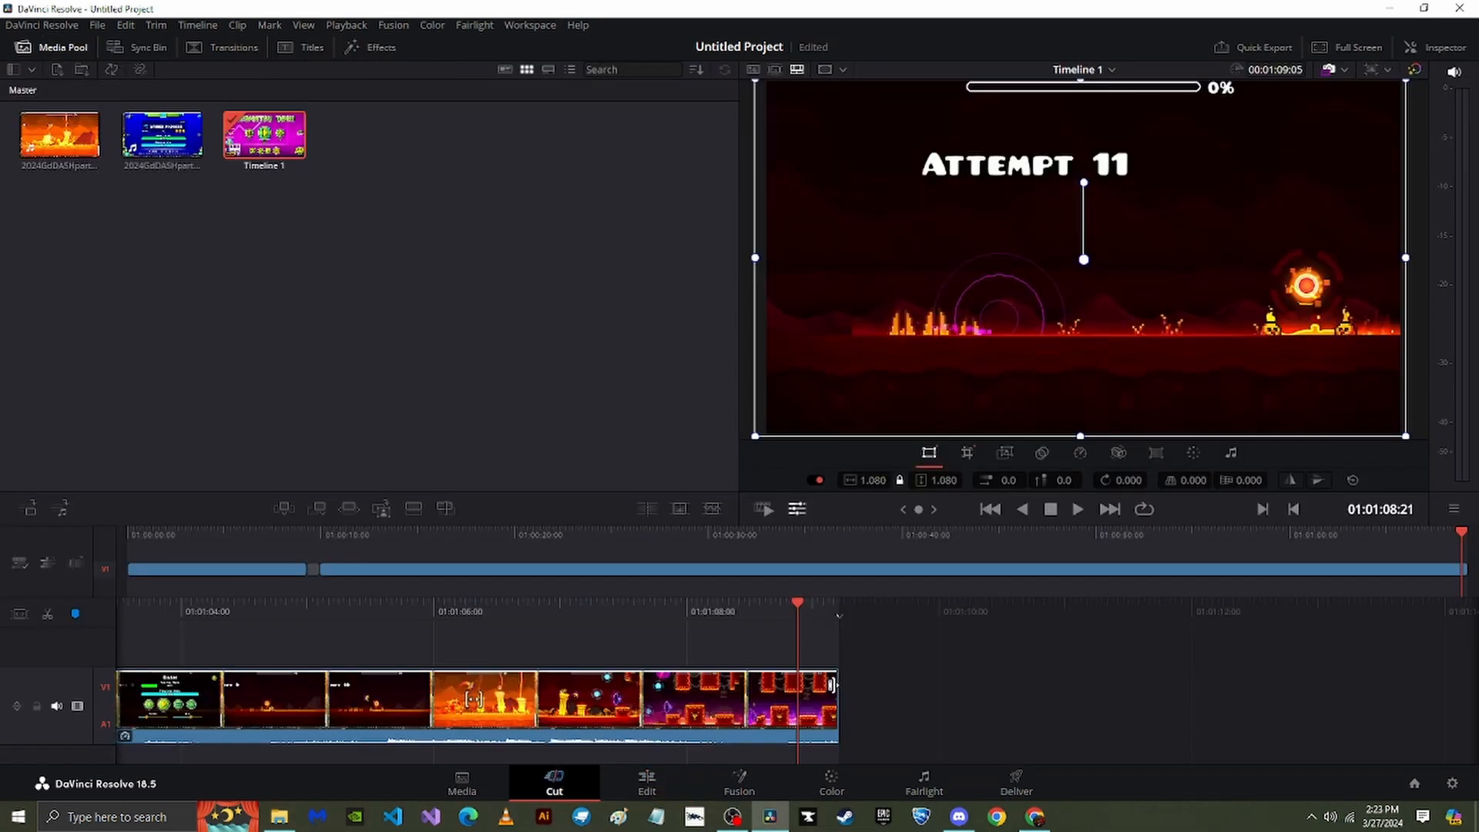
pyautogui.moveTo(838, 684); pyautogui.dragTo(928, 674)
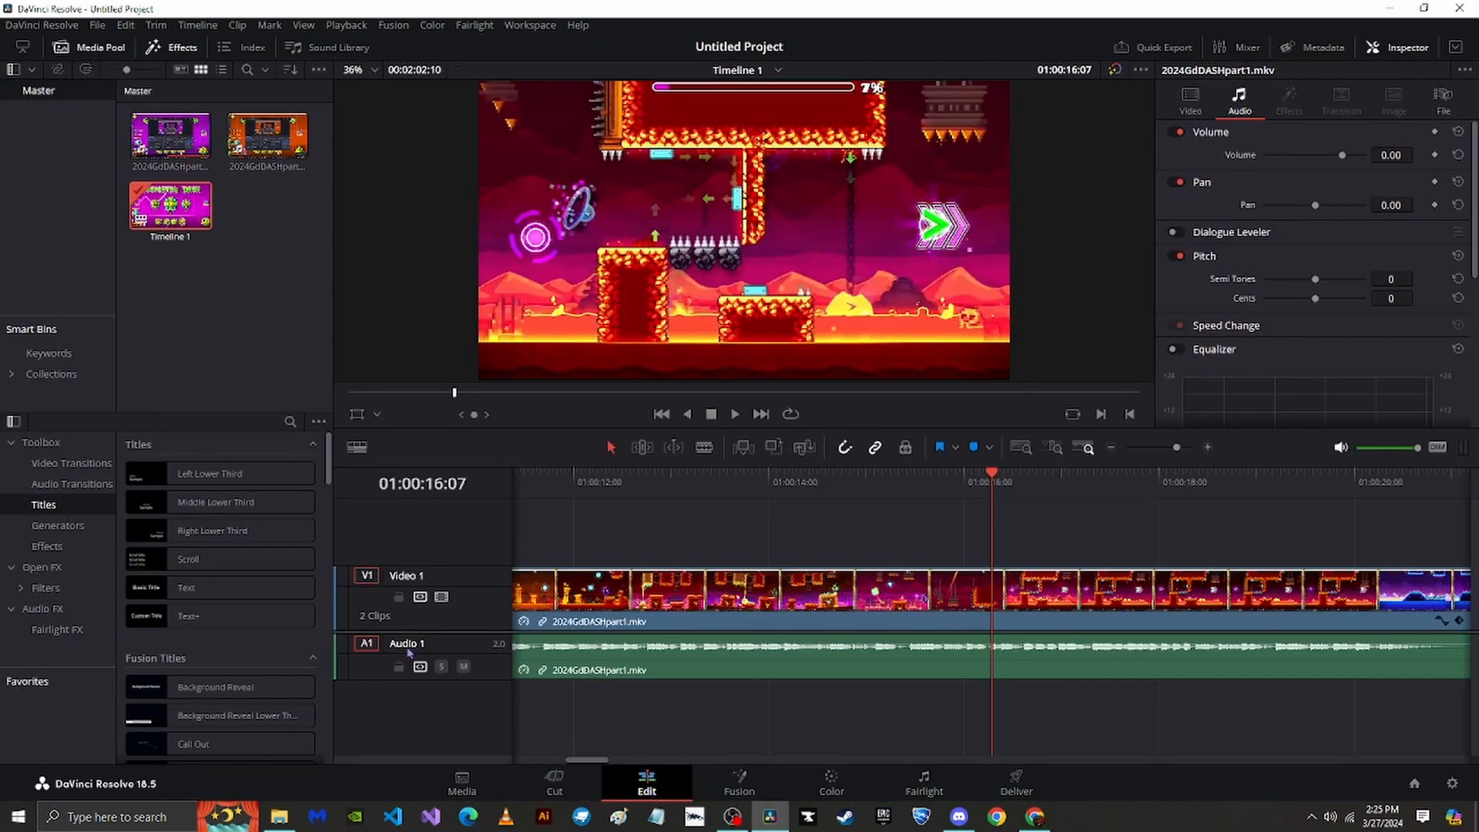
# Preview the available titles, place a Text title on Video 2 starting just after 01:00:16, and park the playhead on it at 01:00:16:18.
pyautogui.click(152, 594)
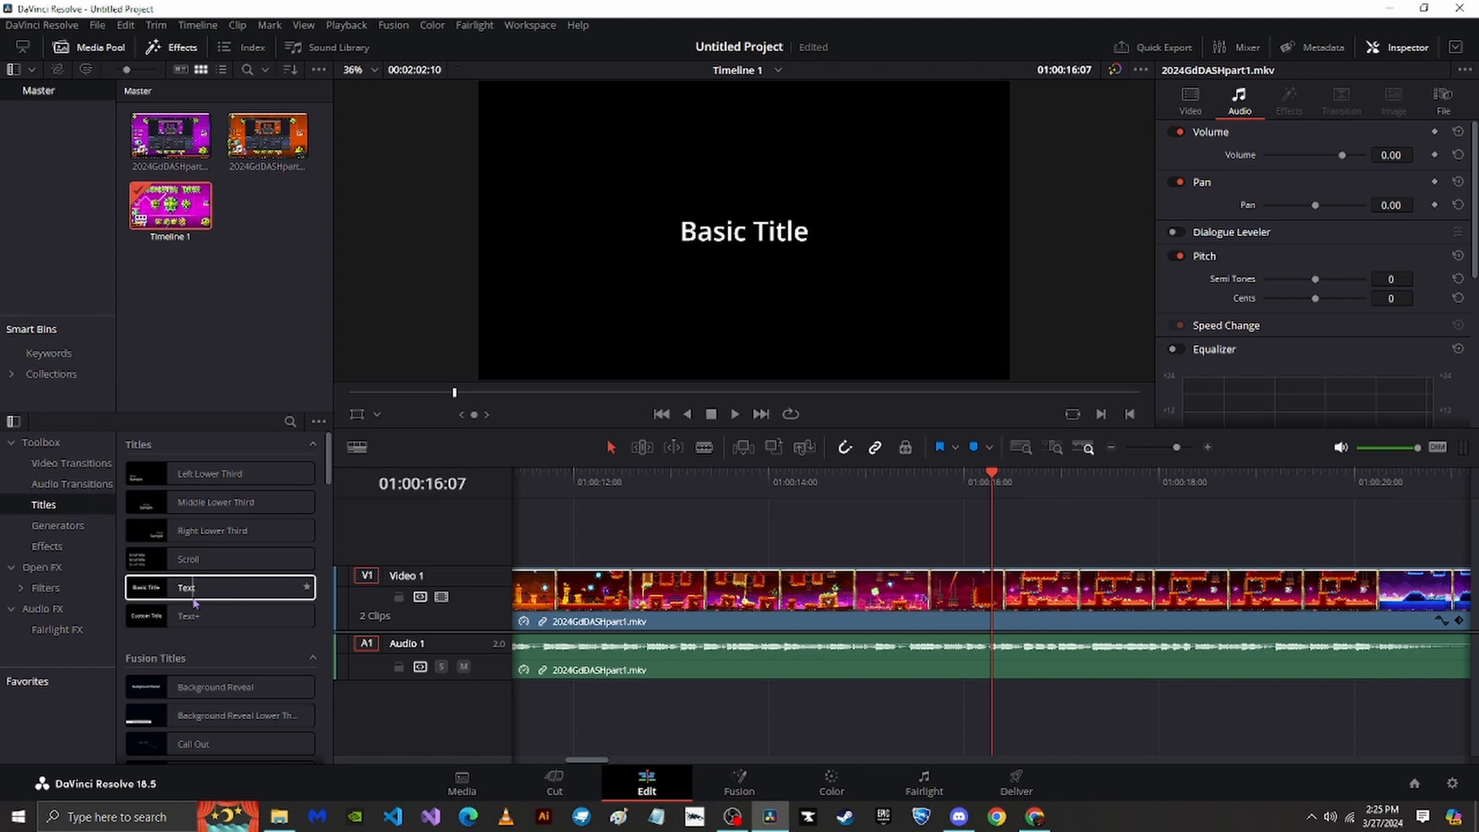
pyautogui.scroll(-2, 192, 585)
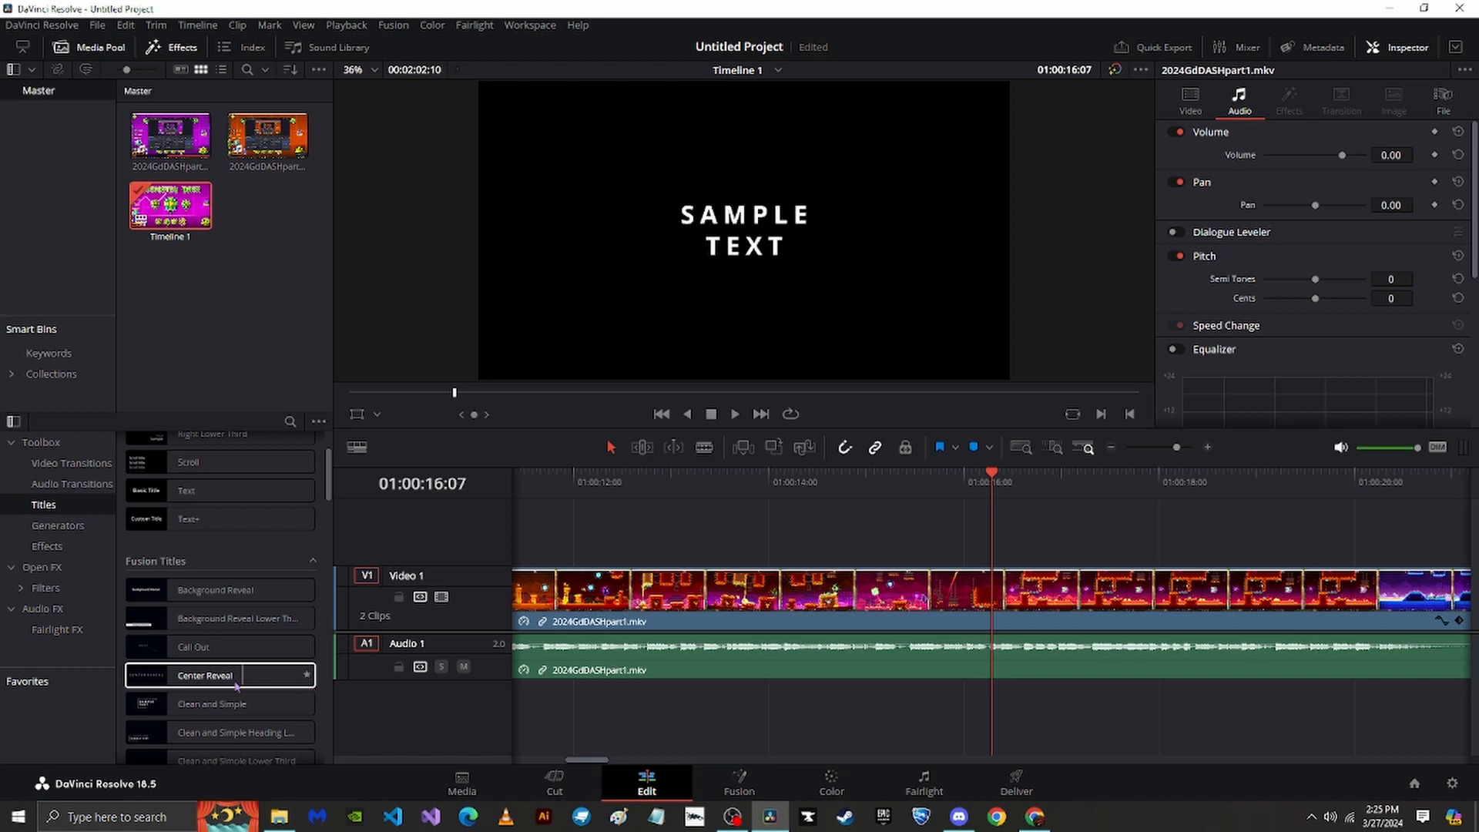
pyautogui.scroll(3, 174, 591)
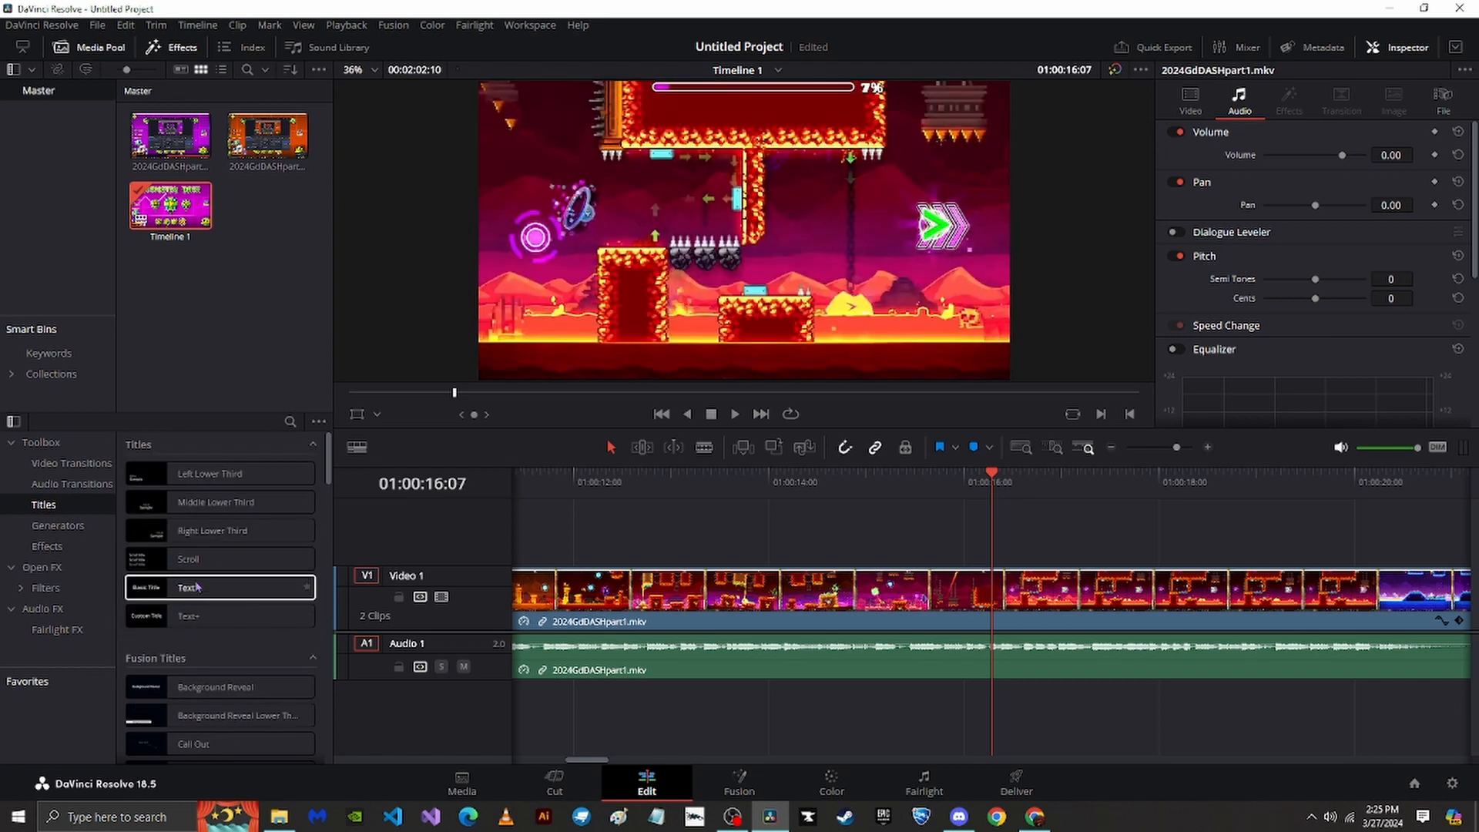
pyautogui.moveTo(185, 587); pyautogui.dragTo(1132, 530)
pyautogui.moveTo(1162, 483); pyautogui.dragTo(891, 490)
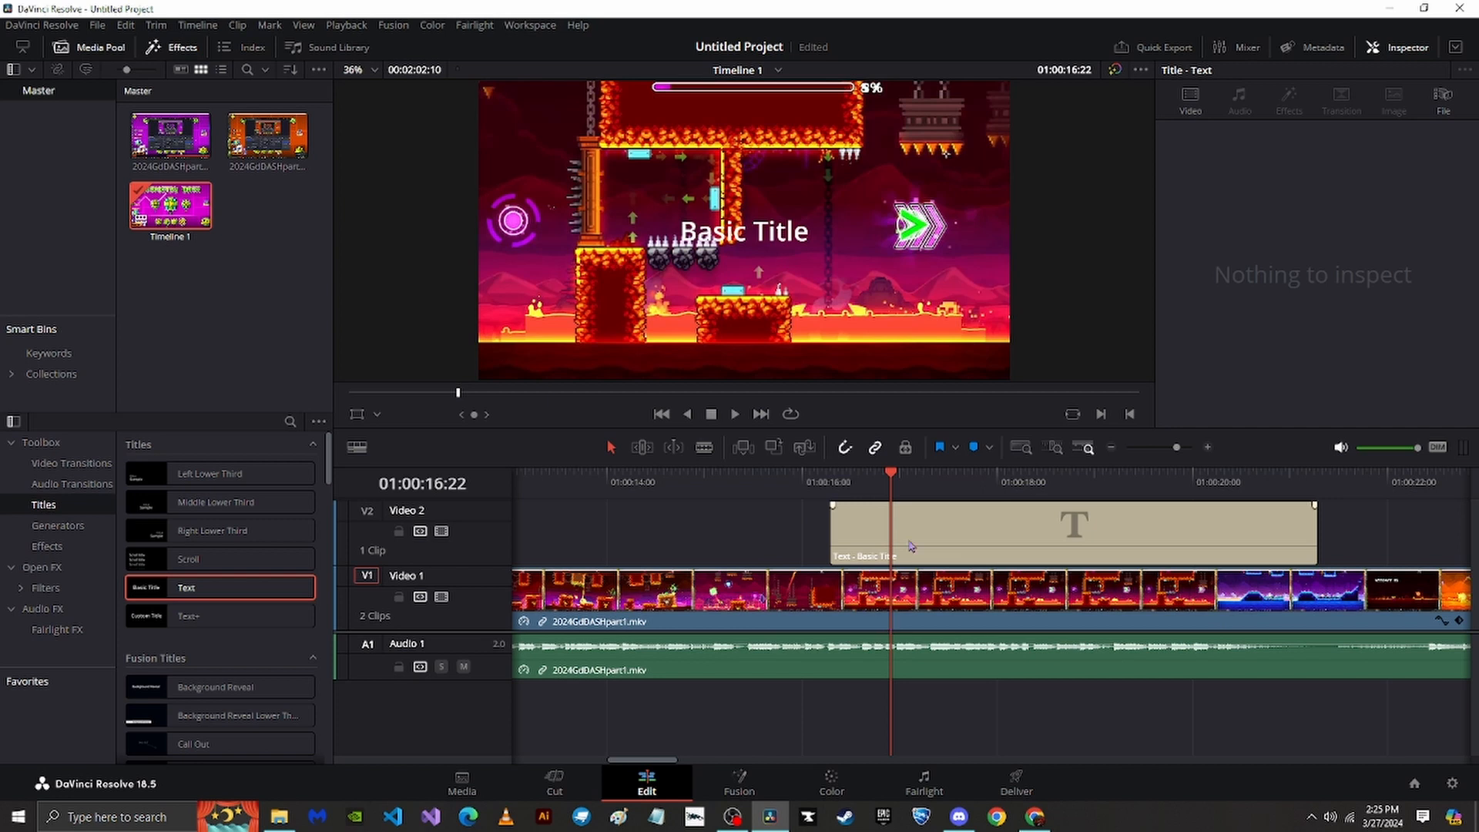
pyautogui.moveTo(909, 546)
pyautogui.mouseDown()
pyautogui.moveTo(917, 603)
pyautogui.moveTo(919, 549)
pyautogui.mouseUp()
pyautogui.click(885, 480)
pyautogui.moveTo(886, 482)
pyautogui.mouseDown()
pyautogui.moveTo(832, 481)
pyautogui.moveTo(875, 481)
pyautogui.mouseUp()
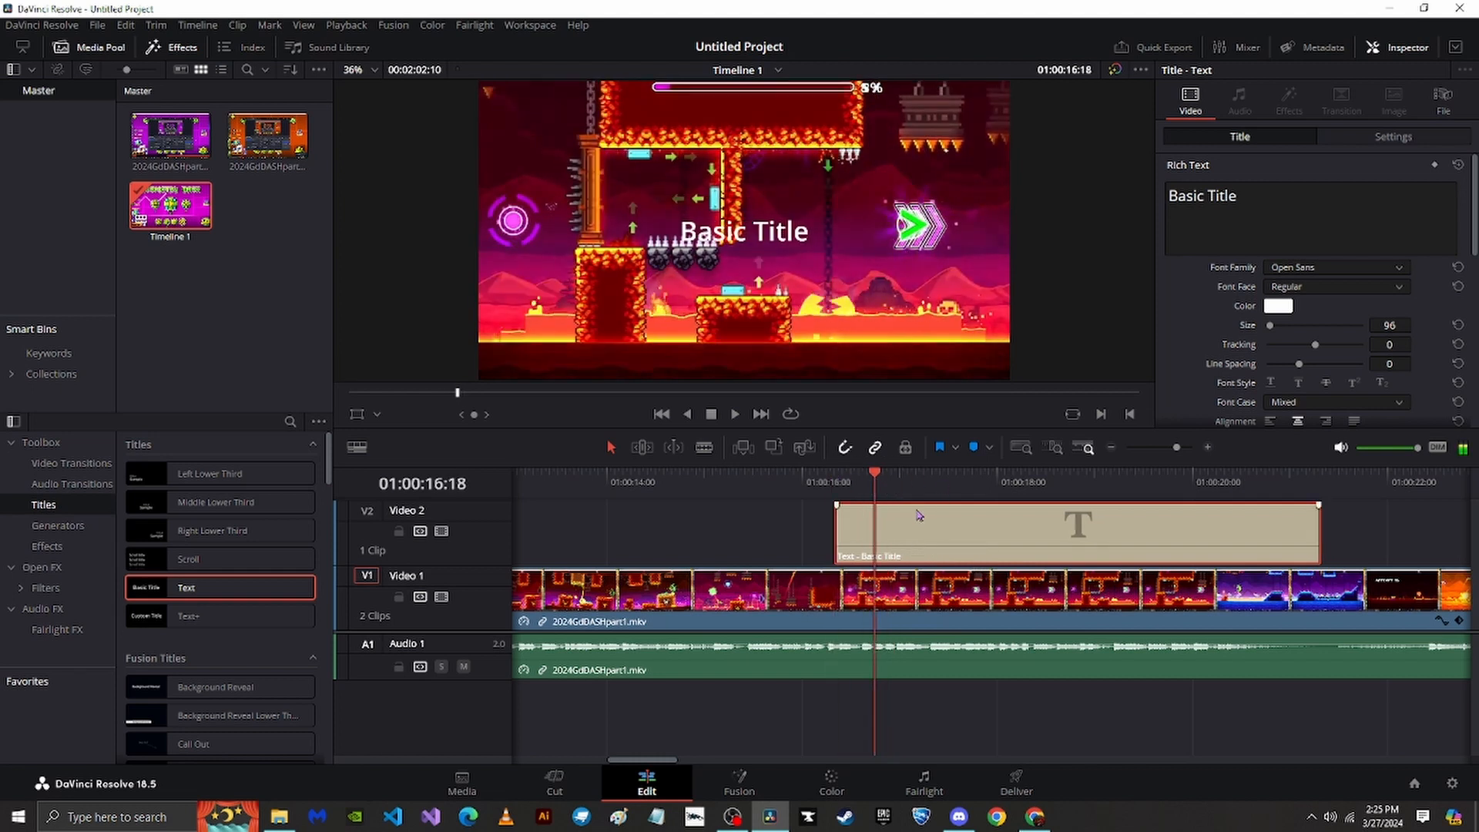
# Replace the title's default text with "I got so far into the game!".
pyautogui.click(1268, 195)
pyautogui.hotkey('ctrl', 'a')
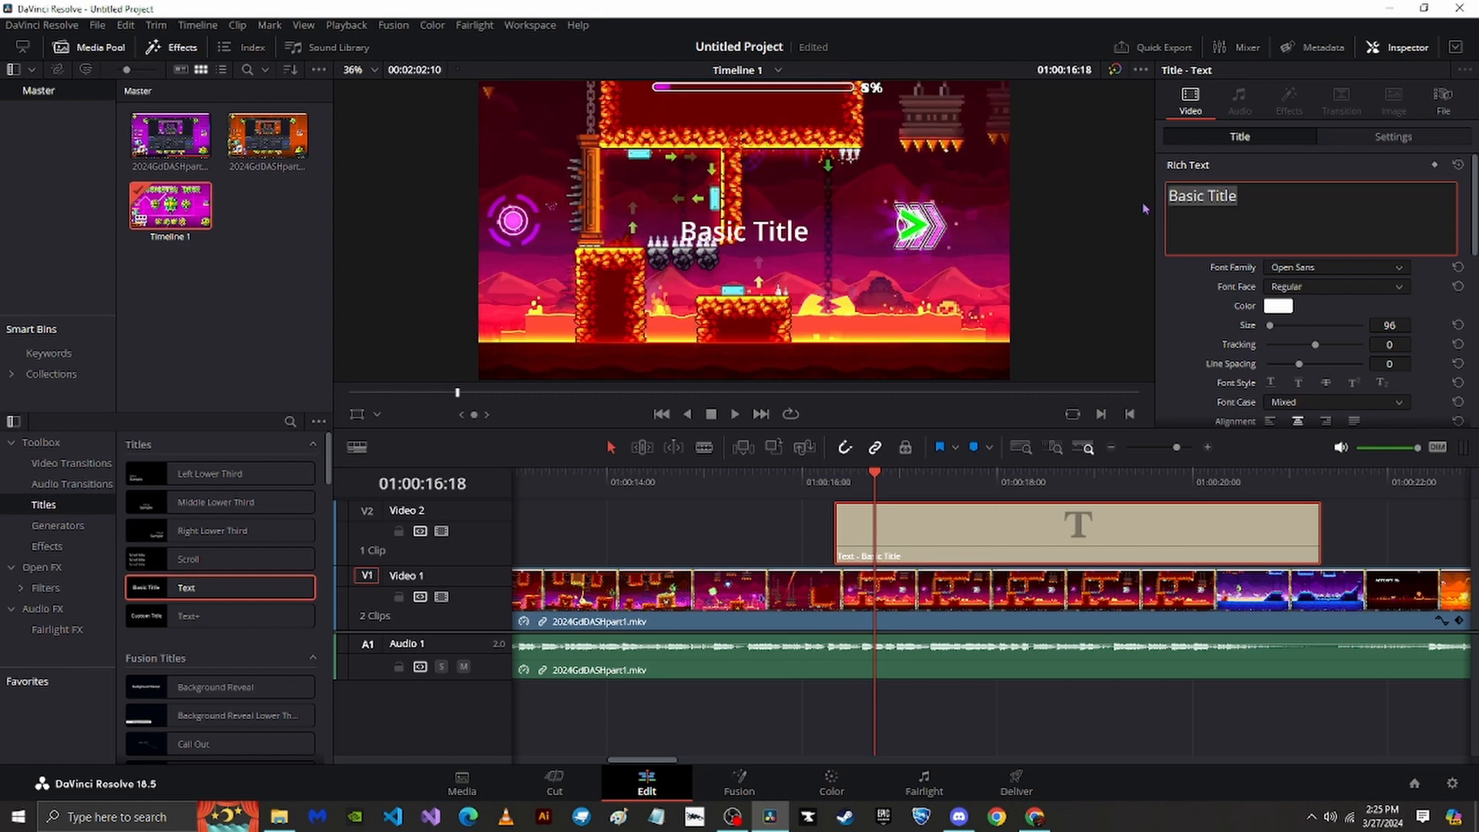
pyautogui.press('BackSpace')
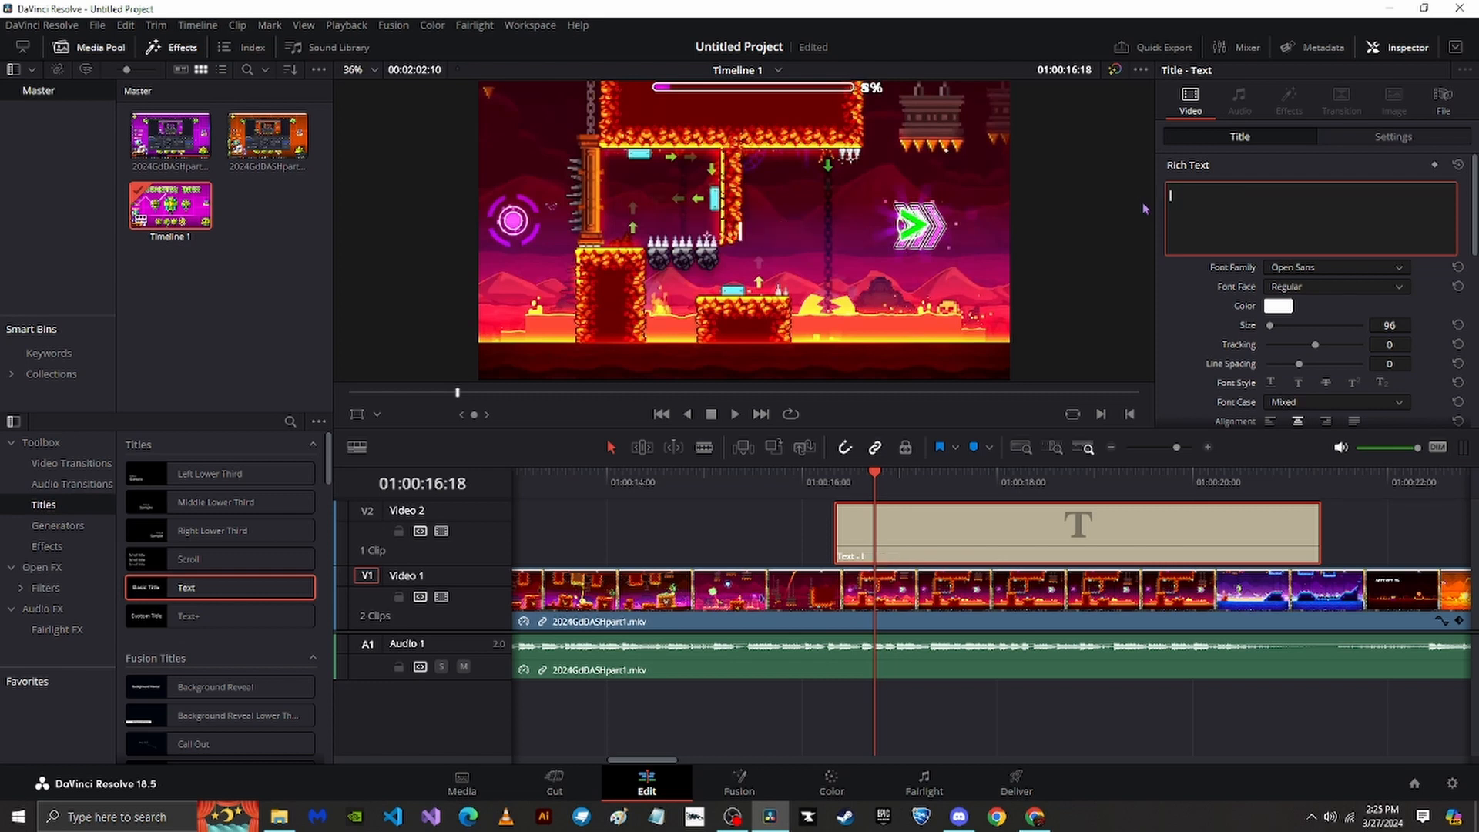
pyautogui.write('I got so far ')
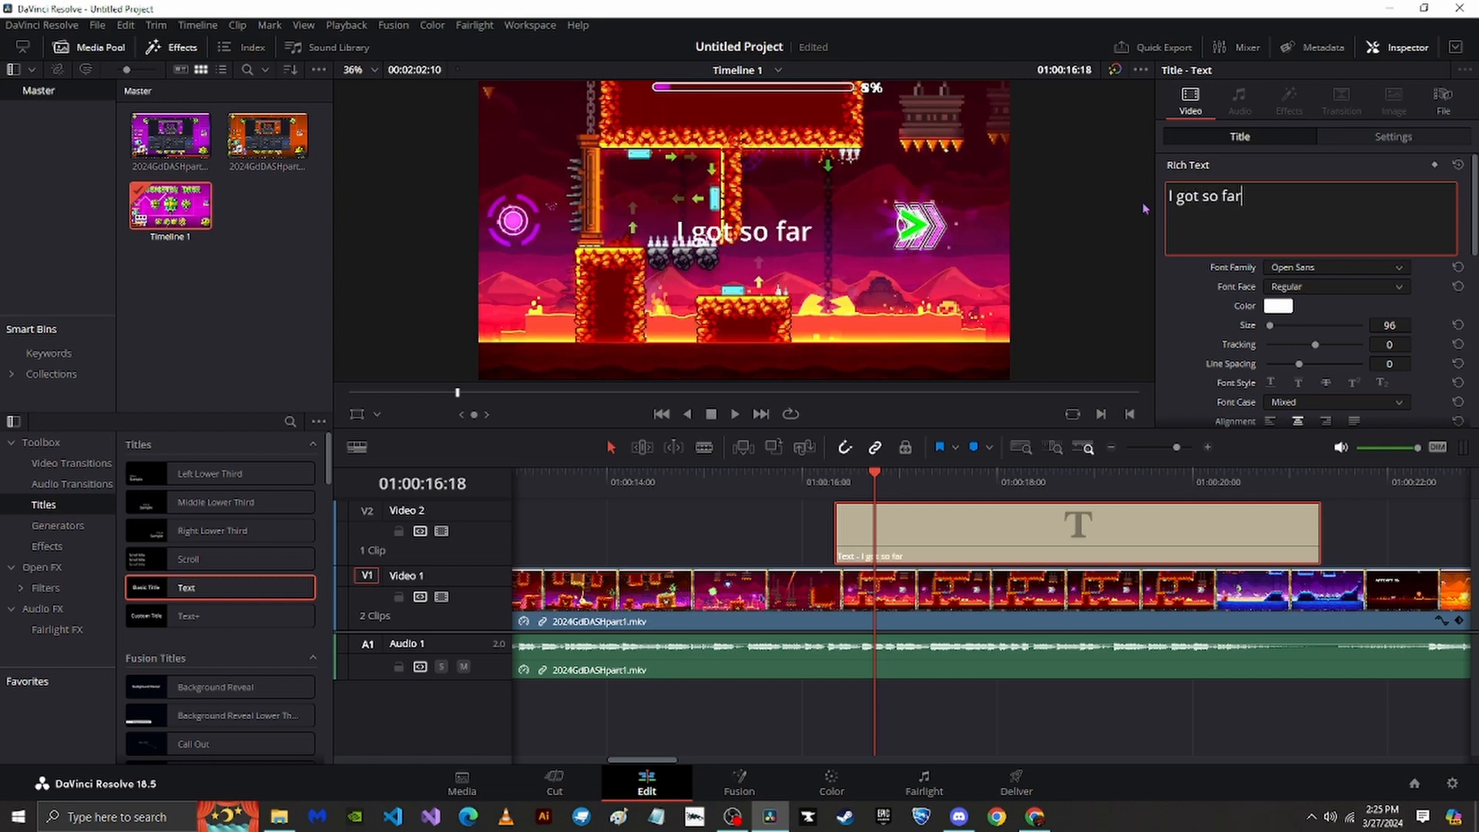
pyautogui.write('into the g')
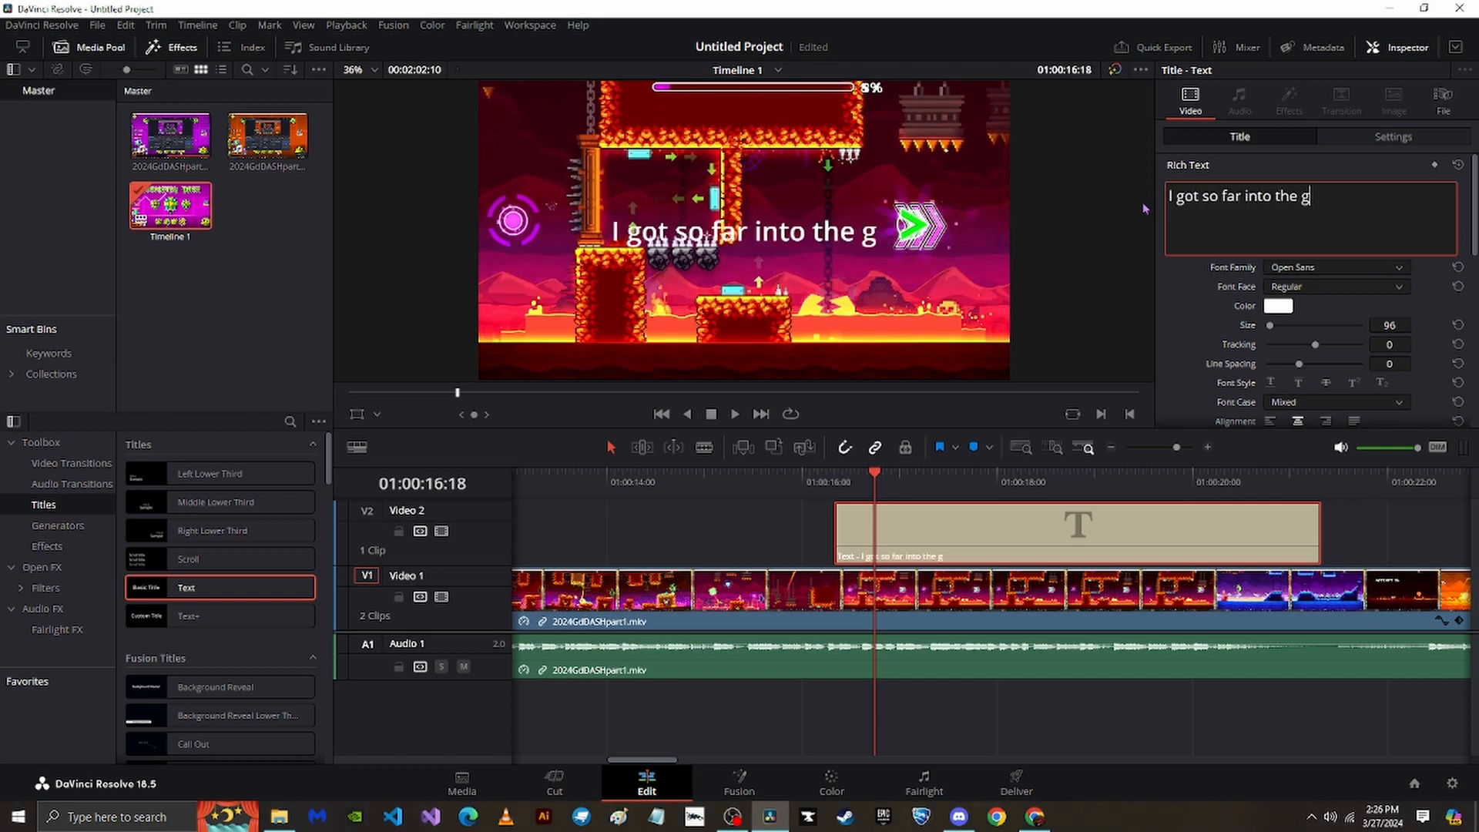
pyautogui.write('ame!')
pyautogui.click(1387, 137)
pyautogui.click(1258, 141)
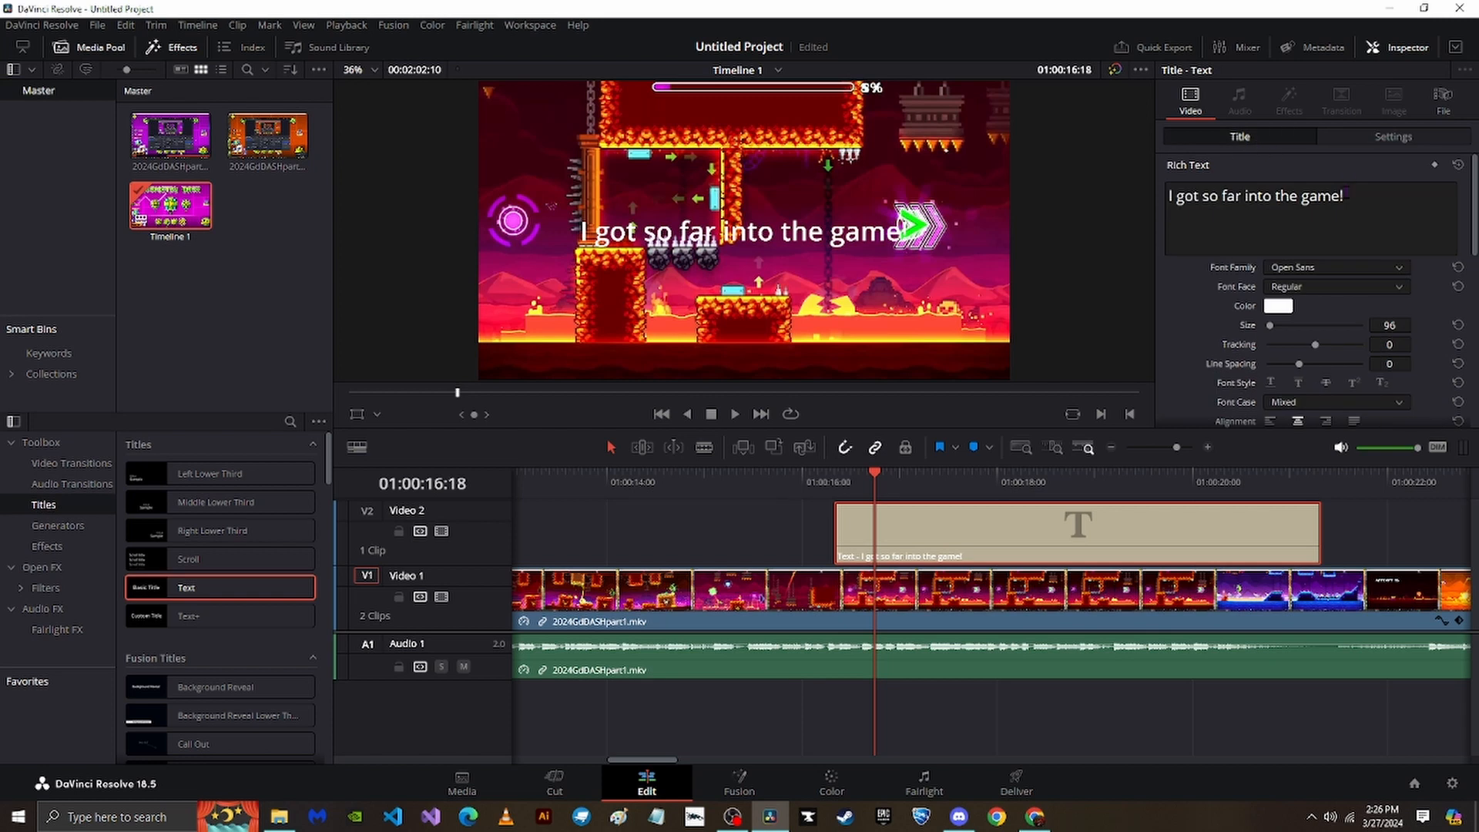
# Change the word "game" in the title to "level" so it reads "I got so far into the level!".
pyautogui.click(1358, 220)
pyautogui.press('BackSpace')
pyautogui.press('BackSpace')
pyautogui.press('BackSpace')
pyautogui.press('BackSpace')
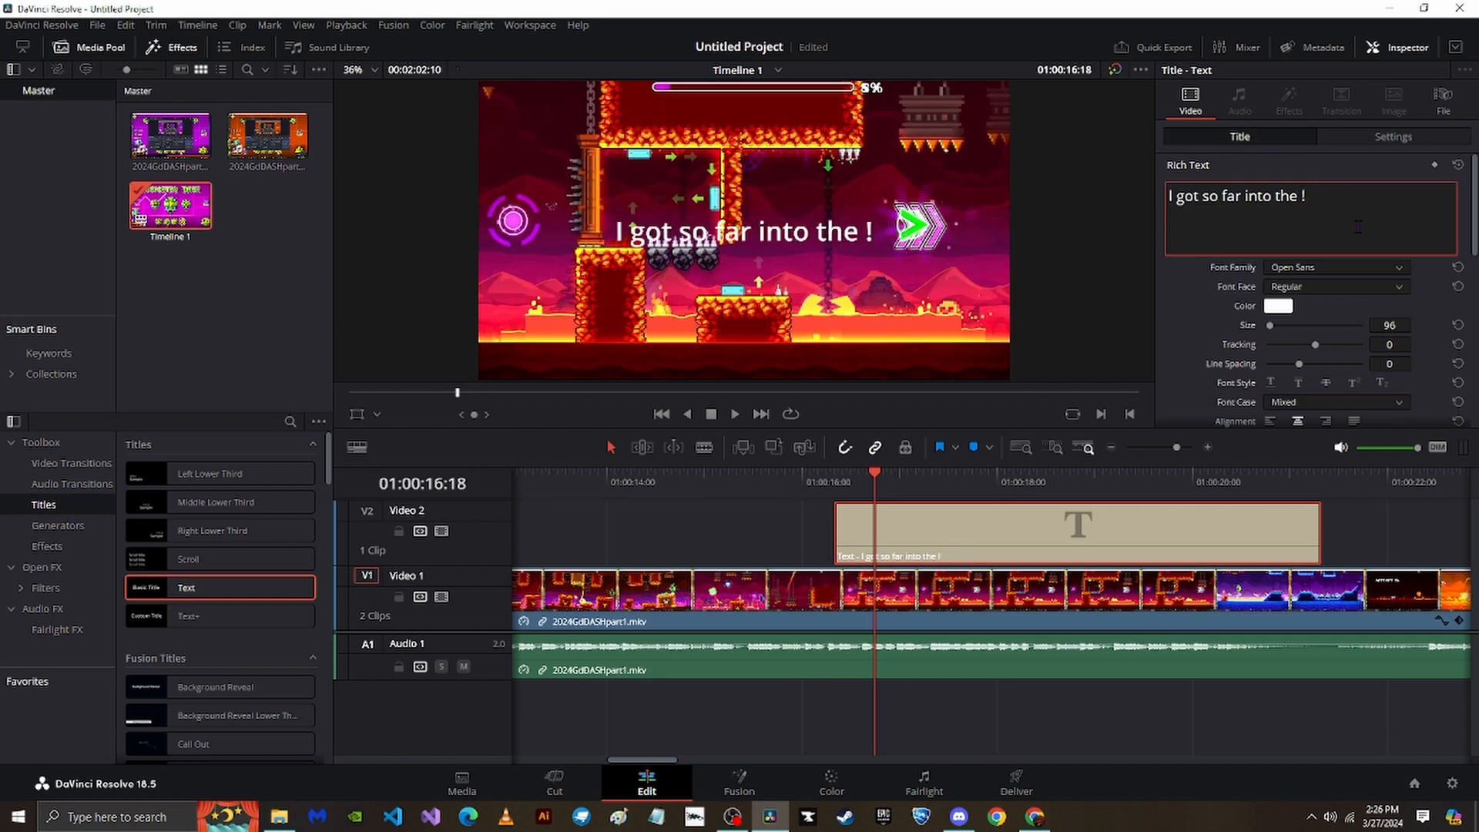
pyautogui.write('level')
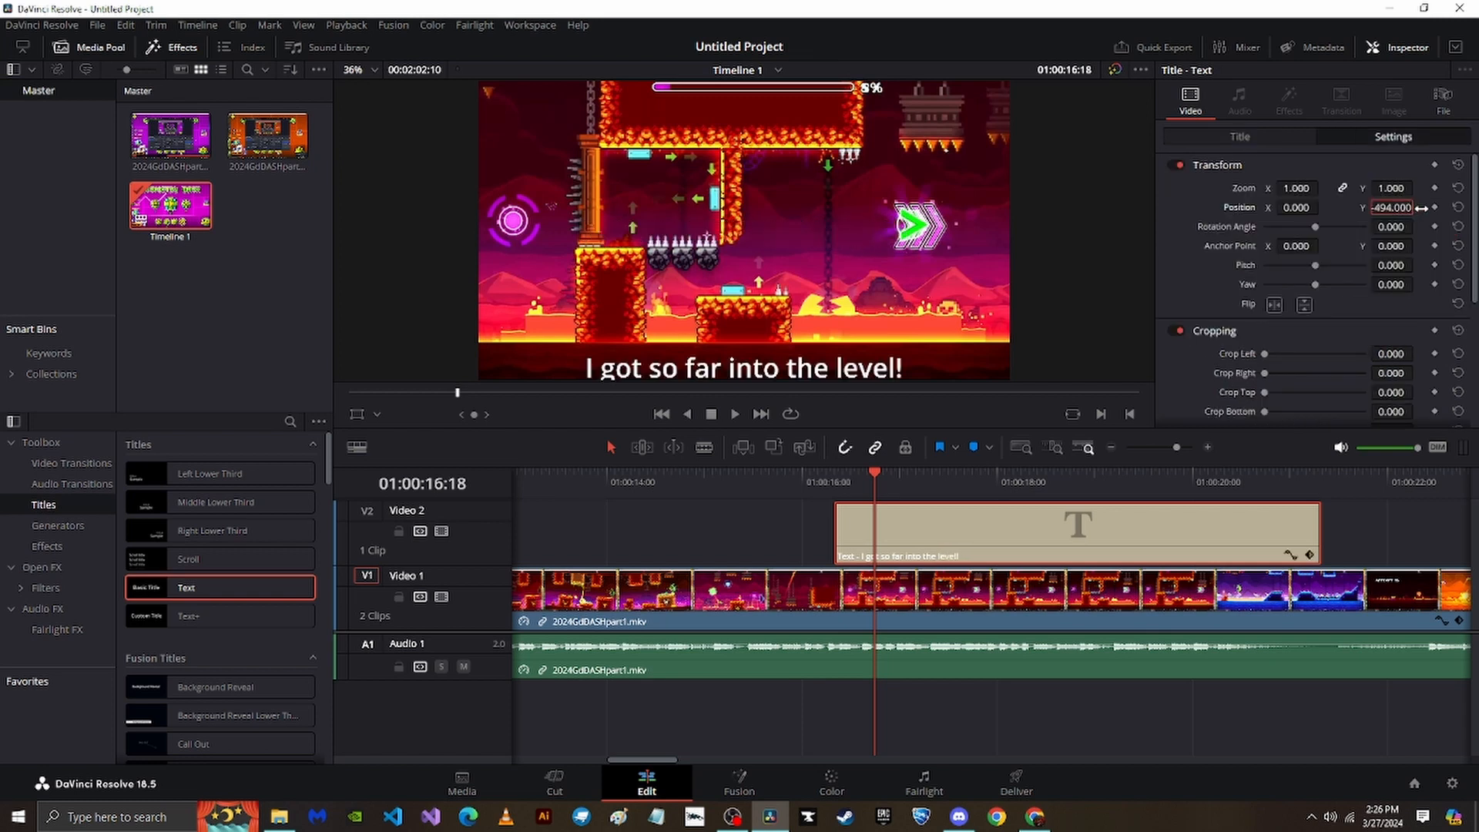
# Move the title to the bottom of the frame by setting its Y position to -473.
pyautogui.click(1405, 203)
pyautogui.click(1383, 206)
pyautogui.moveTo(1386, 207); pyautogui.dragTo(1417, 207)
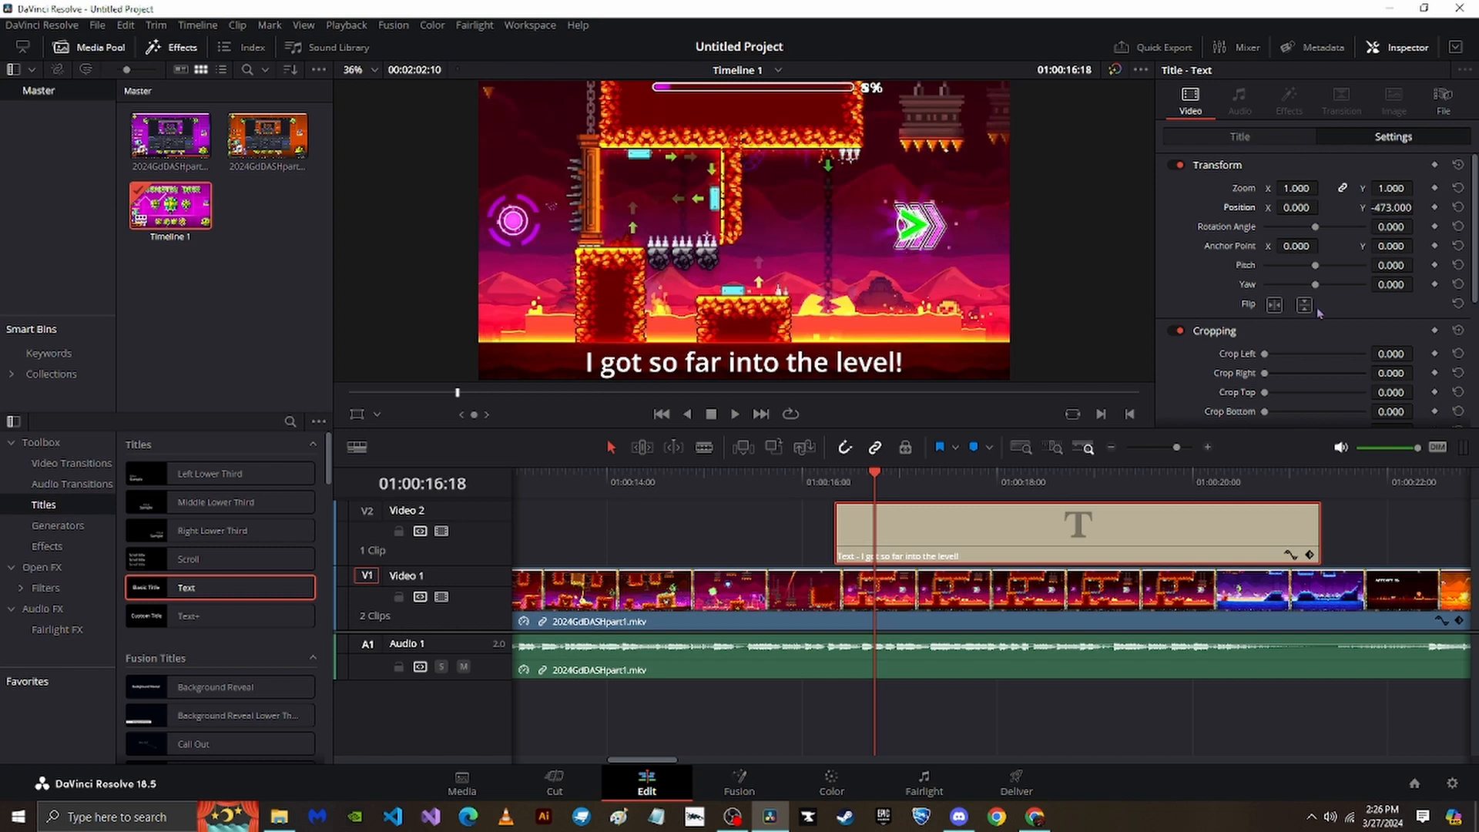
# Look through the title's font family, font face and colour options and its settings from Transform to Stabilization.
pyautogui.click(1278, 138)
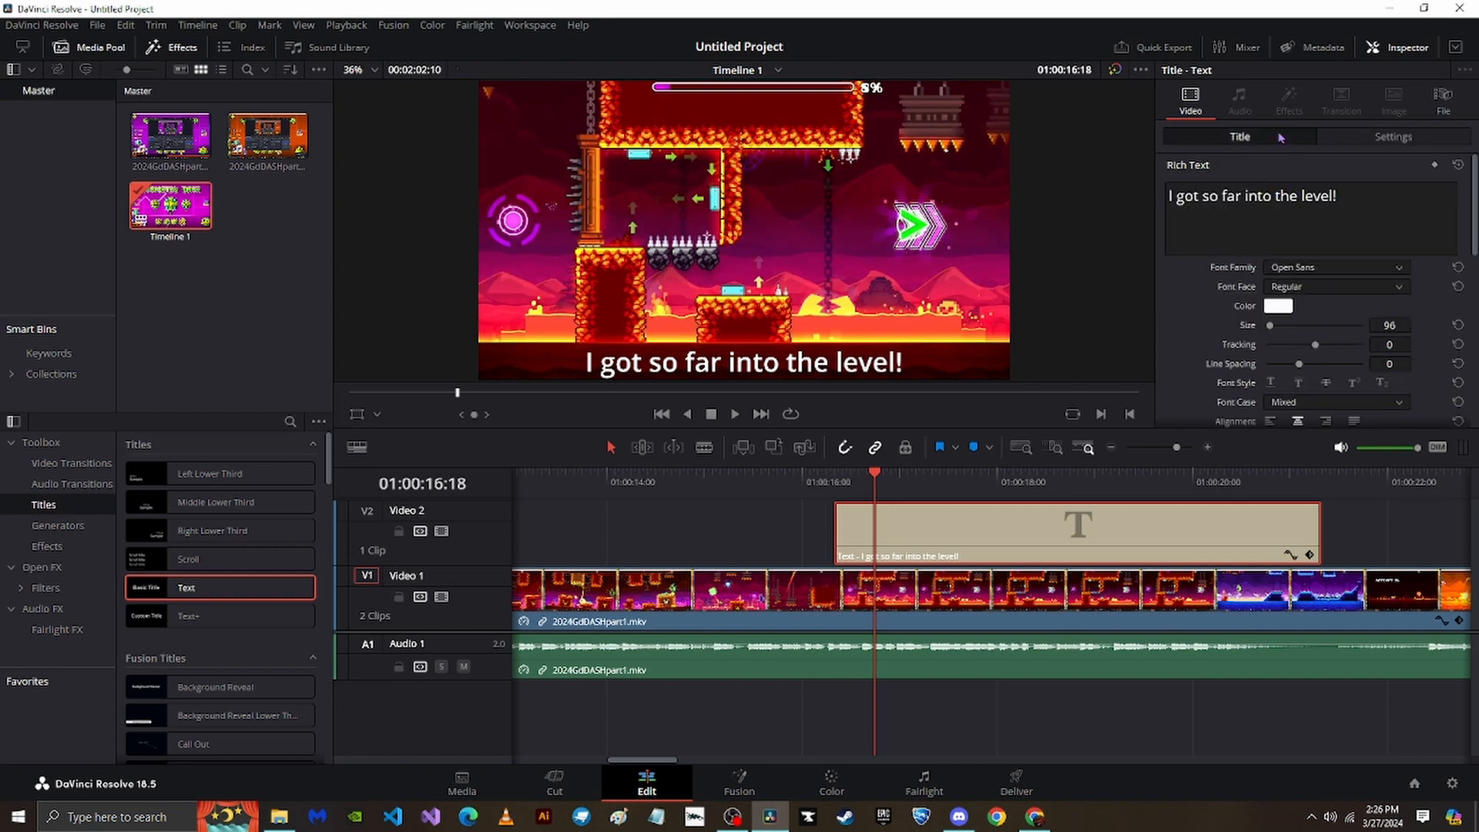
pyautogui.click(1328, 267)
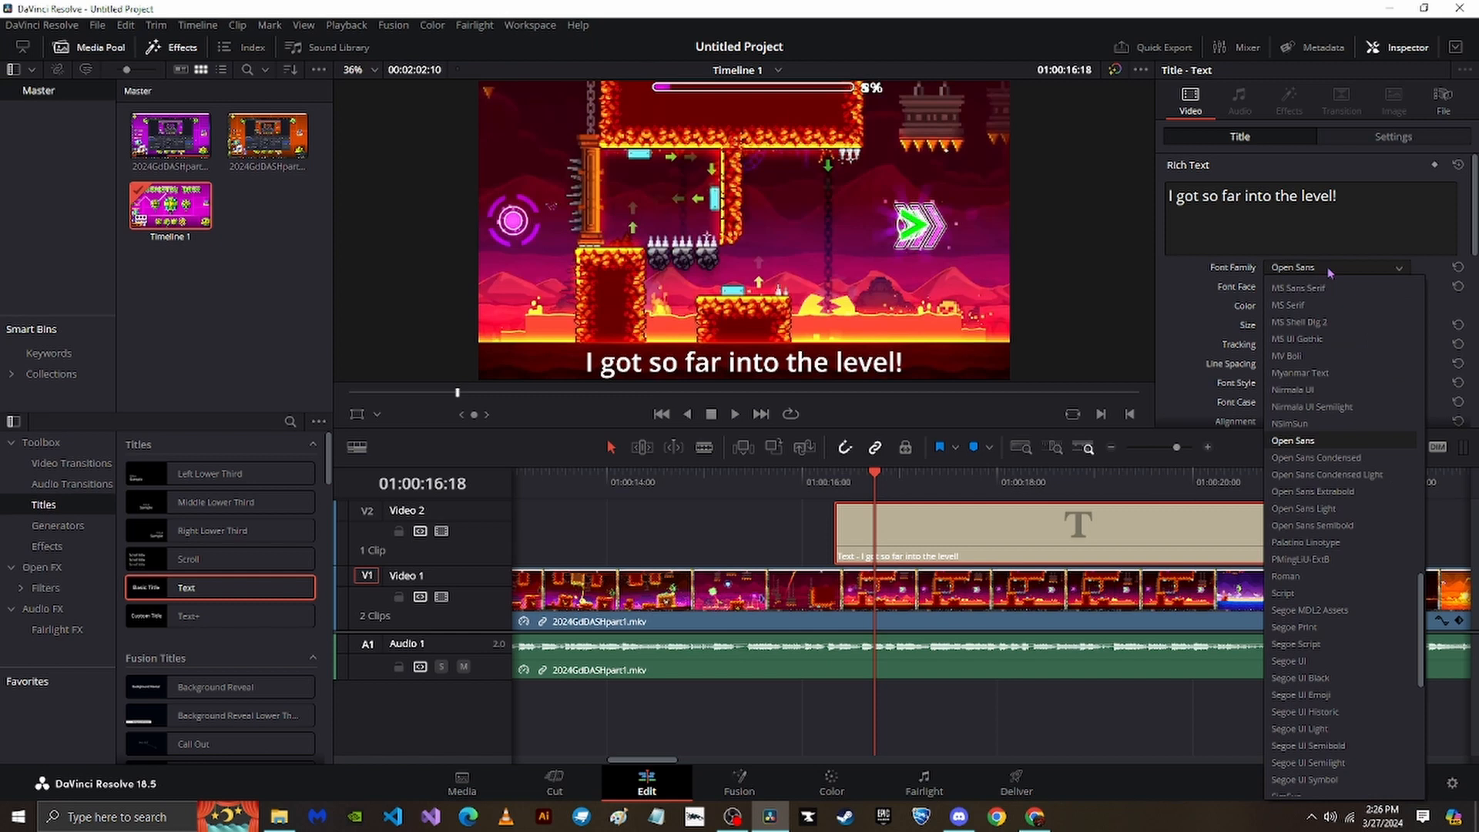
pyautogui.click(1328, 266)
pyautogui.click(1328, 287)
pyautogui.click(1309, 307)
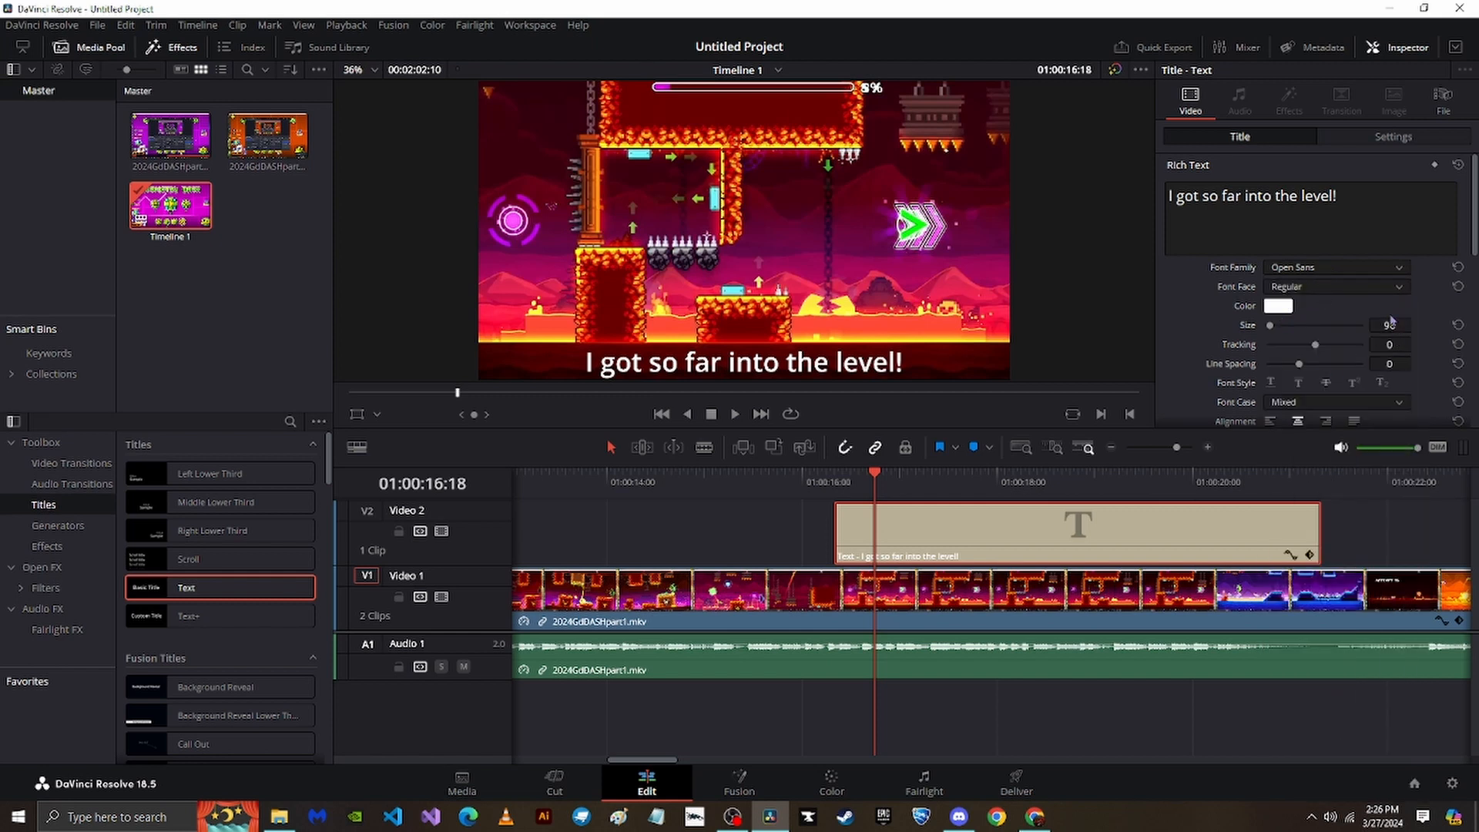
pyautogui.click(1394, 136)
pyautogui.scroll(-5, 1319, 296)
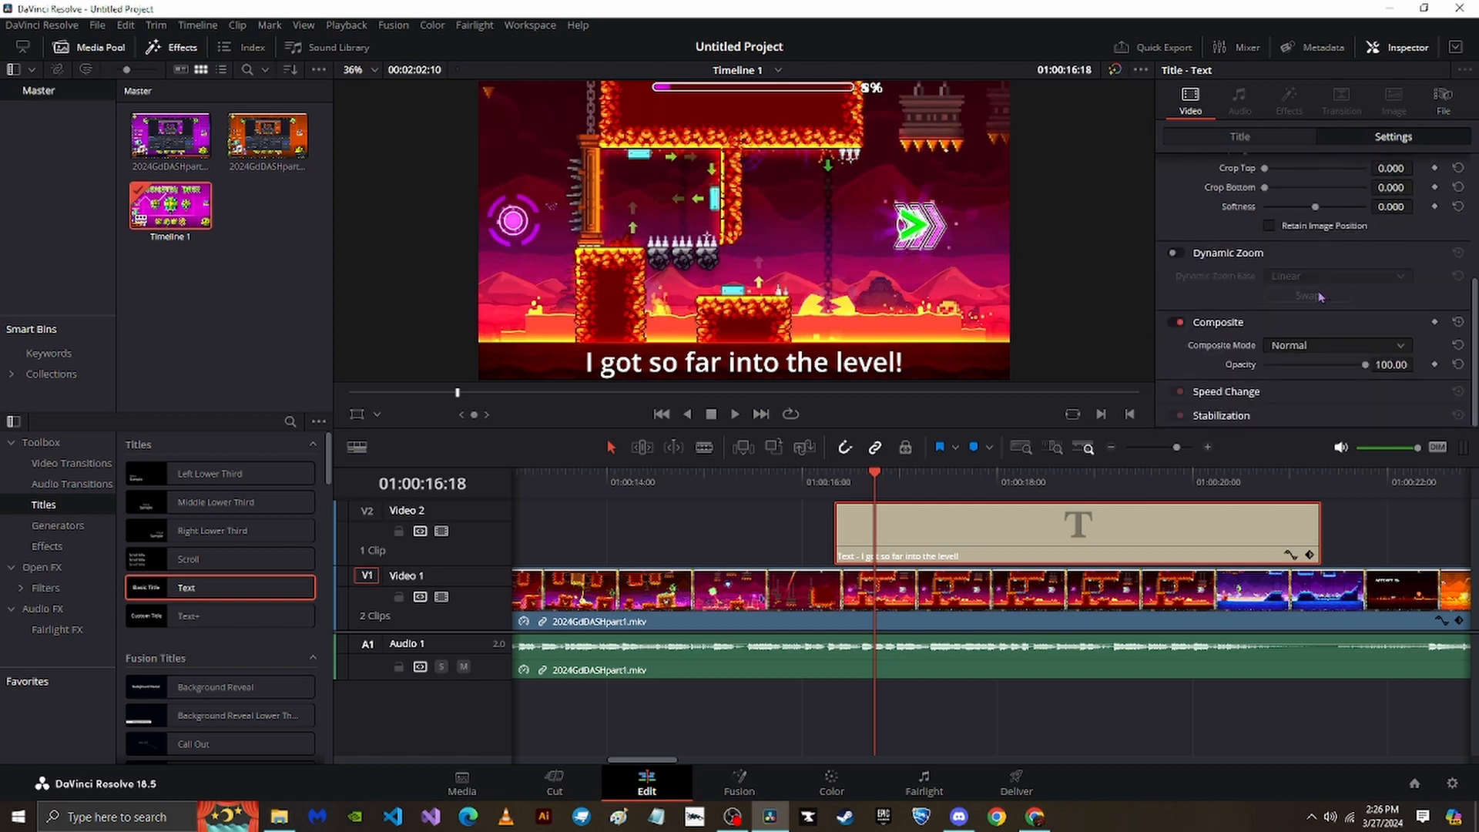
pyautogui.scroll(5, 1320, 296)
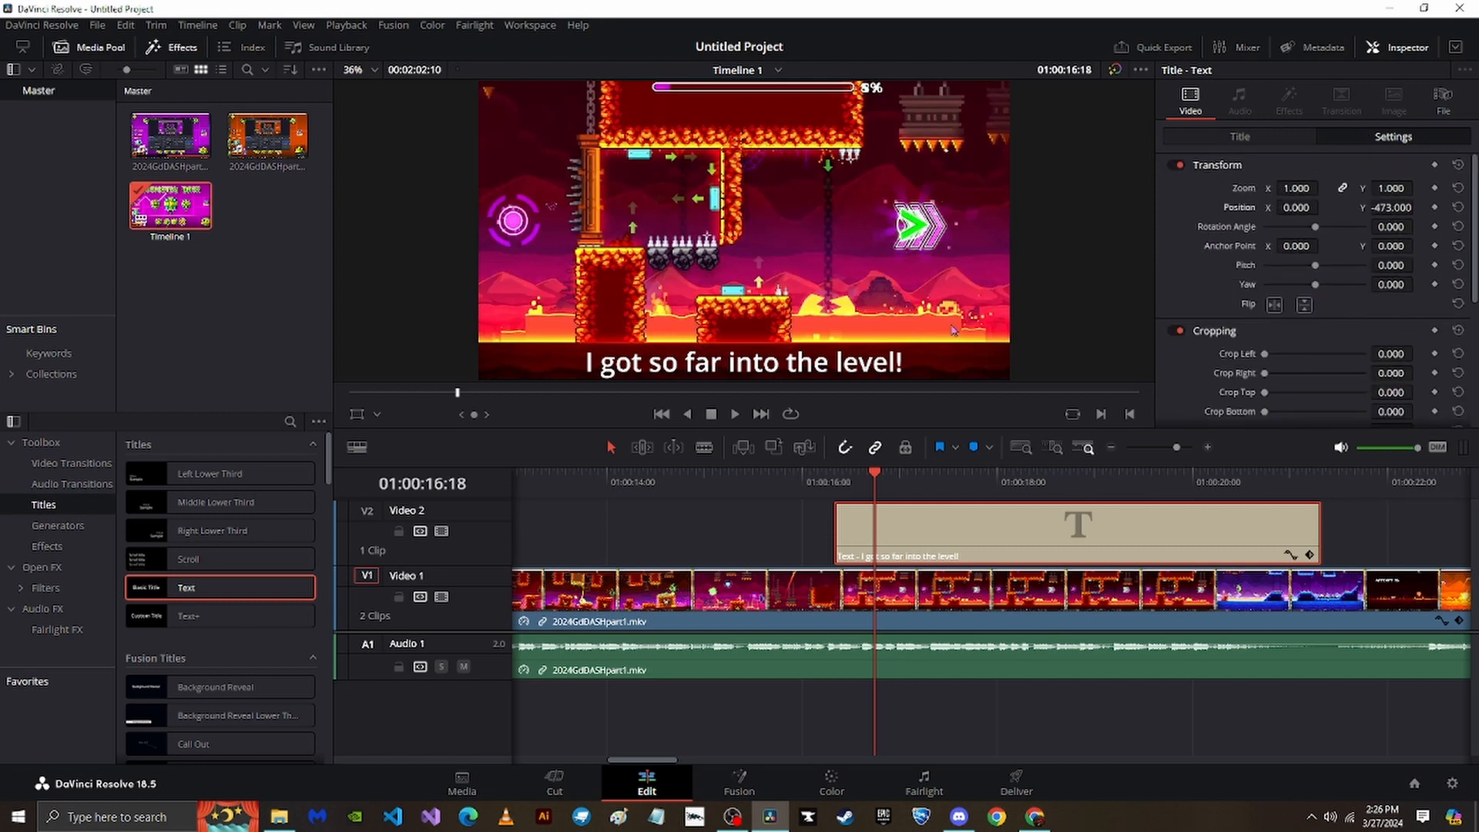
pyautogui.scroll(-3, 953, 331)
pyautogui.scroll(6, 944, 327)
pyautogui.scroll(-4, 932, 324)
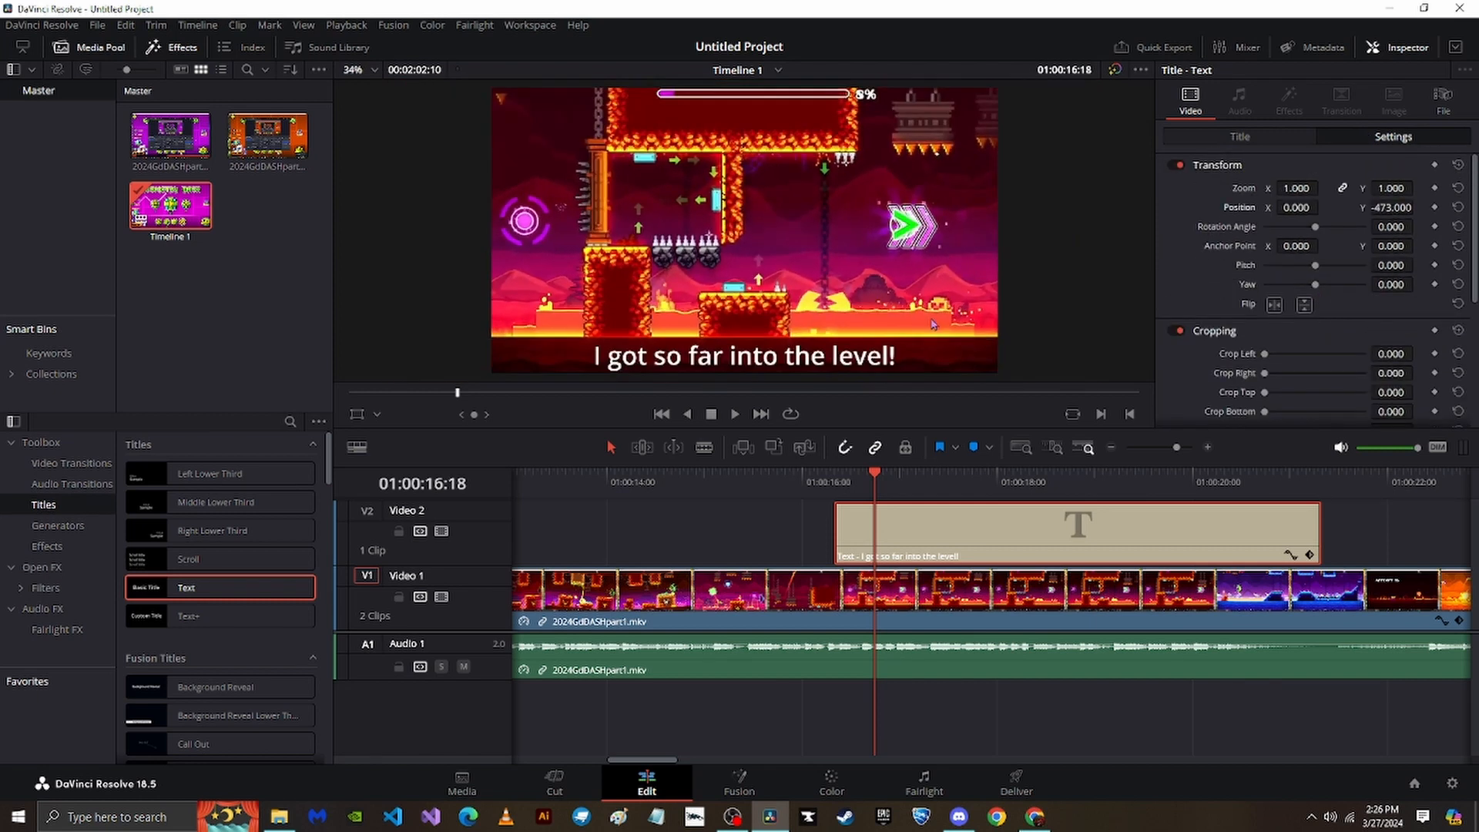
pyautogui.scroll(-2, 933, 324)
pyautogui.scroll(1, 937, 312)
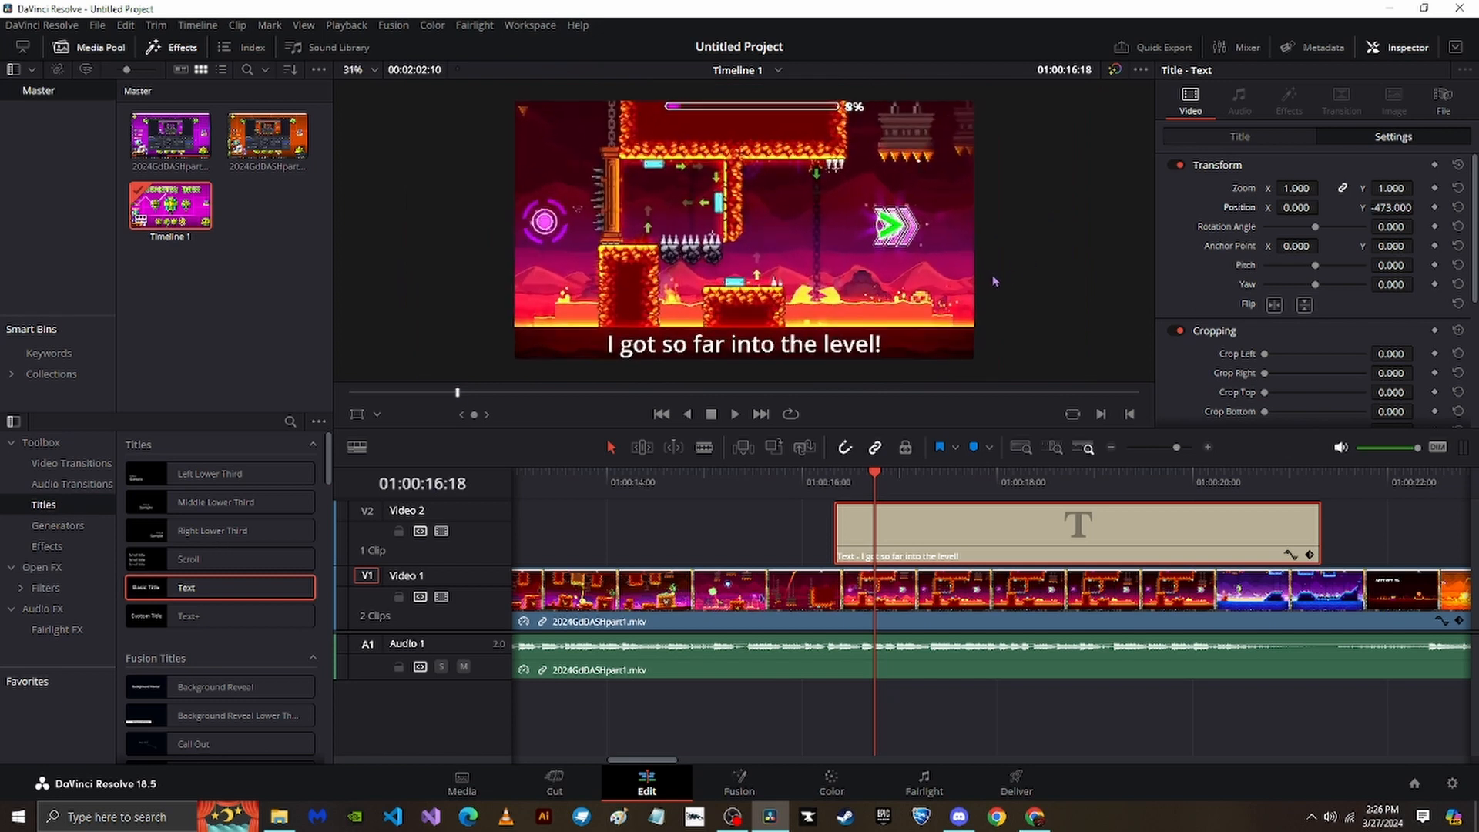
pyautogui.scroll(1, 1056, 299)
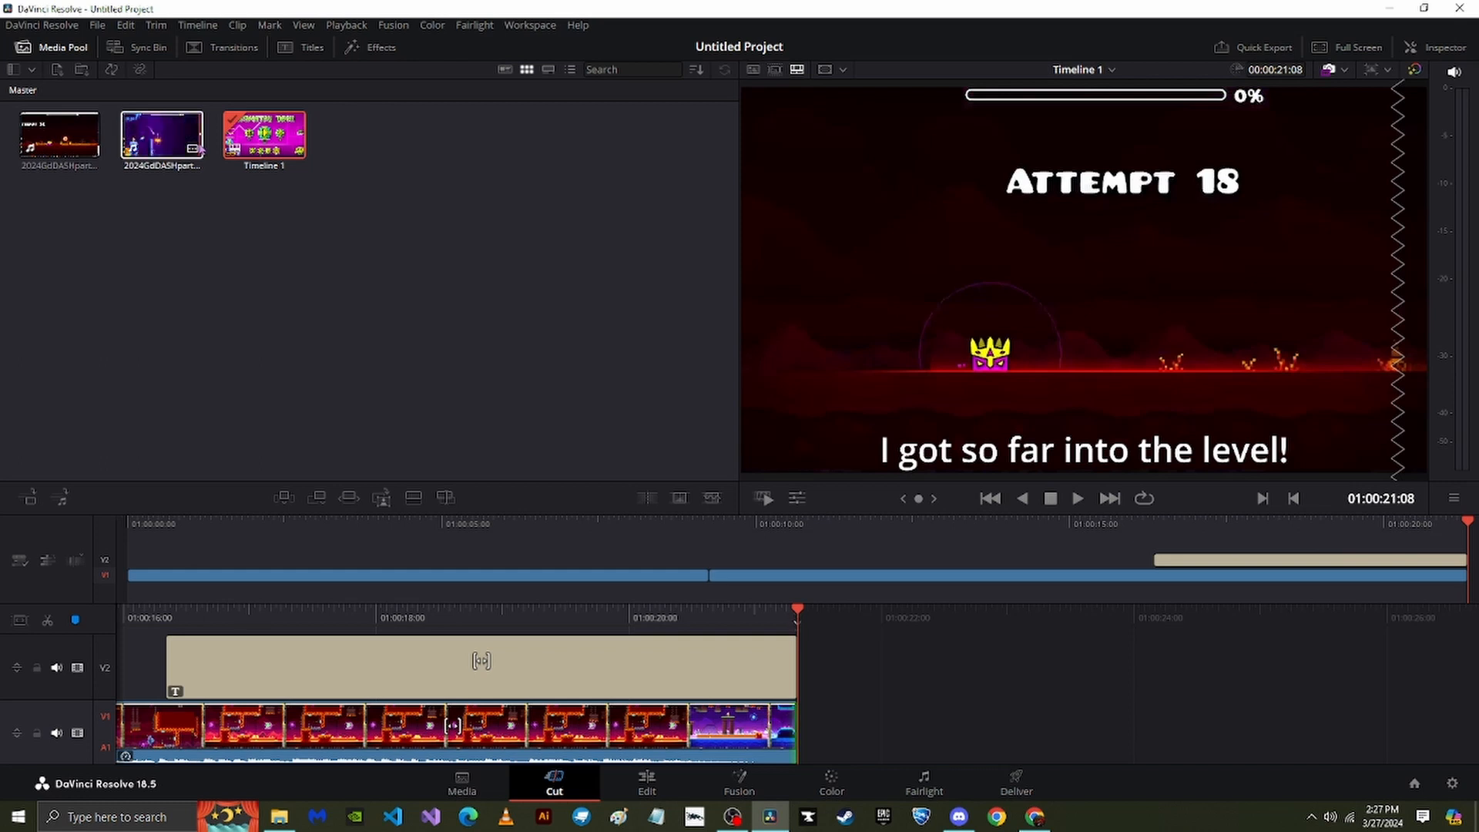
# Append the second gameplay clip from the media pool to the end of Video 1 and scrub through to 01:00:47:18.
pyautogui.moveTo(162, 135); pyautogui.dragTo(800, 701)
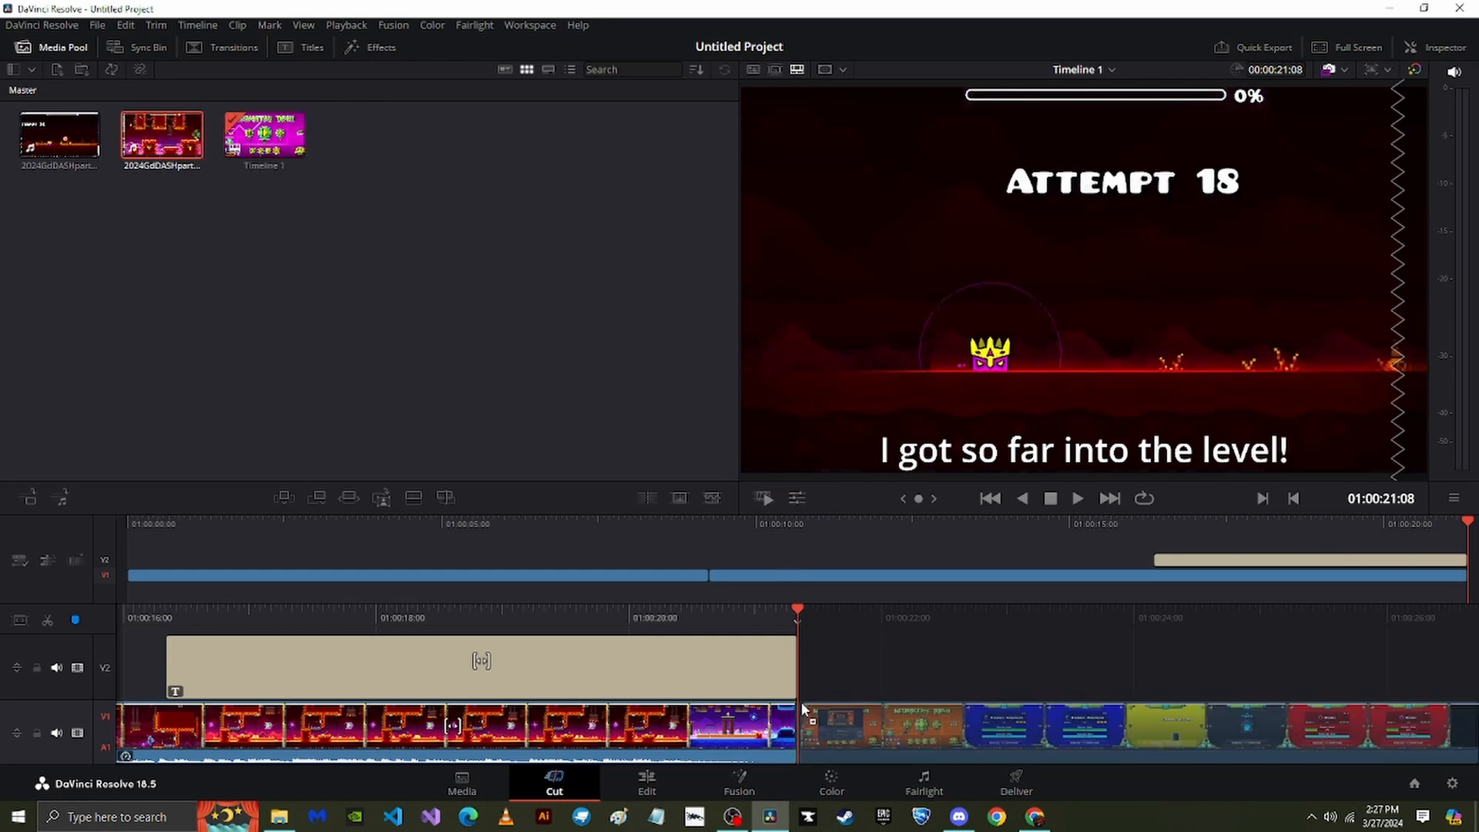
pyautogui.moveTo(709, 524); pyautogui.dragTo(378, 576)
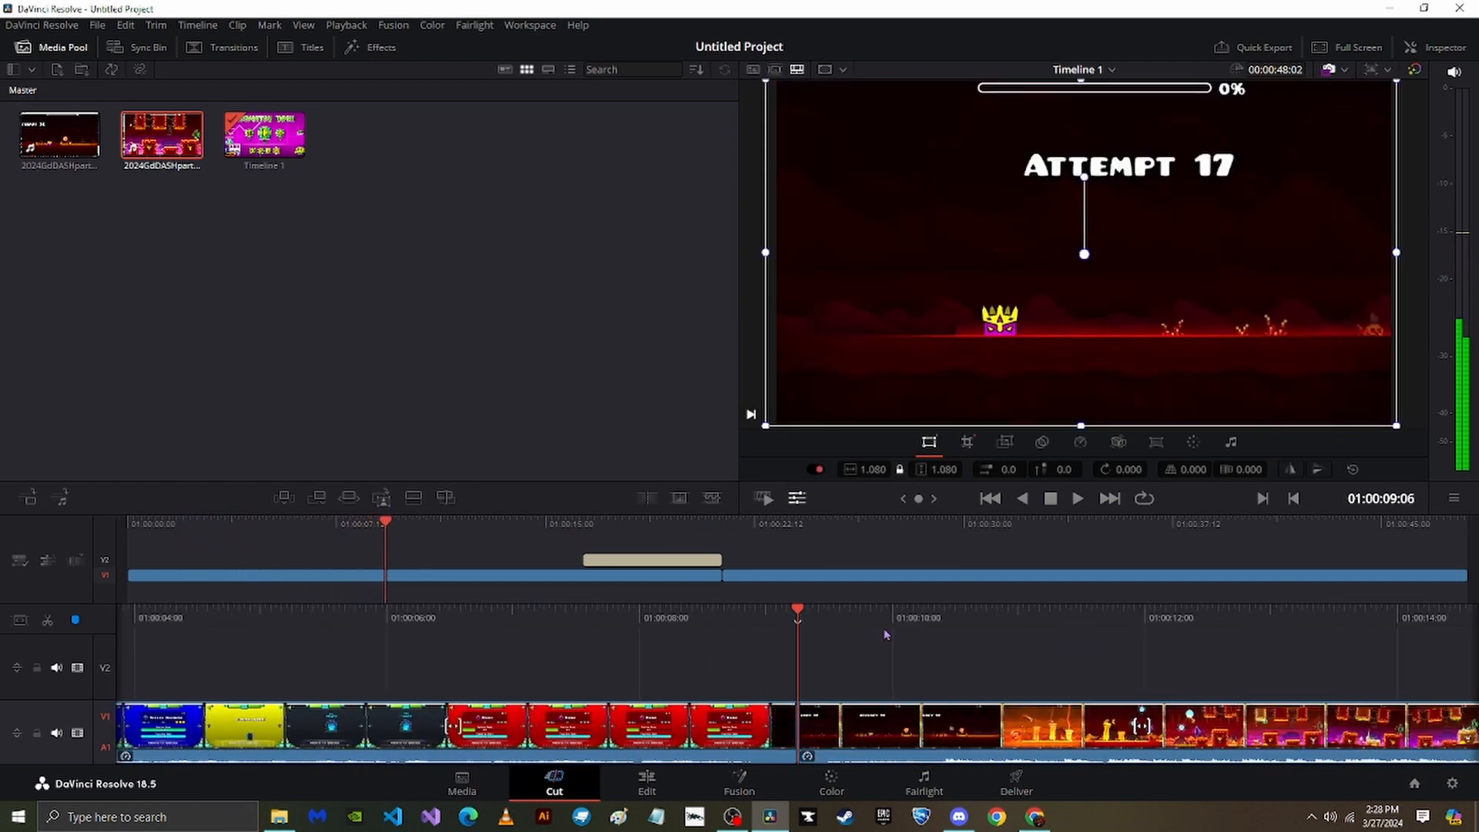
pyautogui.moveTo(939, 609); pyautogui.dragTo(863, 661)
pyautogui.moveTo(753, 527); pyautogui.dragTo(1458, 524)
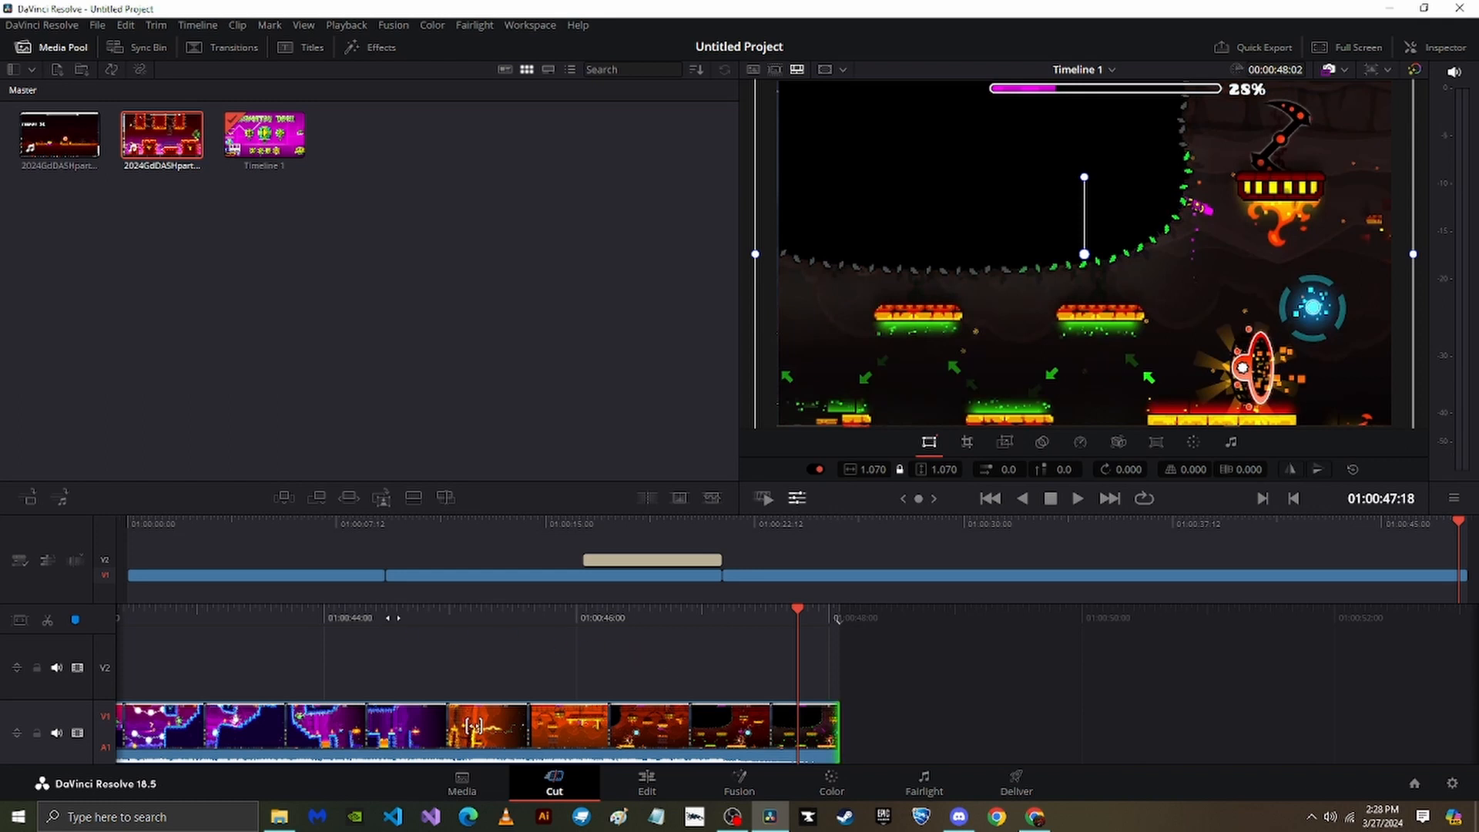
# Stop Timeline 1 from using the project settings and change its resolution to a vertical portrait format.
pyautogui.click(647, 782)
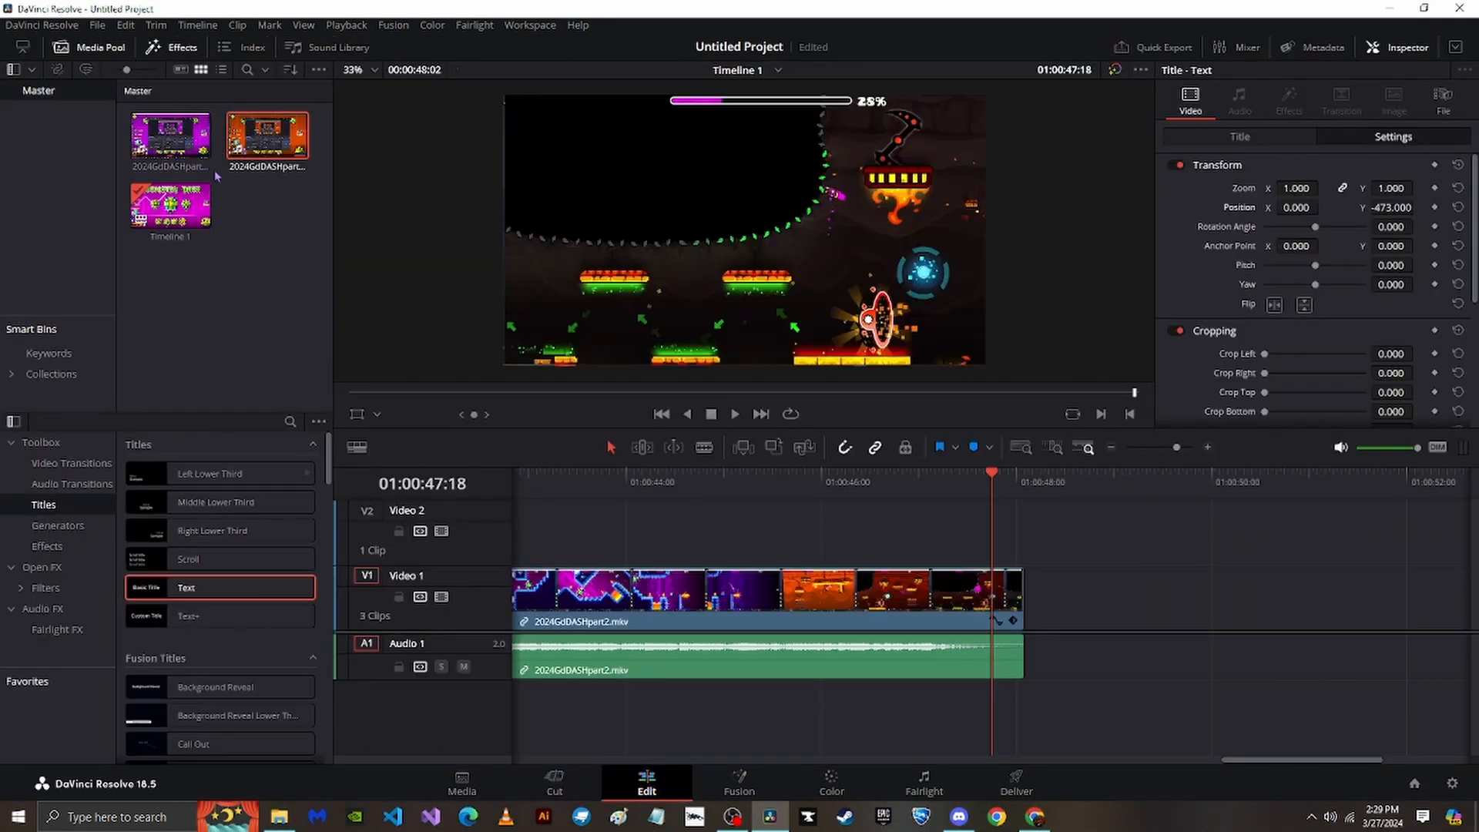
pyautogui.click(189, 207)
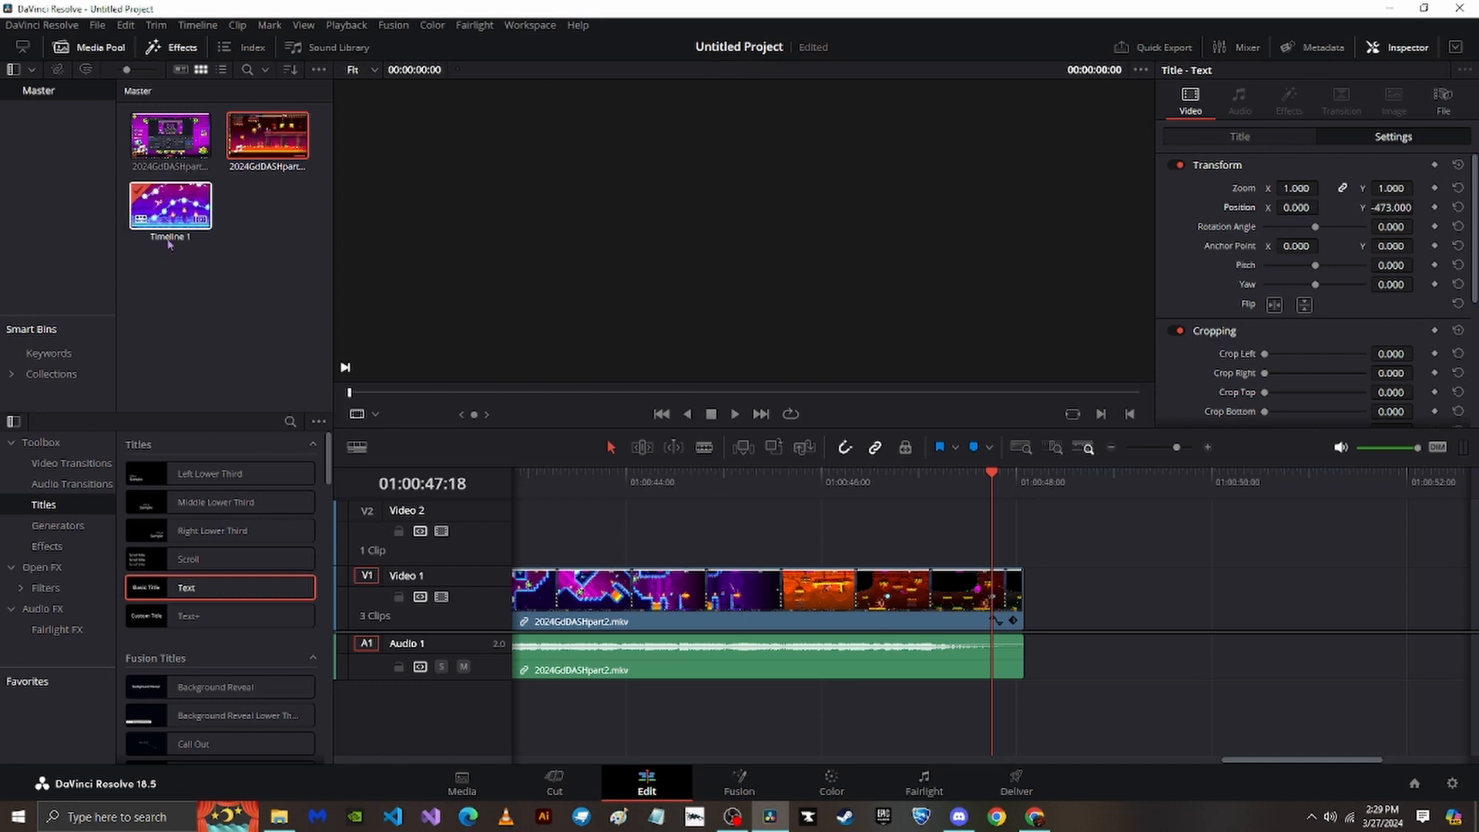
pyautogui.rightClick(180, 205)
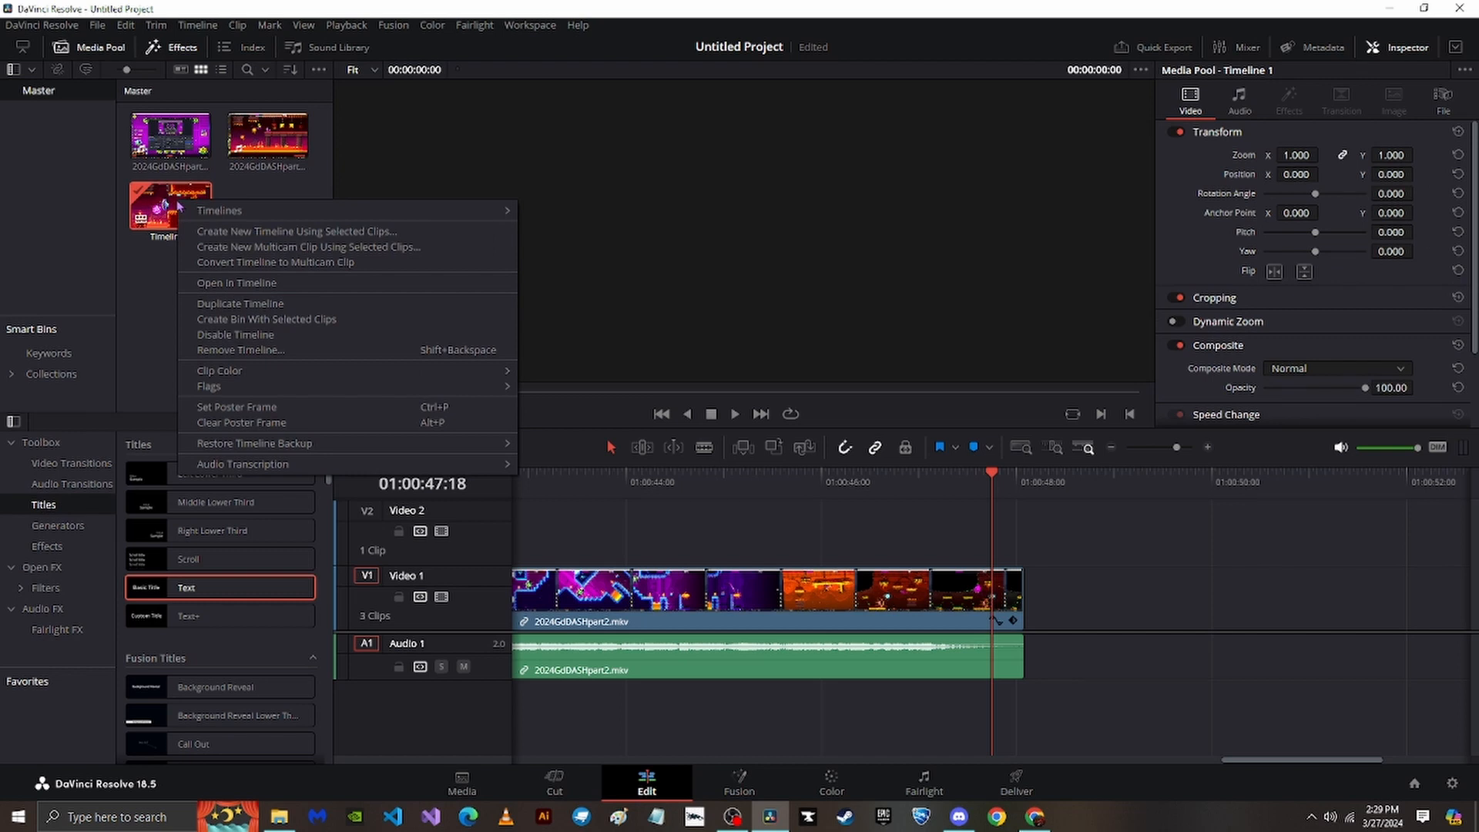
pyautogui.moveTo(208, 214)
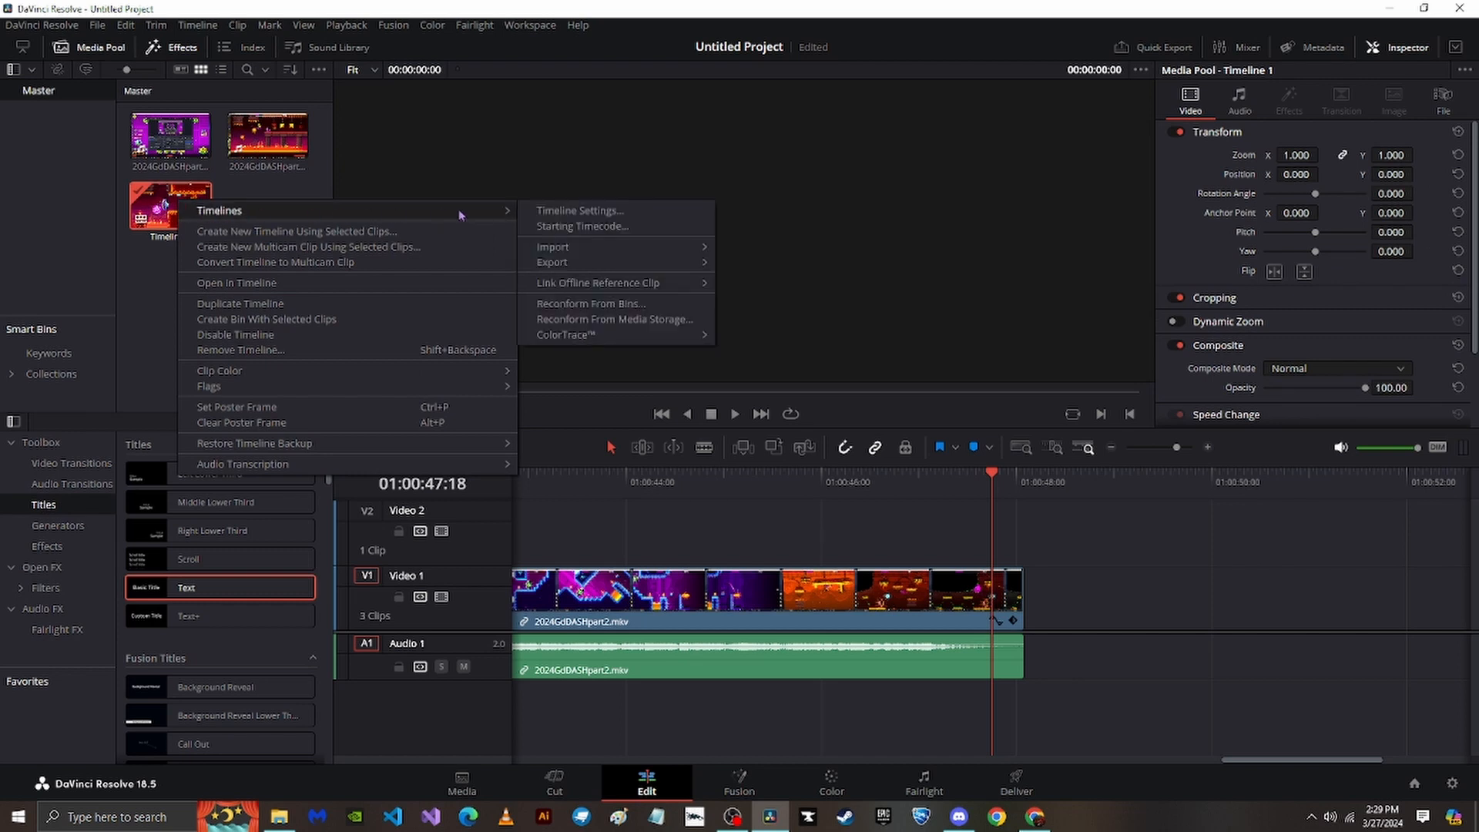
pyautogui.click(585, 212)
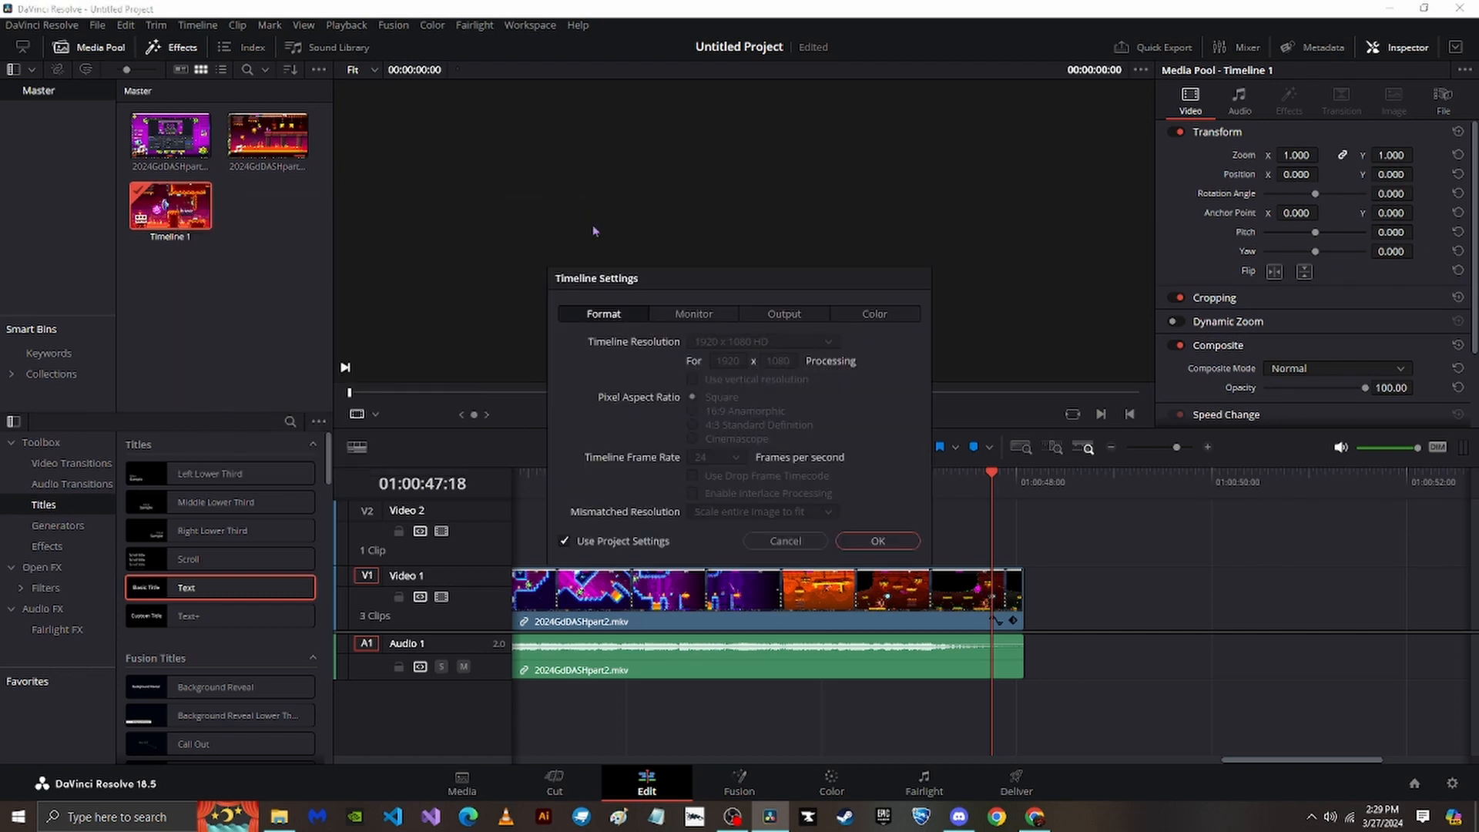
pyautogui.click(564, 541)
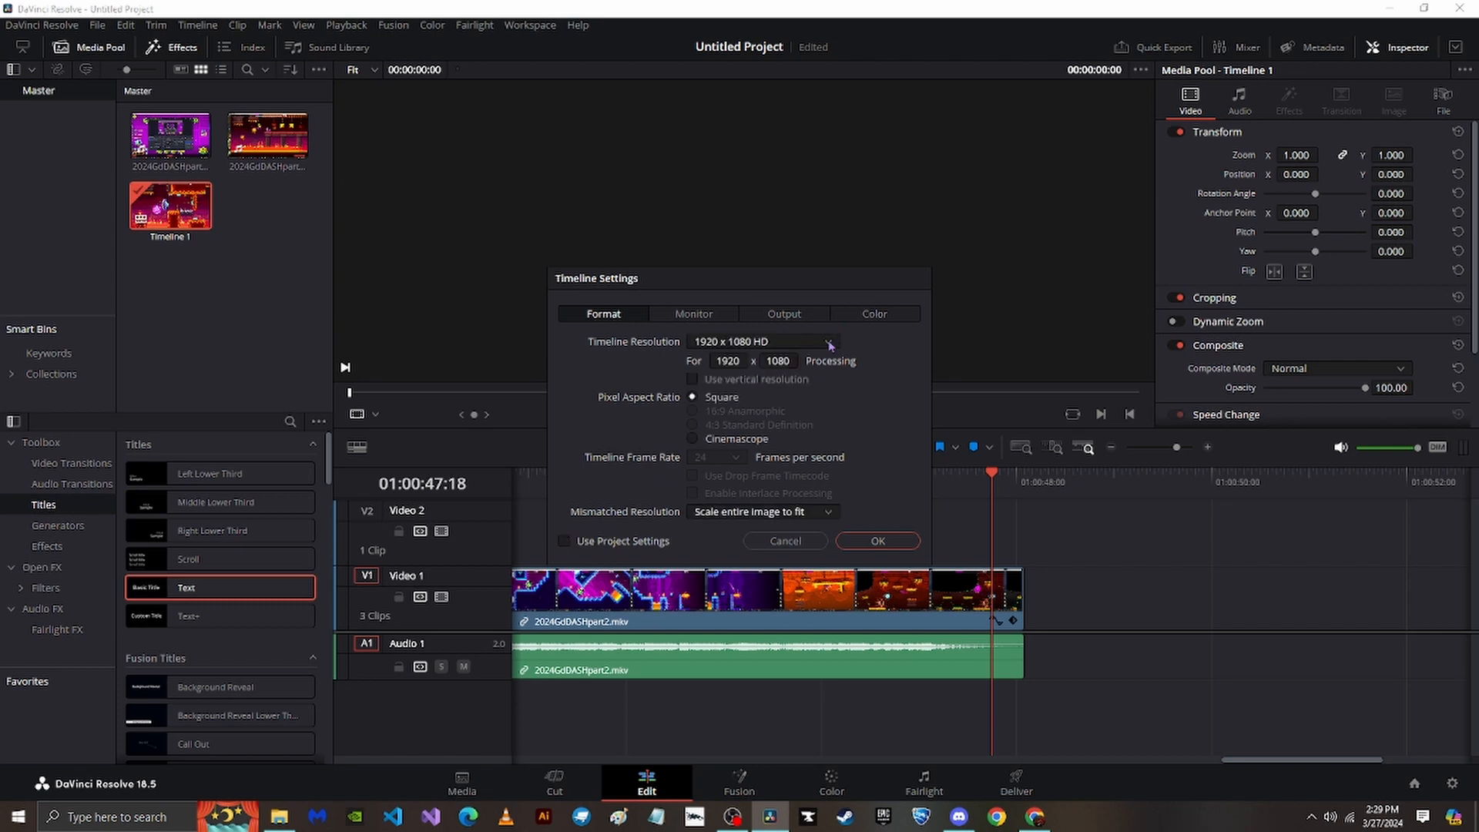
pyautogui.moveTo(744, 360); pyautogui.dragTo(721, 361)
pyautogui.press('Tab')
pyautogui.click(878, 541)
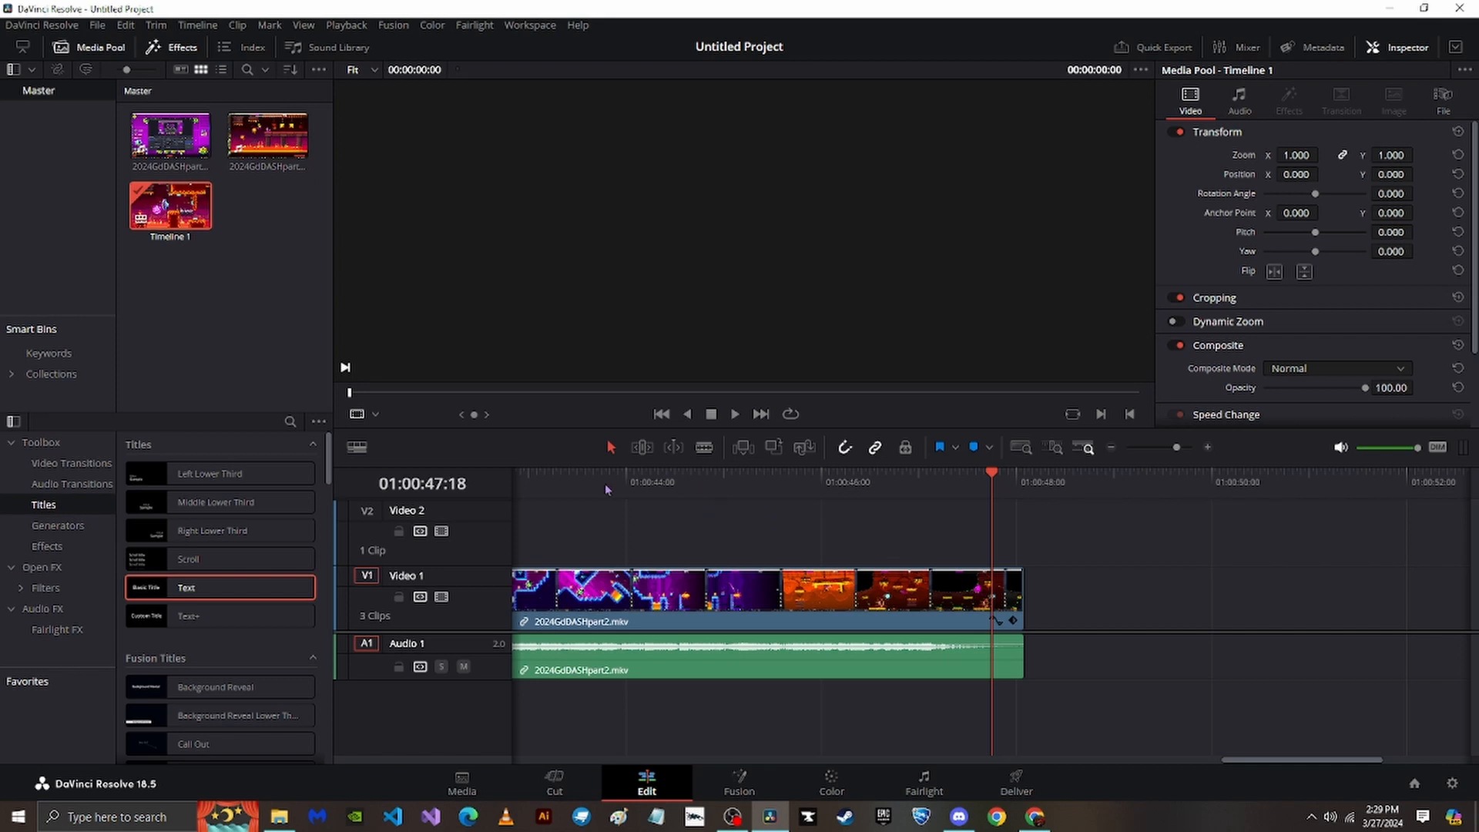
# Preview the vertical timeline from its start on the Edit page and continue playback on the Cut page.
pyautogui.click(840, 484)
pyautogui.moveTo(858, 392); pyautogui.dragTo(349, 393)
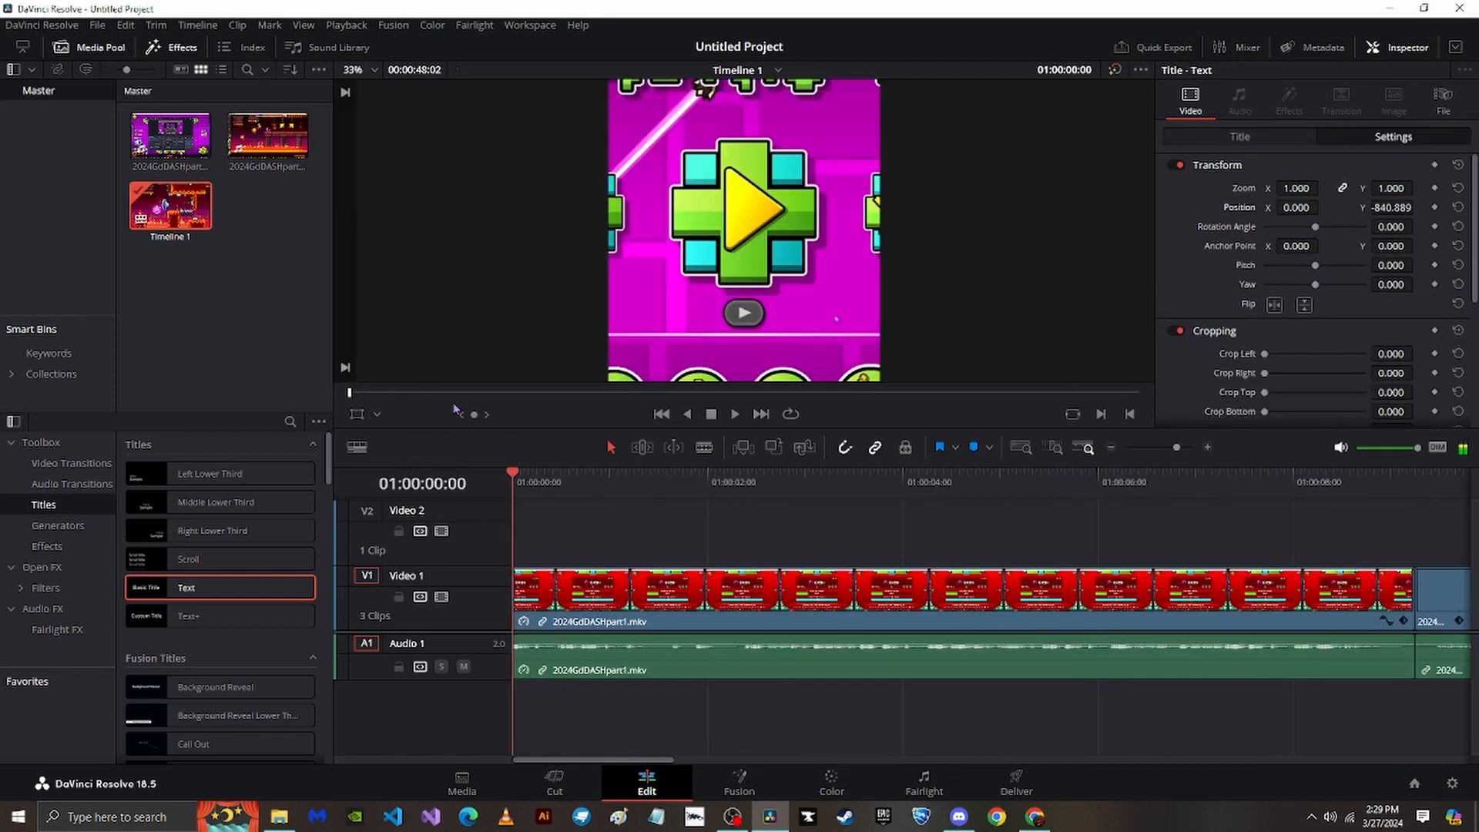
pyautogui.click(736, 414)
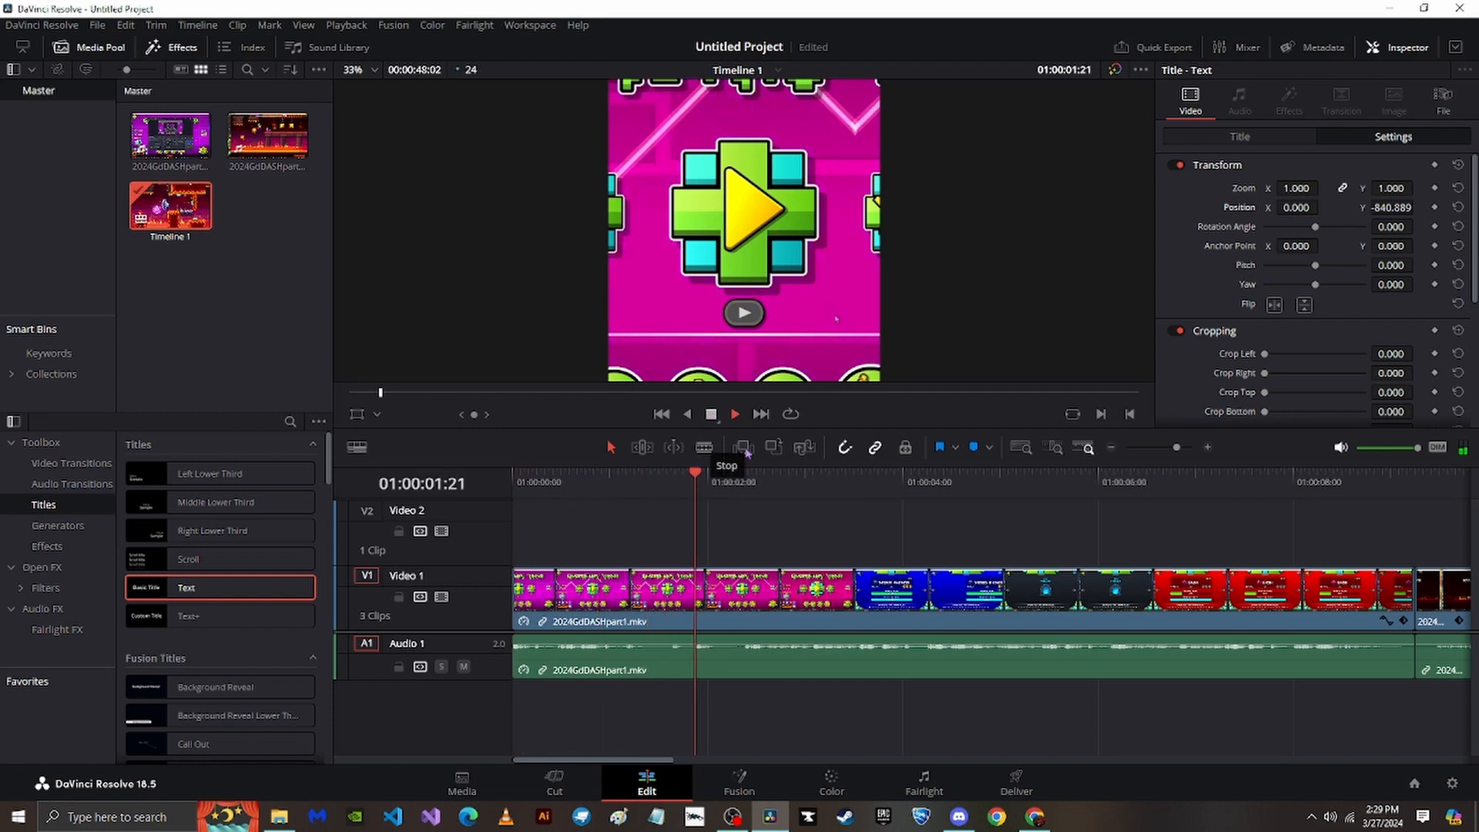
pyautogui.click(711, 414)
pyautogui.click(554, 782)
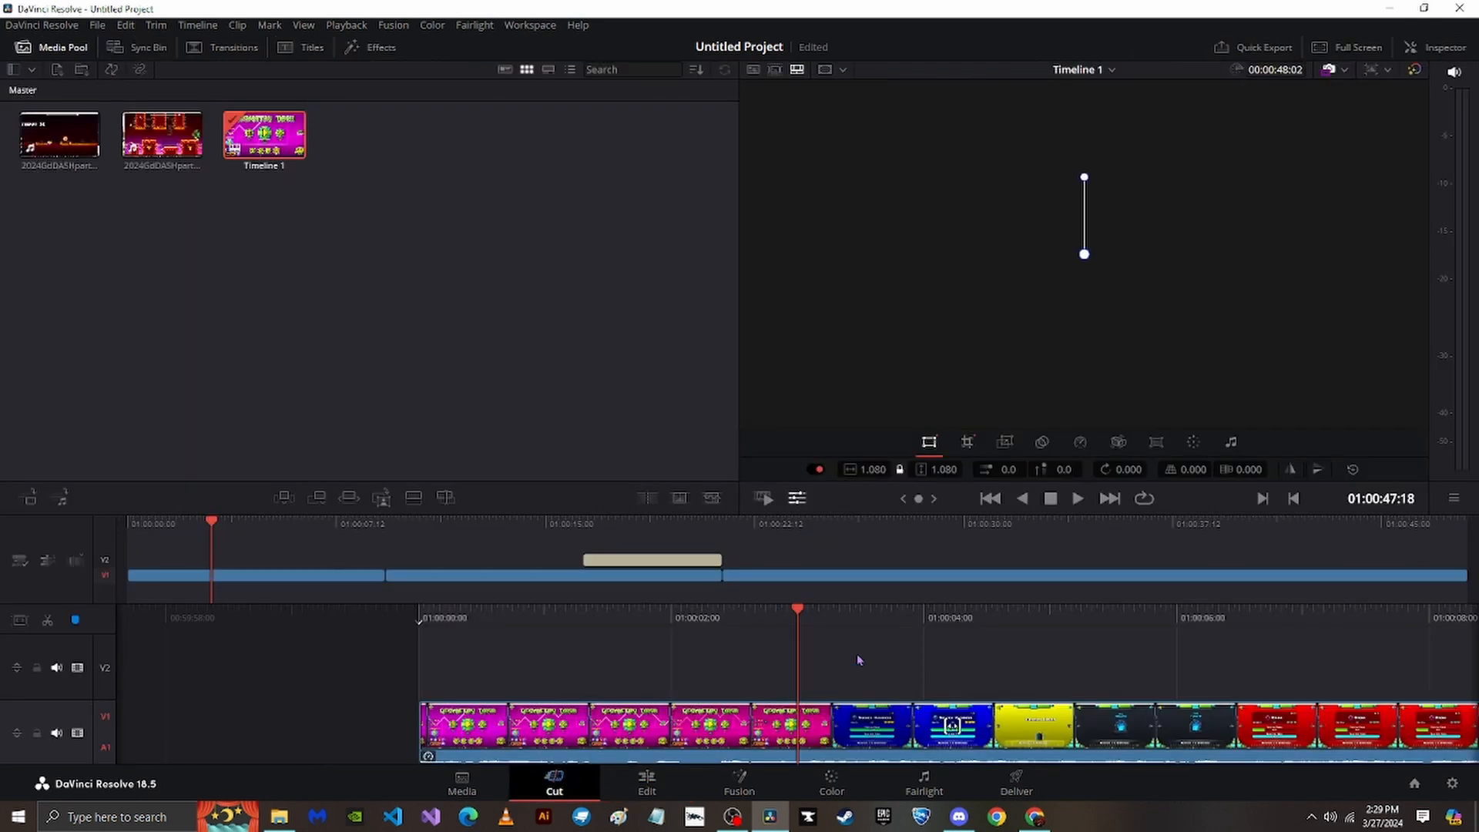
pyautogui.press('space')
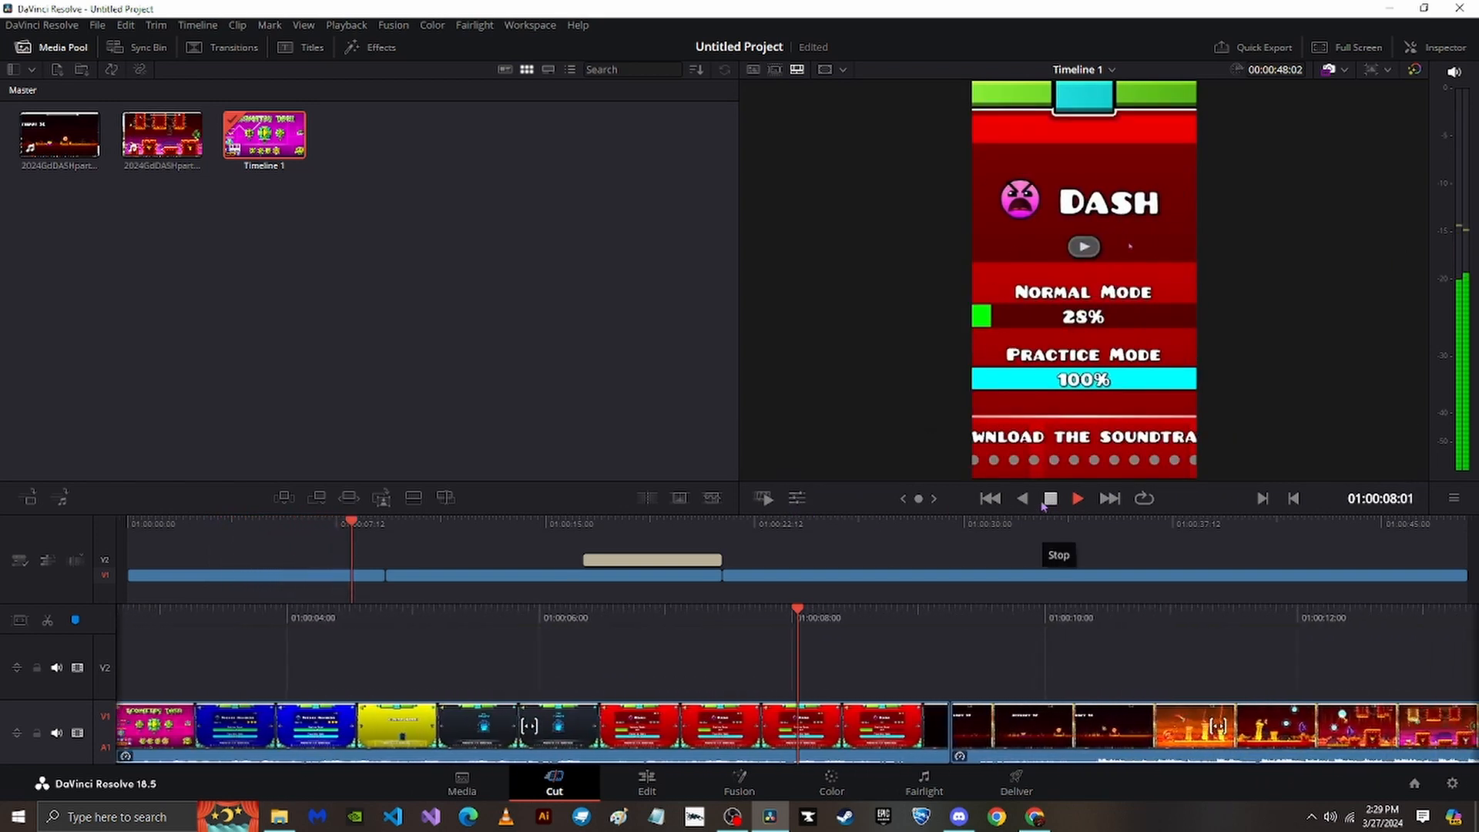
pyautogui.click(1049, 499)
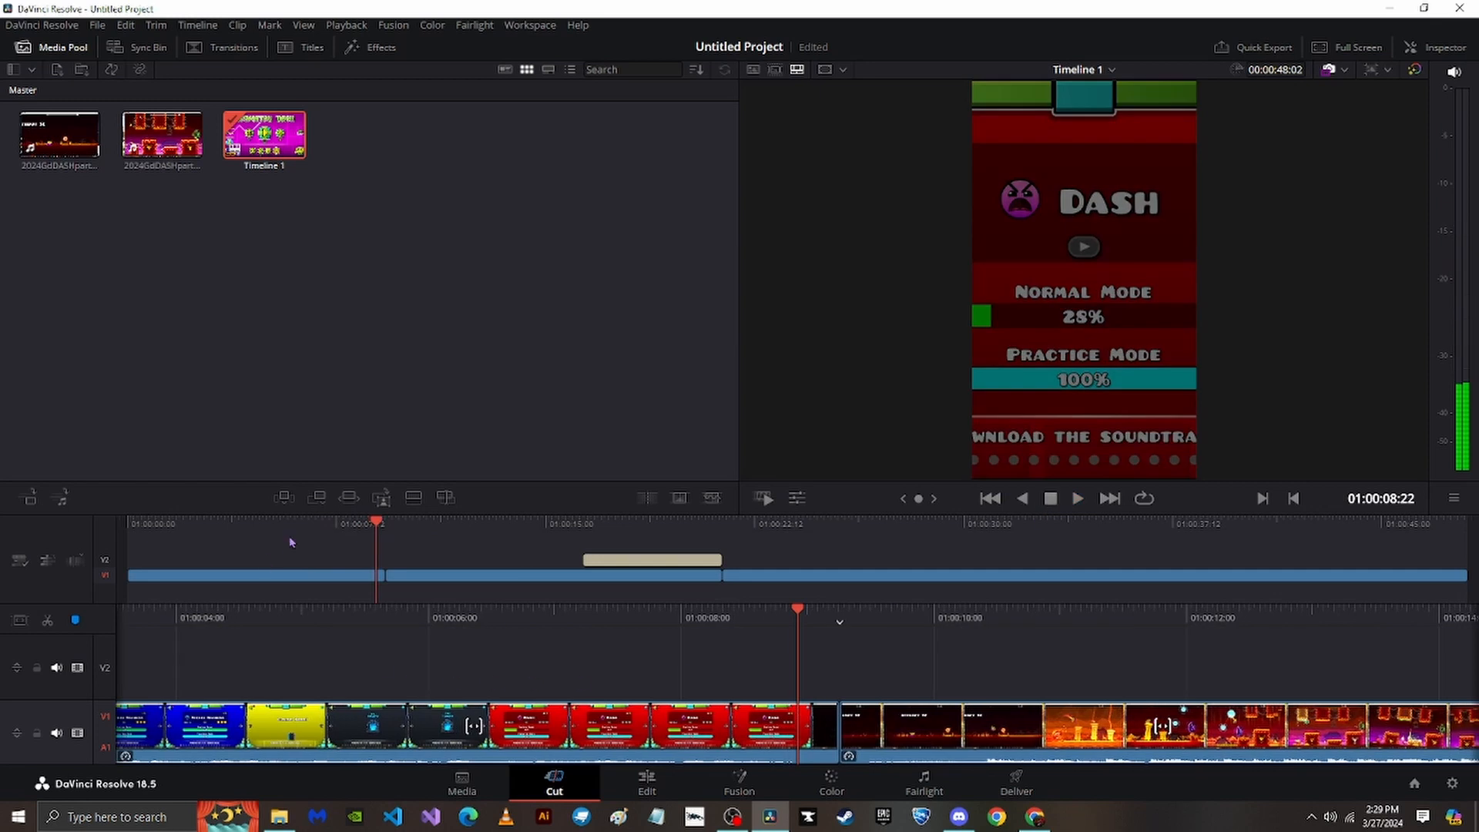
# Try scaling all Video 1 clips down to a zoom of 0.640, and undo the scaling.
pyautogui.moveTo(333, 592); pyautogui.dragTo(1042, 591)
pyautogui.click(798, 498)
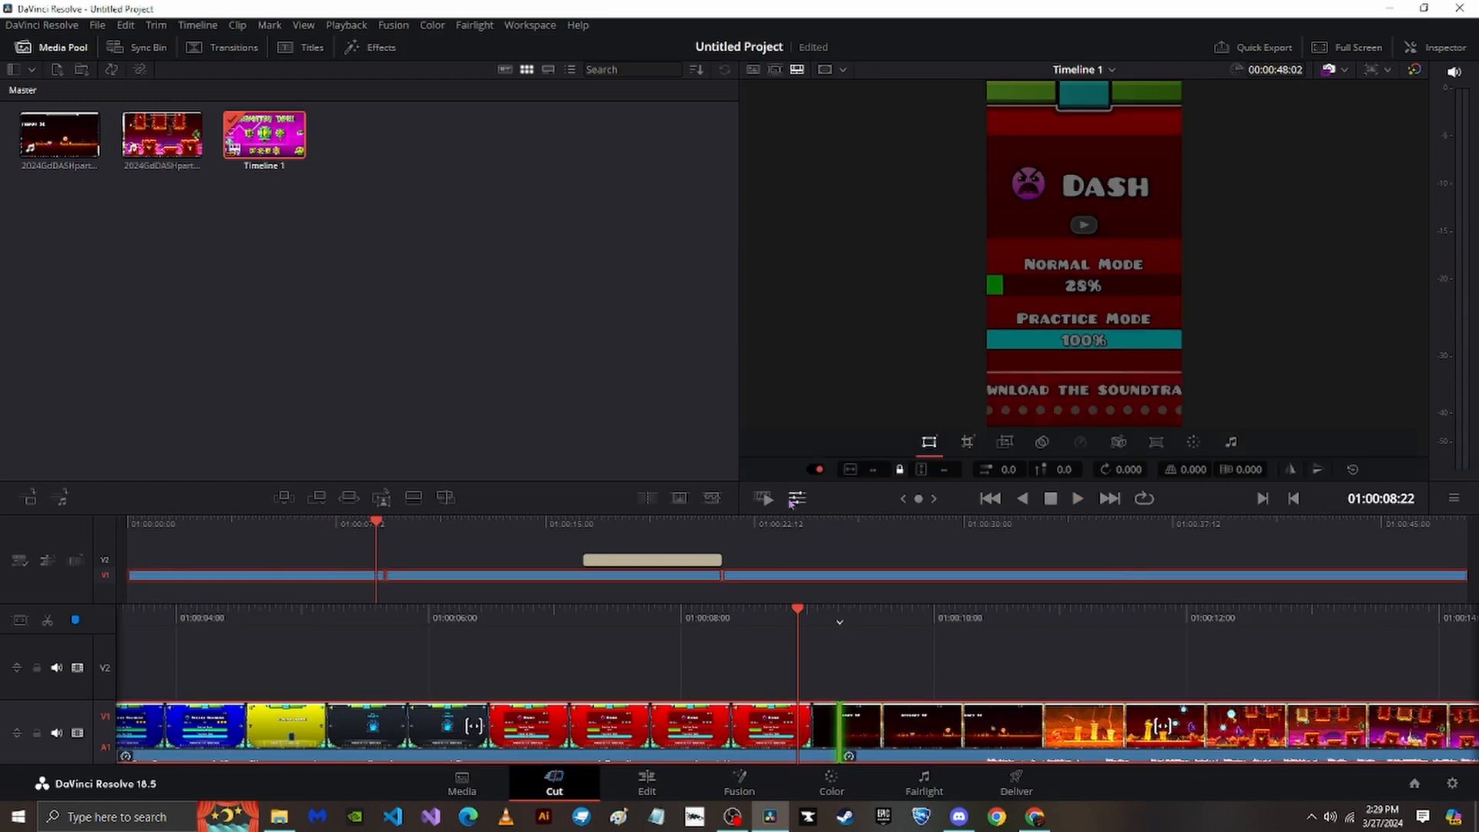
pyautogui.moveTo(876, 471); pyautogui.dragTo(834, 471)
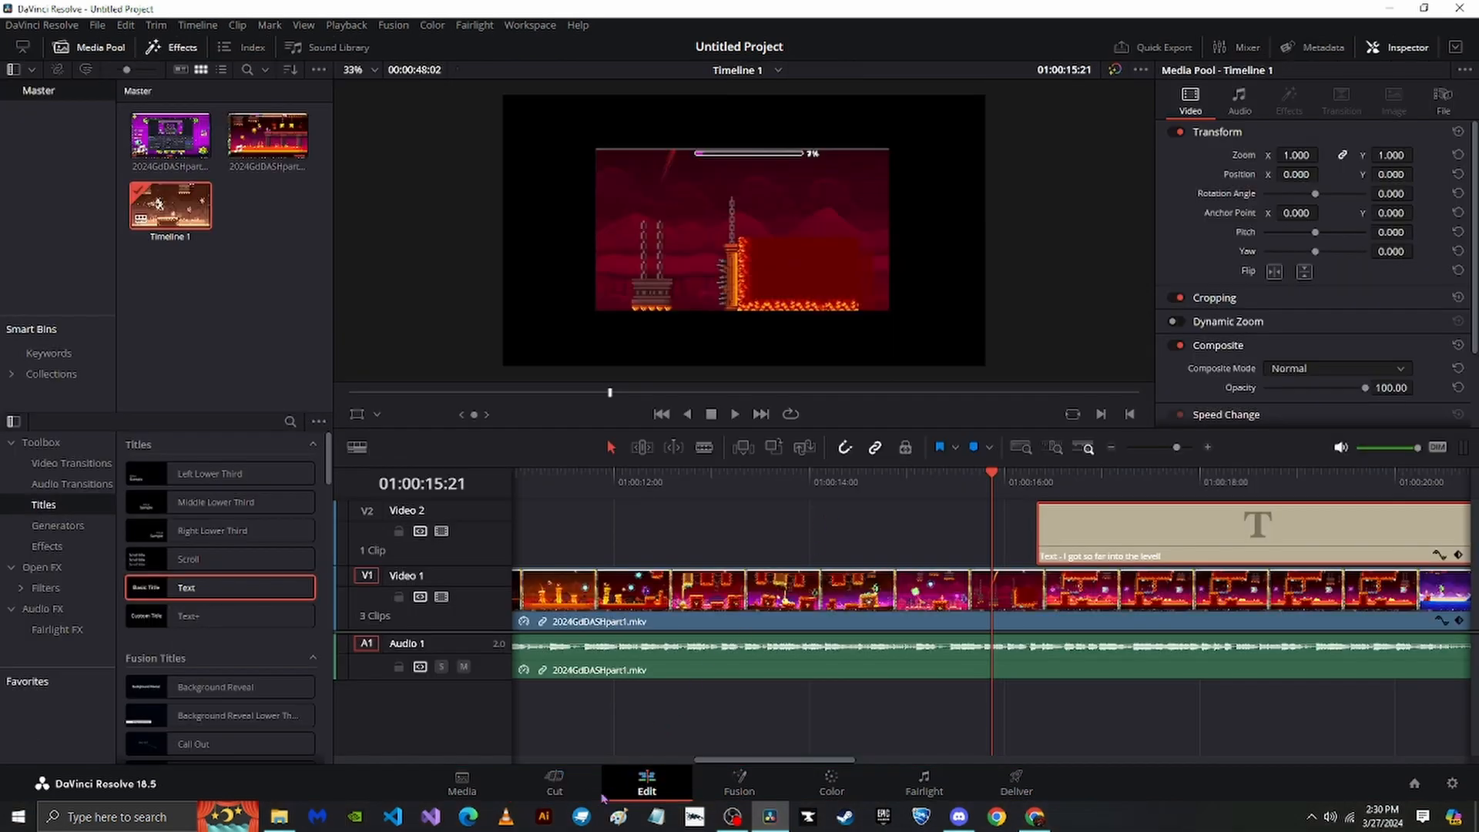
pyautogui.click(587, 794)
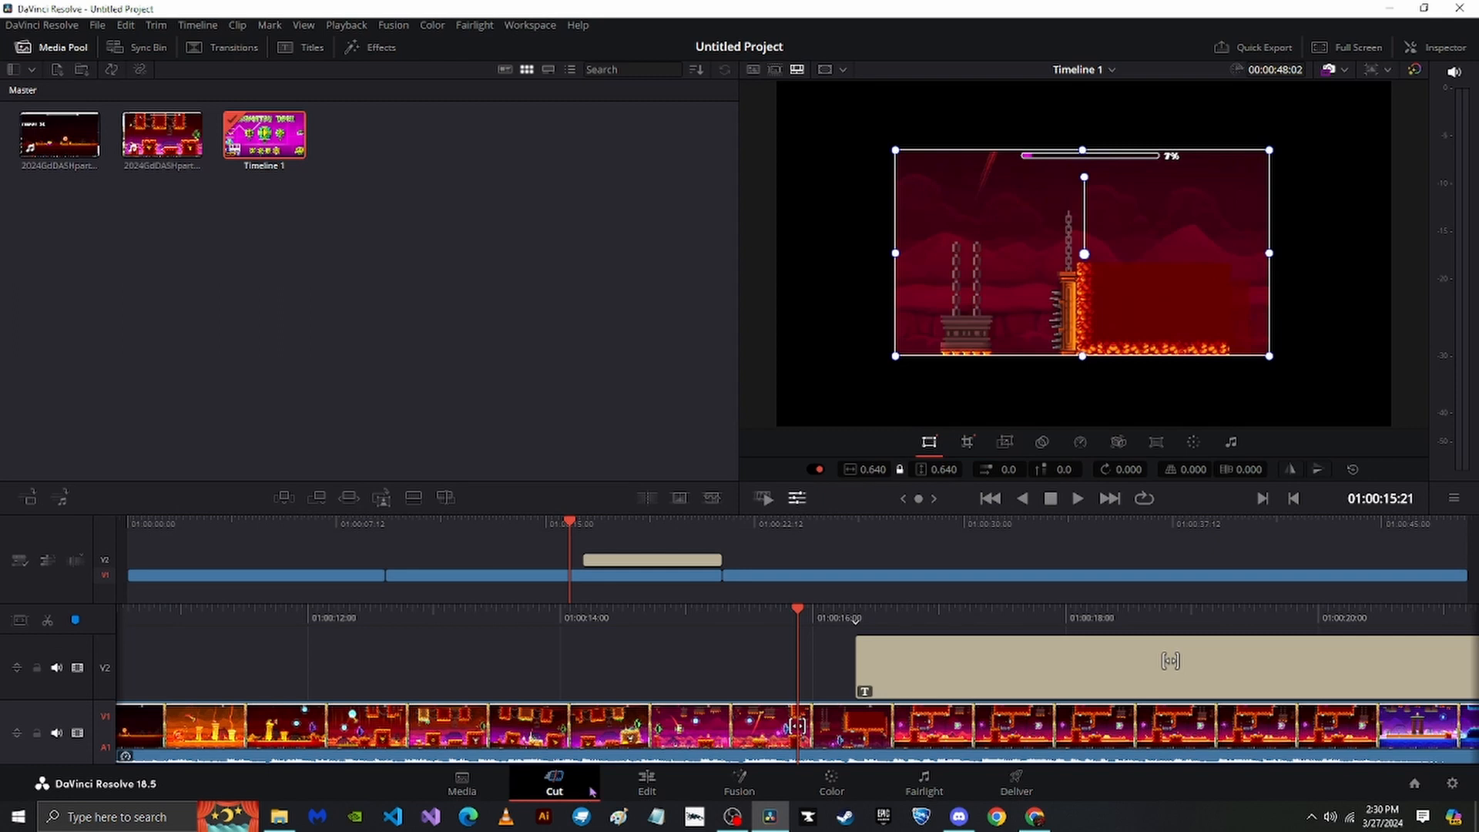
pyautogui.hotkey('ctrl', 'z')
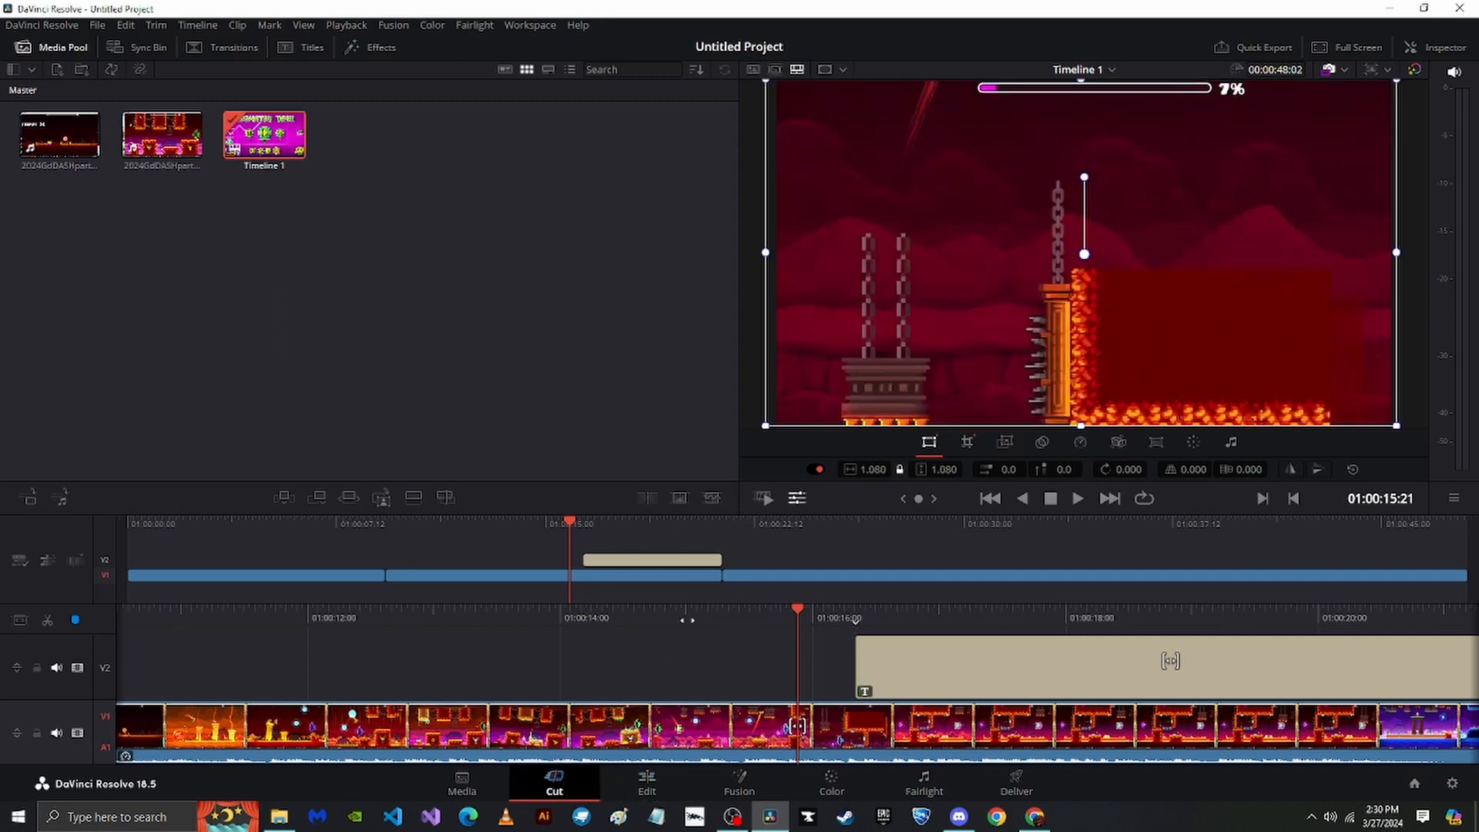
# Try to apply the Cross Iris transition to the first clip on Video 1.
pyautogui.moveTo(687, 620); pyautogui.dragTo(1129, 620)
pyautogui.click(237, 55)
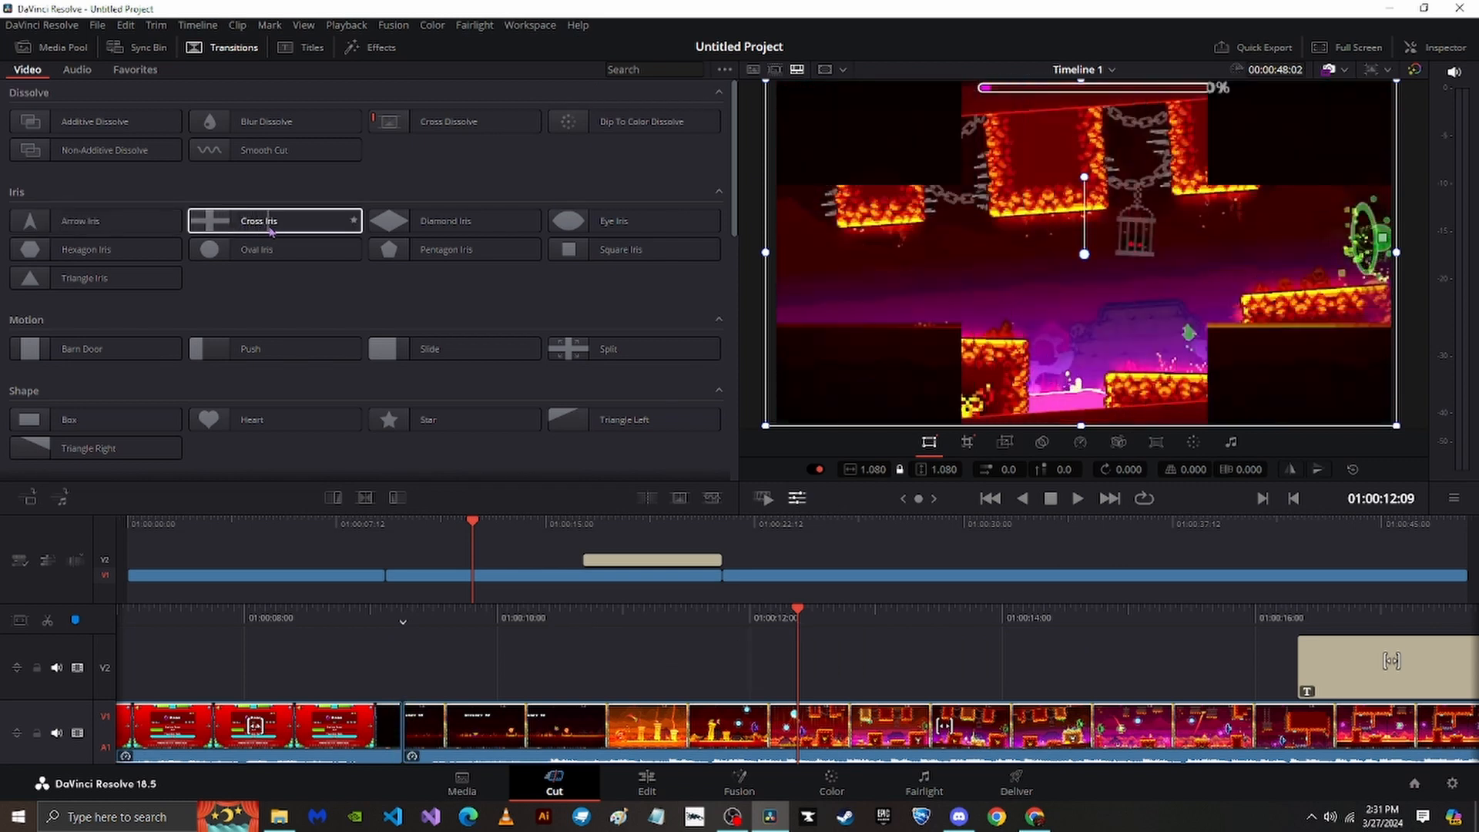
pyautogui.moveTo(517, 612); pyautogui.dragTo(1110, 598)
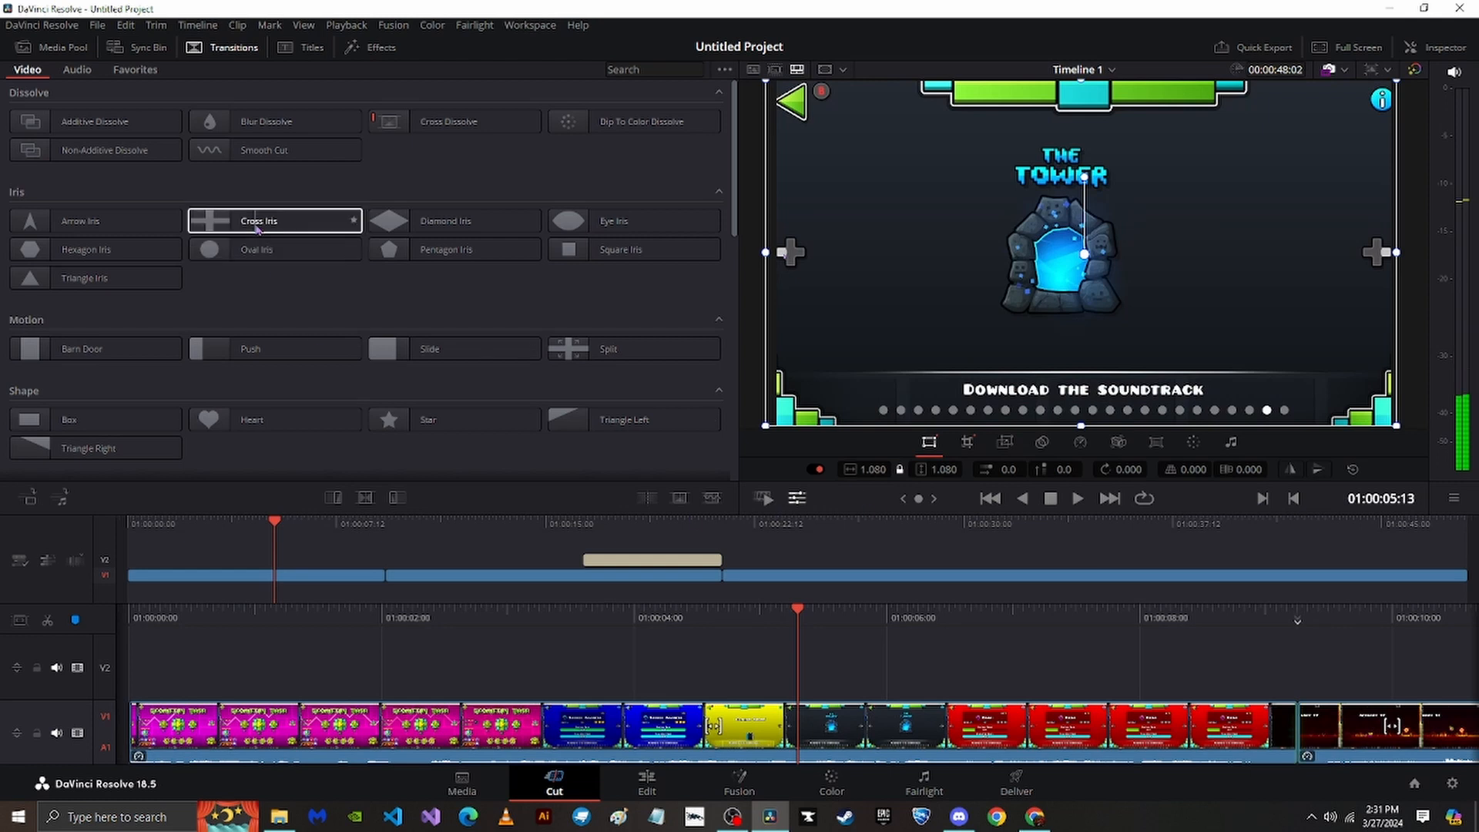
pyautogui.moveTo(255, 222); pyautogui.dragTo(681, 722)
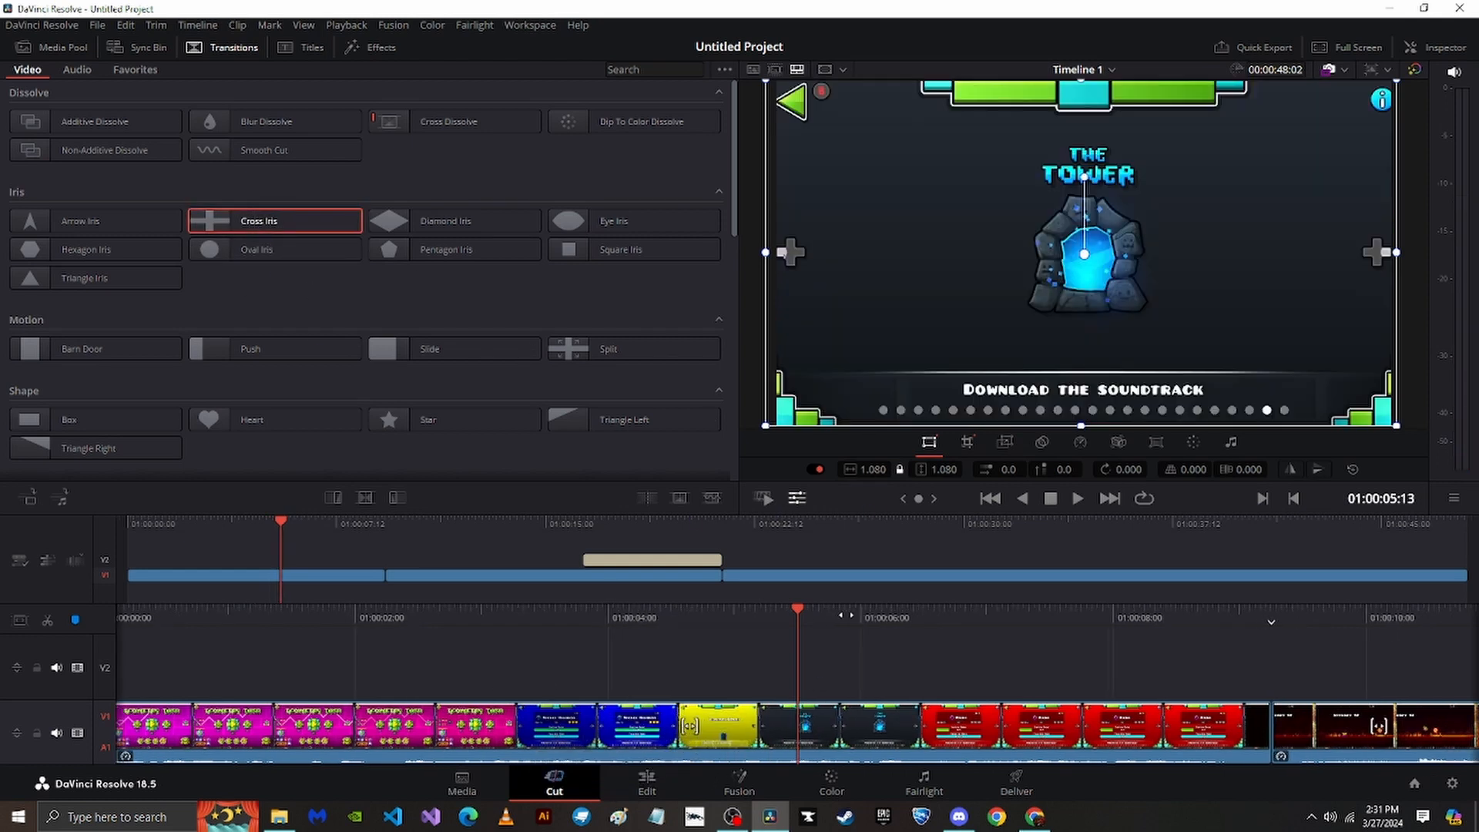
pyautogui.moveTo(845, 619); pyautogui.dragTo(1009, 612)
# Preview an Arrow Iris transition at the start of the first Video 1 clip and delete it.
pyautogui.click(154, 223)
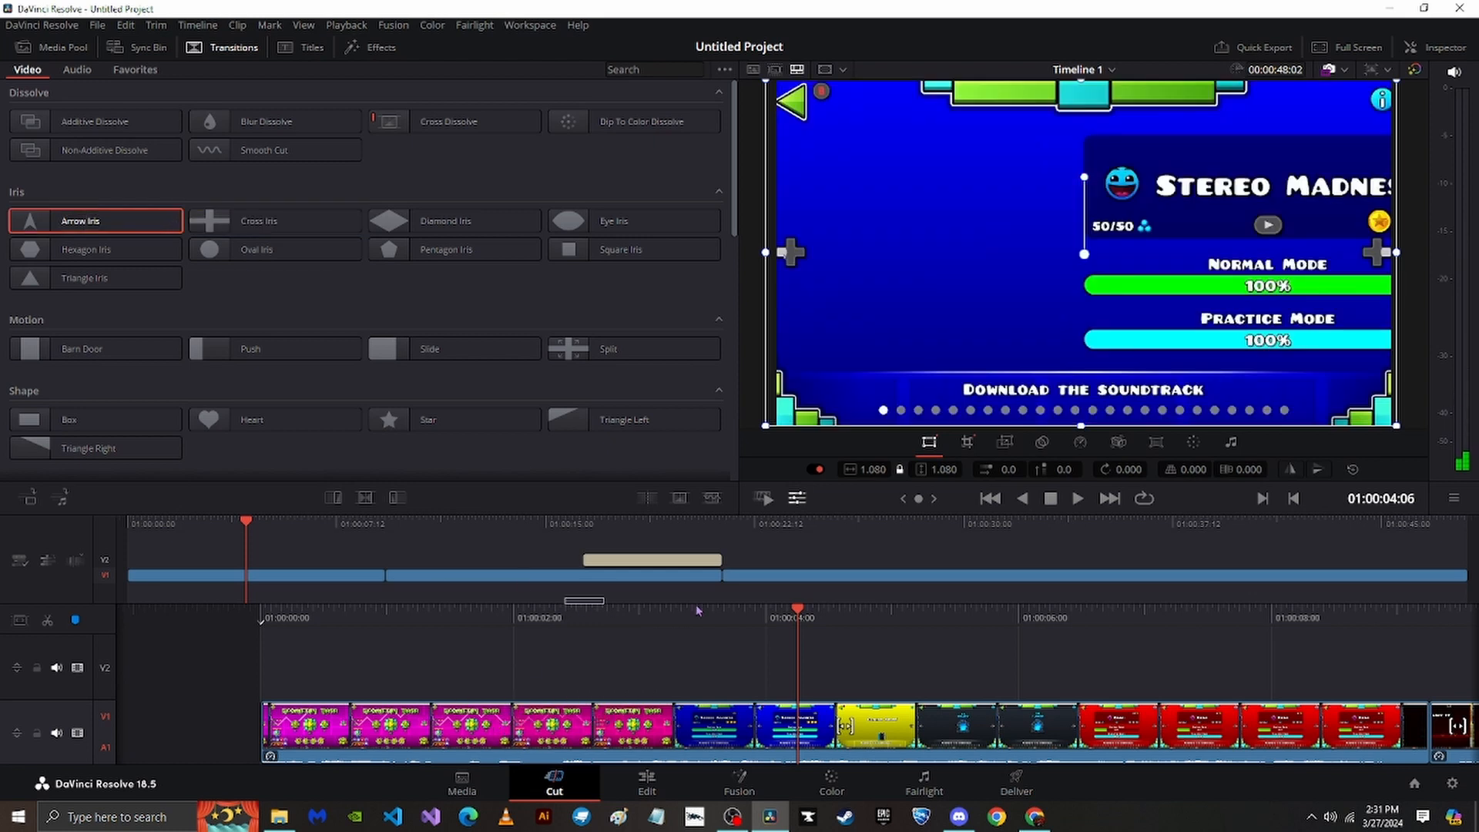
pyautogui.moveTo(826, 610); pyautogui.dragTo(1371, 621)
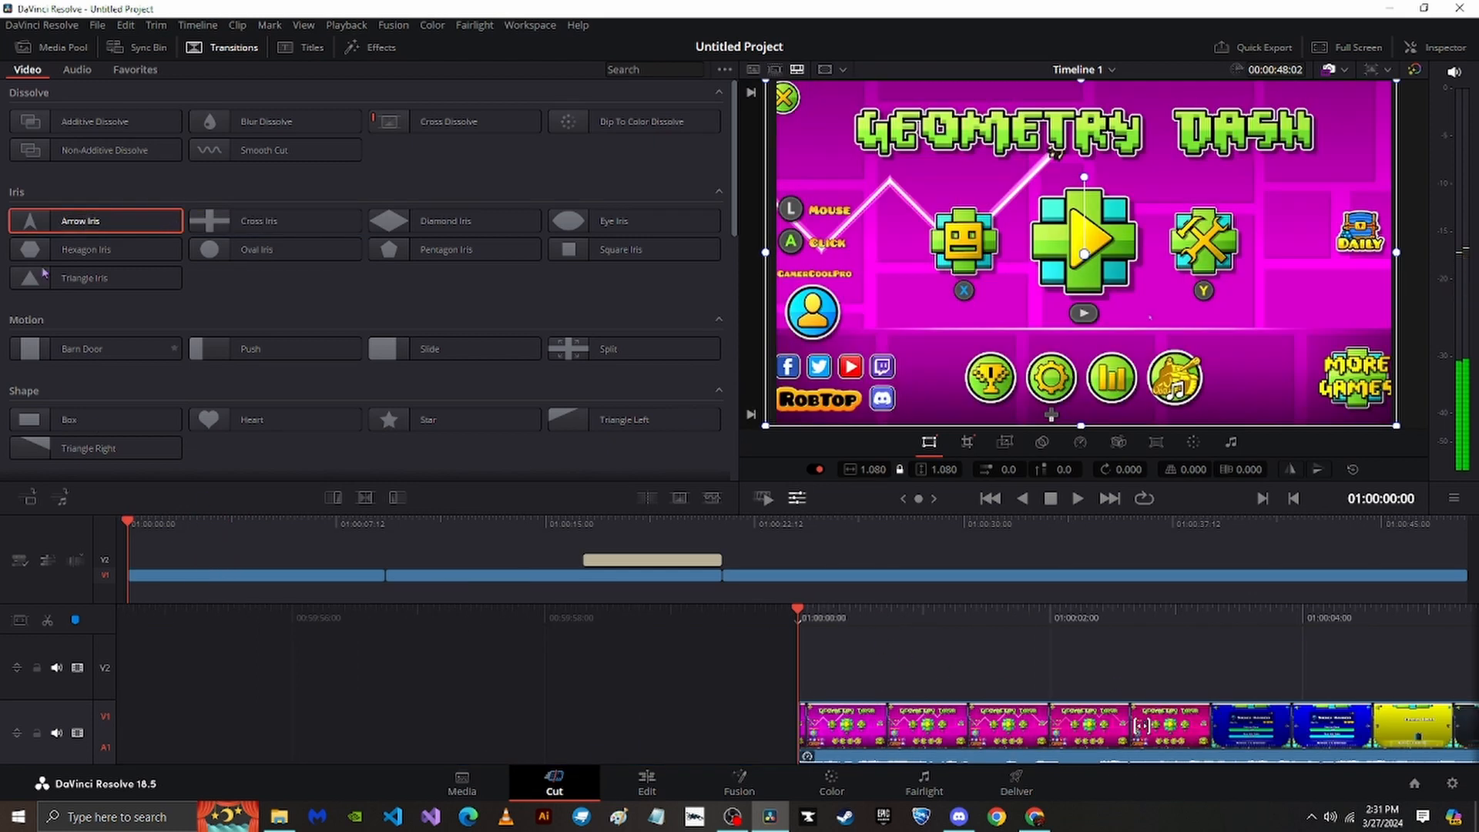
pyautogui.moveTo(77, 221); pyautogui.dragTo(843, 734)
pyautogui.click(1076, 499)
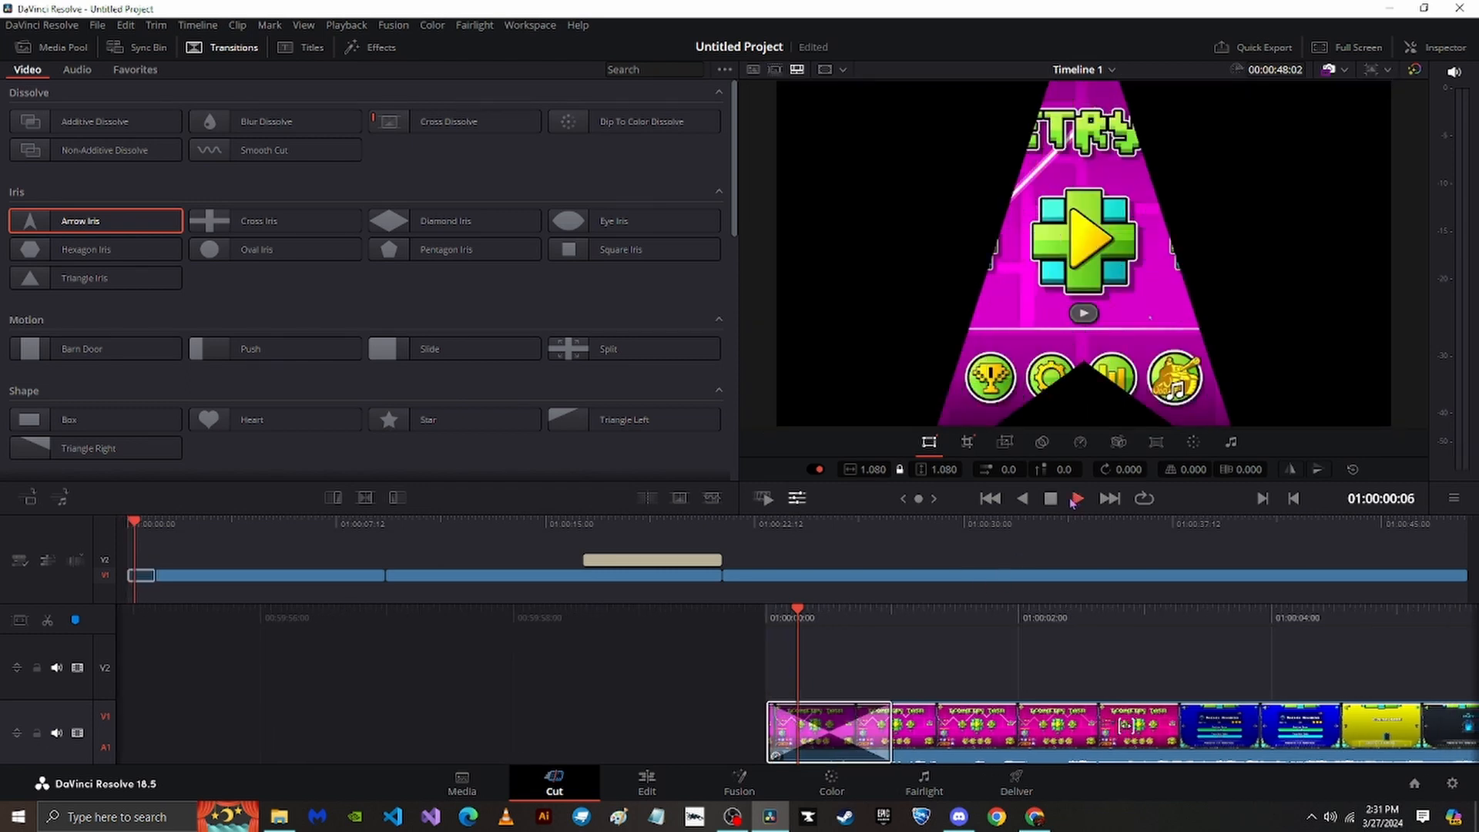
pyautogui.click(646, 738)
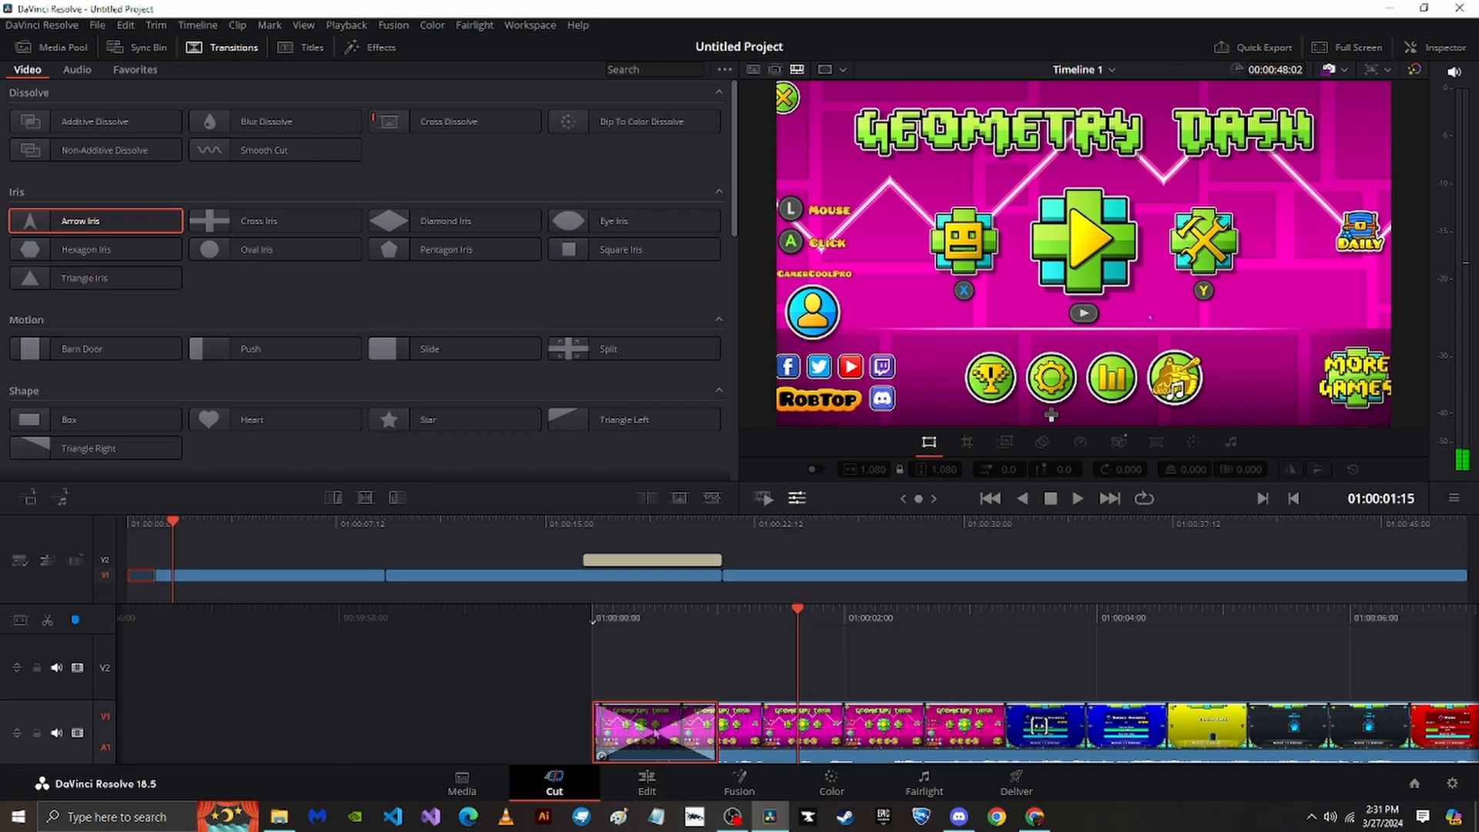
pyautogui.press('Delete')
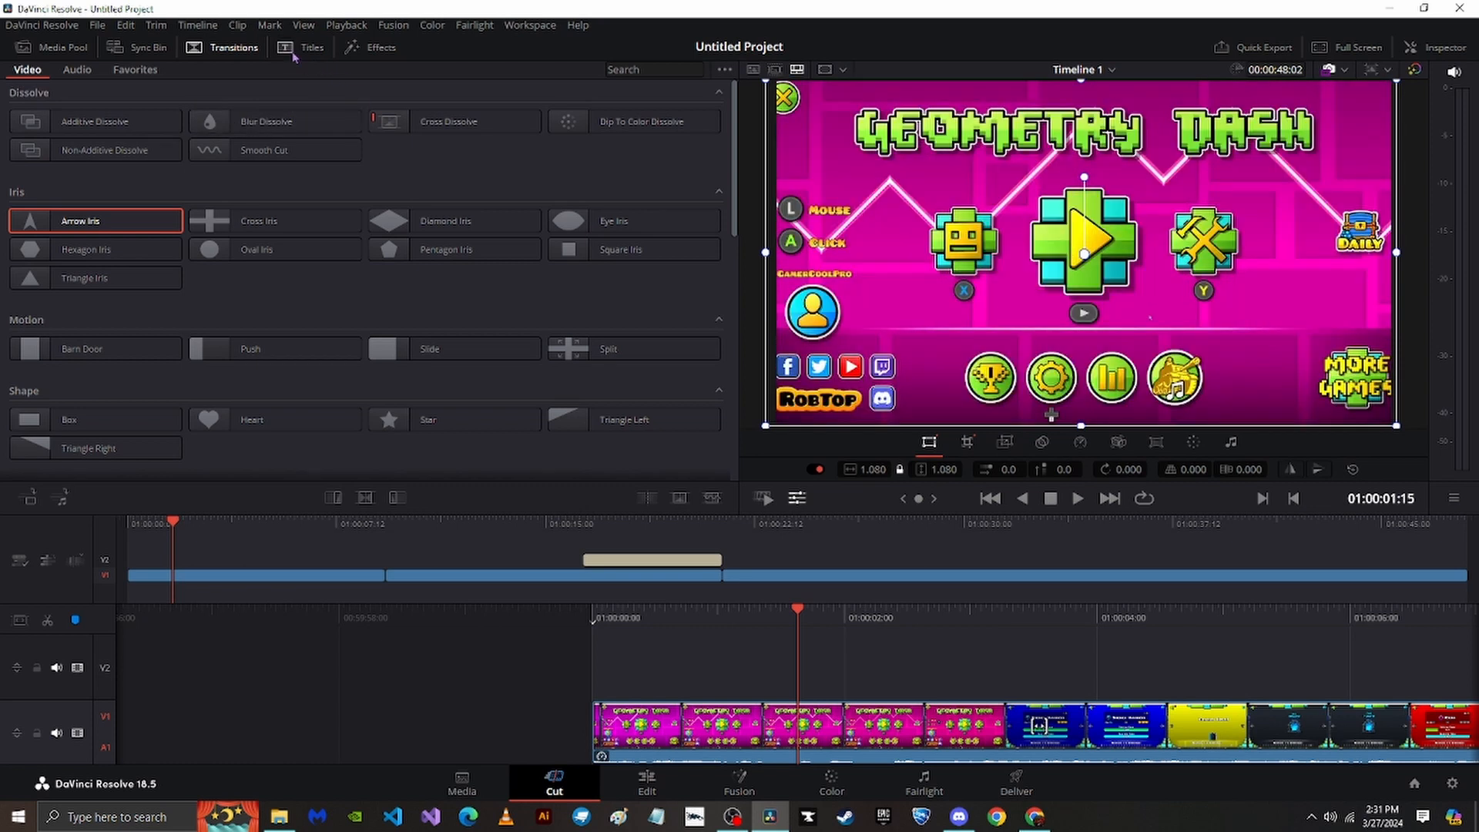
# Look through the available titles and the video effects from Fusion Effects to Resolve FX Warp.
pyautogui.click(296, 49)
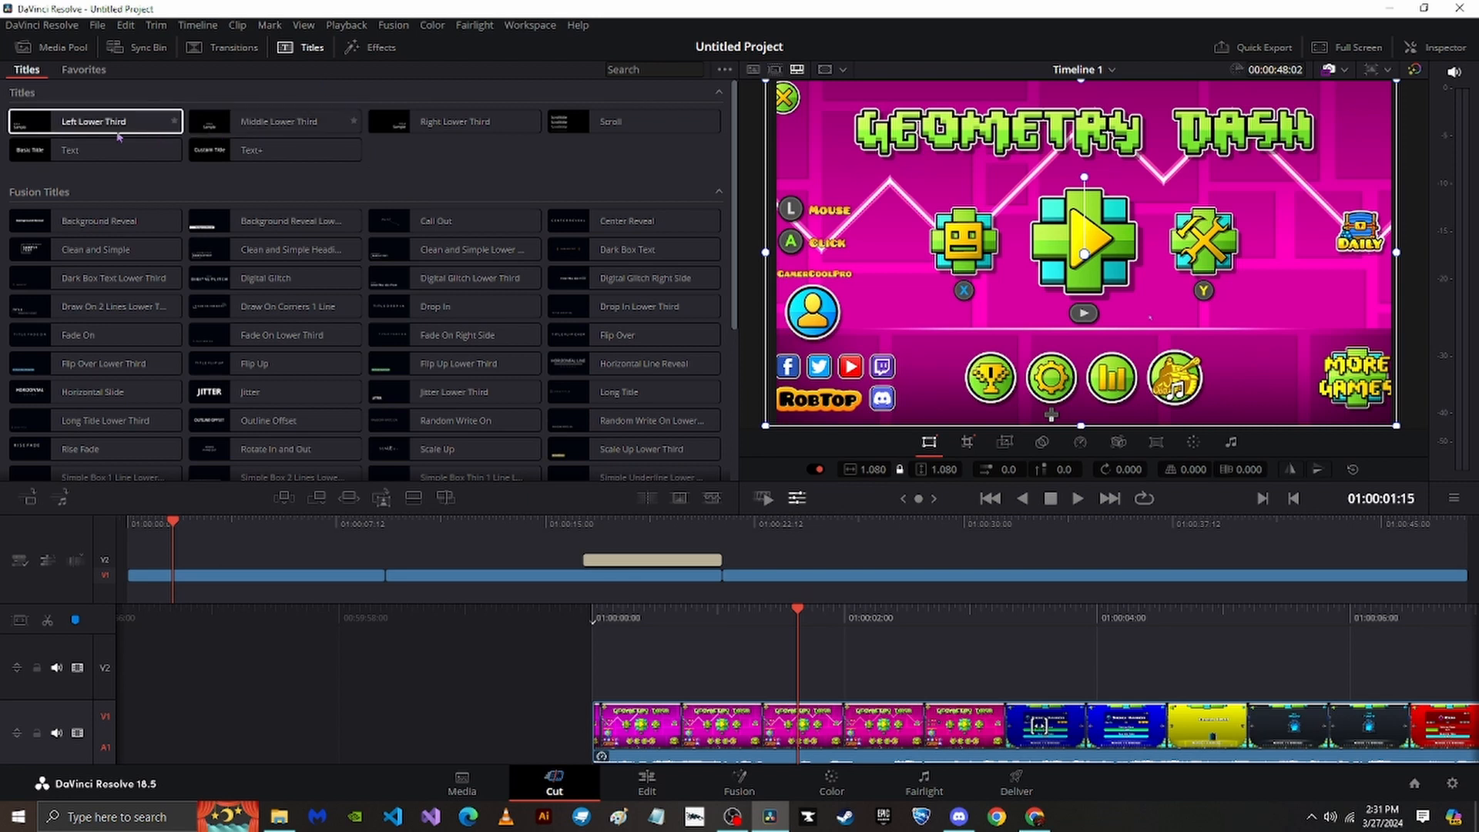
pyautogui.click(377, 50)
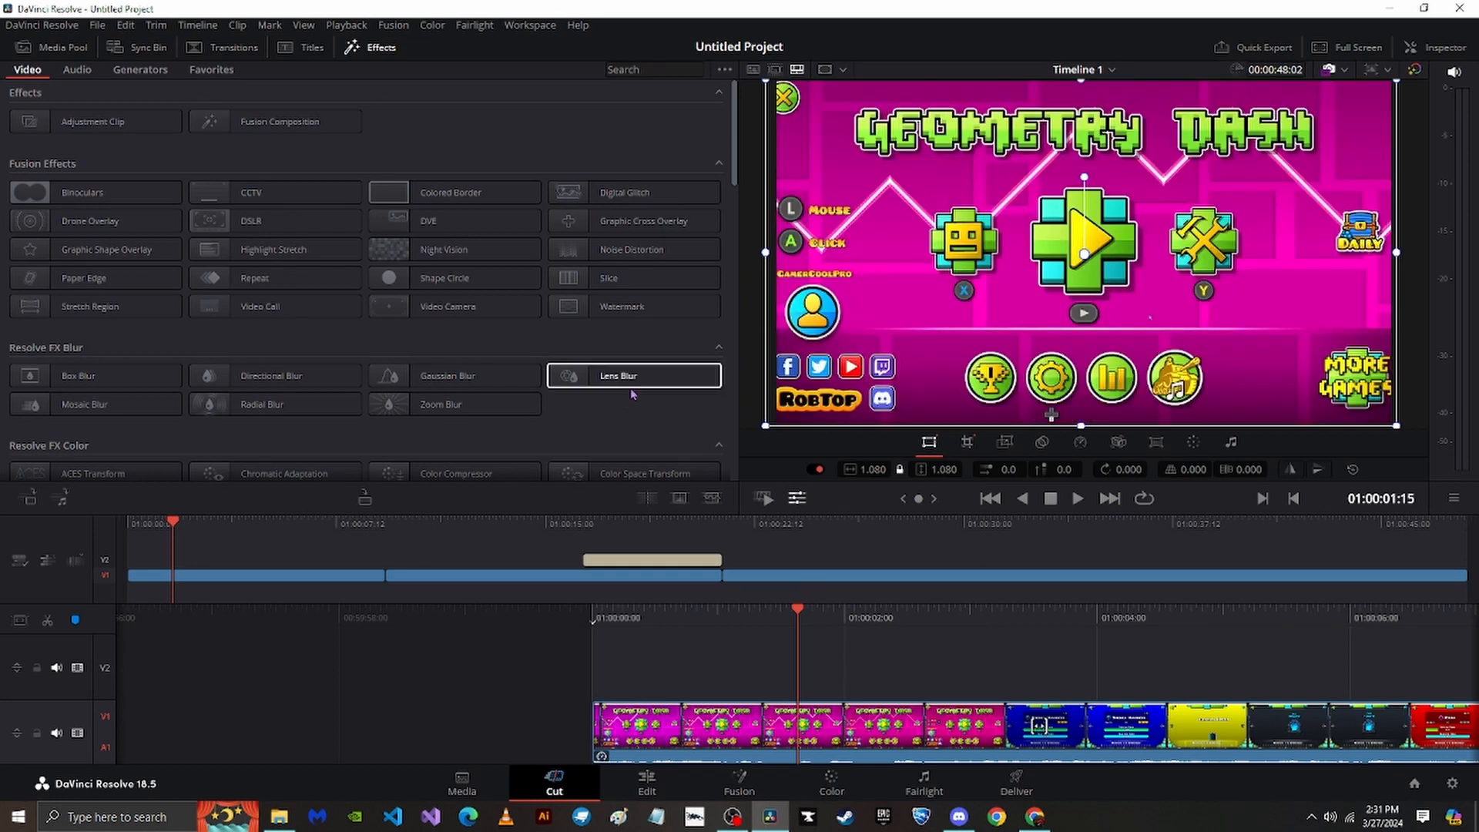
pyautogui.scroll(-10, 639, 385)
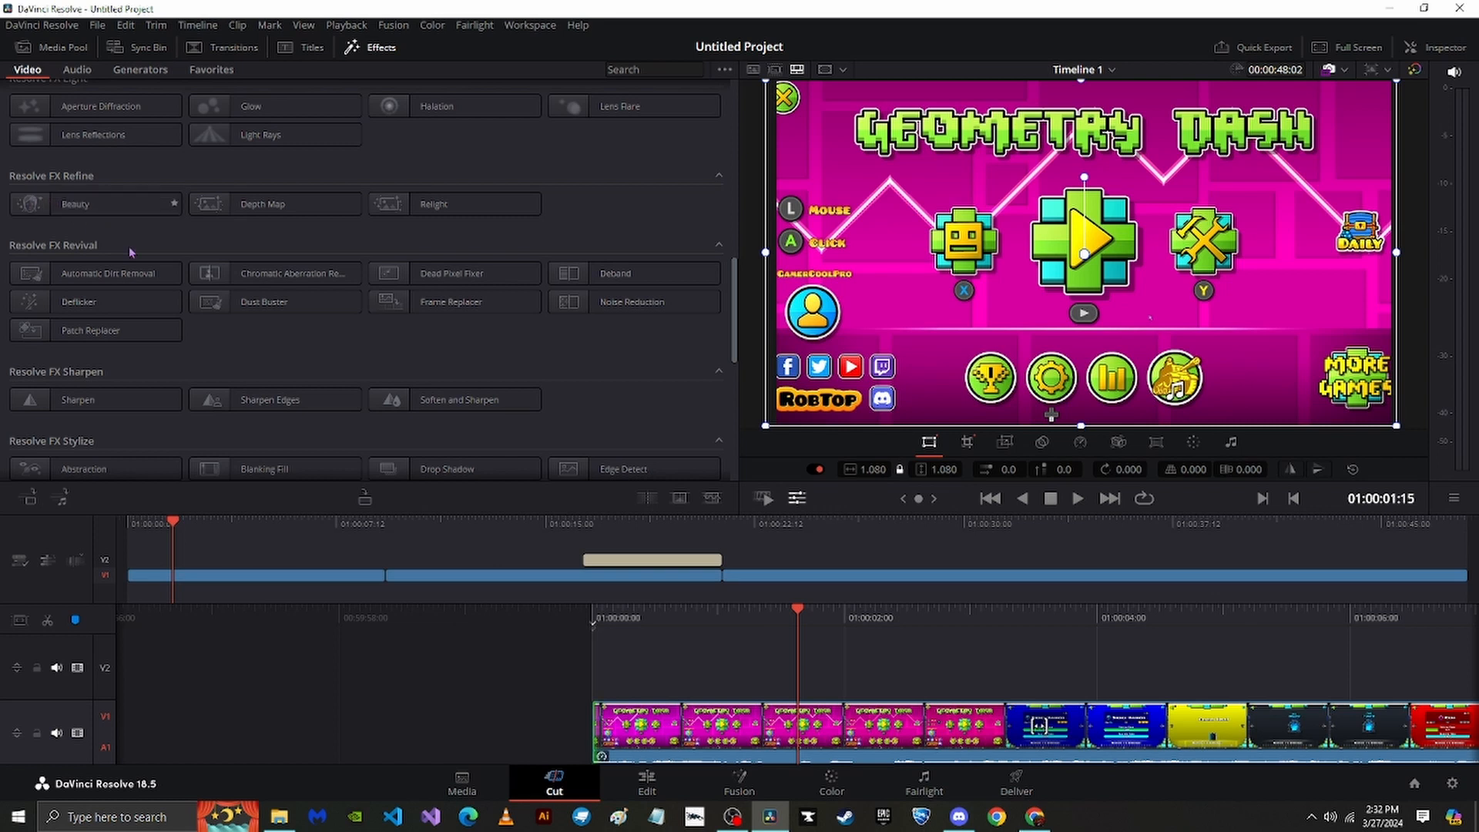
pyautogui.scroll(-10, 92, 291)
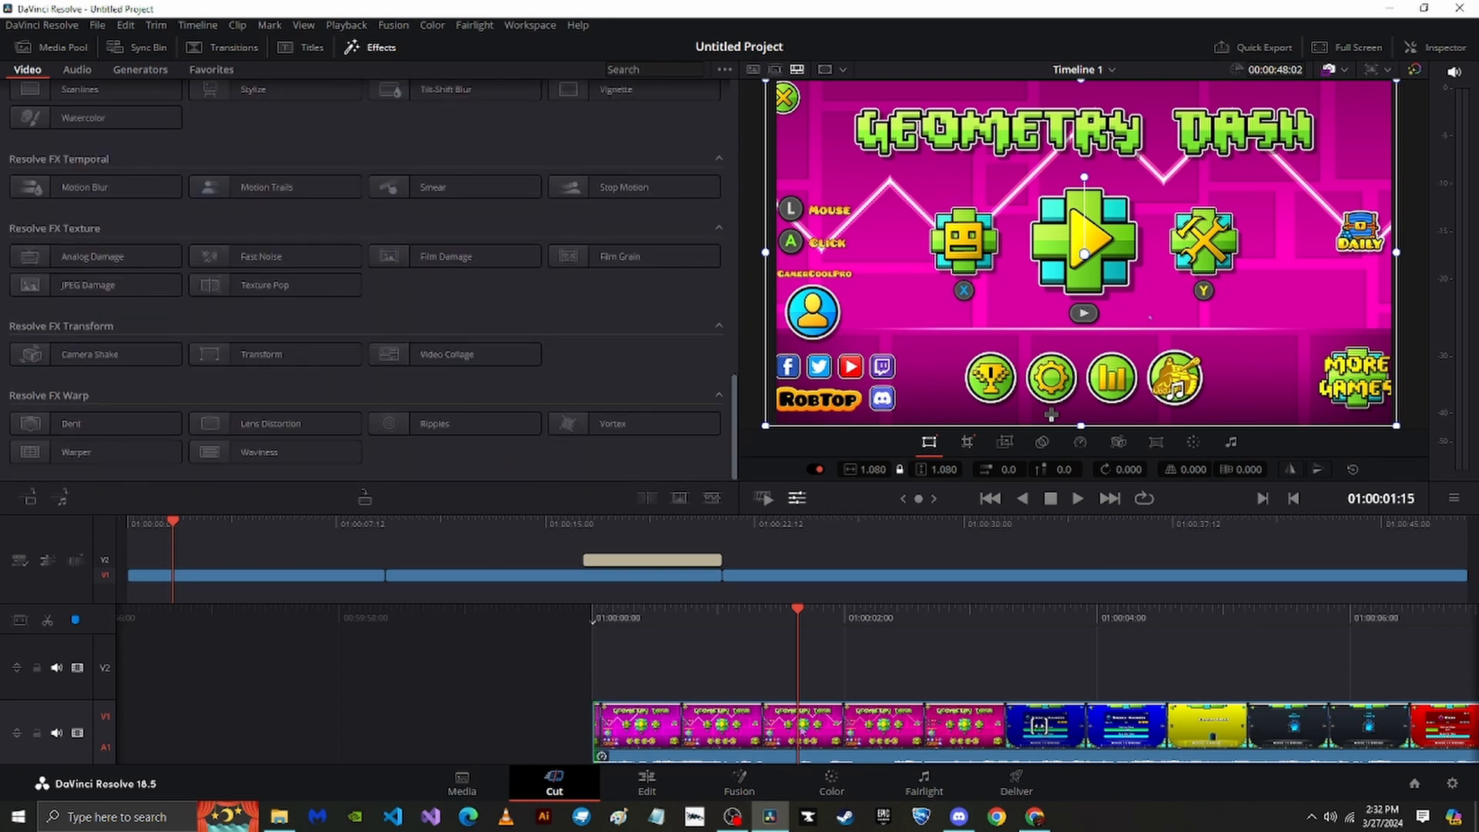
# Examine the first clip's properties on the Edit page and its node graph on the Fusion page.
pyautogui.click(647, 782)
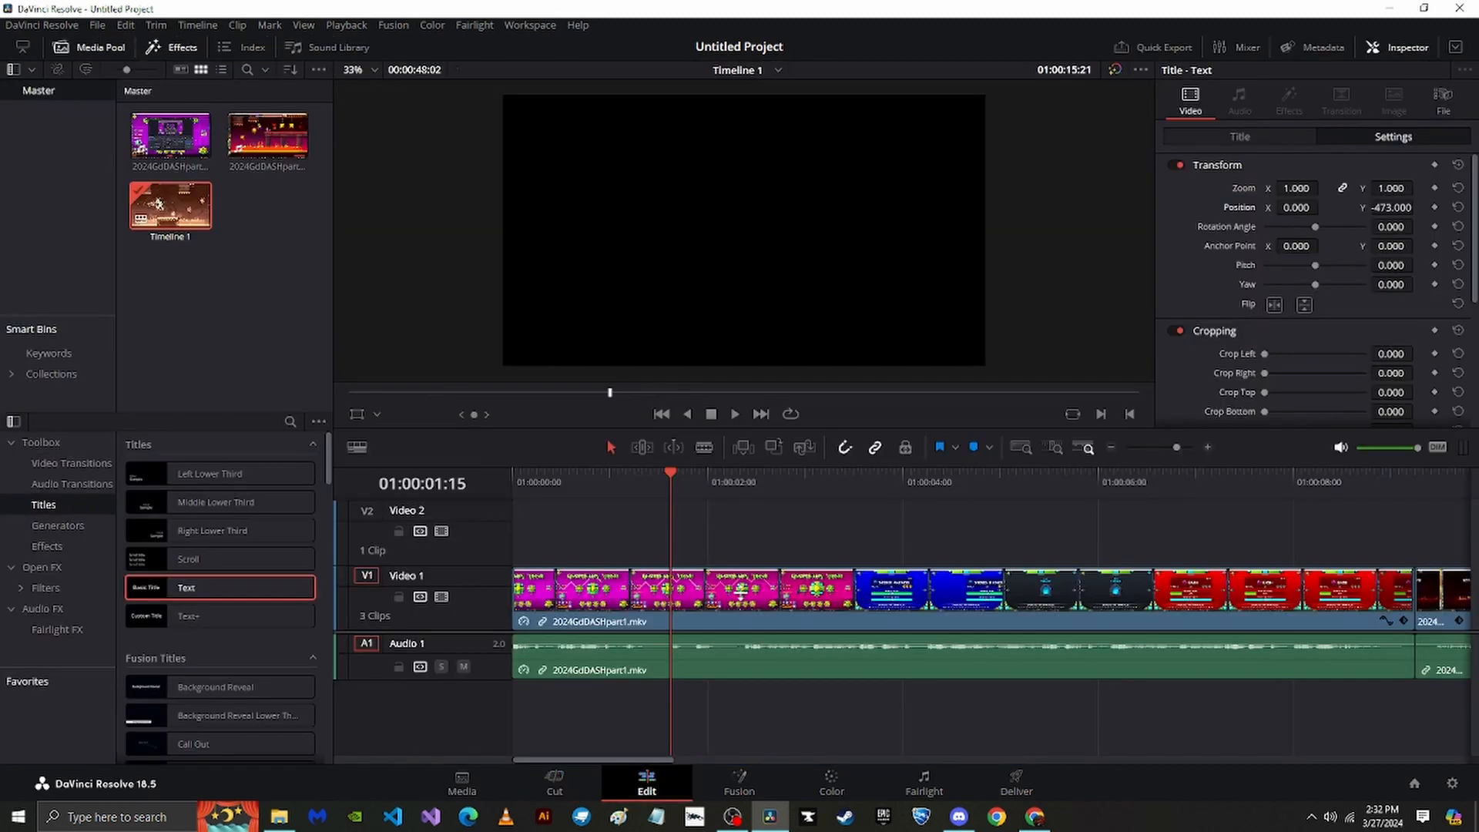
pyautogui.click(766, 588)
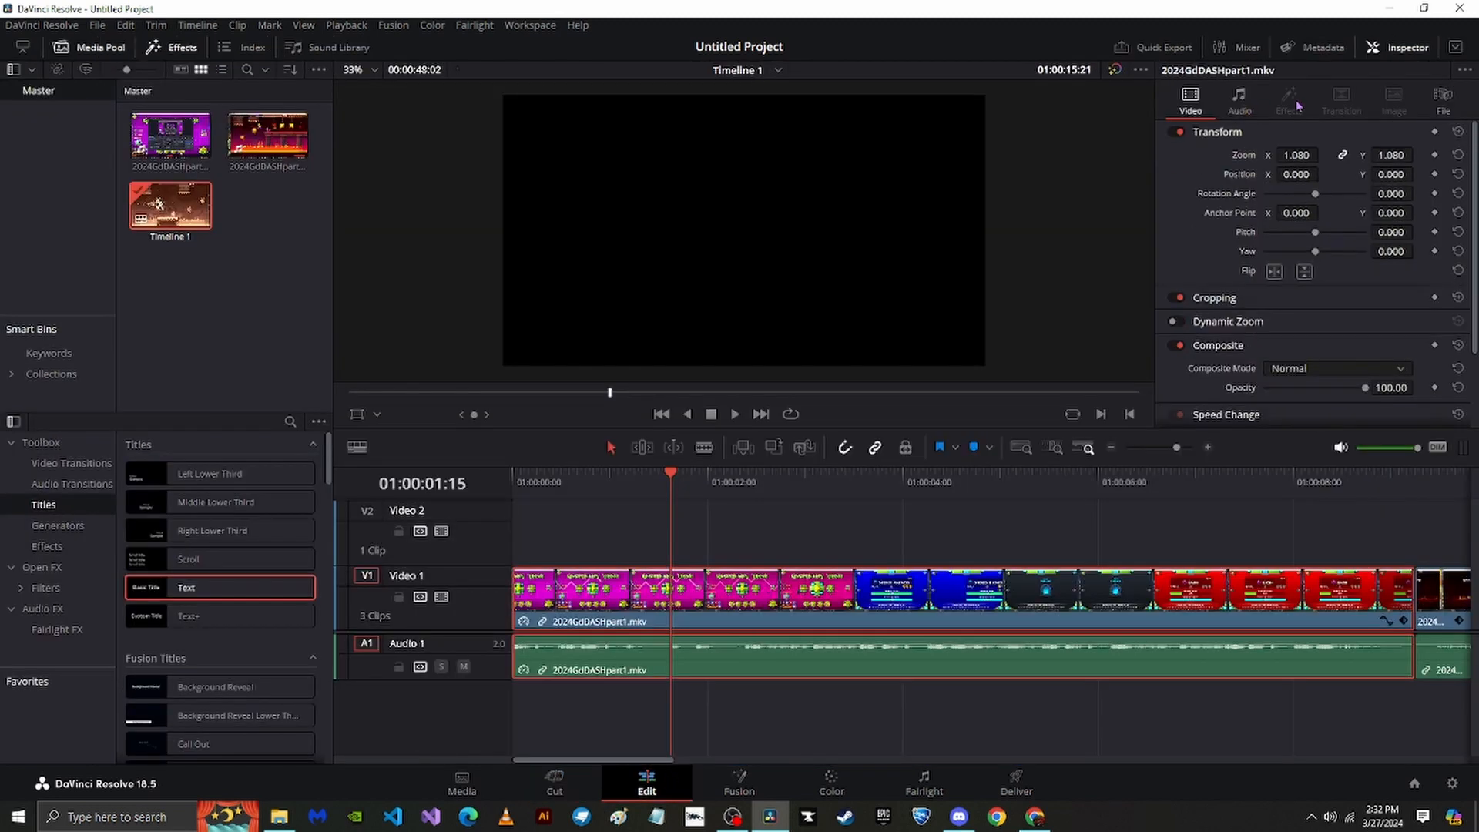
pyautogui.click(867, 547)
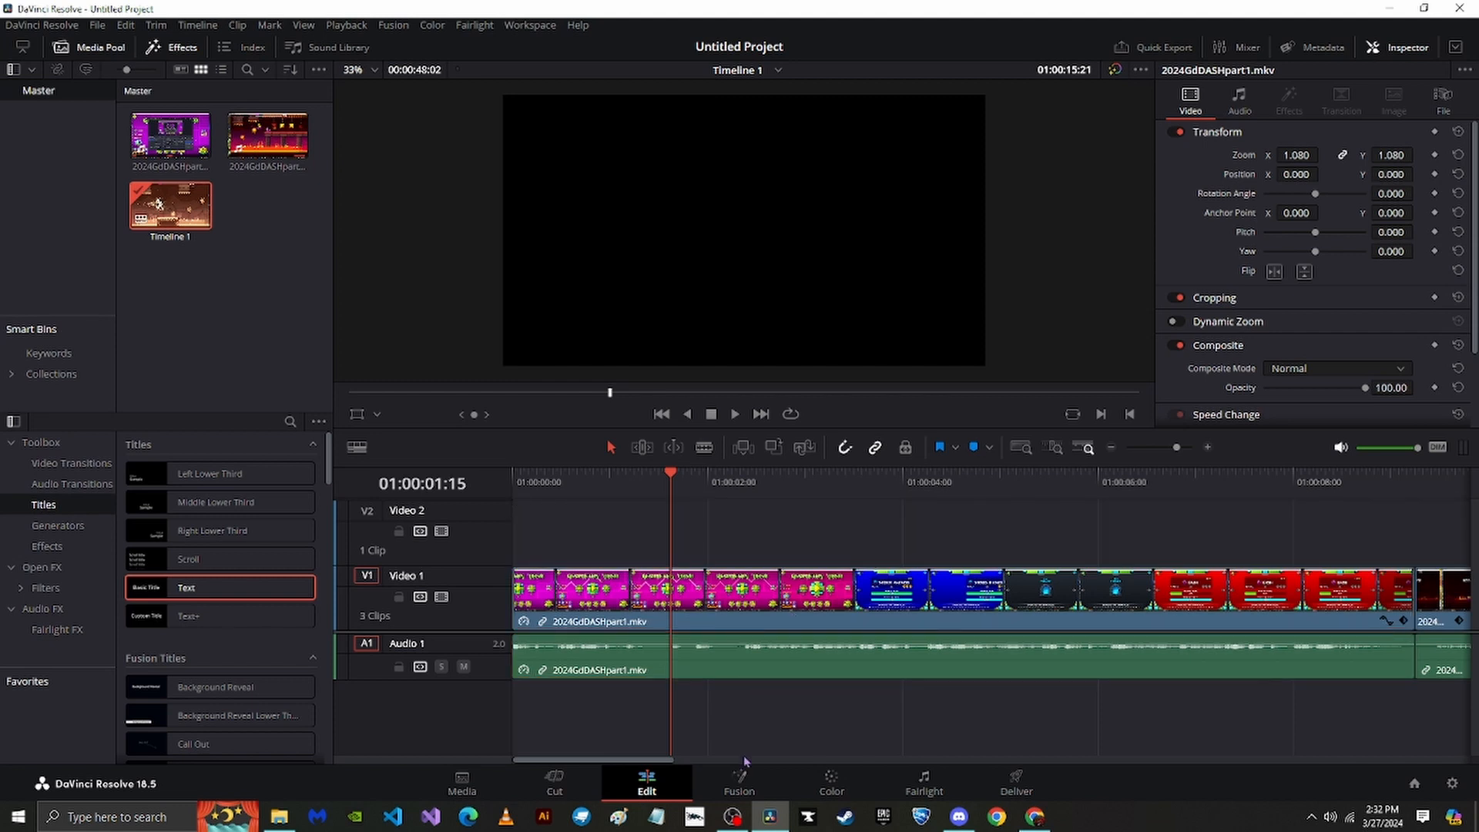
pyautogui.click(737, 782)
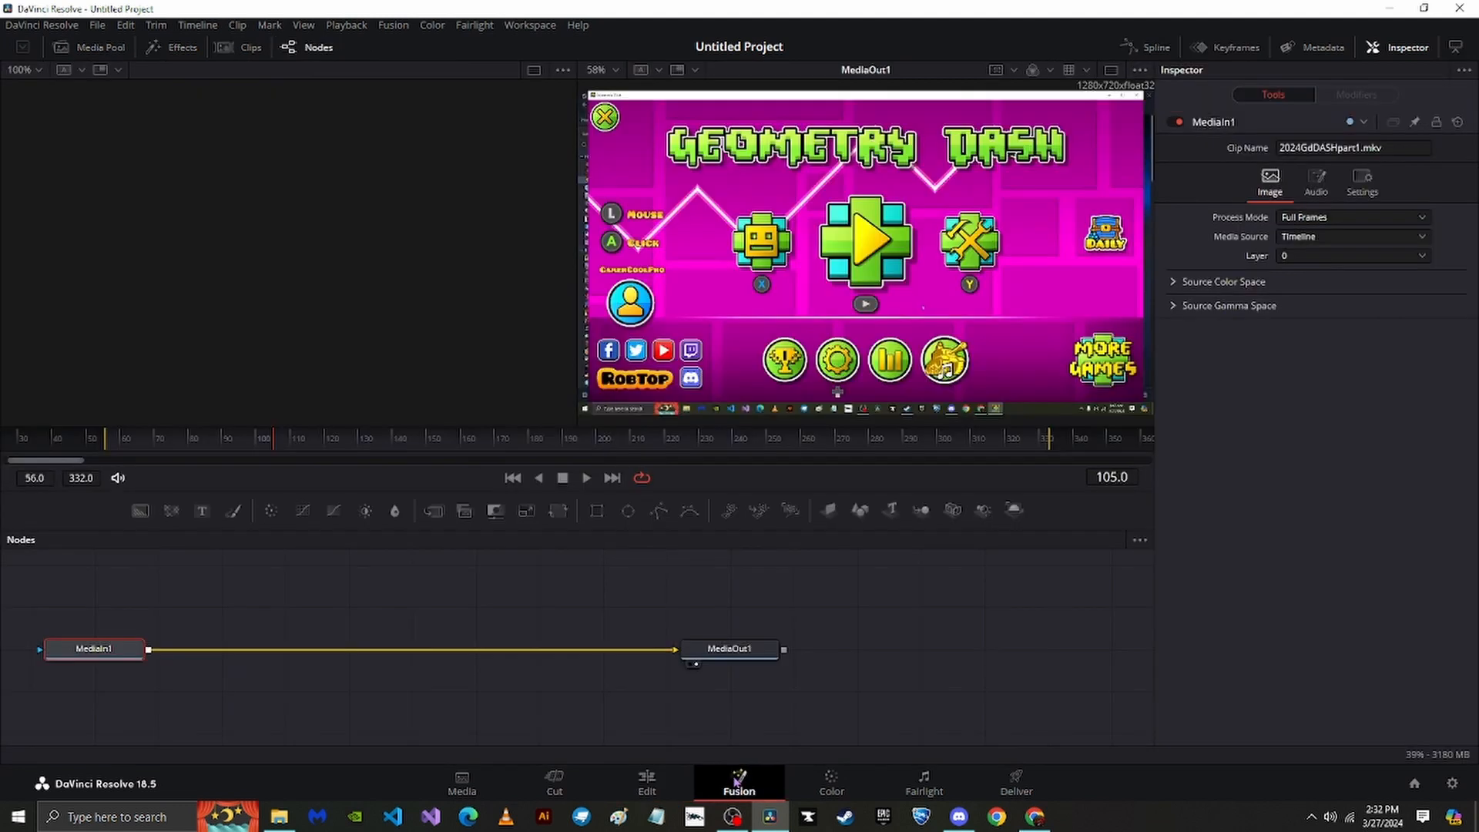
pyautogui.click(648, 782)
# Scrub through the timeline and review the playback of the last clip on Video 1 on the Cut page.
pyautogui.moveTo(762, 483); pyautogui.dragTo(1147, 516)
pyautogui.click(554, 781)
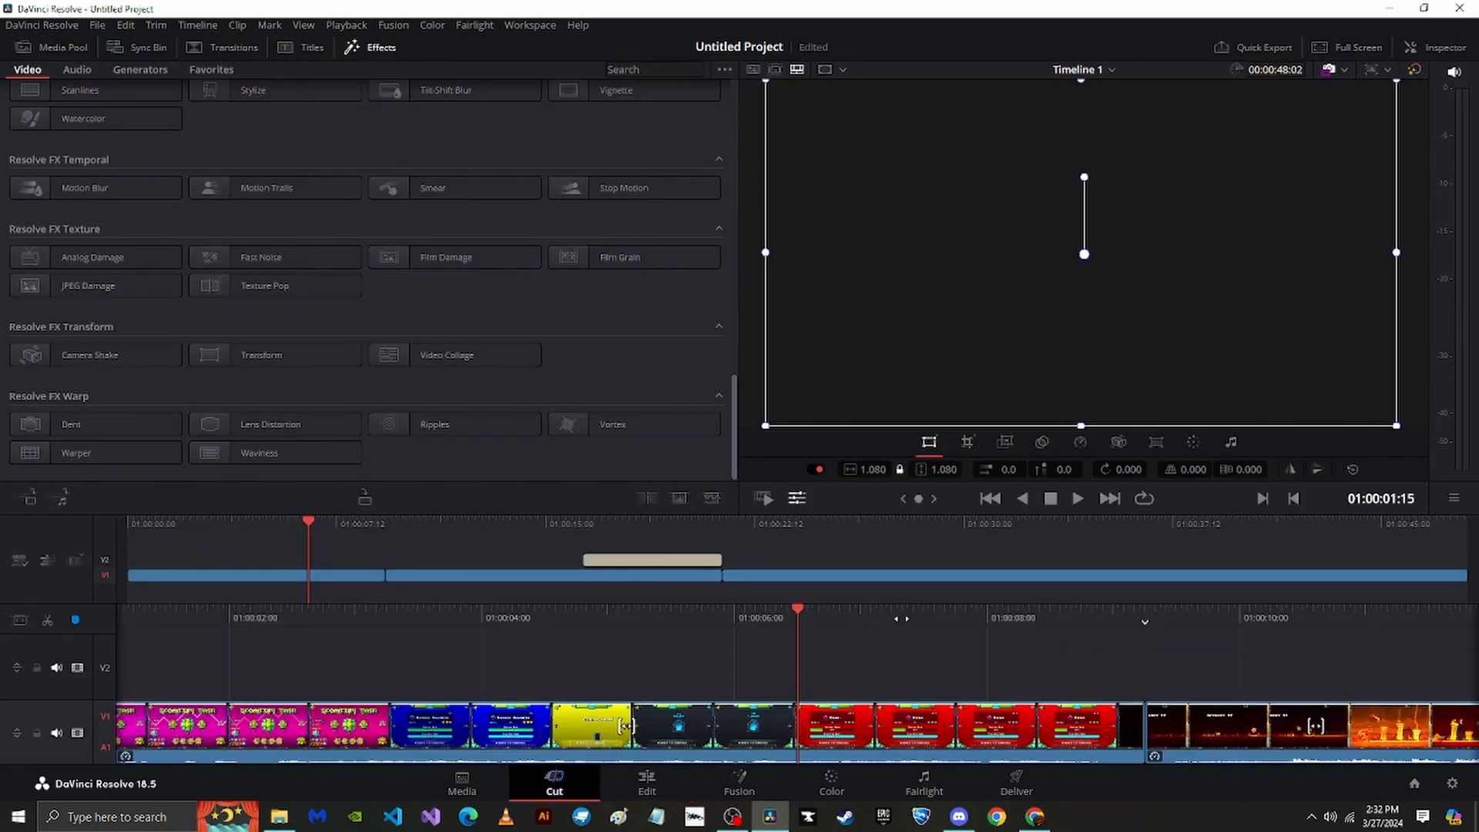
pyautogui.moveTo(815, 532); pyautogui.dragTo(1204, 533)
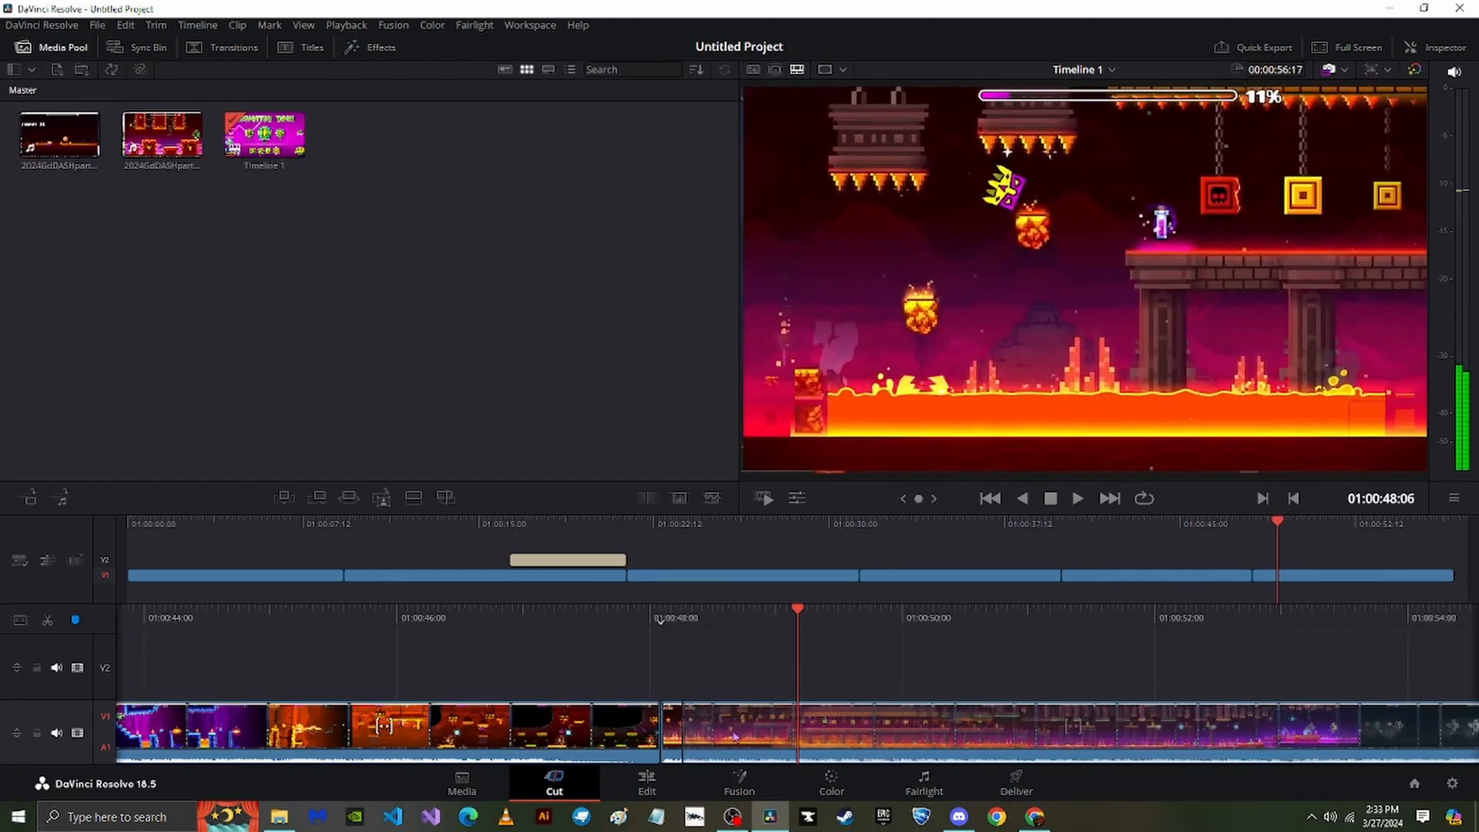
pyautogui.press('space')
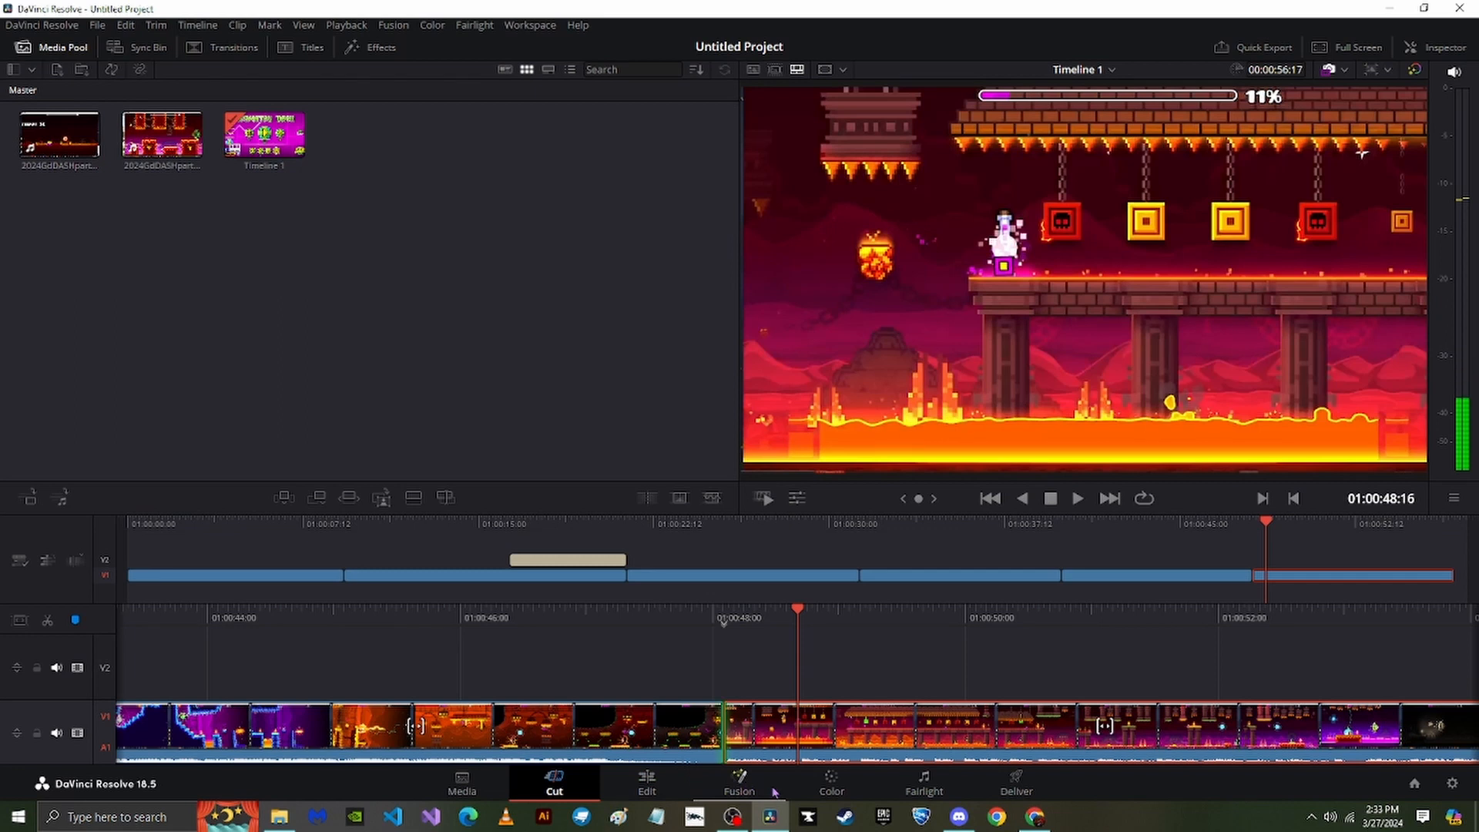
# Play the last Video 1 clip from near its start on the Fusion page.
pyautogui.click(741, 784)
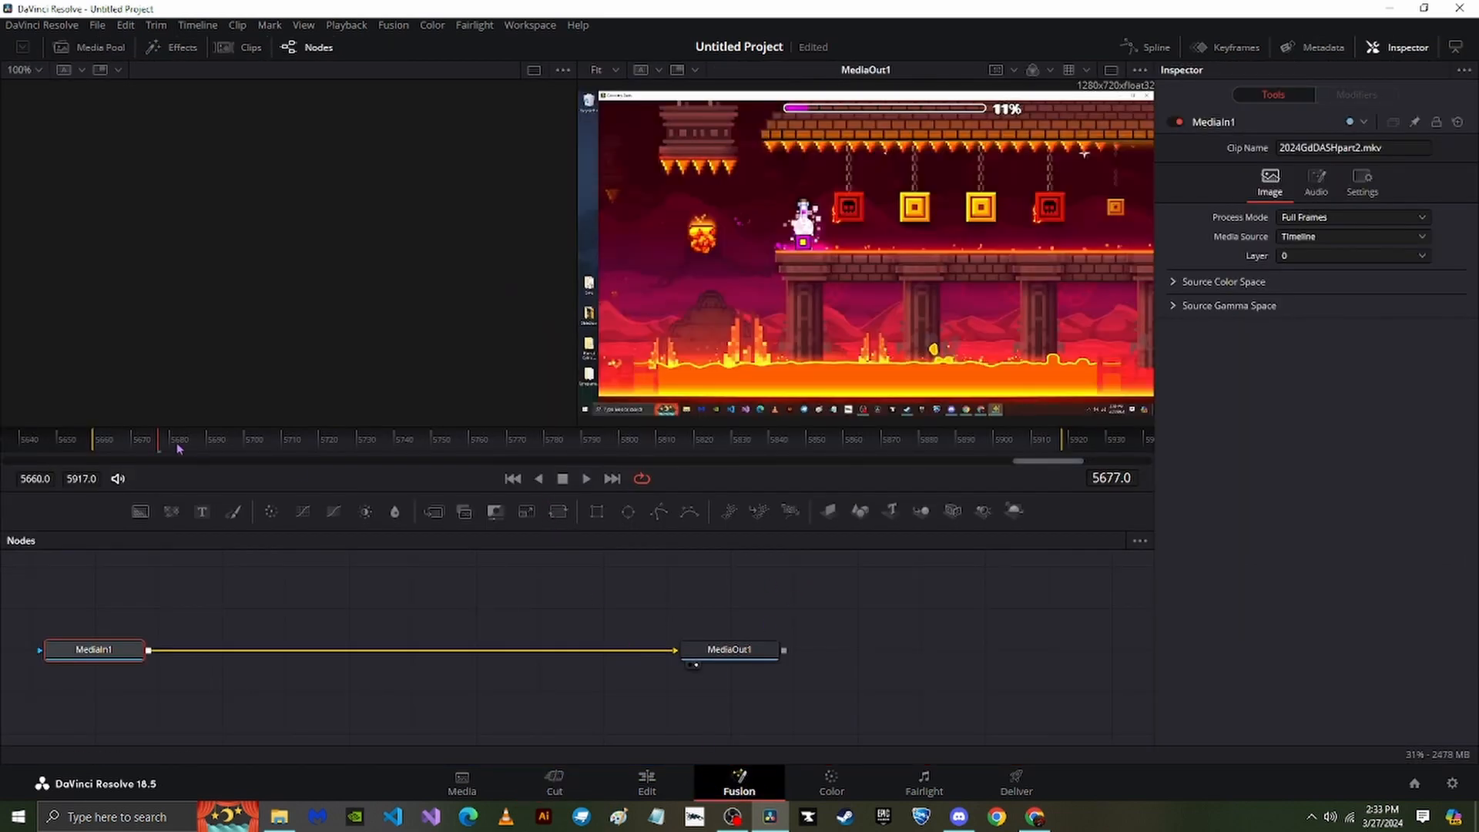
pyautogui.moveTo(144, 438)
pyautogui.mouseDown()
pyautogui.moveTo(155, 442)
pyautogui.moveTo(110, 446)
pyautogui.moveTo(767, 473)
pyautogui.moveTo(1003, 455)
pyautogui.moveTo(131, 440)
pyautogui.mouseUp()
pyautogui.click(587, 479)
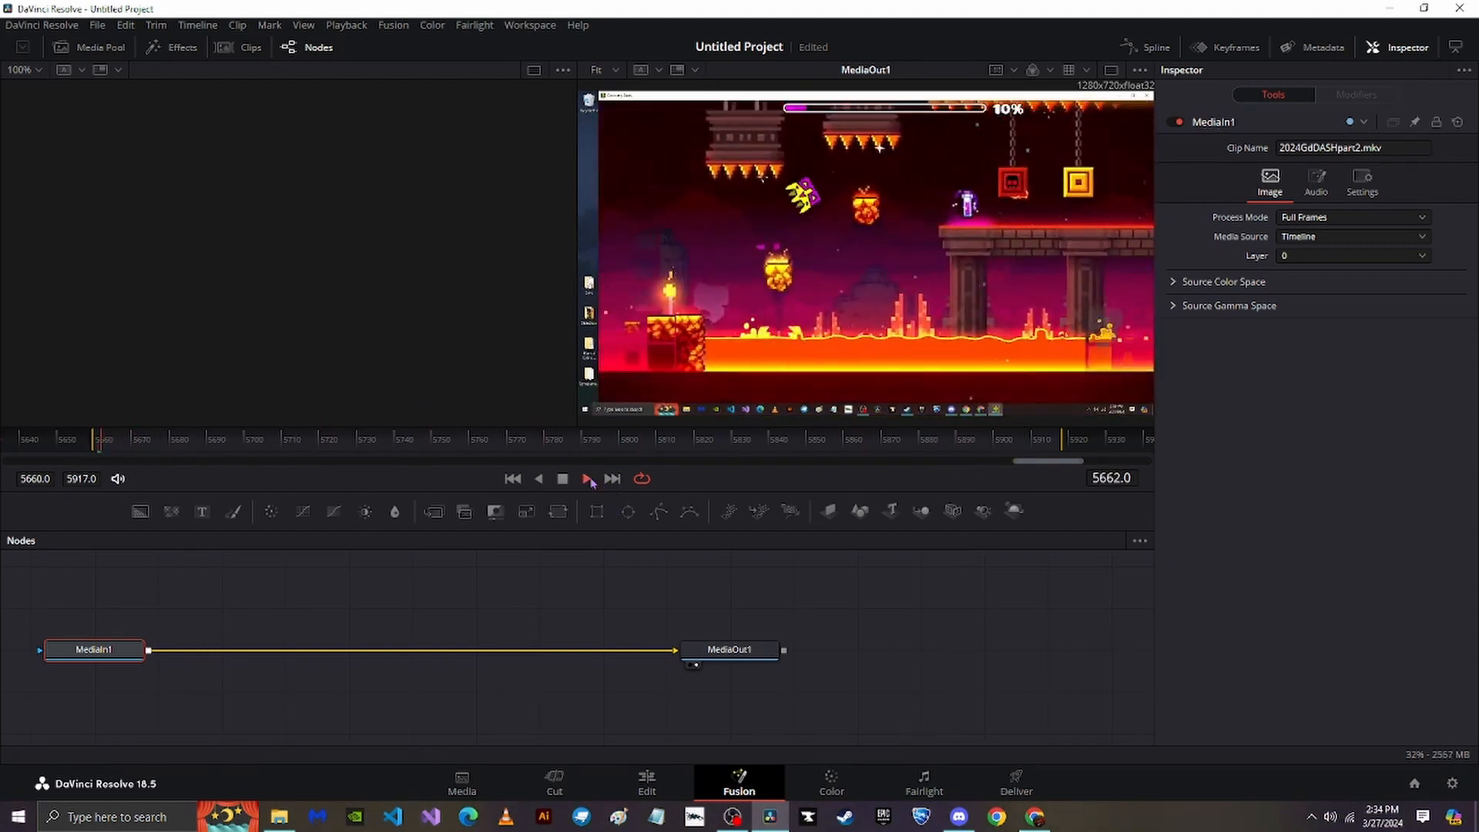
pyautogui.click(563, 479)
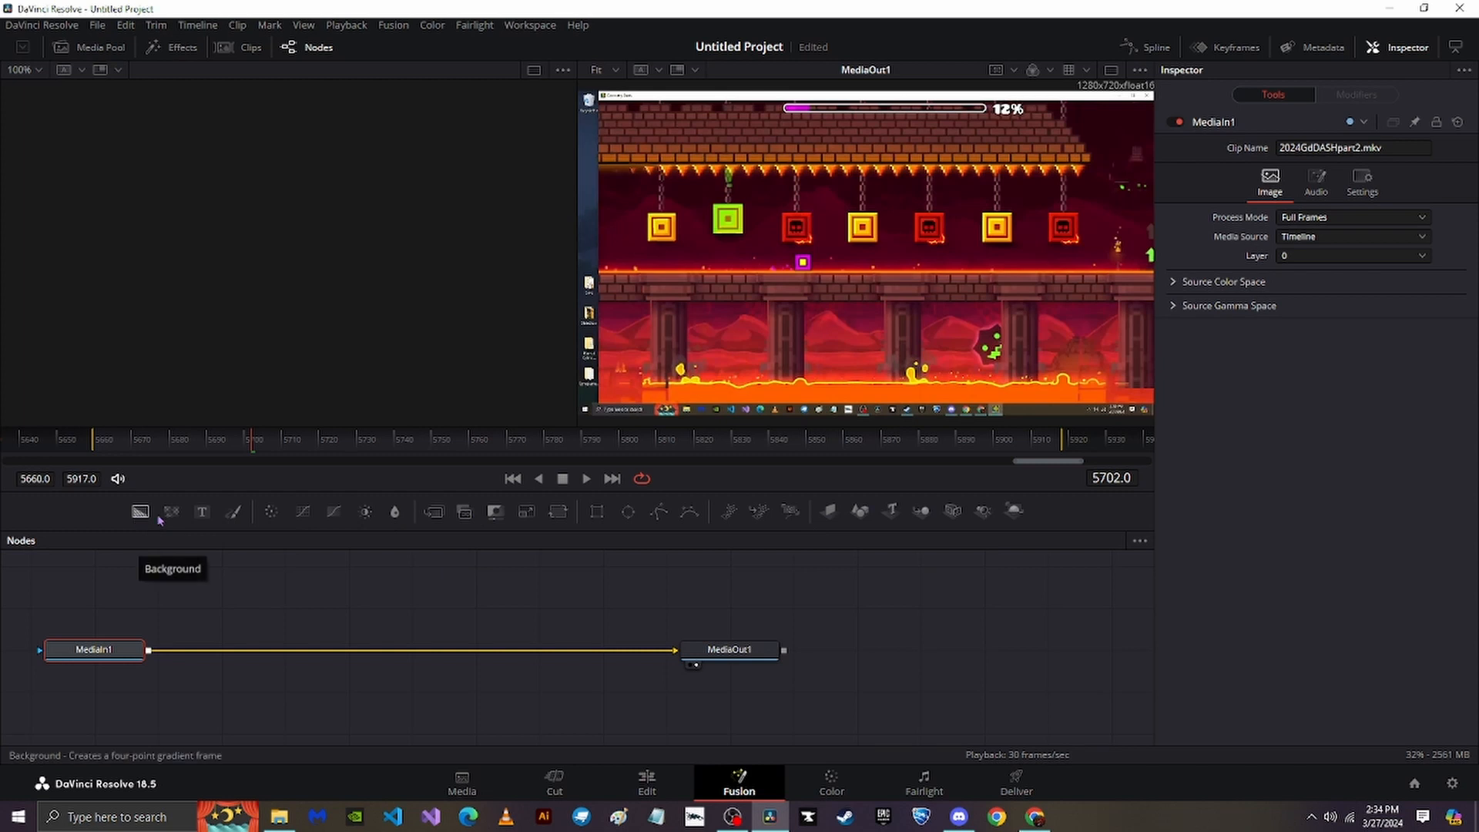
# Add a Blur node between MediaIn1 and MediaOut1 and set its blur size to 13.3.
pyautogui.click(394, 513)
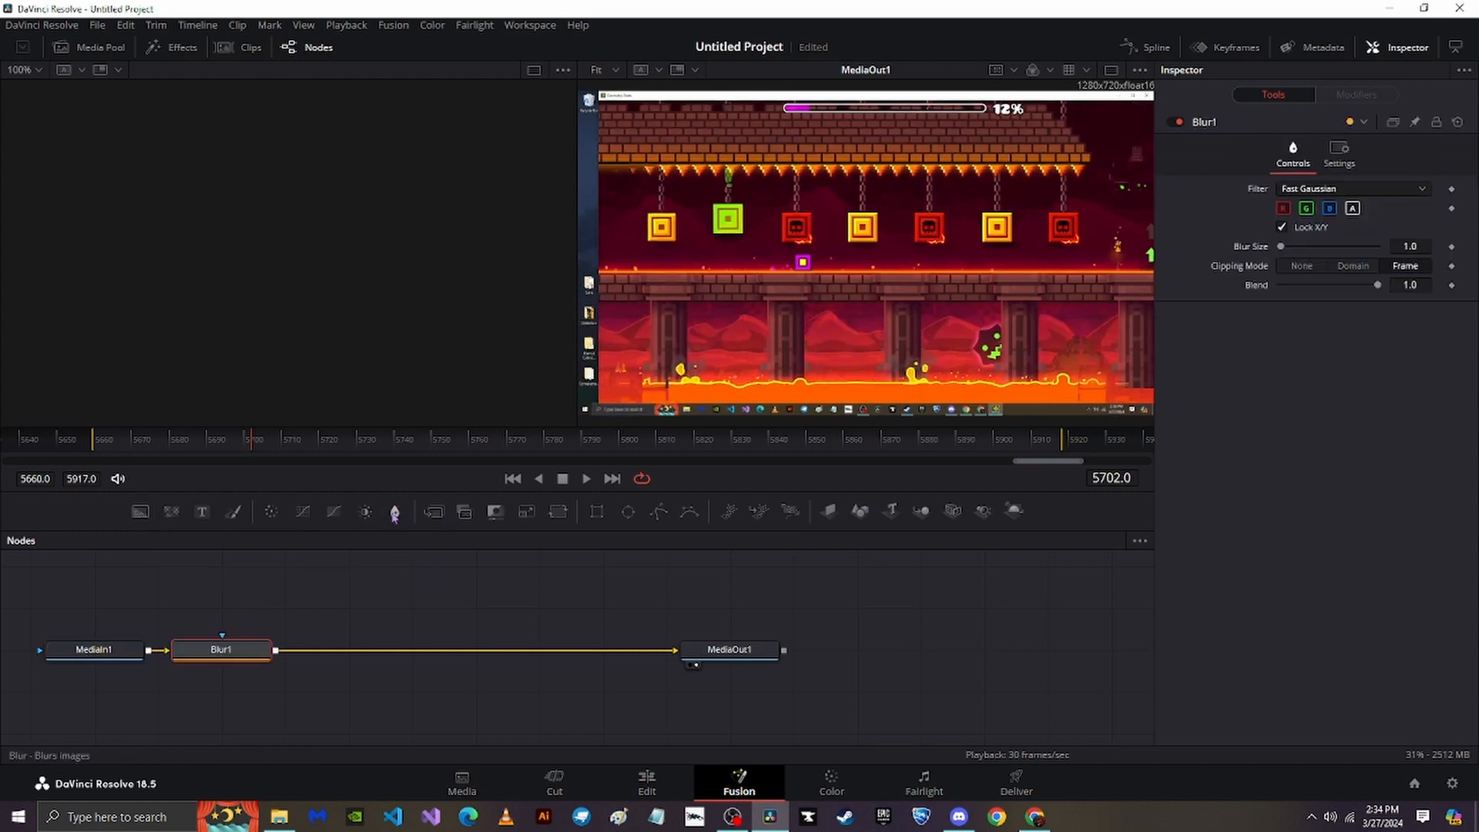
pyautogui.click(221, 657)
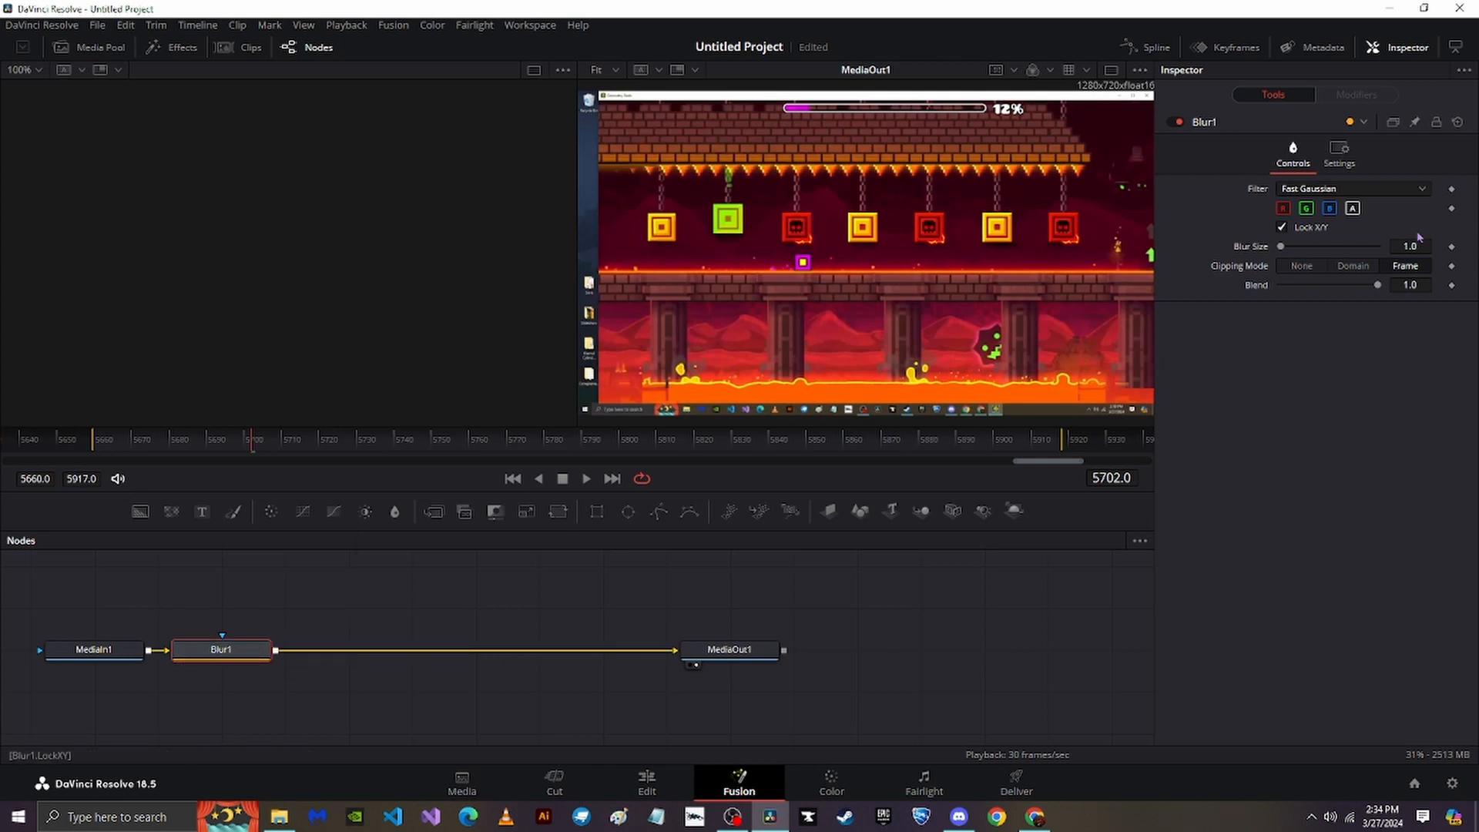
pyautogui.moveTo(1418, 245); pyautogui.dragTo(1347, 245)
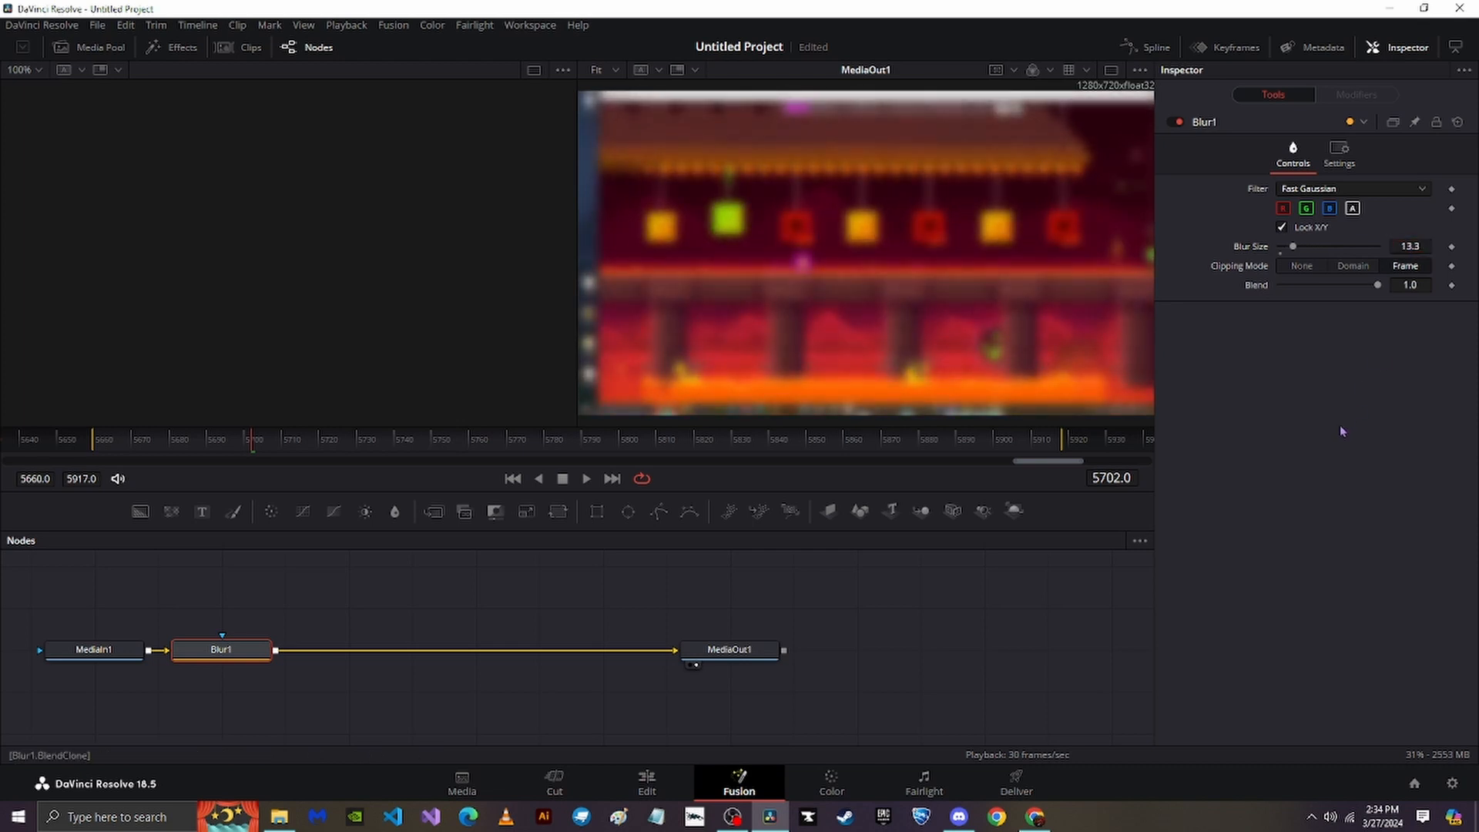
pyautogui.click(1327, 166)
pyautogui.click(1297, 162)
# Play the timeline on the Edit page across the cut into the blurred last clip.
pyautogui.click(647, 782)
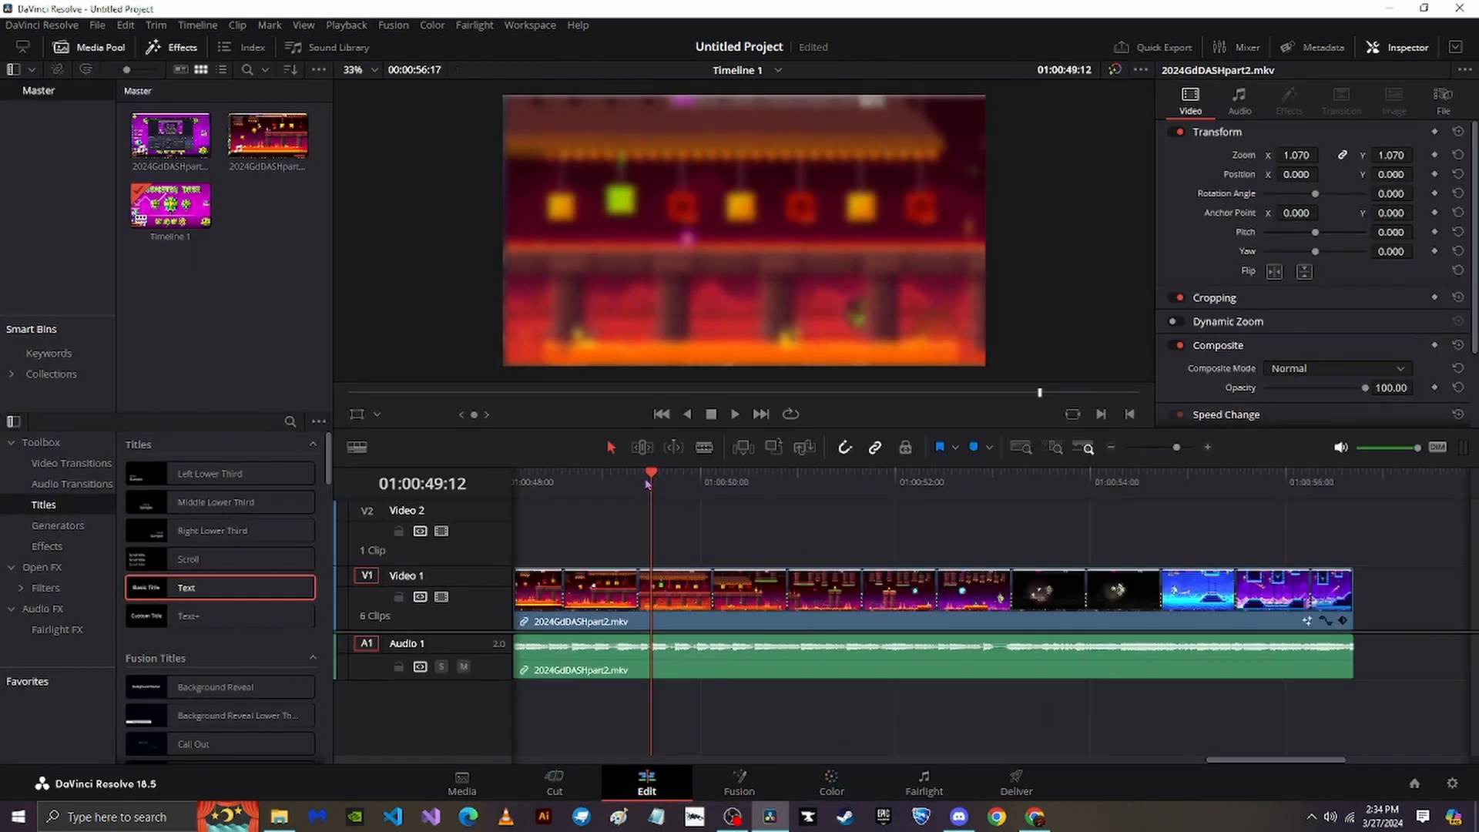
pyautogui.moveTo(646, 483); pyautogui.dragTo(637, 522)
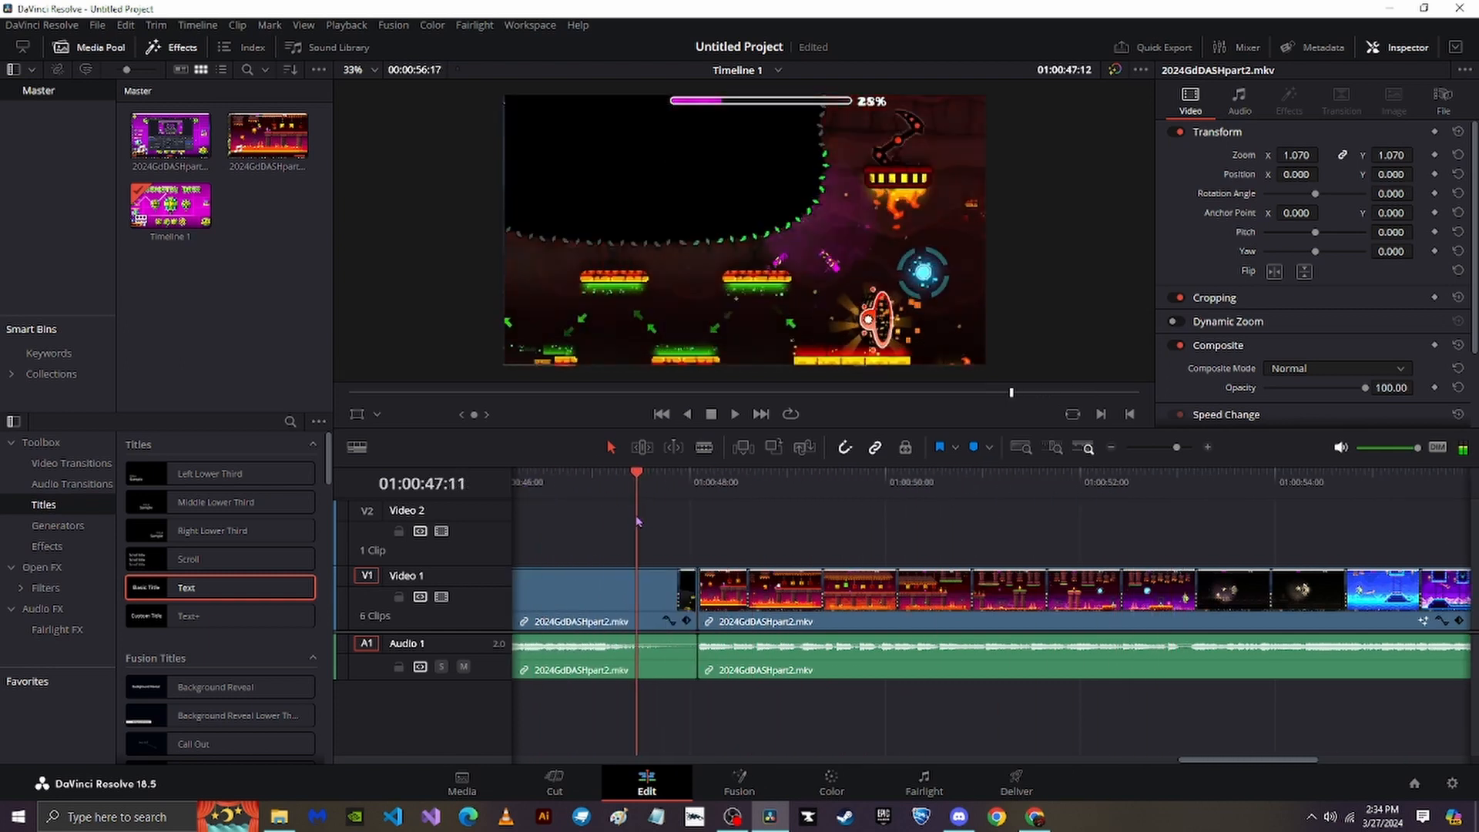
pyautogui.click(735, 415)
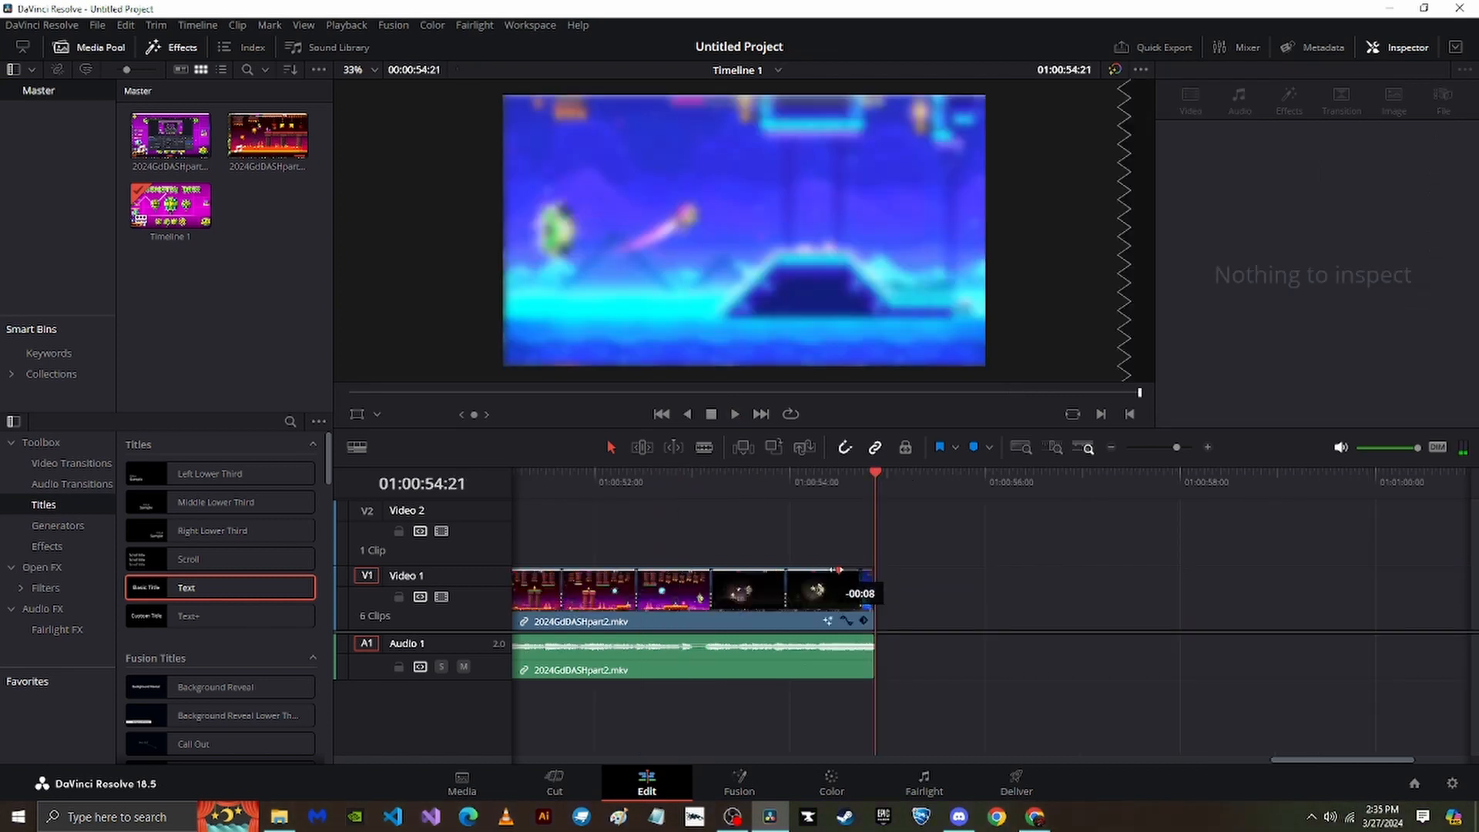
# Fade out the last clip's video and audio over about 8 frames at its end, and play the ending back.
pyautogui.moveTo(838, 571); pyautogui.dragTo(840, 571)
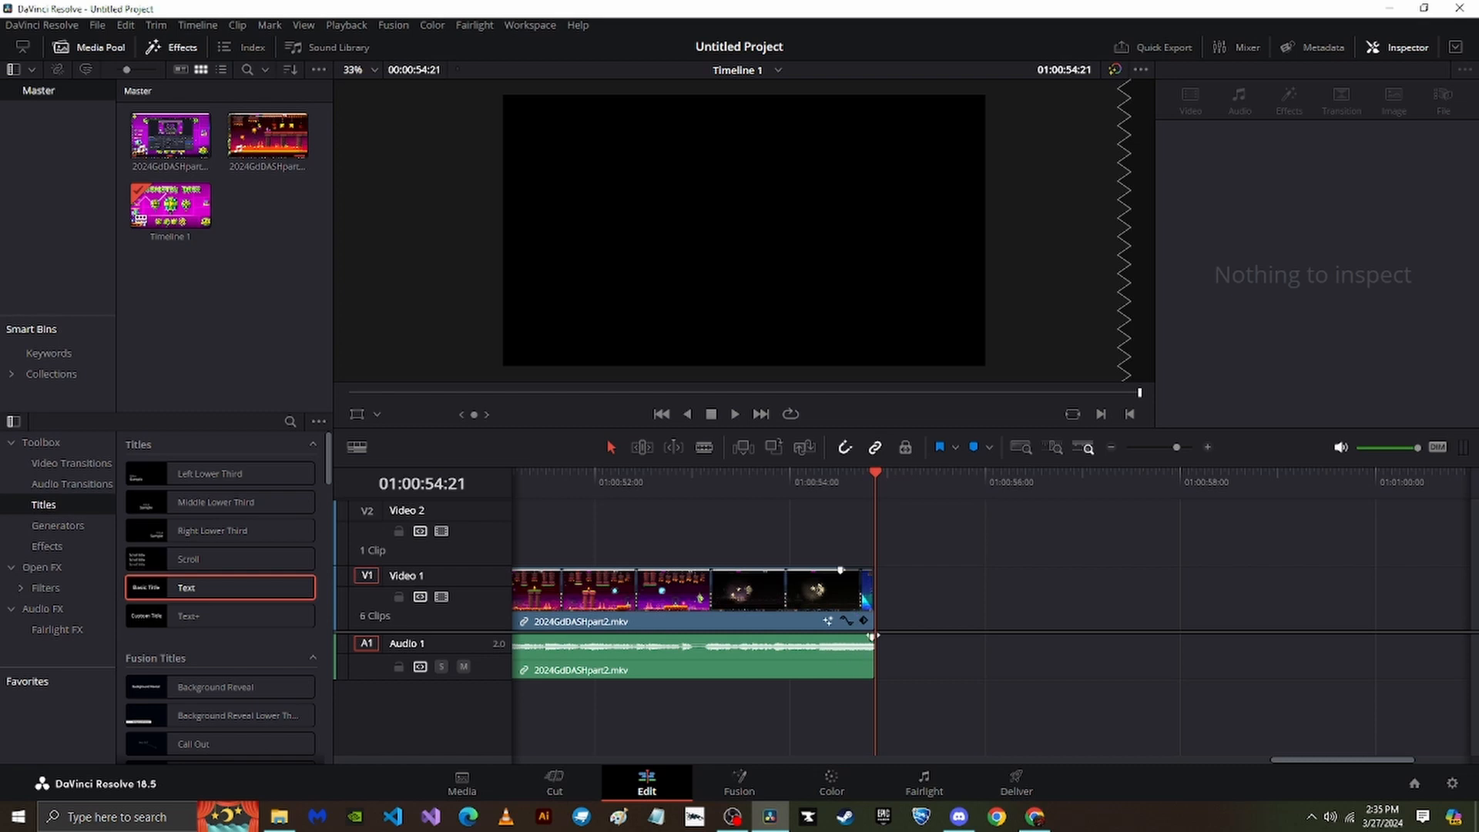
pyautogui.moveTo(871, 637); pyautogui.dragTo(843, 637)
pyautogui.click(856, 576)
pyautogui.click(949, 565)
pyautogui.click(836, 657)
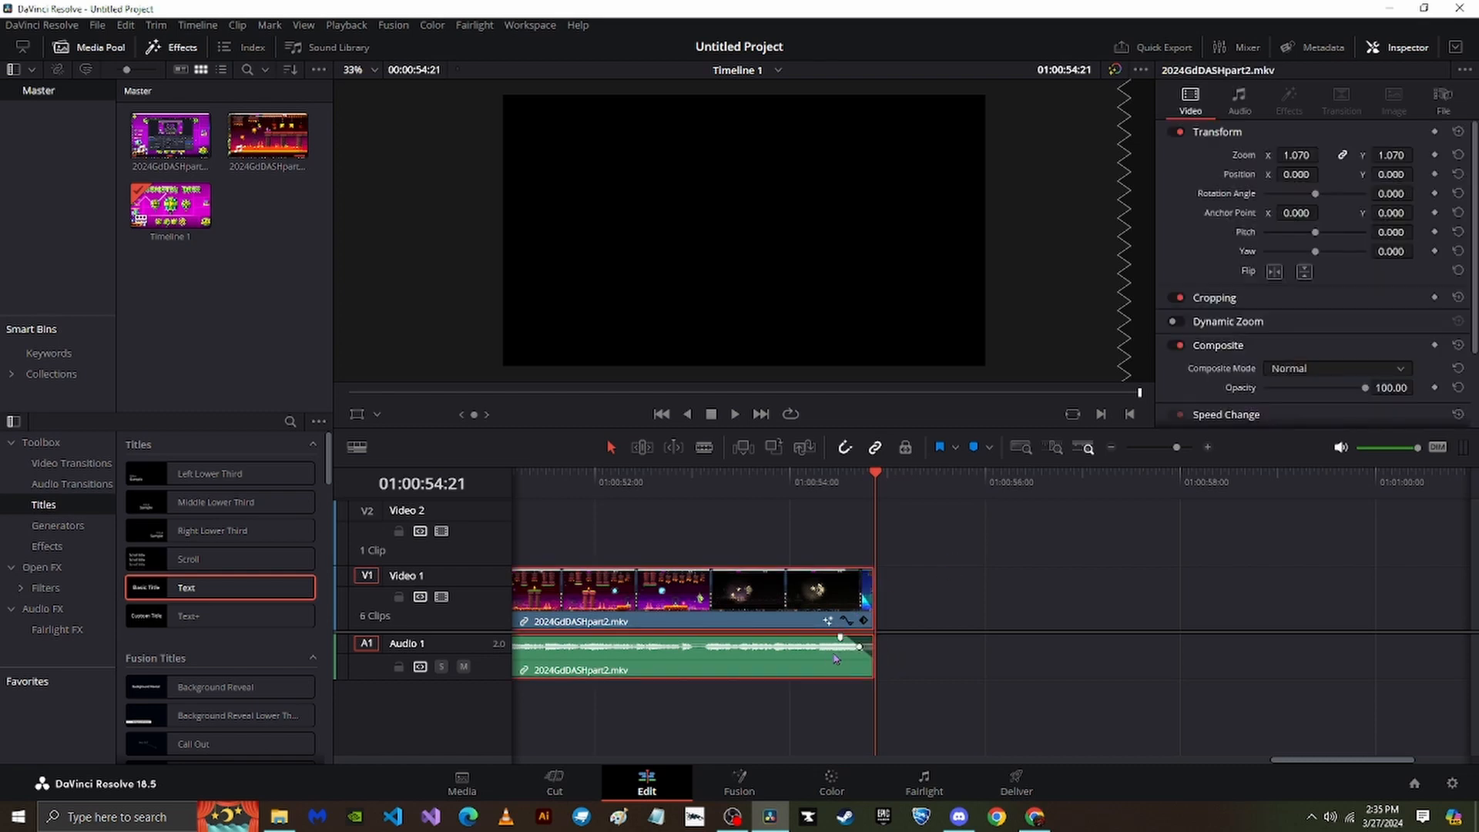
pyautogui.moveTo(841, 637)
pyautogui.mouseDown()
pyautogui.moveTo(846, 659)
pyautogui.moveTo(855, 645)
pyautogui.mouseUp()
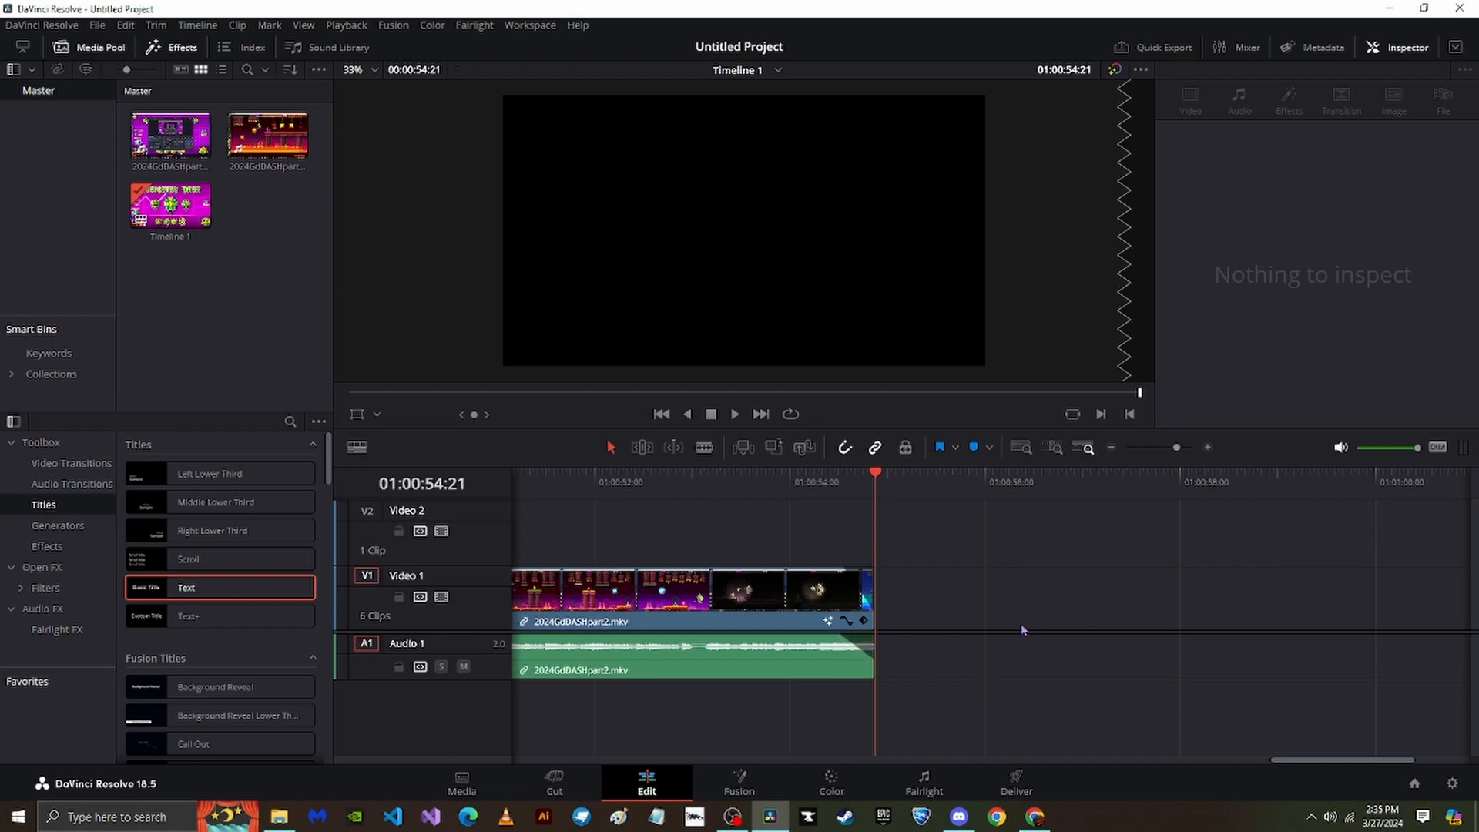
pyautogui.click(802, 474)
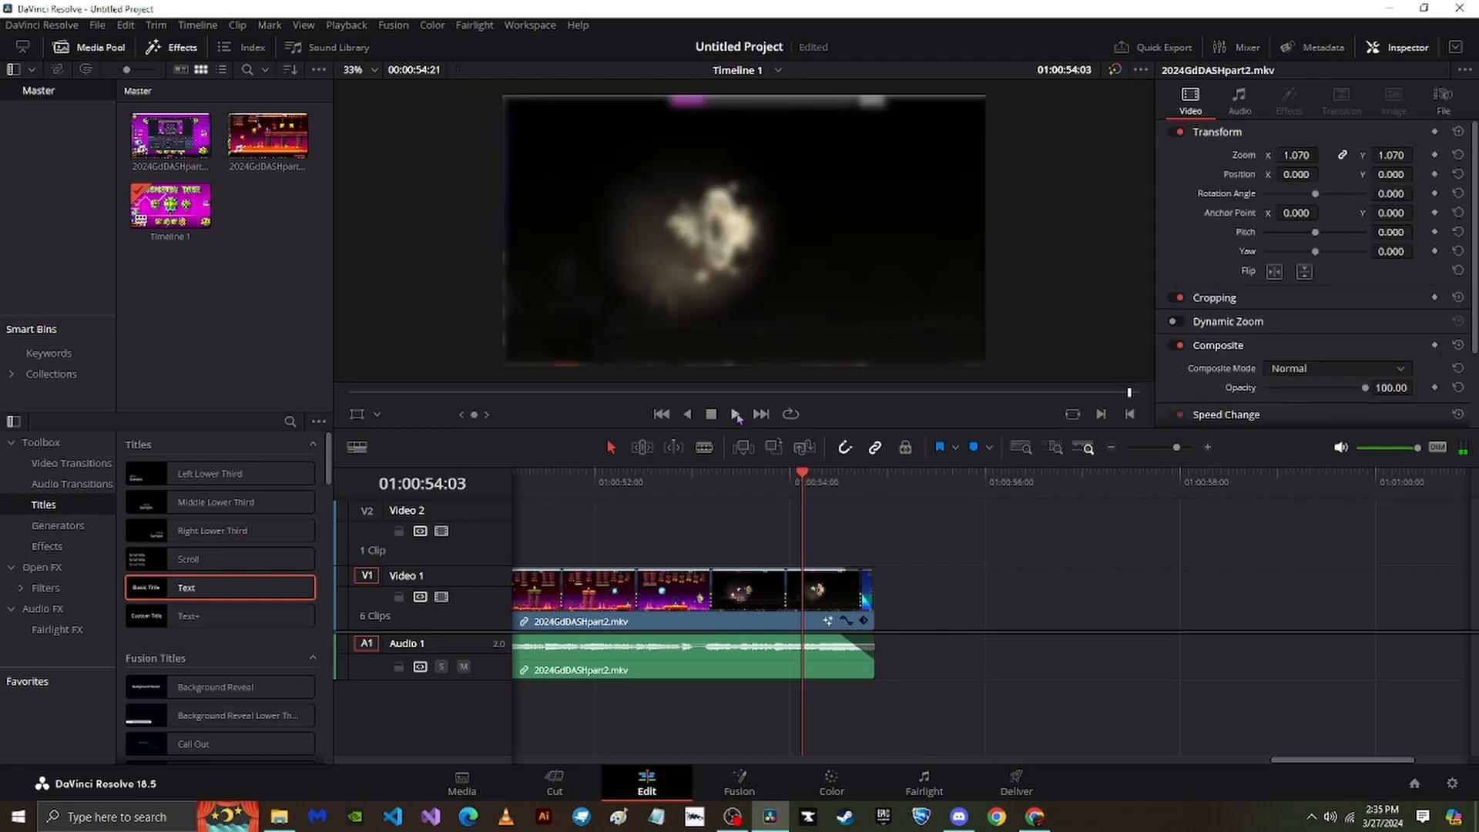
pyautogui.click(736, 415)
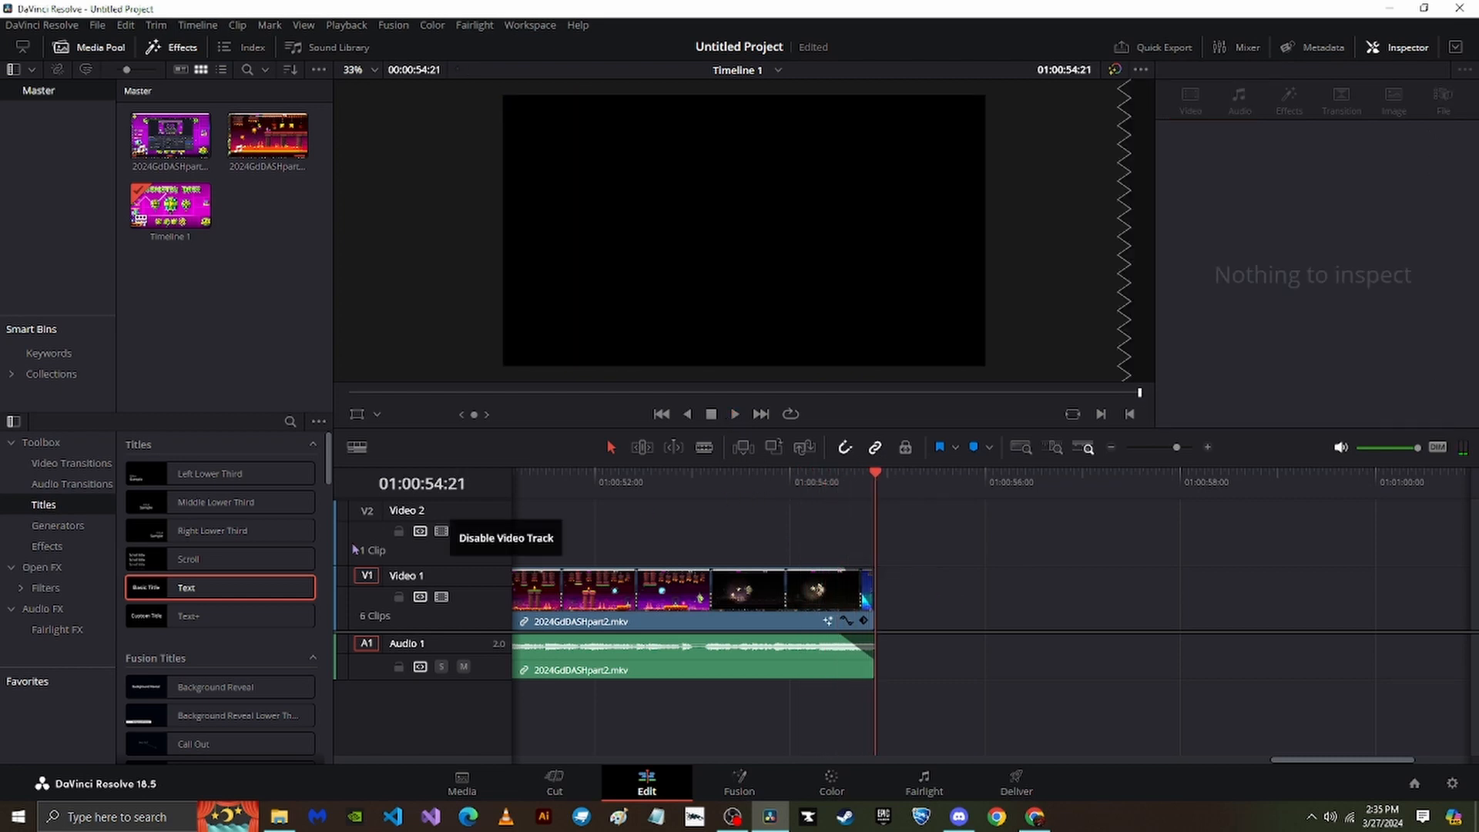
# Add a Center Reveal title on Video 2 from the start of the last clip and enter the text "Thanks For".
pyautogui.moveTo(729, 519); pyautogui.dragTo(775, 555)
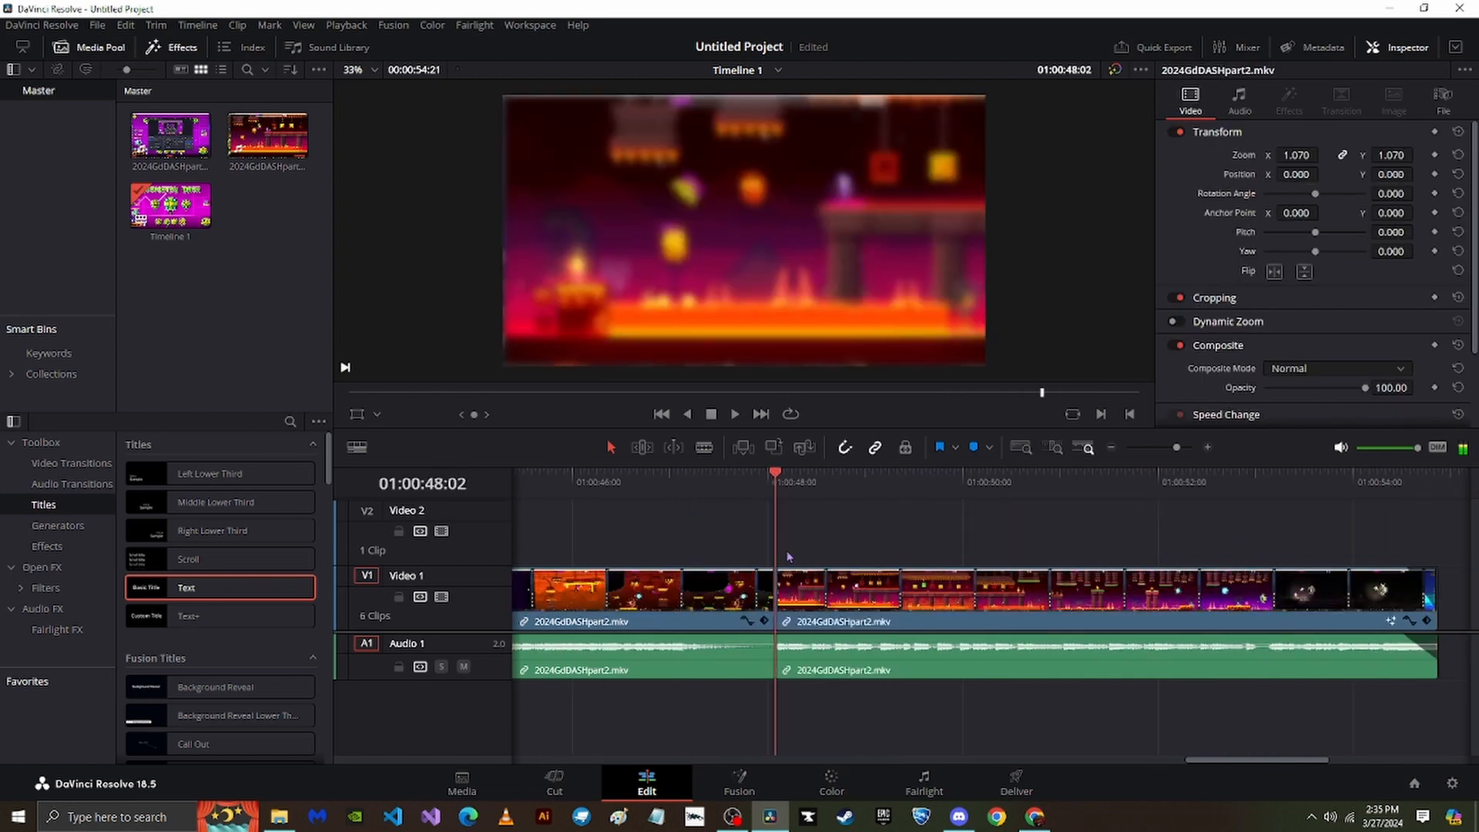
pyautogui.click(76, 529)
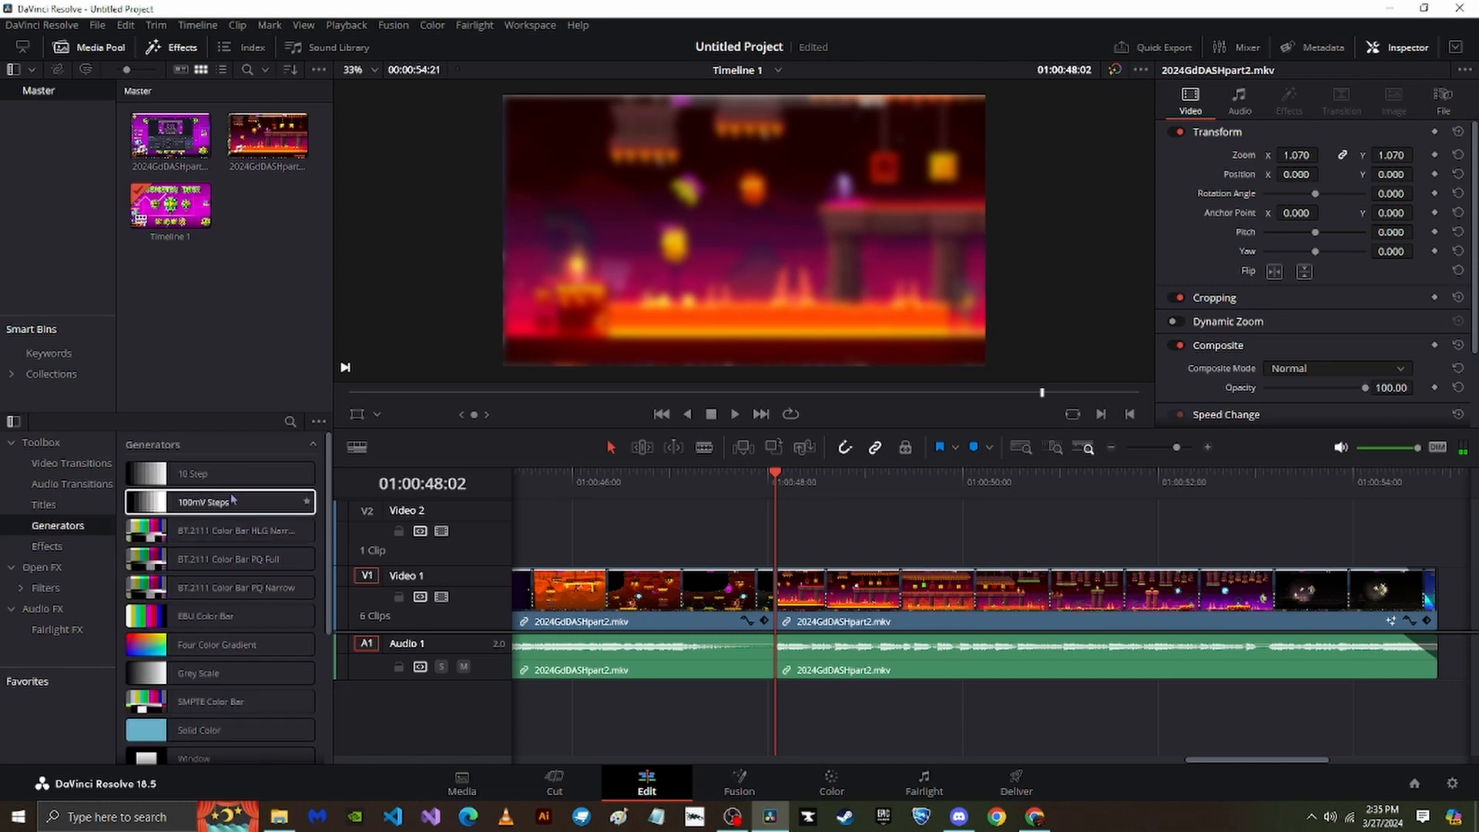
pyautogui.click(85, 548)
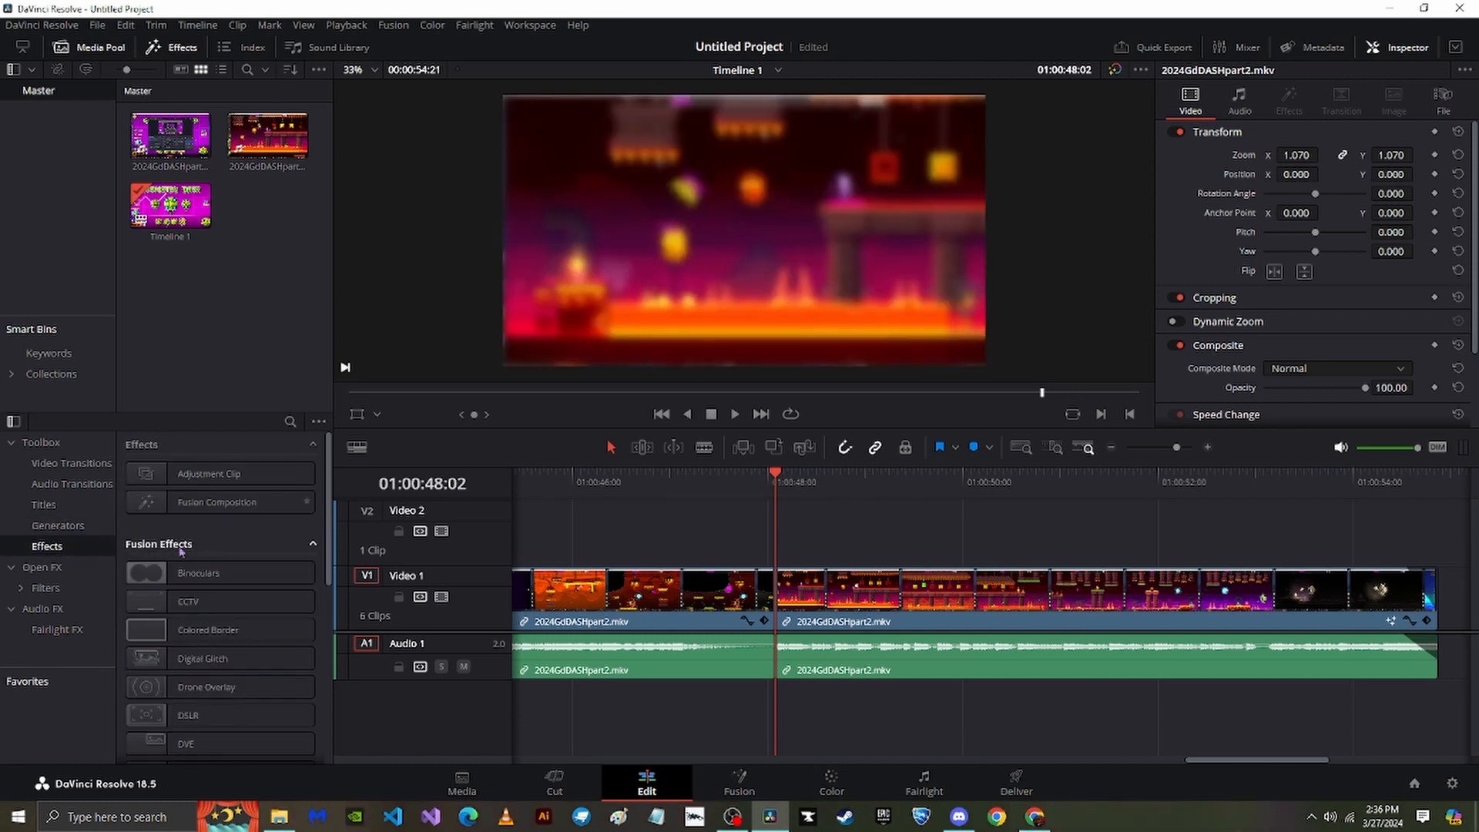
pyautogui.click(43, 505)
pyautogui.scroll(-3, 219, 616)
pyautogui.moveTo(205, 627); pyautogui.dragTo(1125, 222)
pyautogui.write('Thankis')
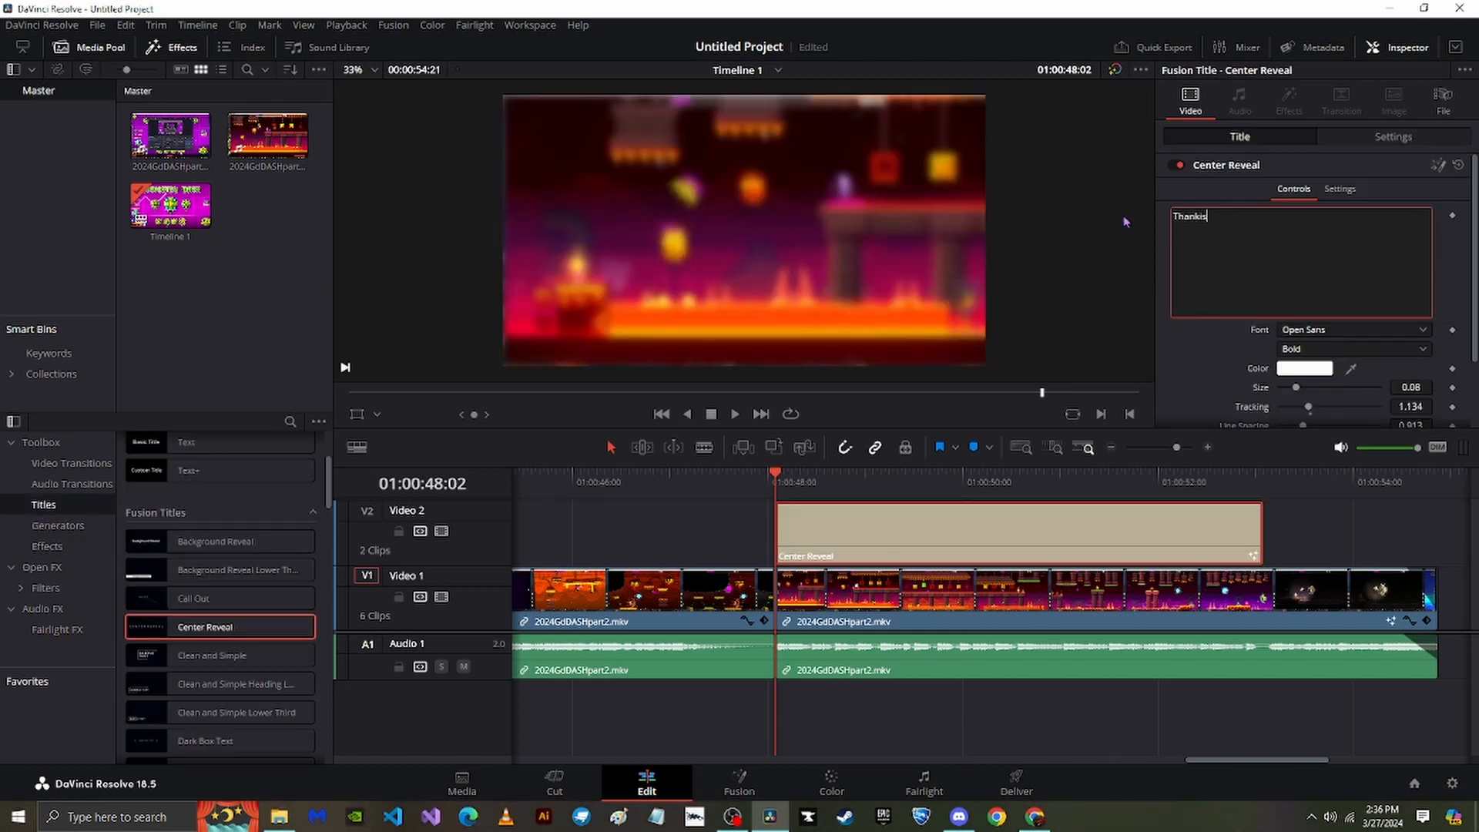
pyautogui.write('s For')
pyautogui.press('BackSpace')
# Raise the Center Reveal title to a Y position of 397 and extend it close to the last clip's end.
pyautogui.click(1222, 375)
pyautogui.click(1283, 526)
pyautogui.moveTo(1259, 525); pyautogui.dragTo(1389, 525)
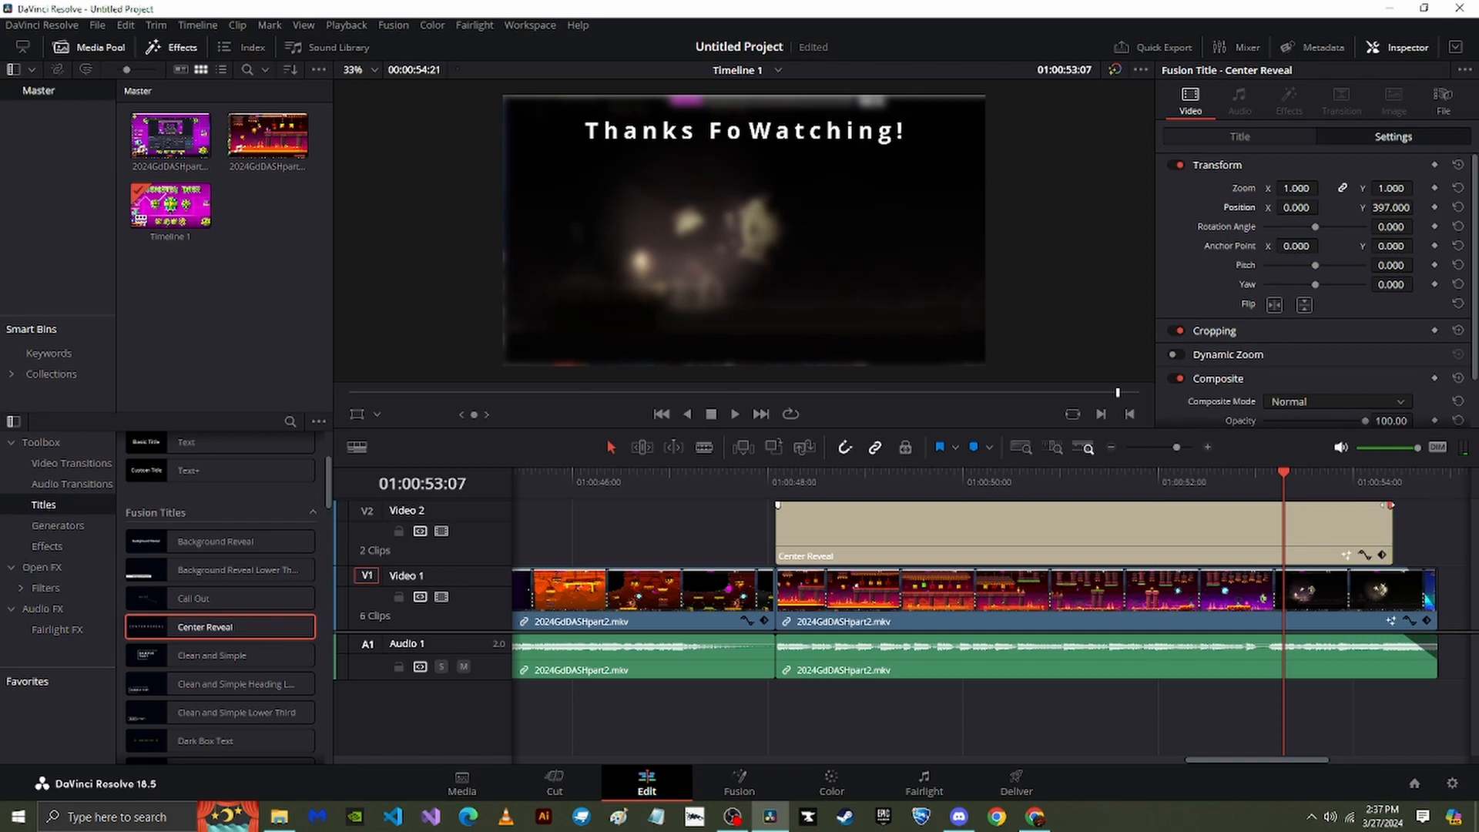
pyautogui.moveTo(1224, 487); pyautogui.dragTo(1027, 509)
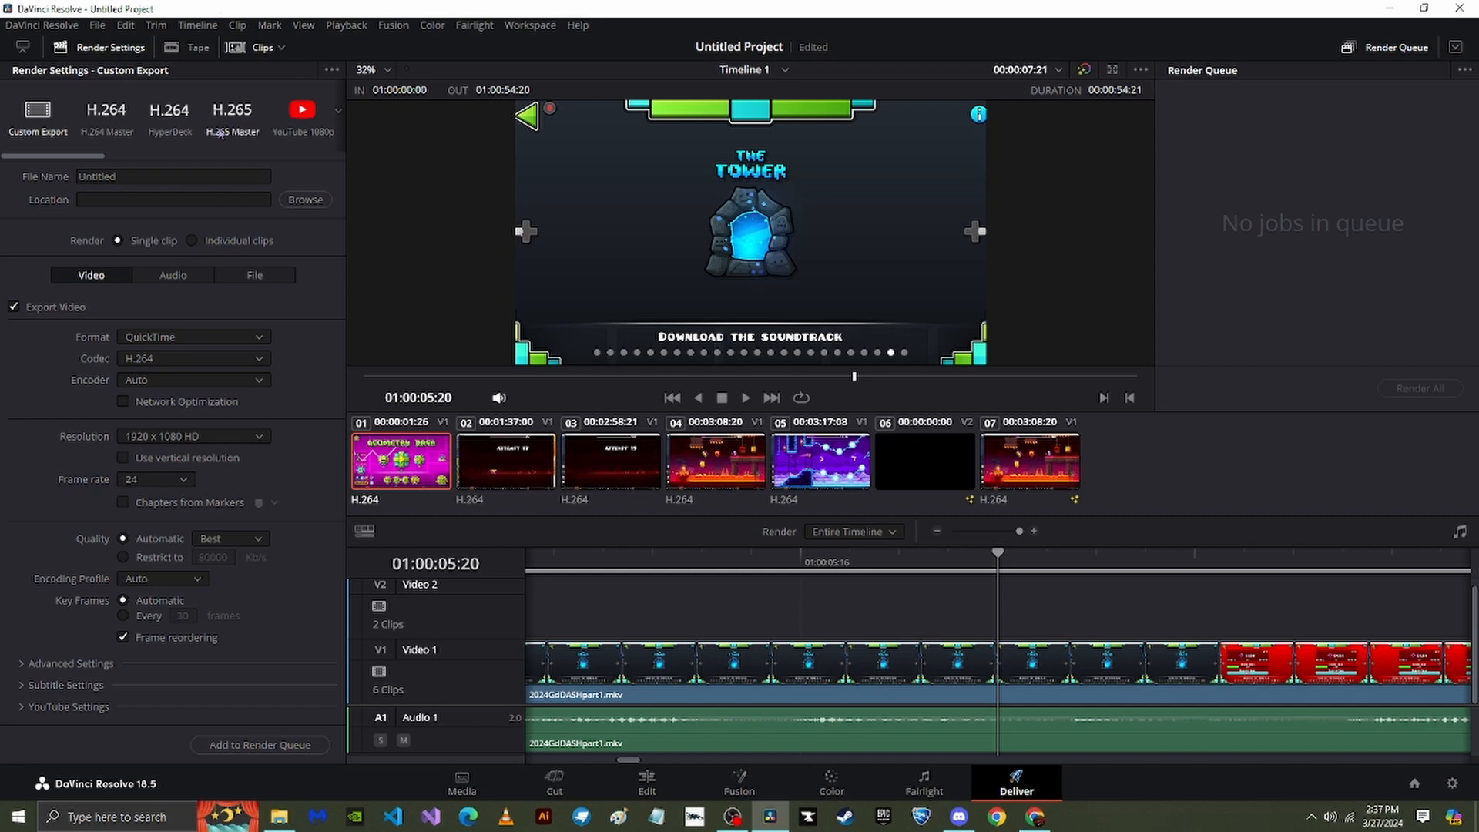
# Queue and render the timeline on the Deliver page as 2024AnotherGdDashVideo in the folder E:\2024\Other.
pyautogui.moveTo(168, 177); pyautogui.dragTo(6, 171)
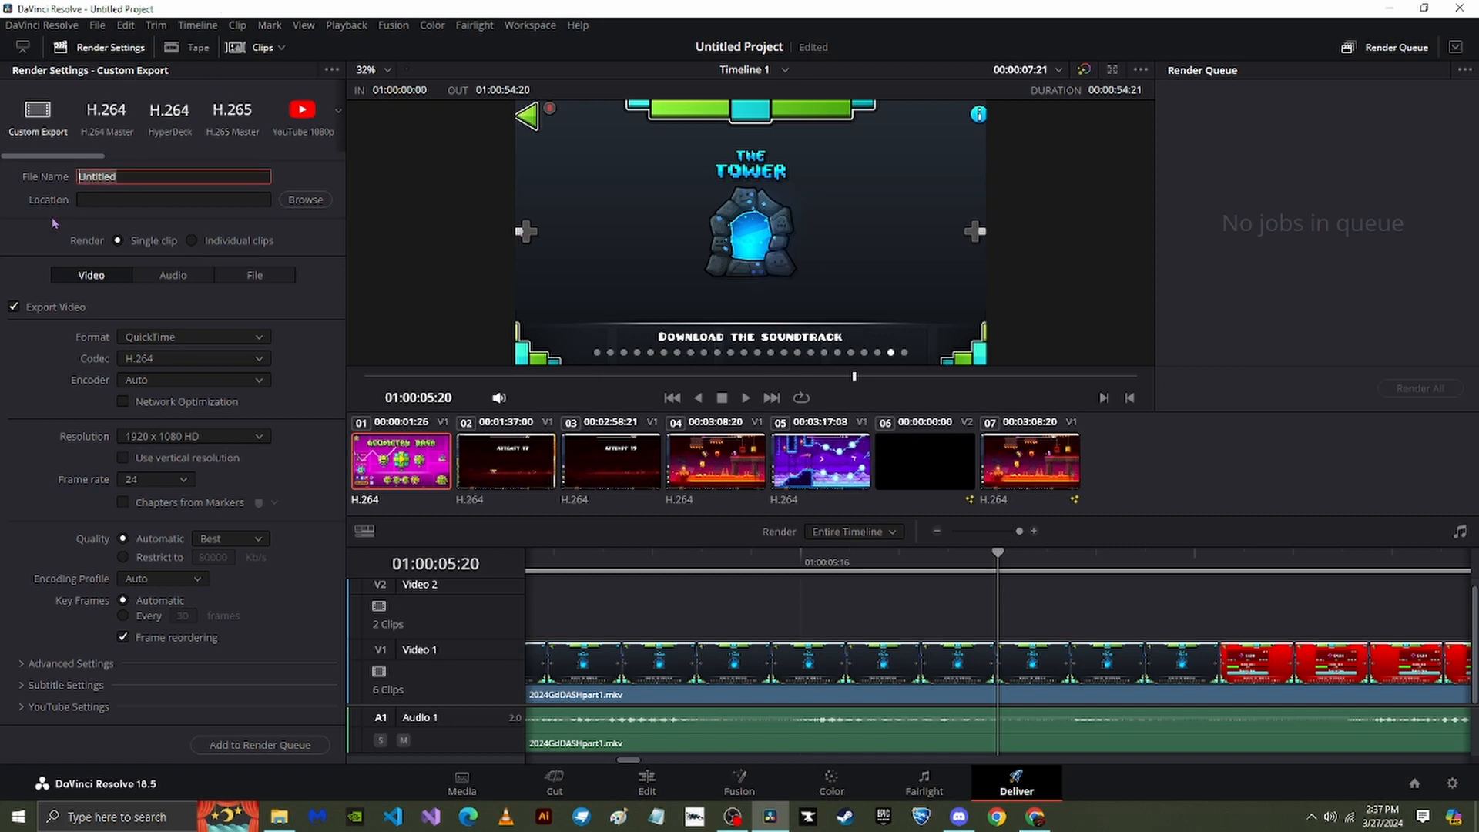
pyautogui.write('20243')
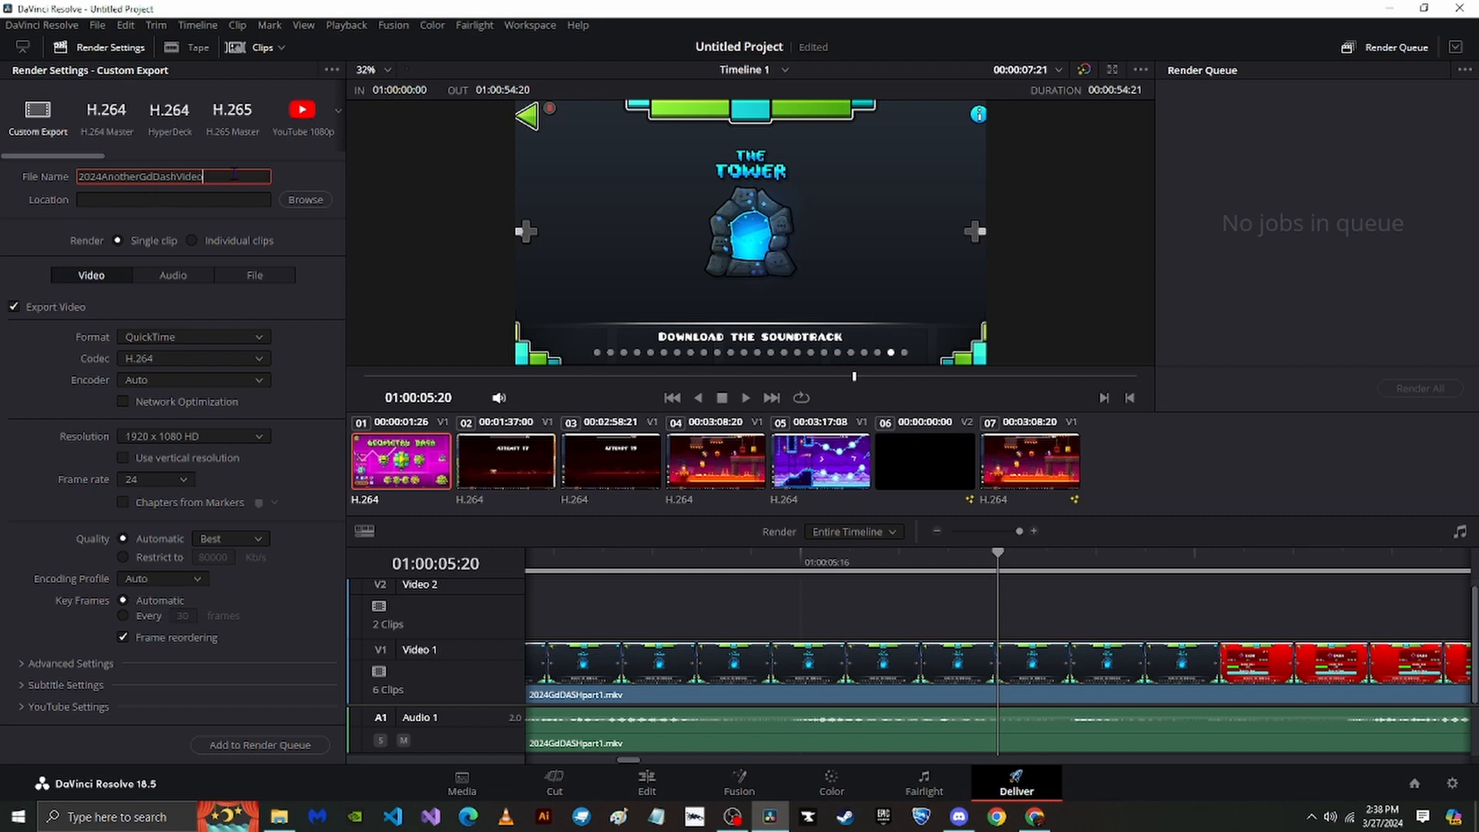
pyautogui.click(308, 167)
pyautogui.click(286, 204)
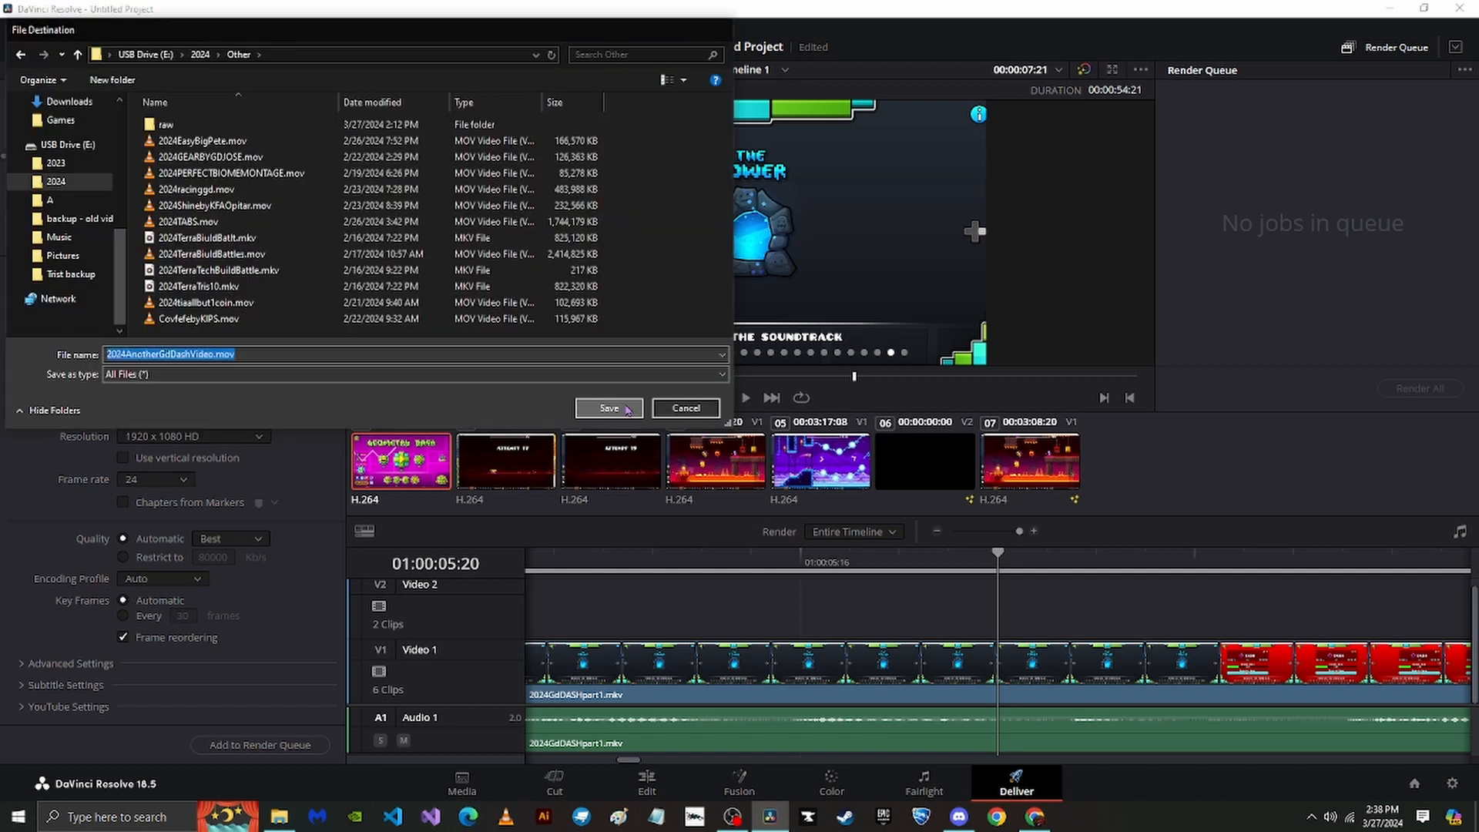
pyautogui.click(626, 411)
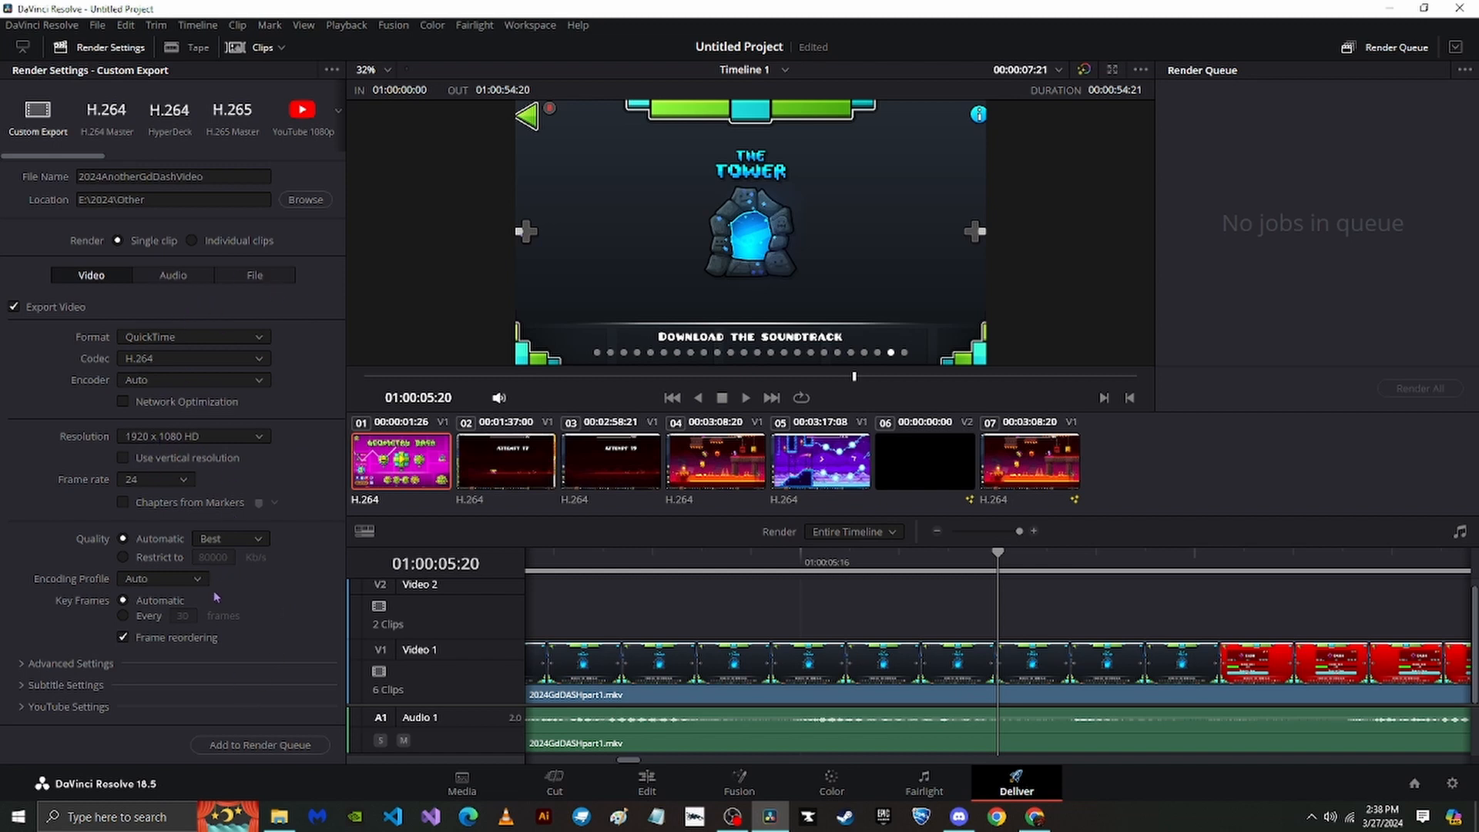
pyautogui.click(295, 747)
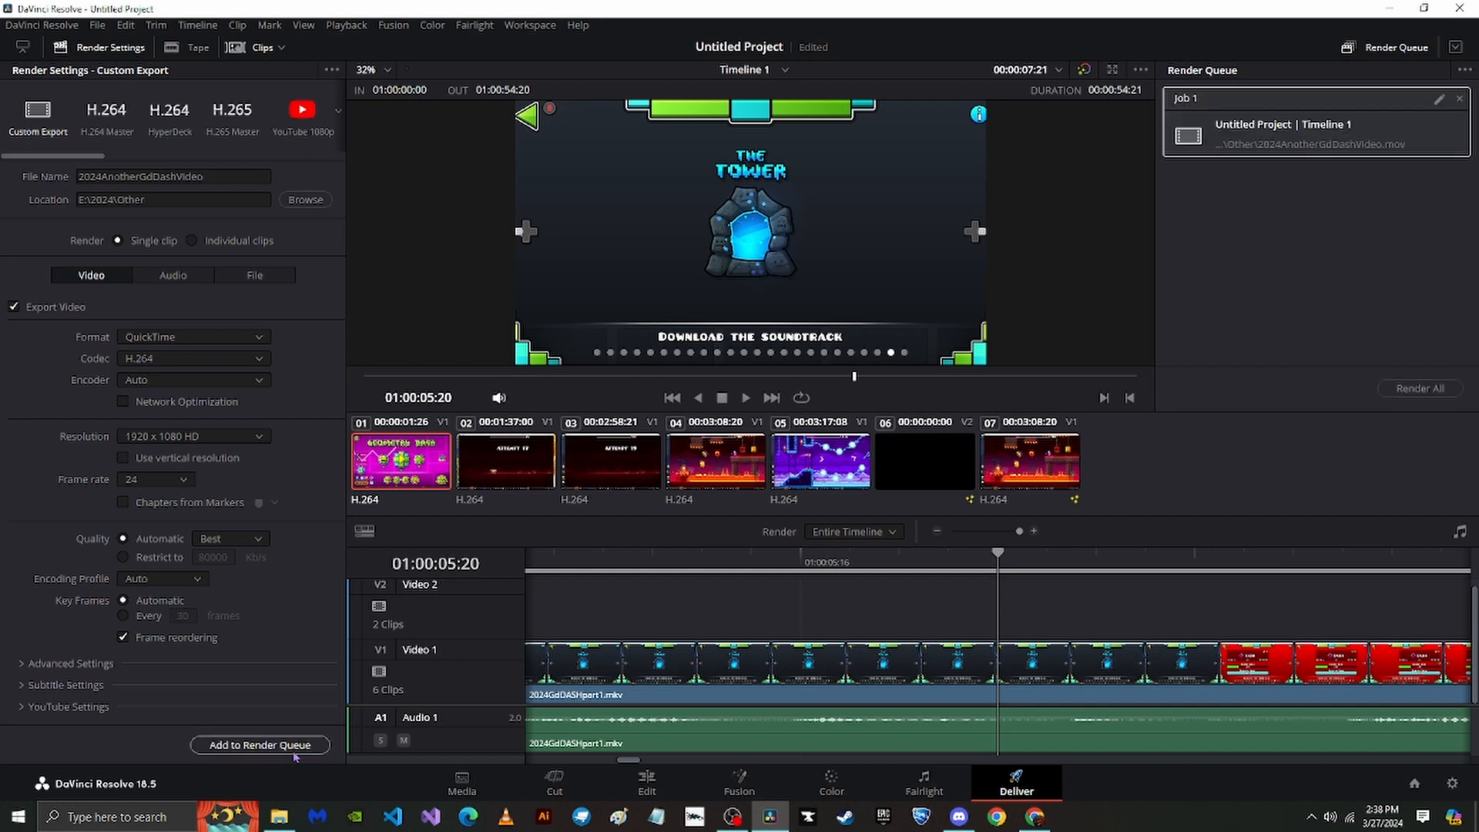
pyautogui.click(1398, 387)
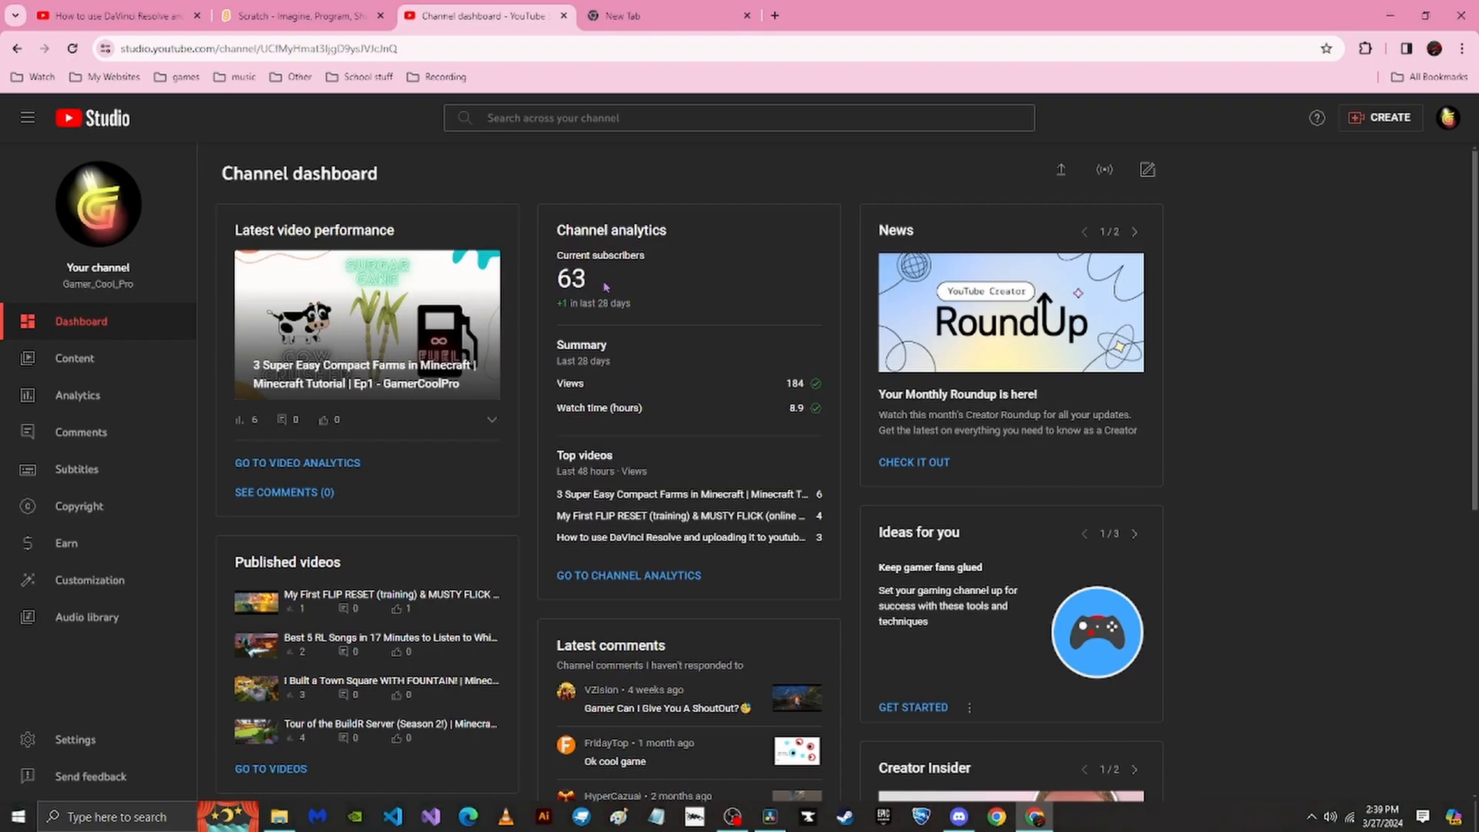
# Upload 2024AnotherGdDashVideo.mov from the channel content page of YouTube Studio in the browser.
pyautogui.click(103, 373)
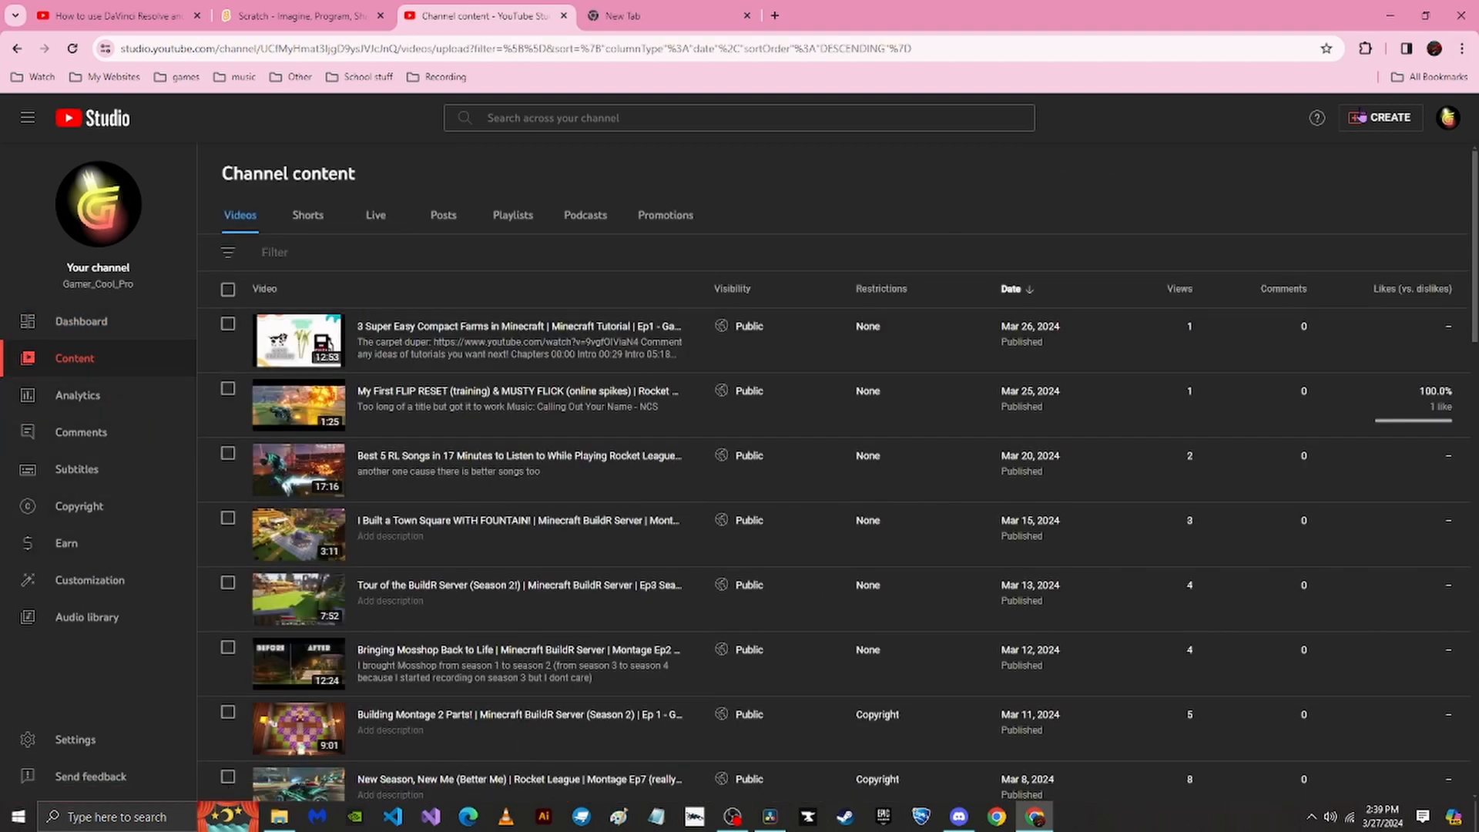
pyautogui.click(1360, 114)
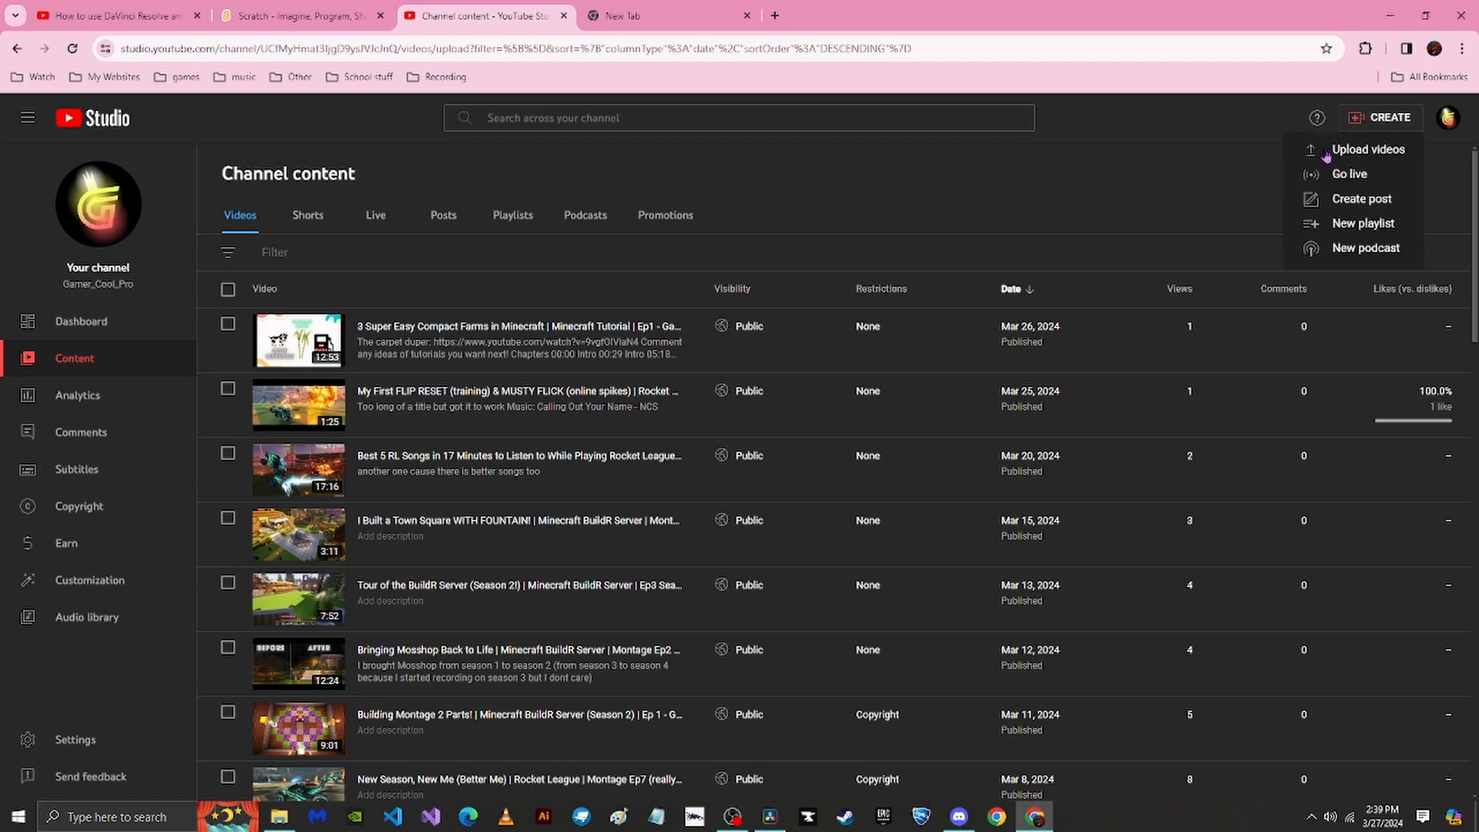
pyautogui.click(1395, 153)
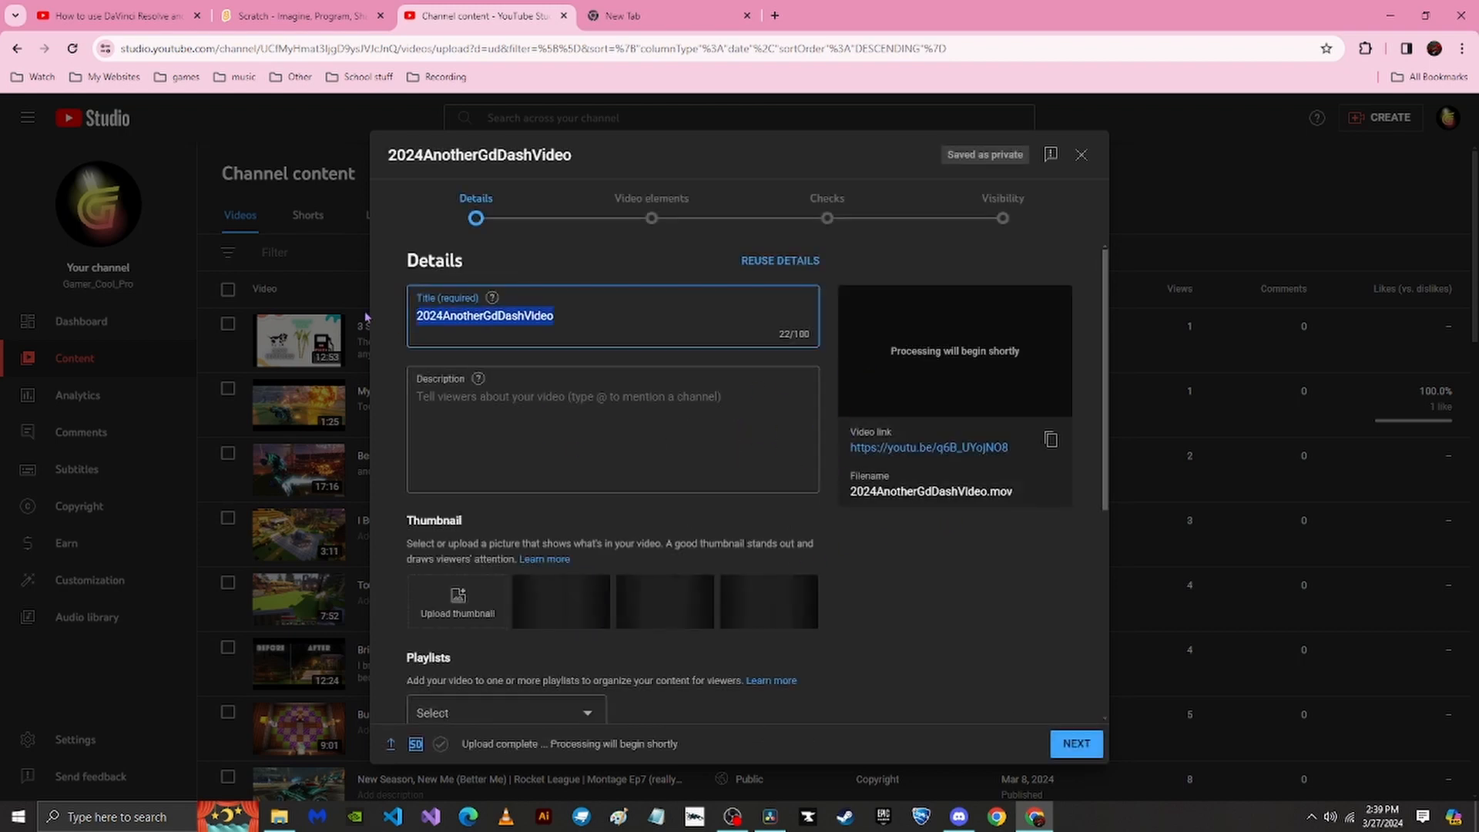
# Go through the upload's details form and mark the video as not made for kids.
pyautogui.click(570, 389)
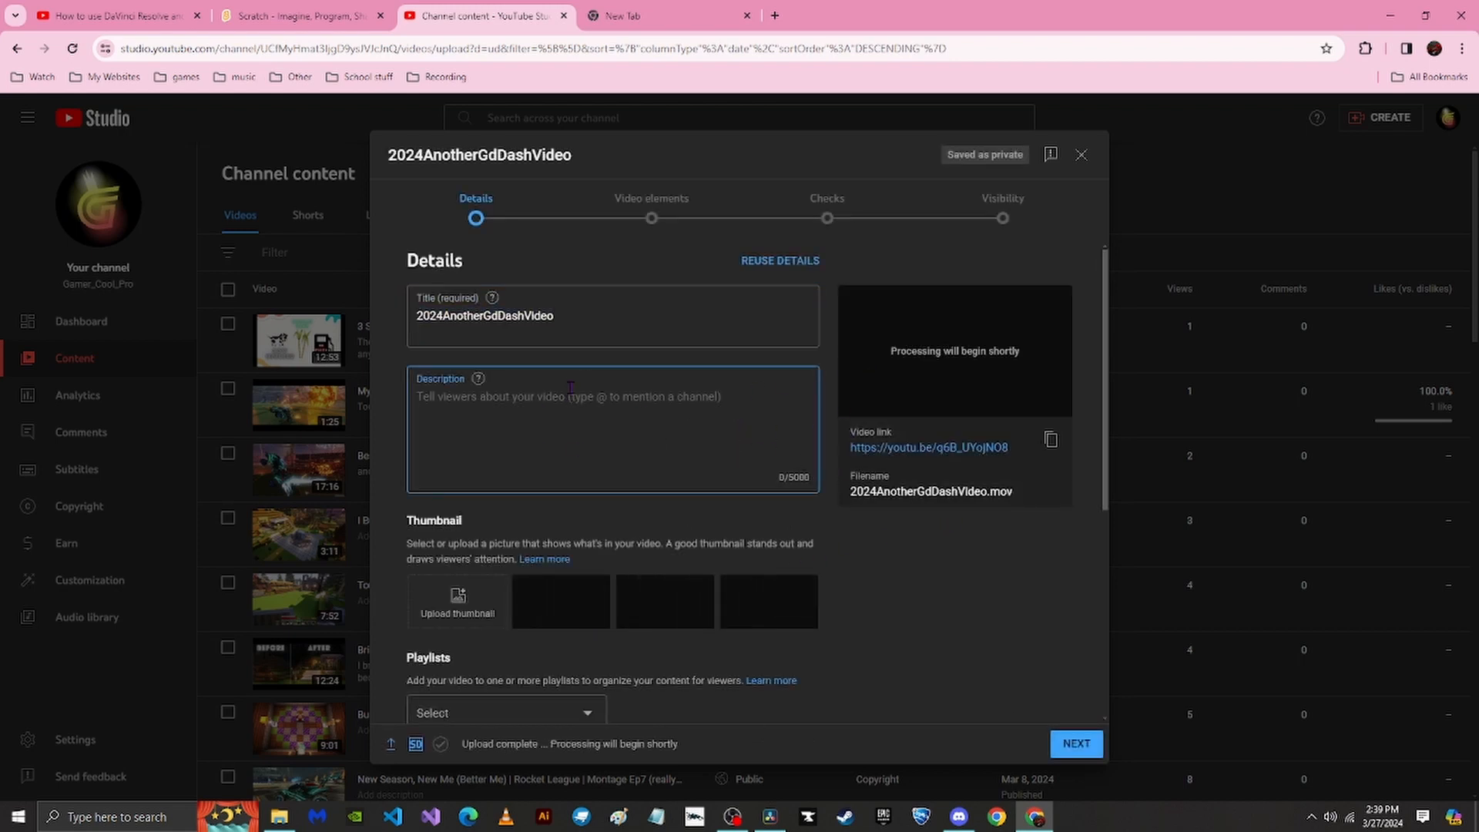
pyautogui.click(840, 520)
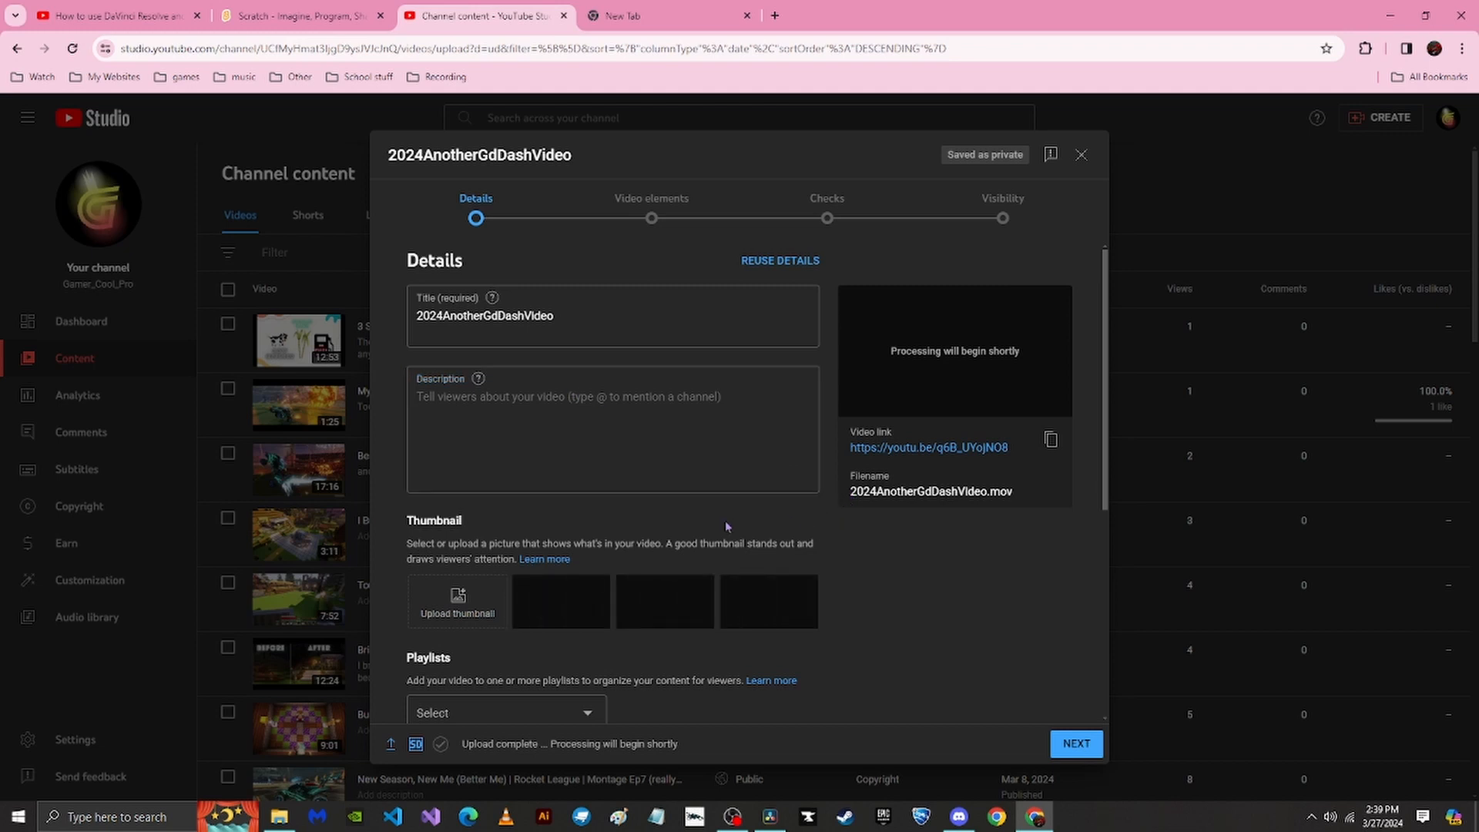
pyautogui.scroll(-3, 727, 526)
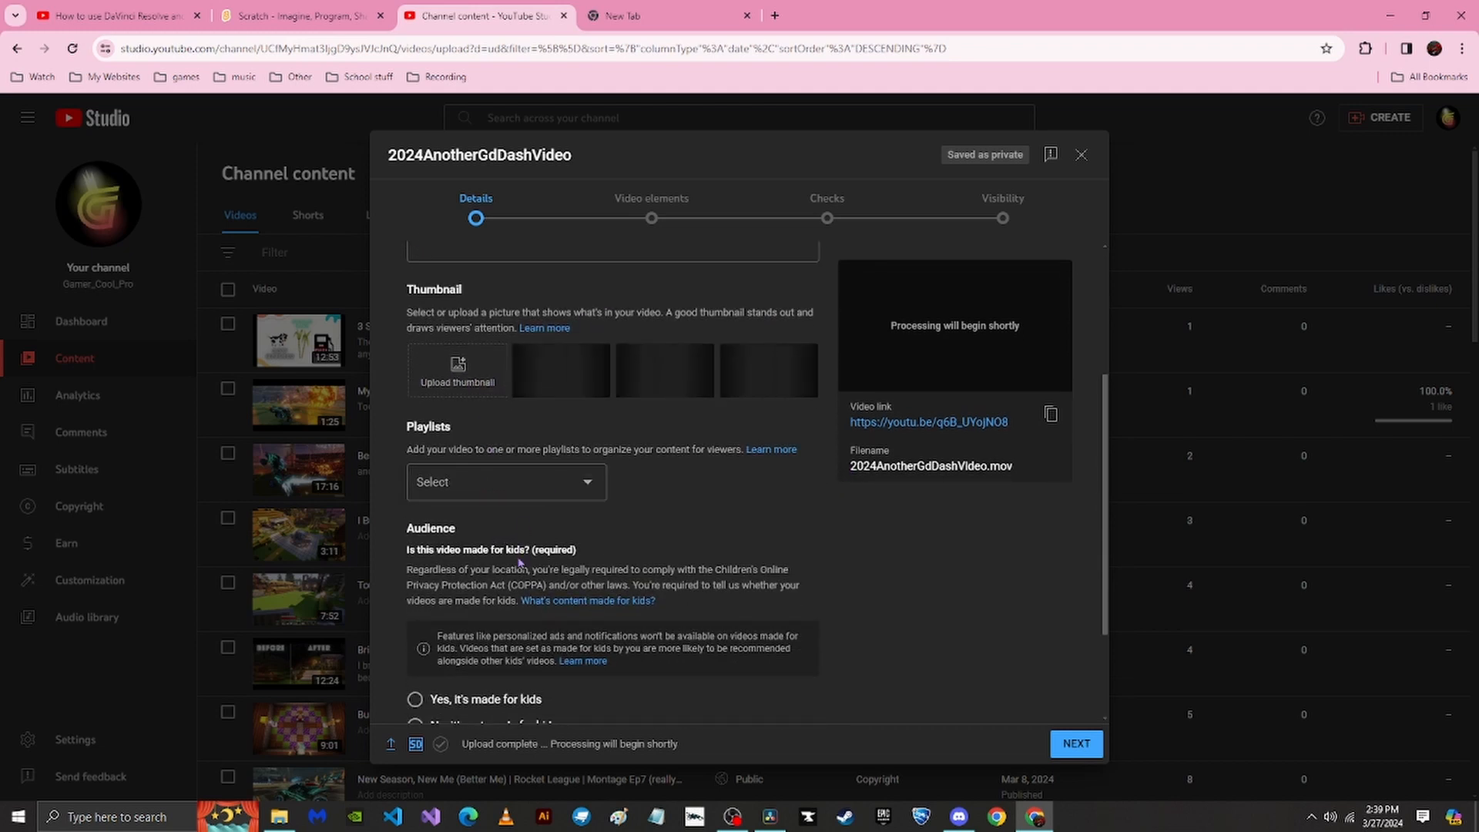
pyautogui.scroll(-2, 522, 572)
pyautogui.scroll(5, 577, 480)
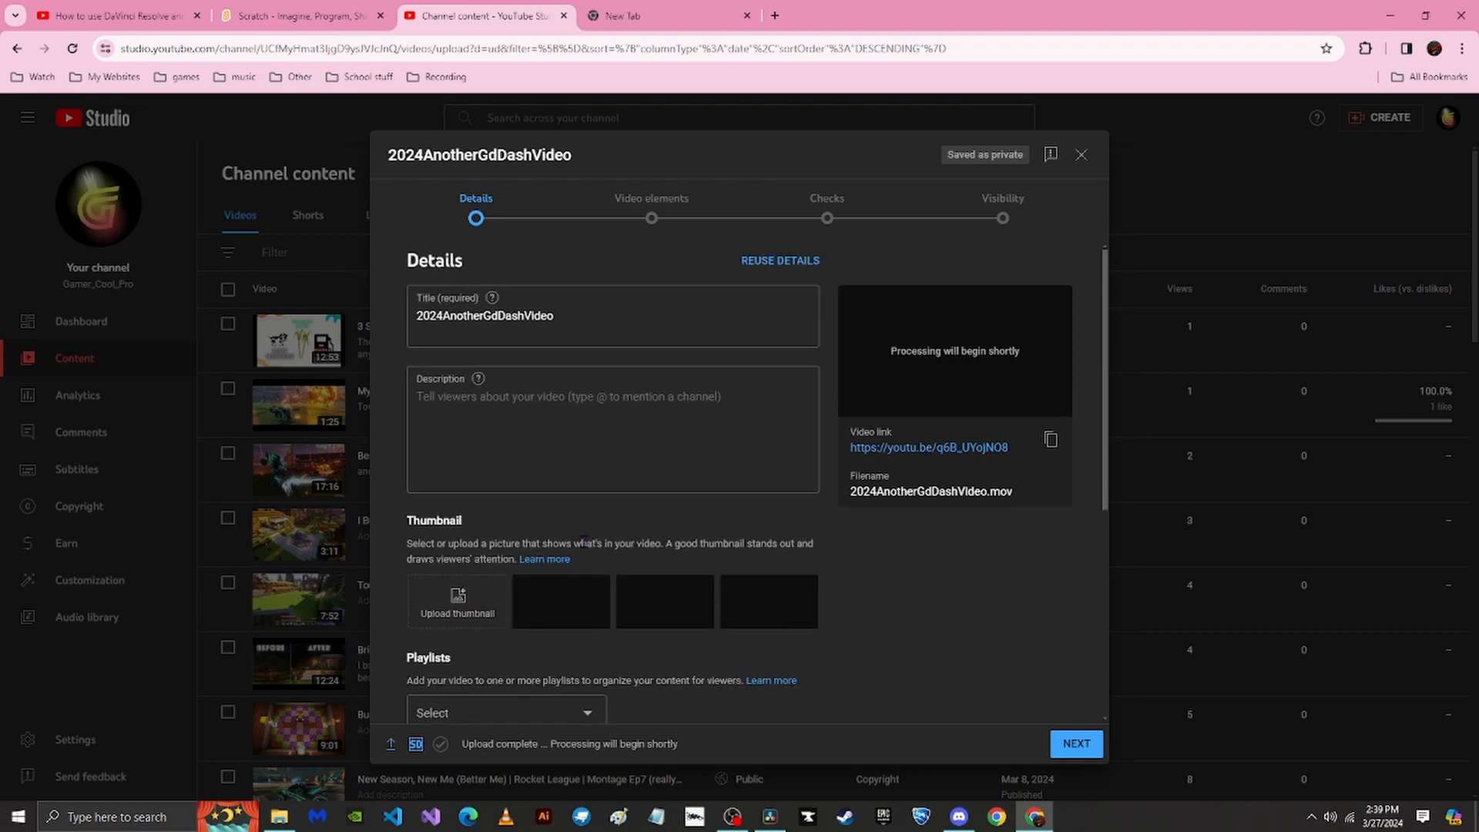
pyautogui.click(661, 241)
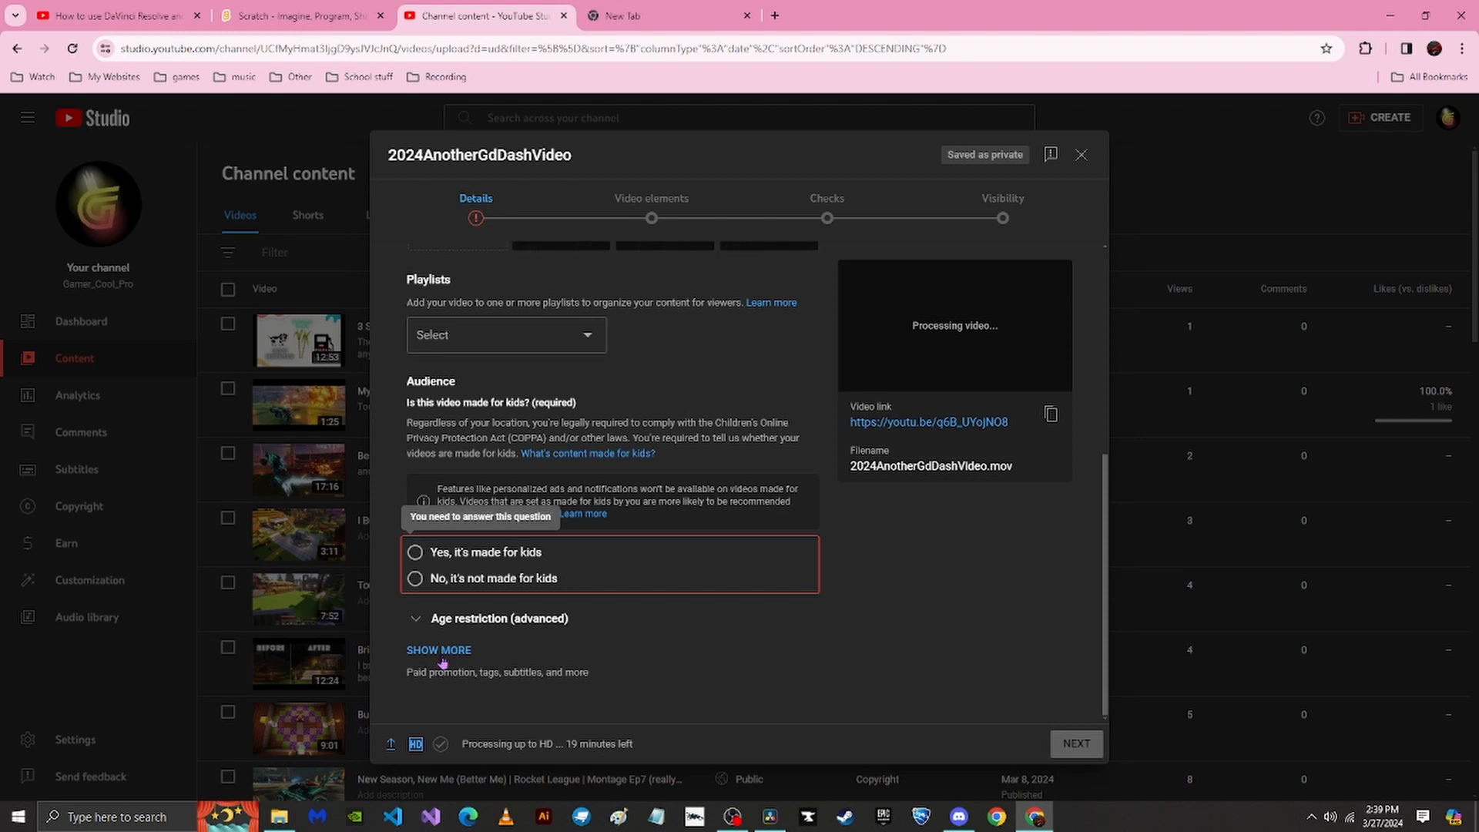
pyautogui.click(544, 578)
pyautogui.scroll(5, 548, 616)
pyautogui.scroll(-1, 554, 663)
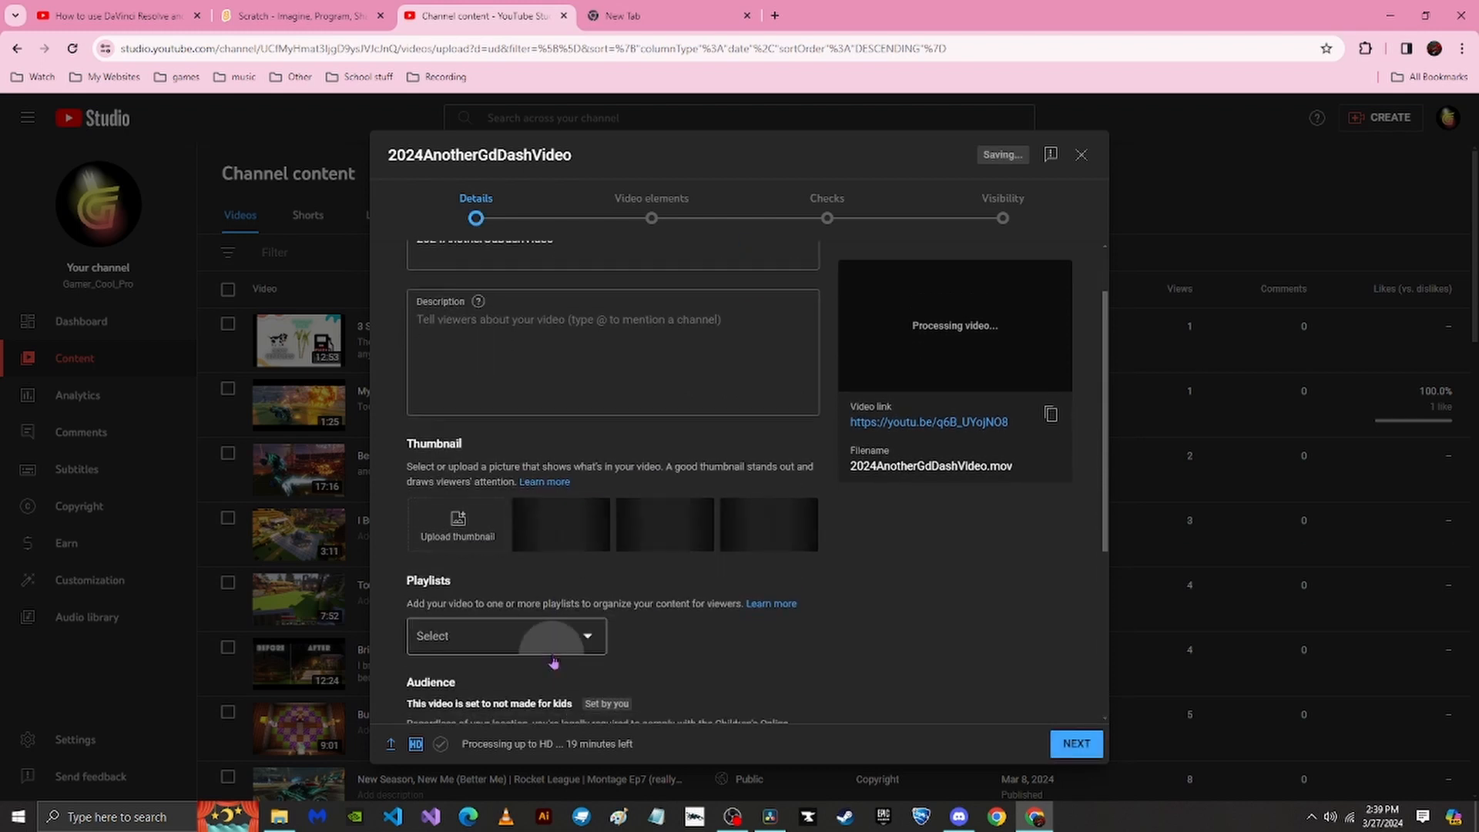
# Add the uploaded video to three playlists and review the recommended thumbnail dimensions.
pyautogui.click(553, 661)
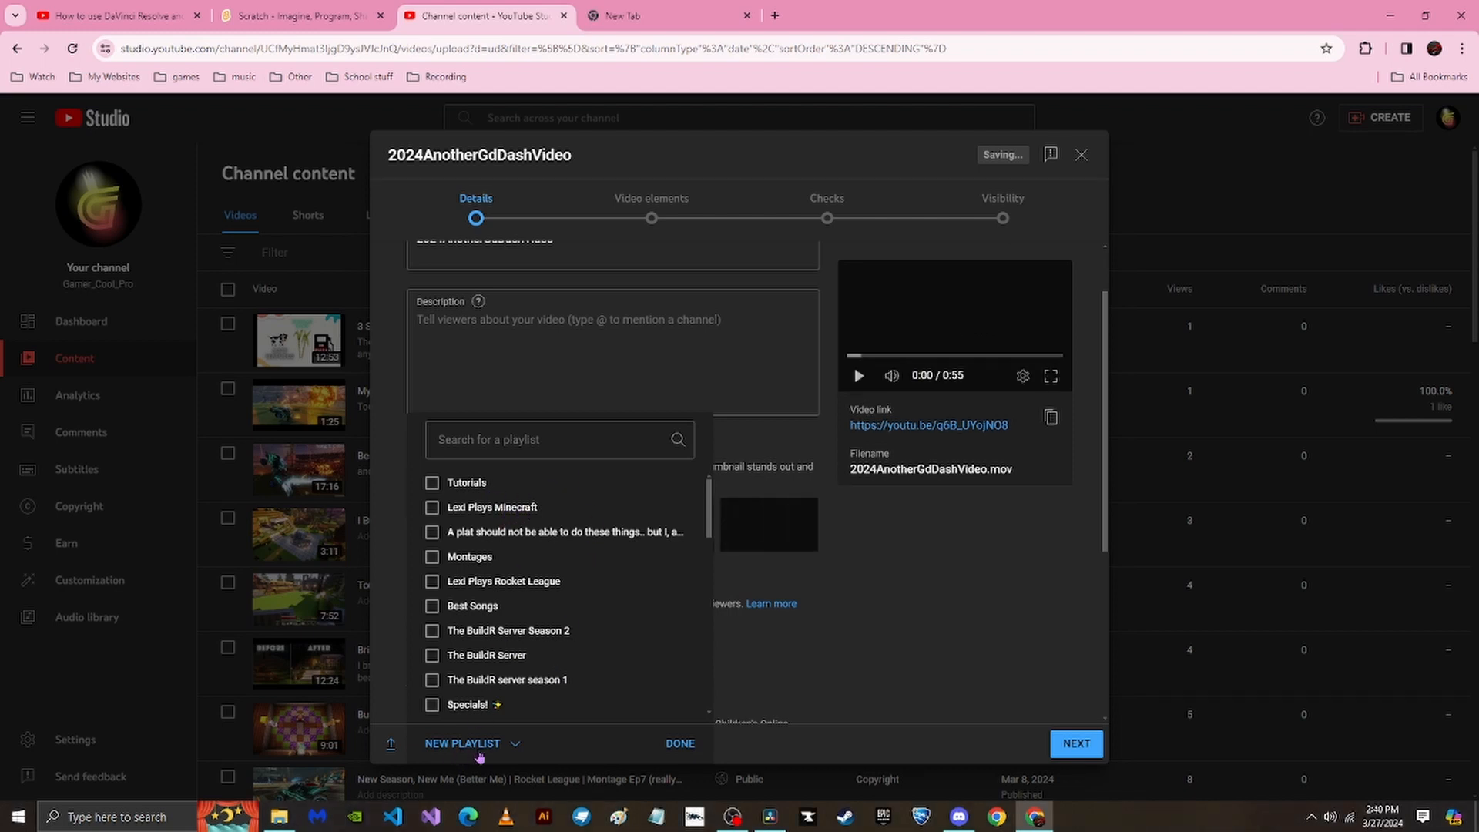
pyautogui.press('Escape')
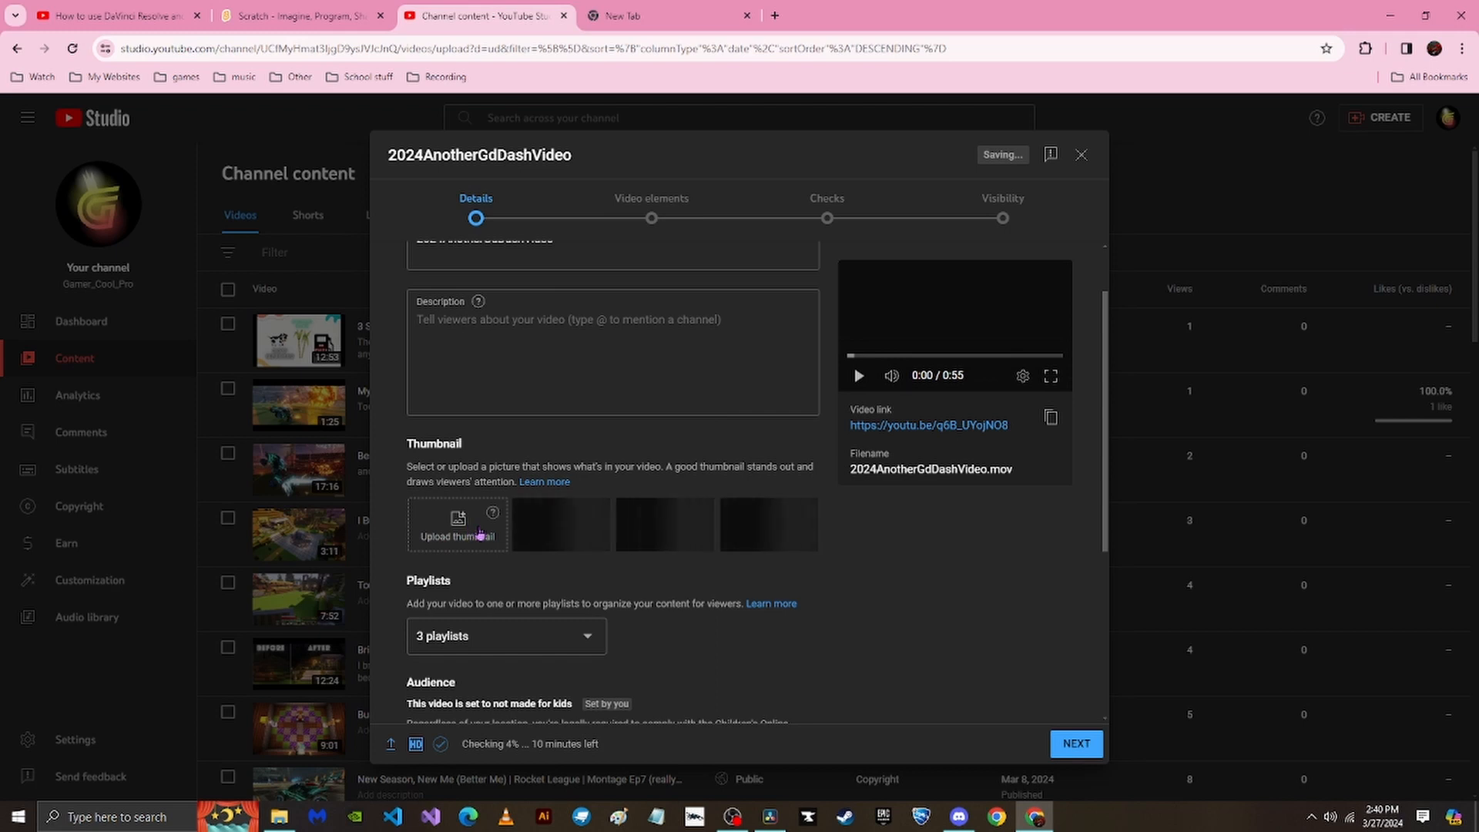
pyautogui.moveTo(494, 518)
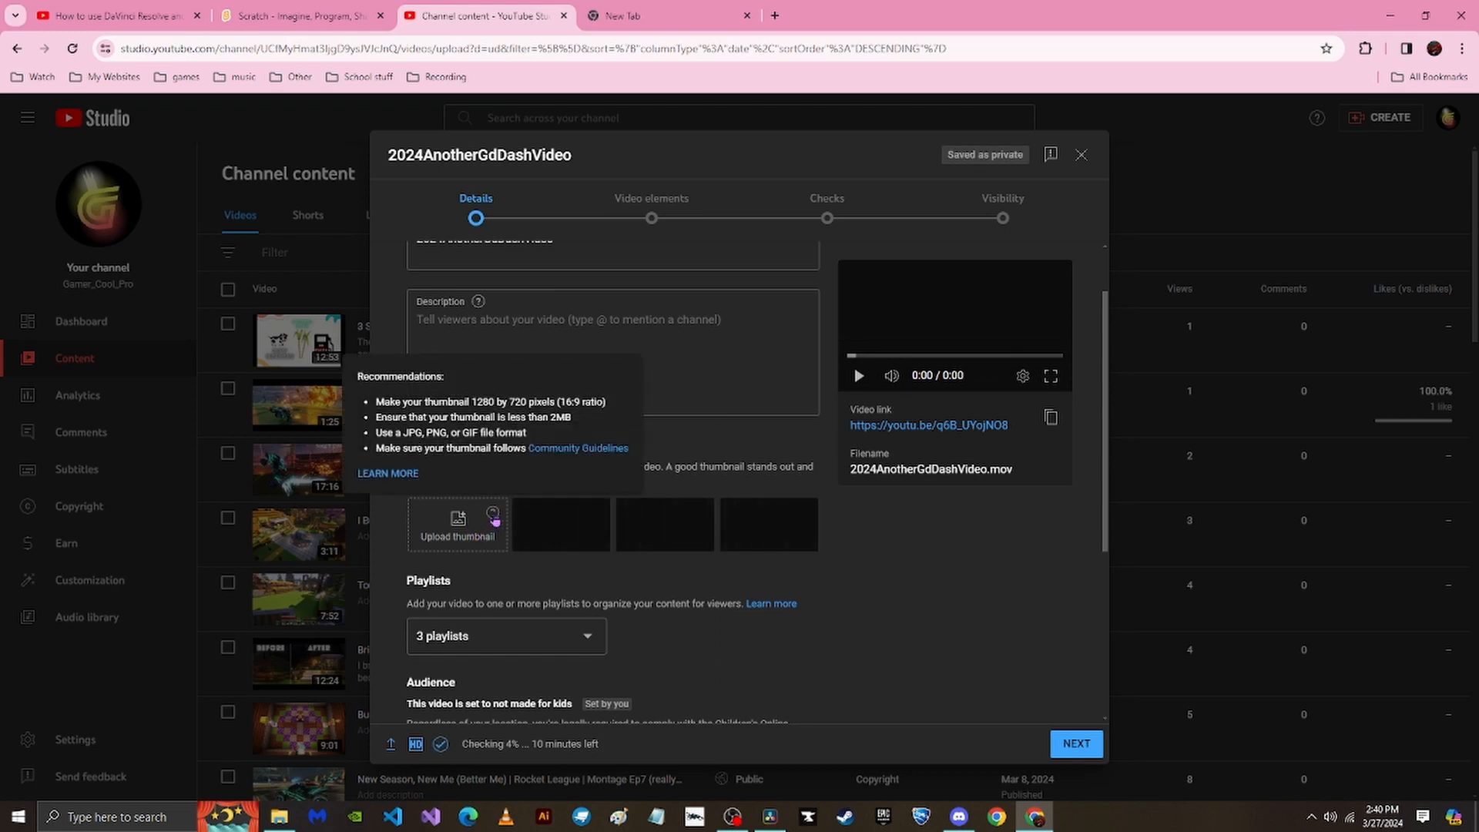
pyautogui.moveTo(472, 402); pyautogui.dragTo(527, 401)
pyautogui.click(530, 402)
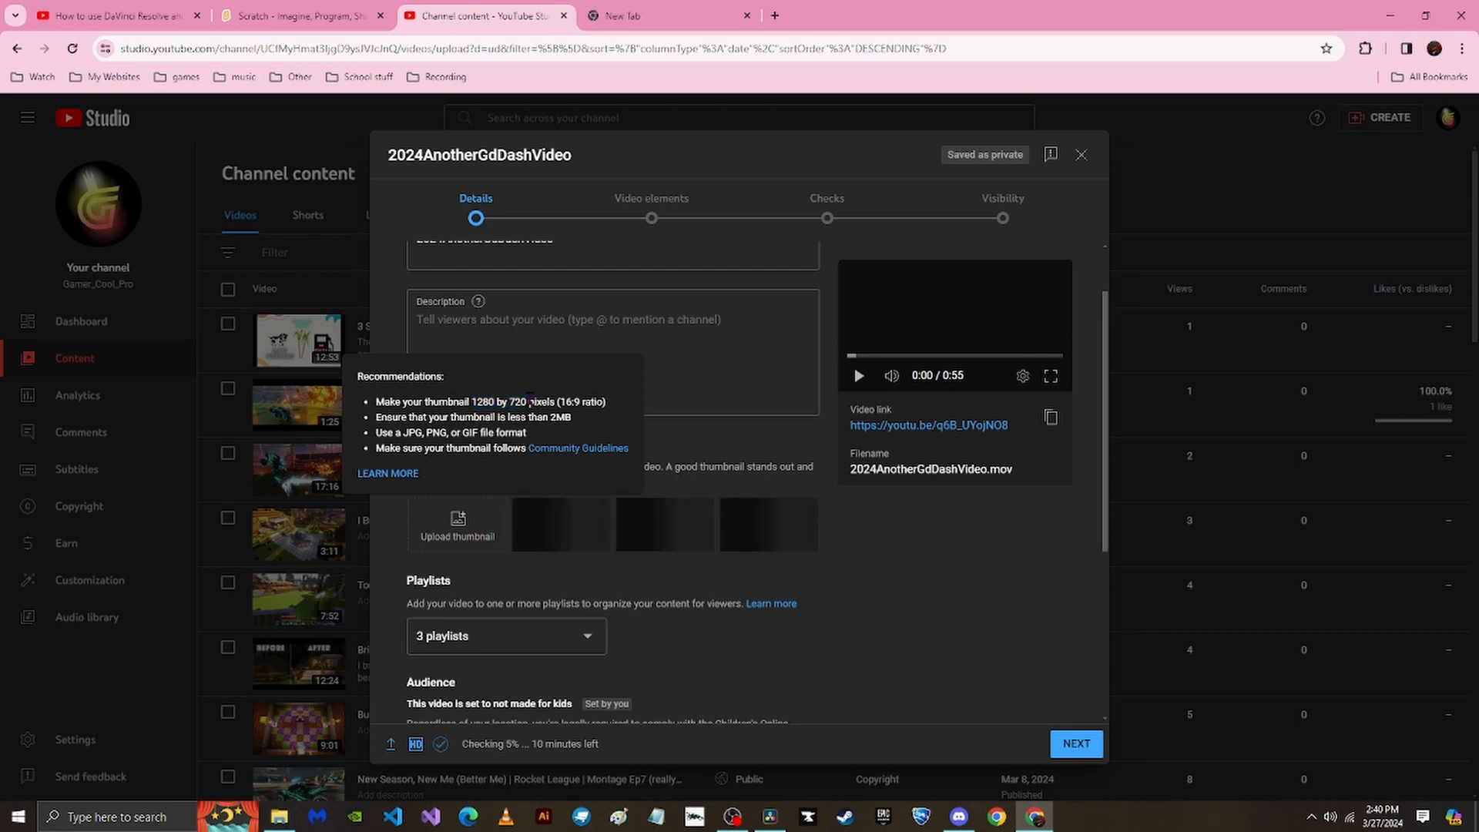
# Replace the video's title with "I got Even FARTHER in Dash!!! | Geometry Dash / GD | Challenge - GamerCoolPro".
pyautogui.scroll(1, 642, 589)
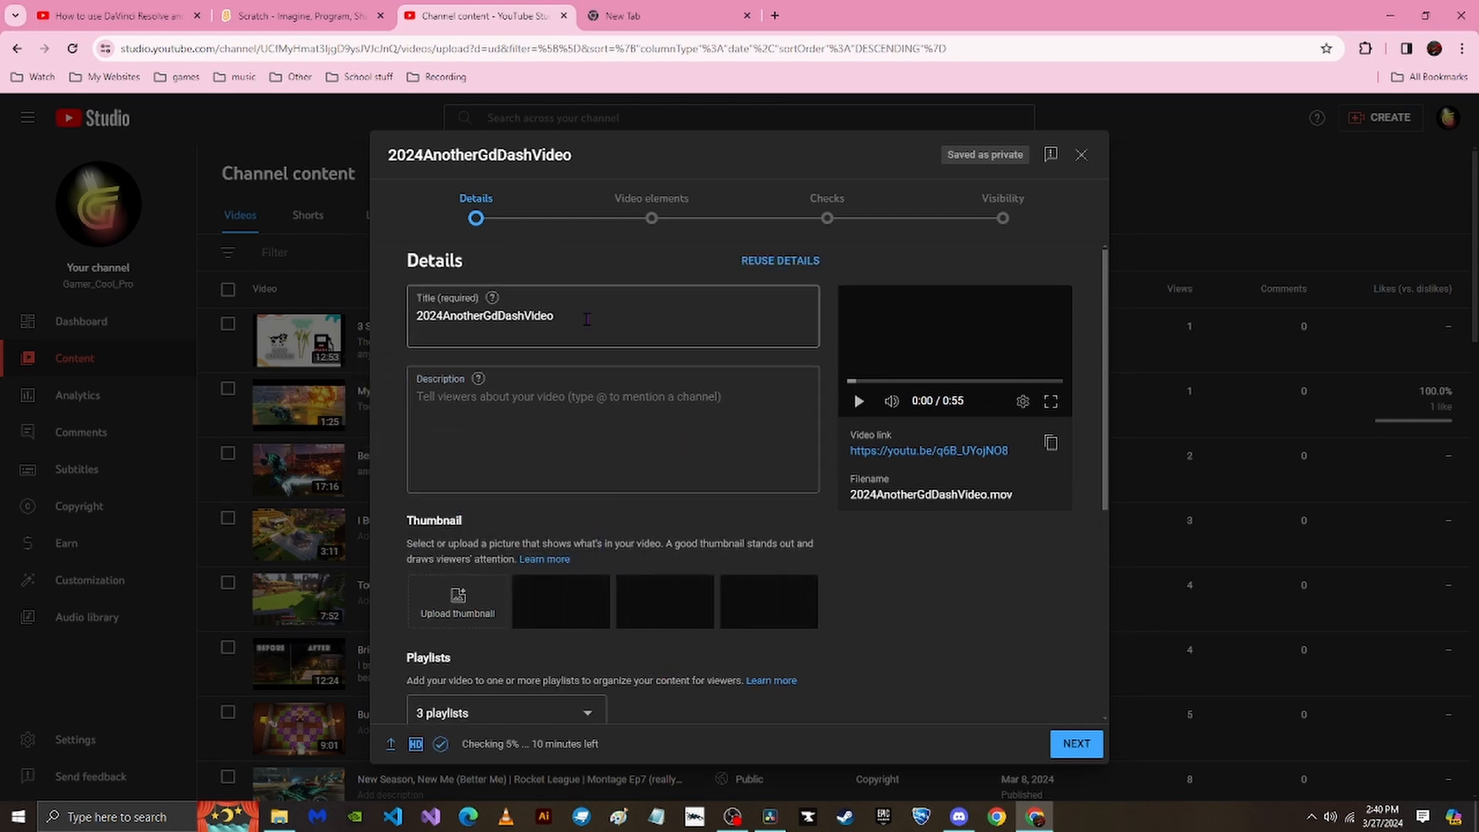
pyautogui.moveTo(576, 319); pyautogui.dragTo(419, 319)
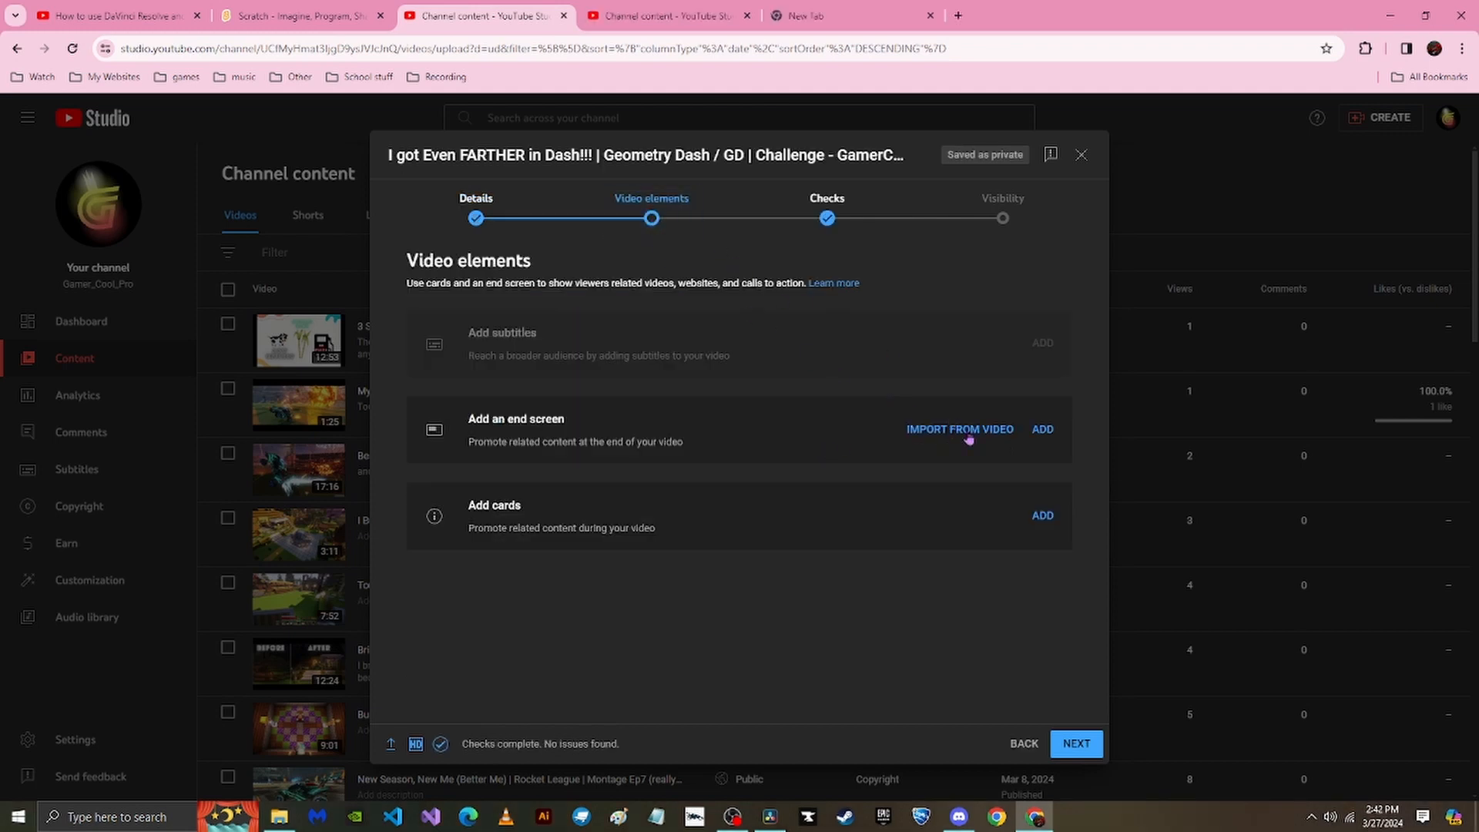
# Import the end screen layout from the latest video and preview playback from 43:03 until the subscribe element starts.
pyautogui.click(968, 437)
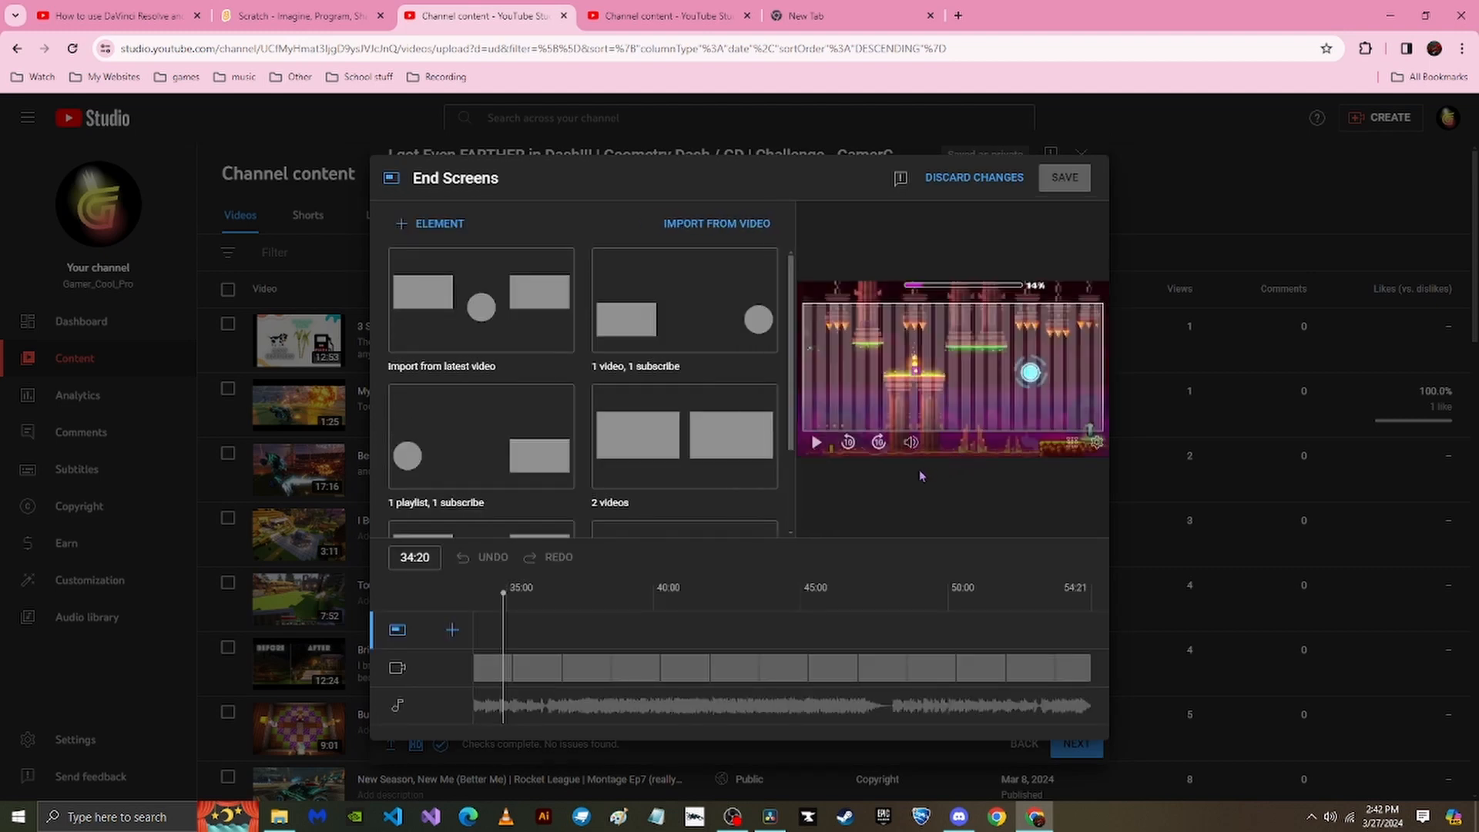
pyautogui.click(460, 317)
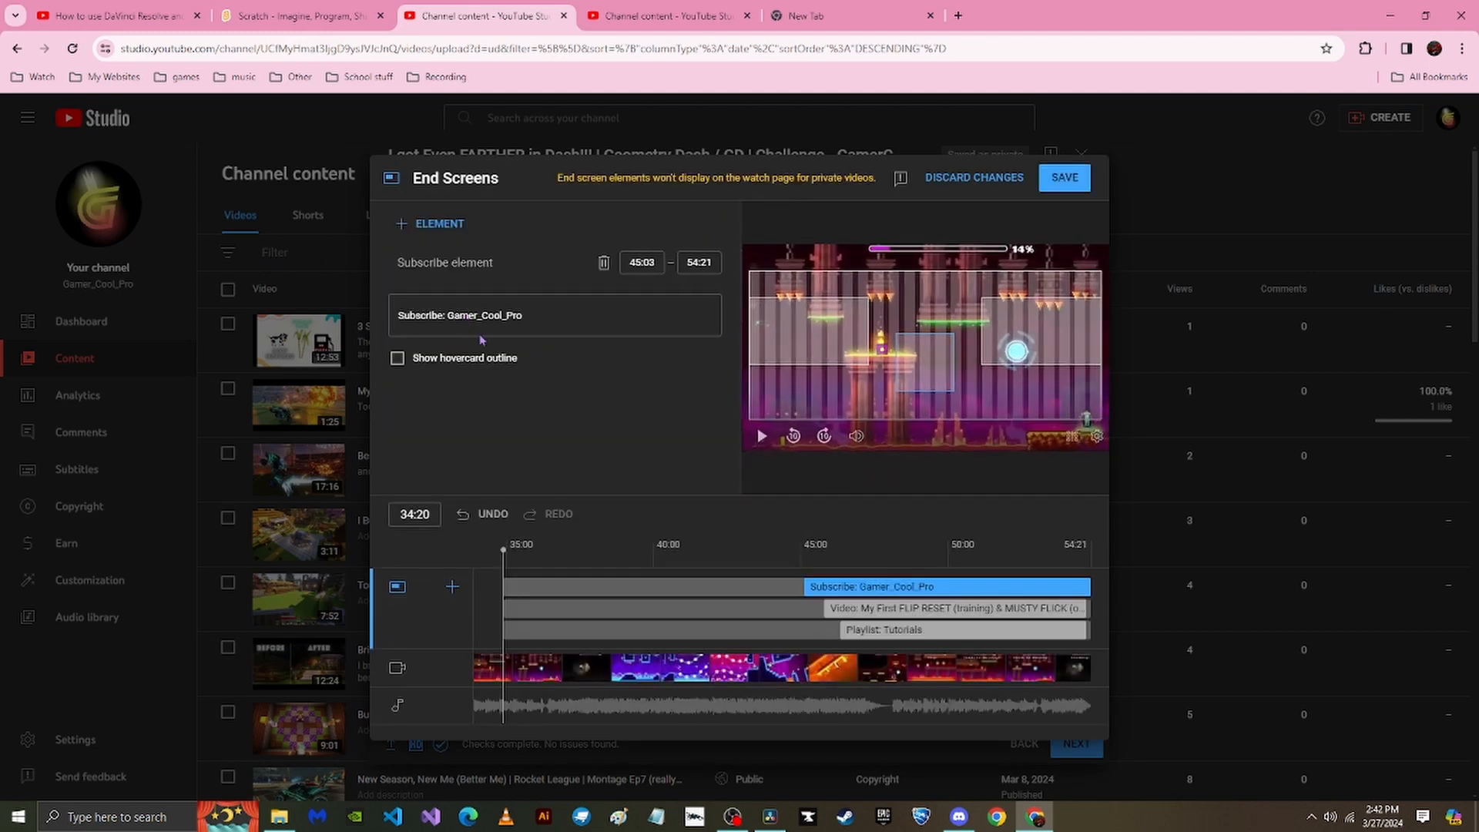
pyautogui.moveTo(766, 550); pyautogui.dragTo(747, 550)
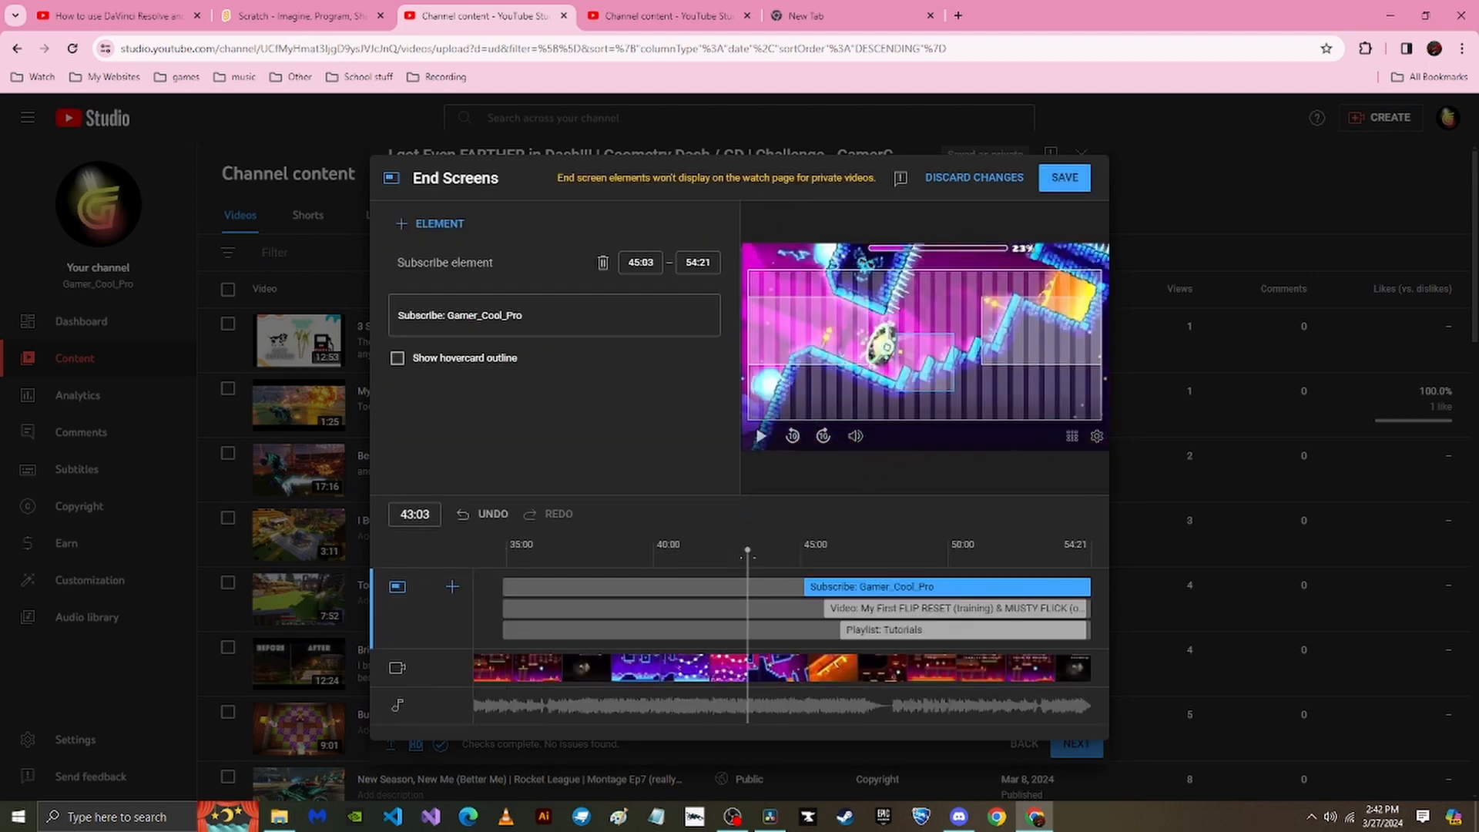
pyautogui.click(759, 437)
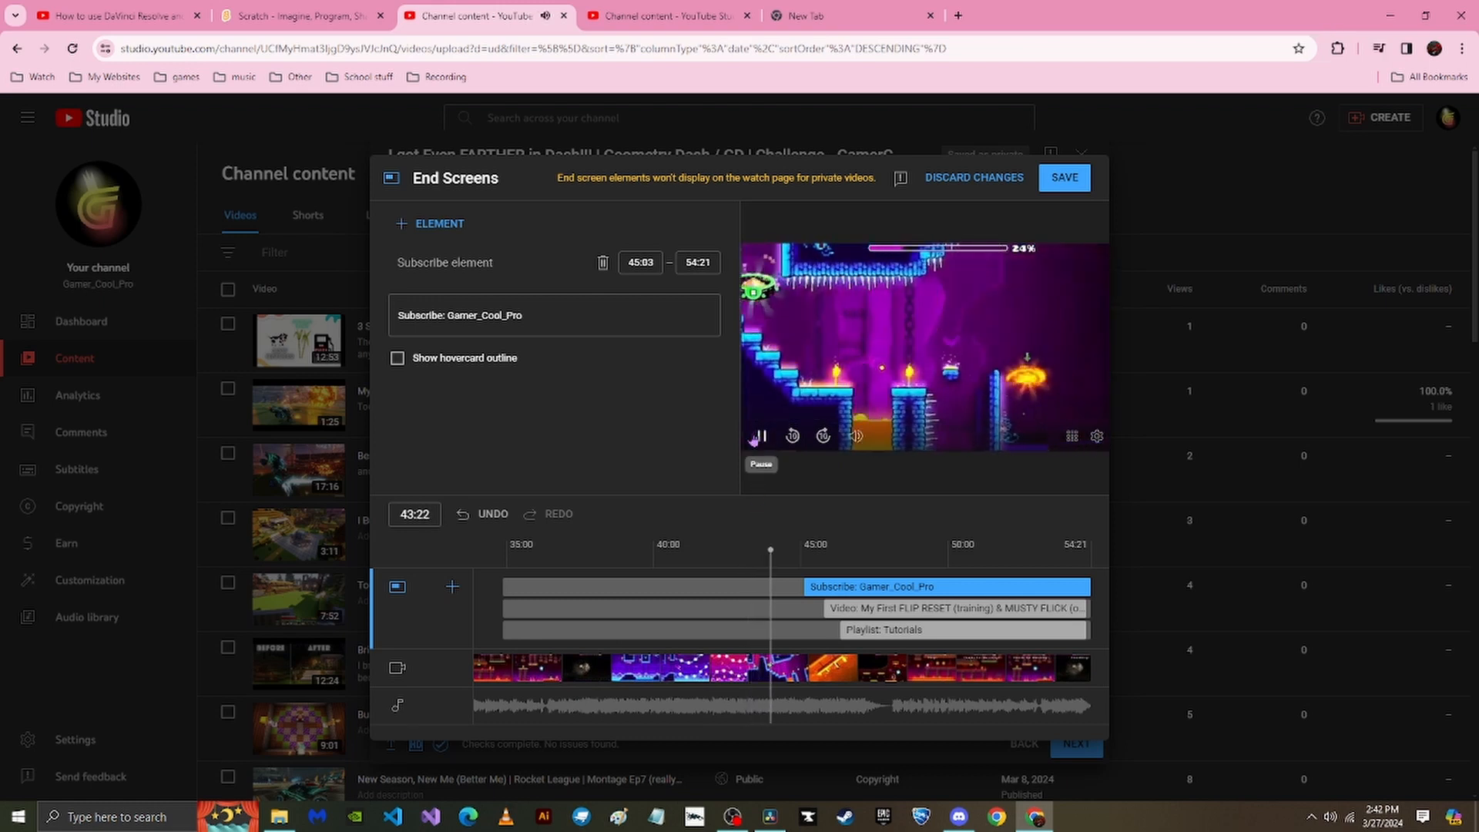
pyautogui.click(761, 436)
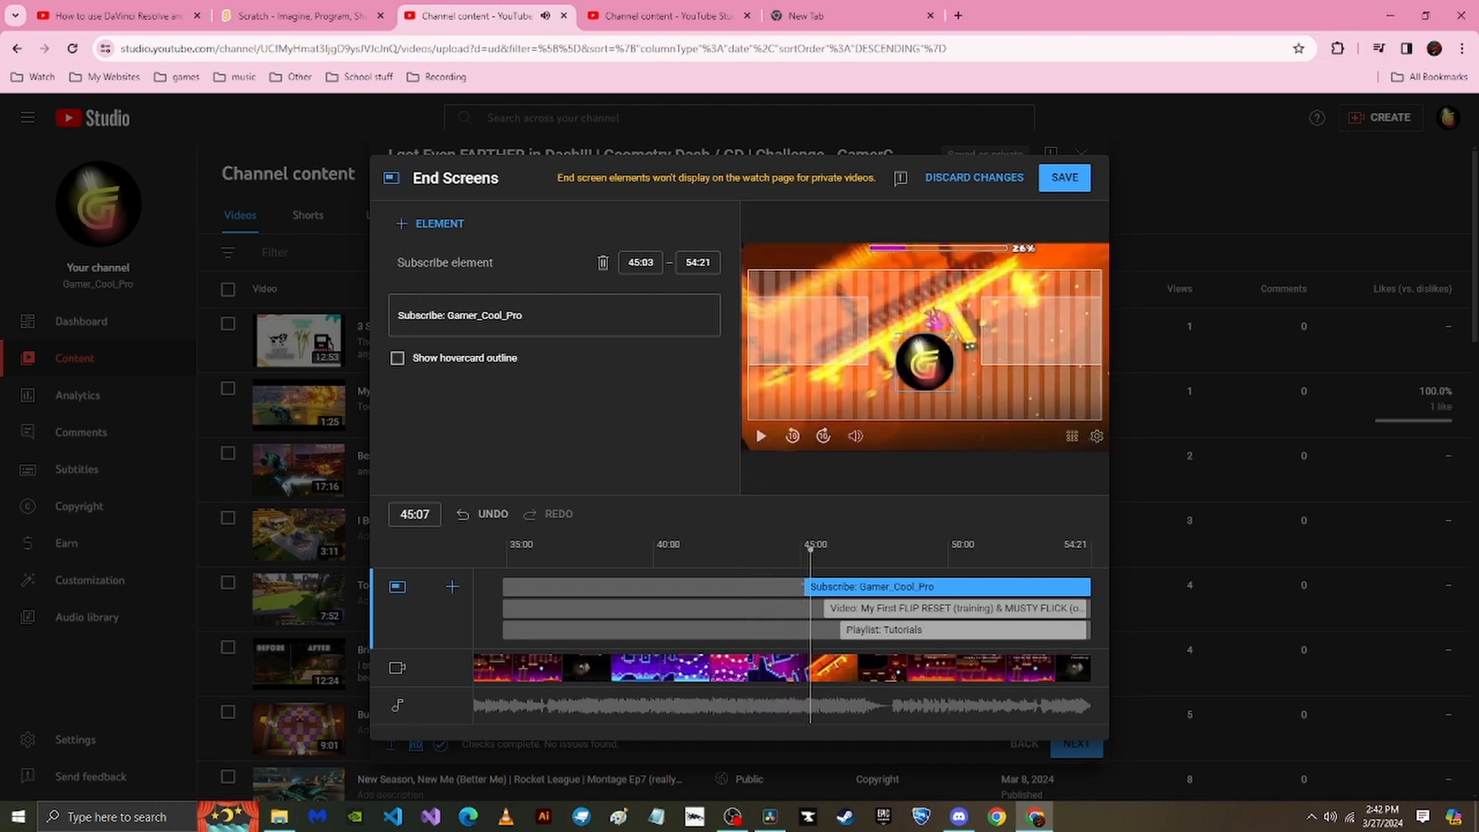
# Shorten the end screen elements, feature the Geometry Dash \ GD playlist from 48:20 and the "Beating Dash For A Hour" video, and save.
pyautogui.moveTo(801, 585); pyautogui.dragTo(884, 608)
pyautogui.click(842, 631)
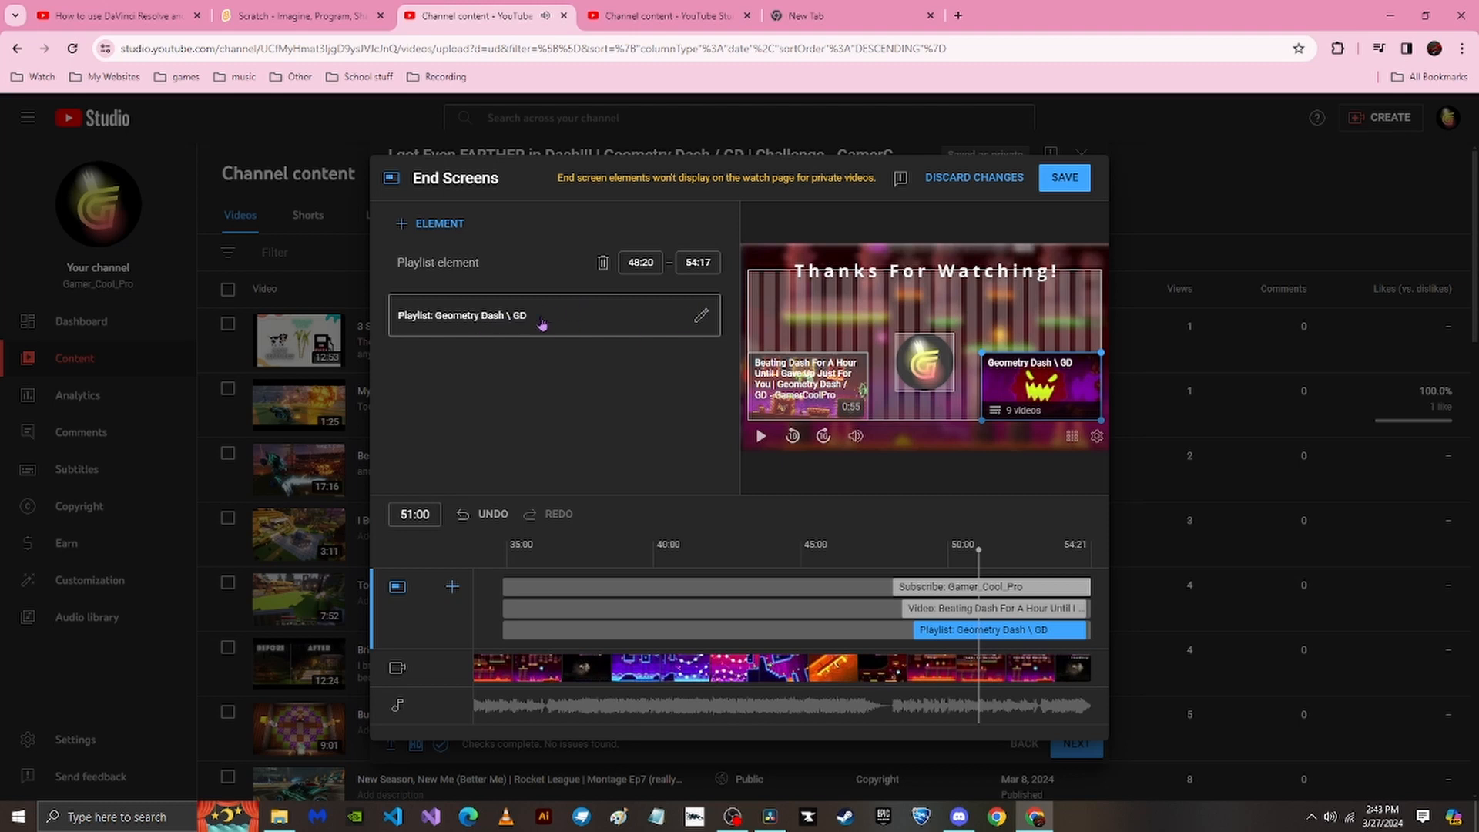
pyautogui.click(1069, 178)
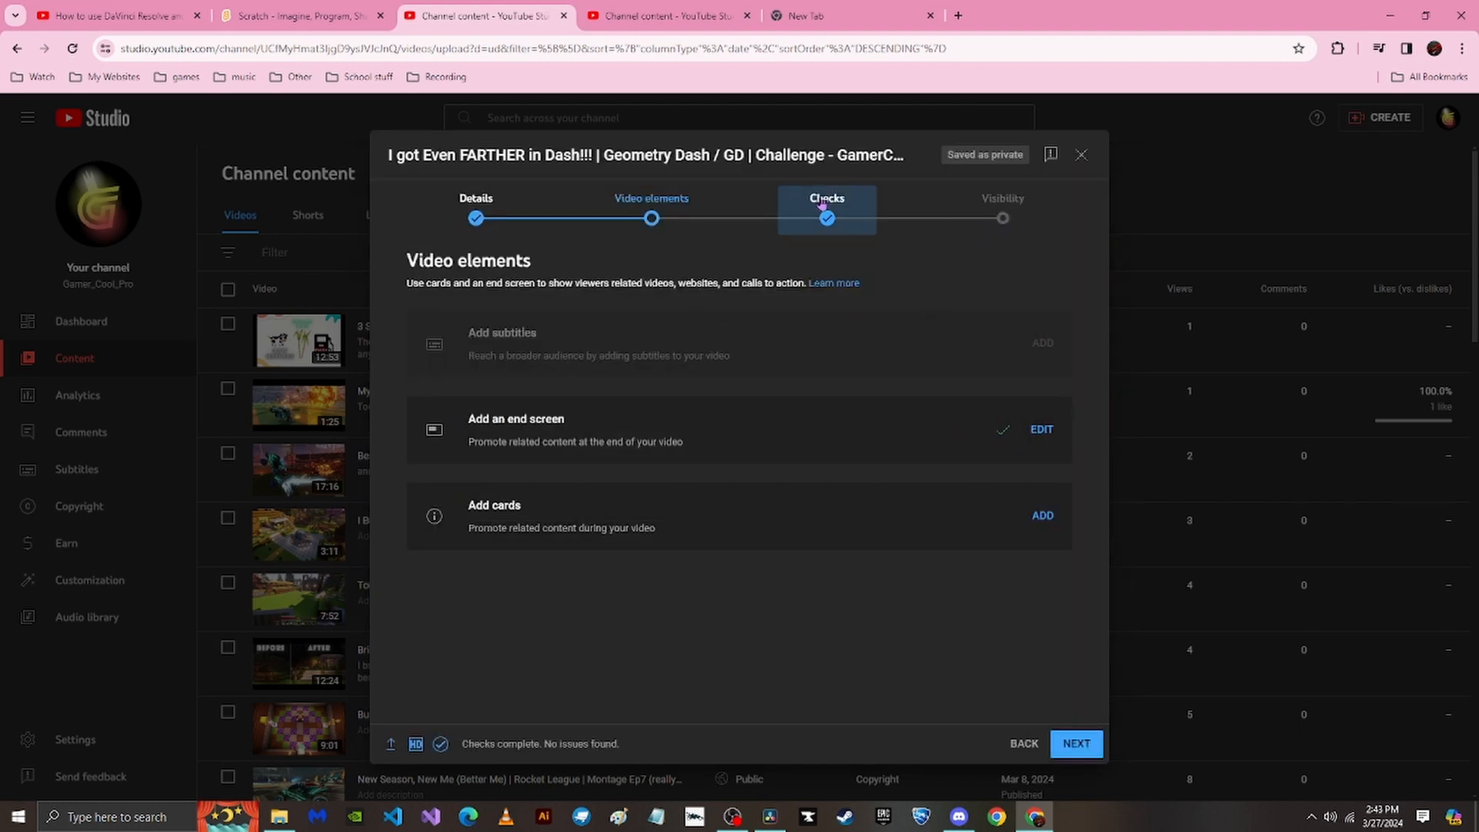
# Review the video's copyright check result and close the duplicate channel content tab.
pyautogui.click(864, 218)
pyautogui.moveTo(506, 352); pyautogui.dragTo(406, 348)
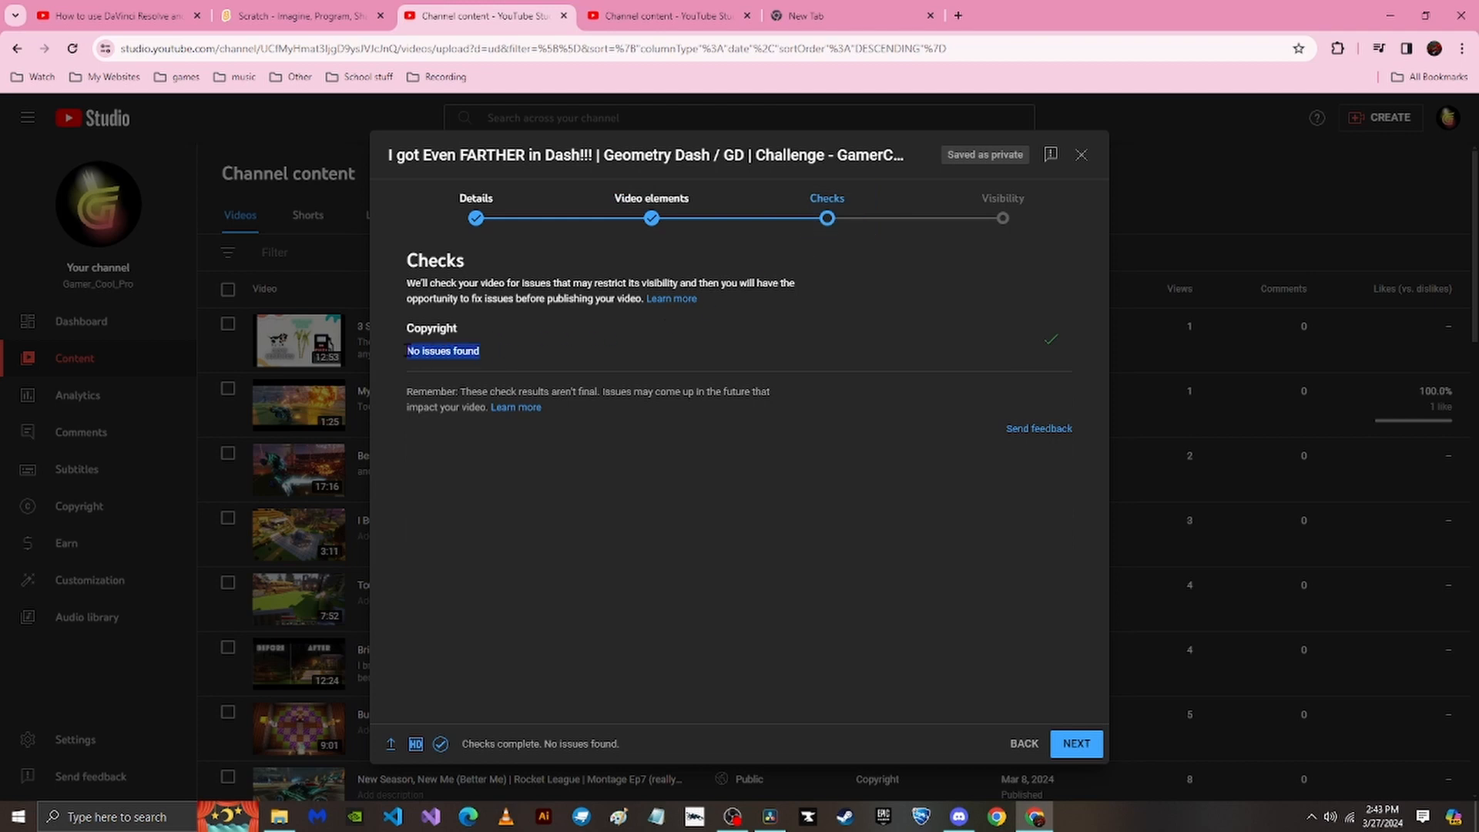
pyautogui.click(736, 342)
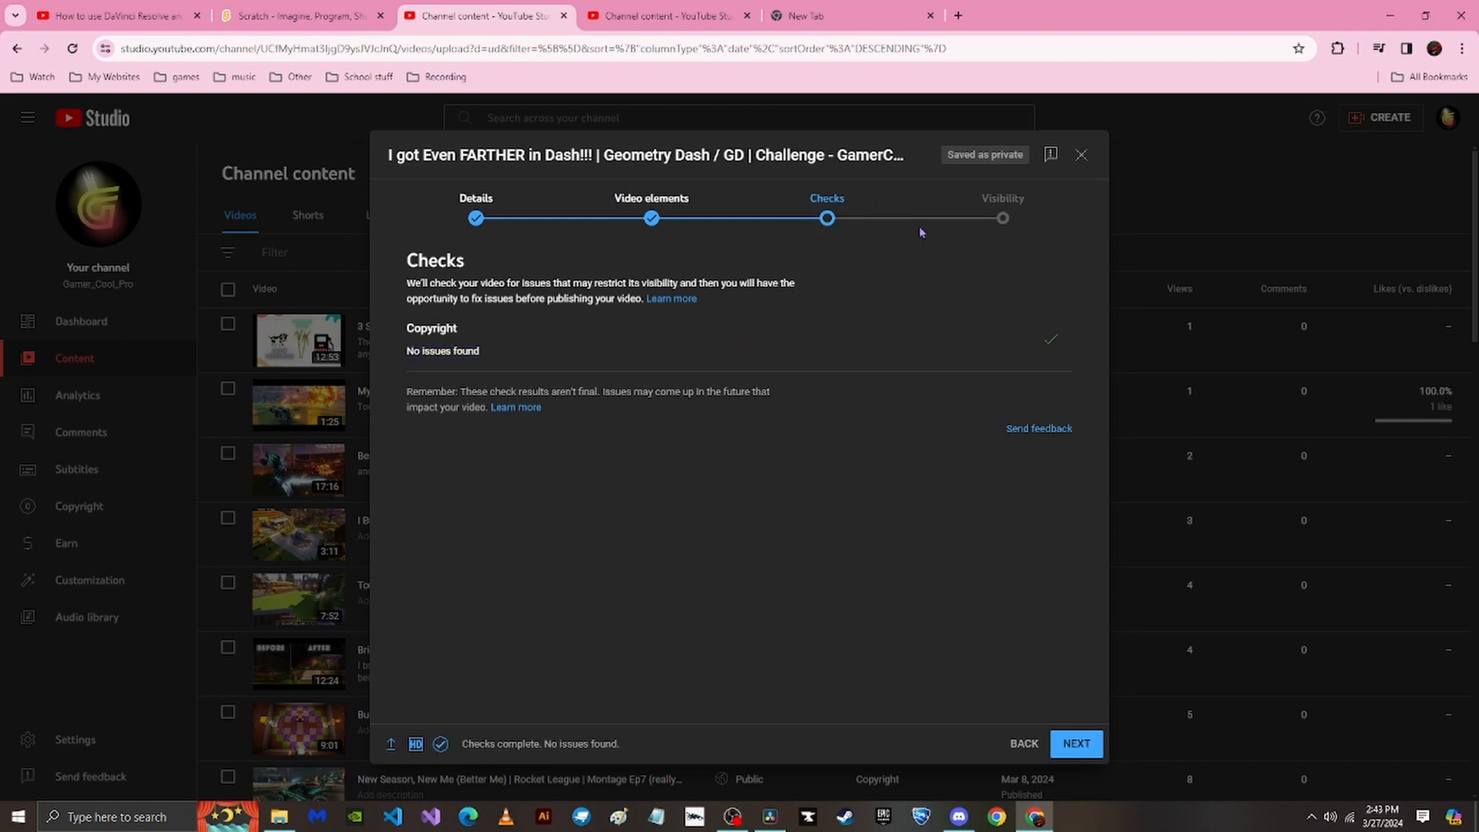
pyautogui.click(748, 16)
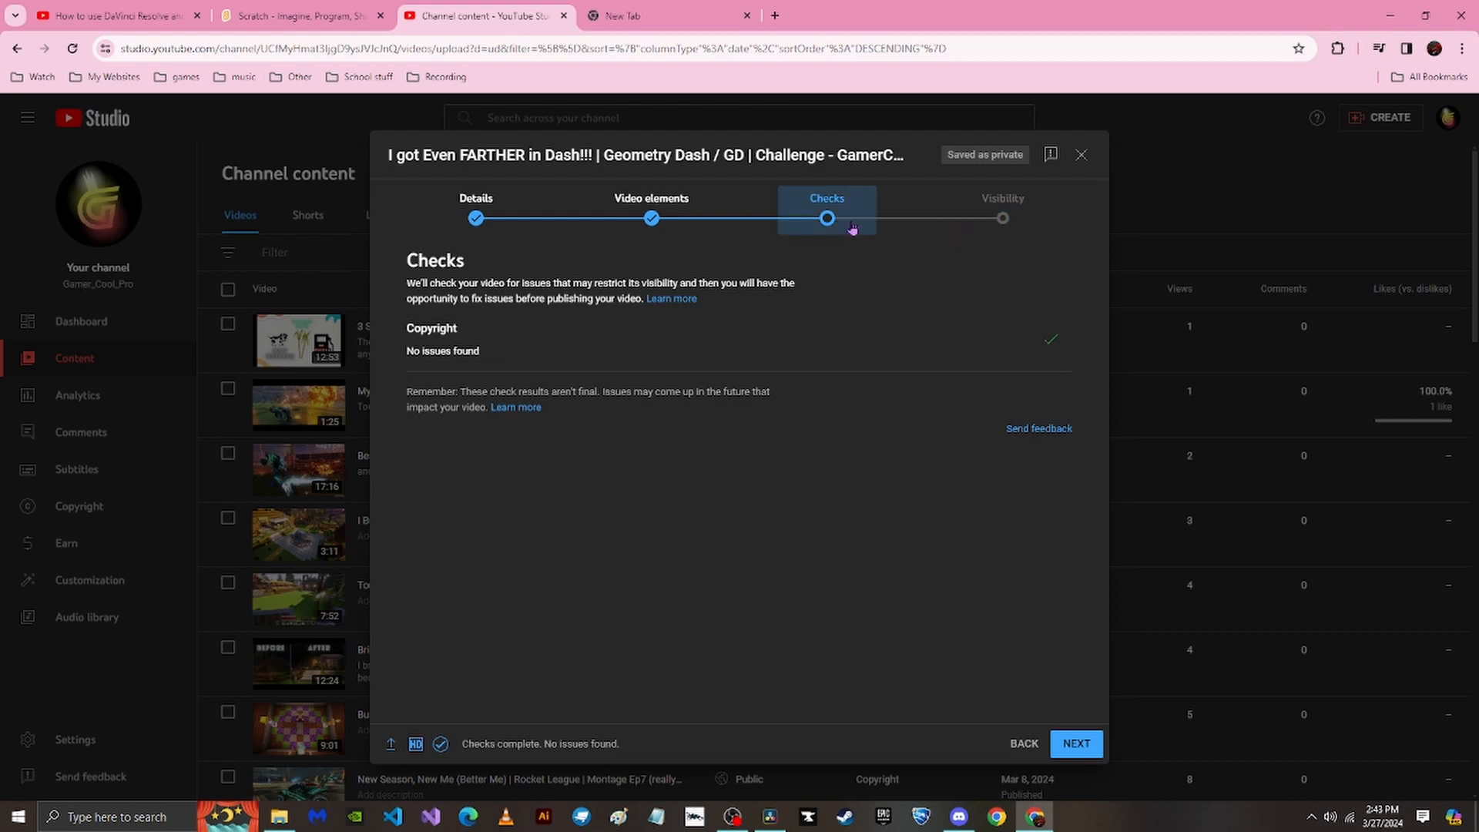
# Publish the video with Public visibility, copy its share link and dismiss the confirmation.
pyautogui.click(1032, 213)
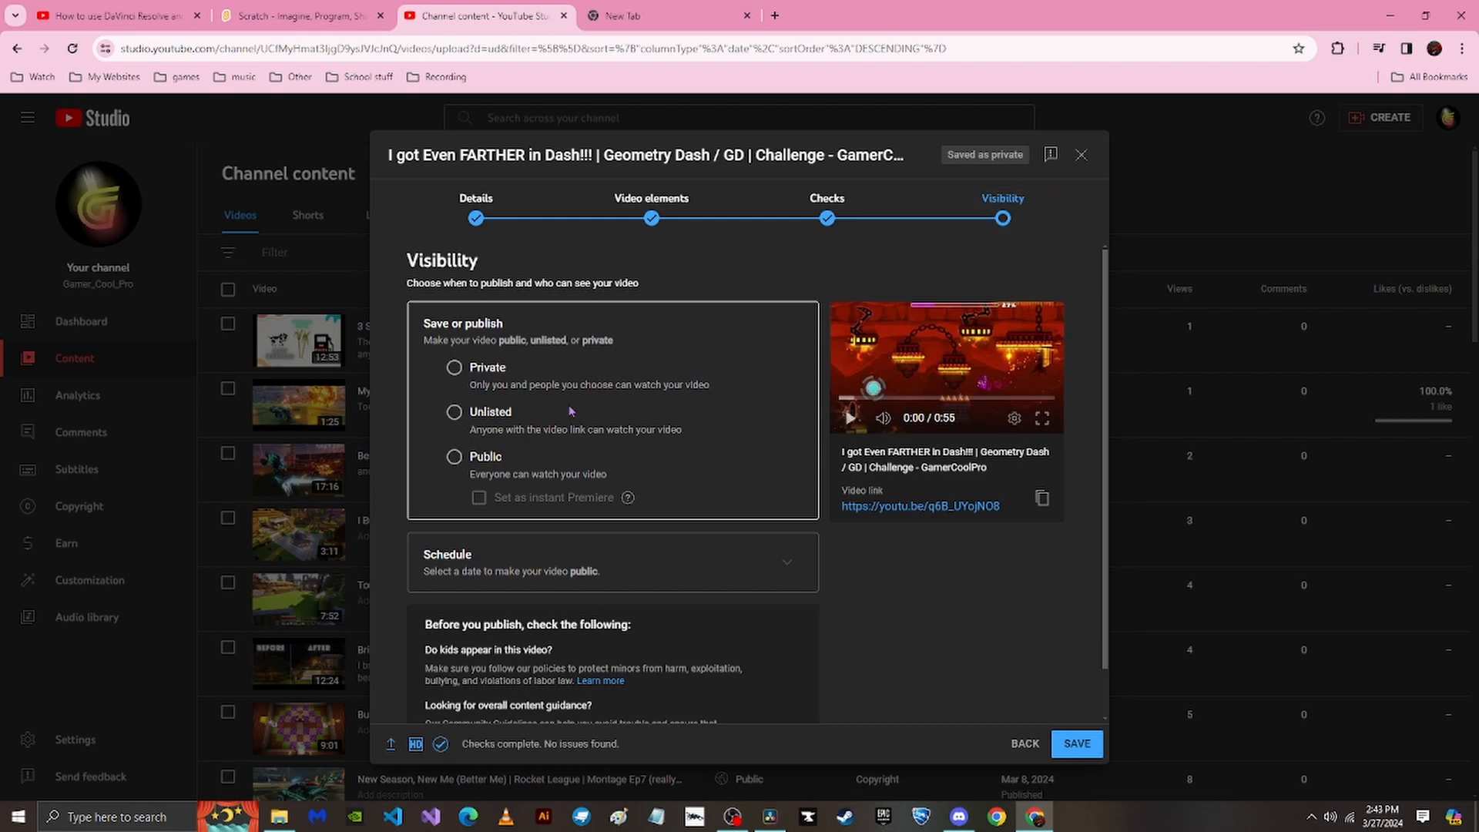
pyautogui.click(493, 460)
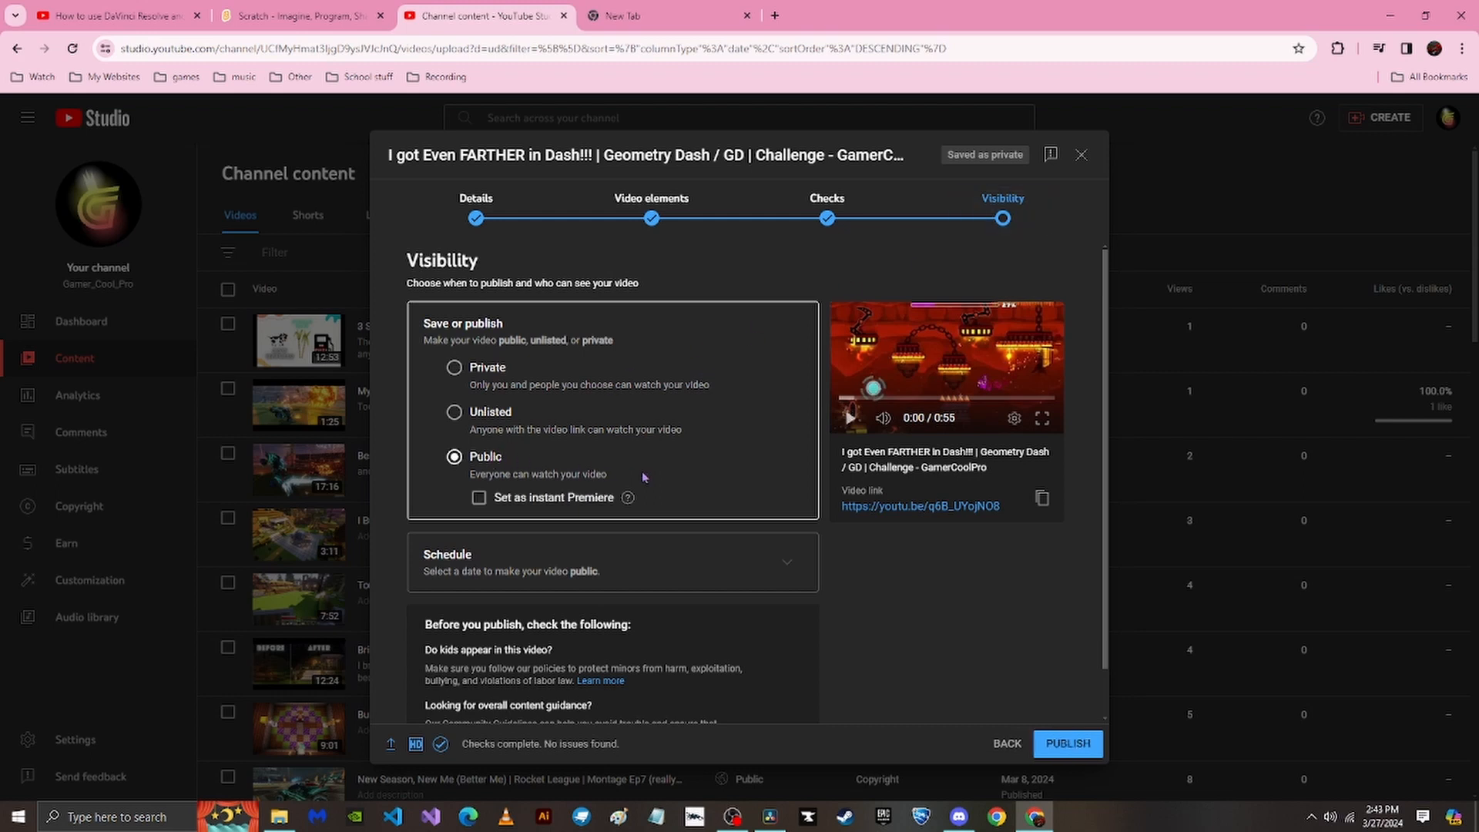
pyautogui.scroll(-1, 644, 477)
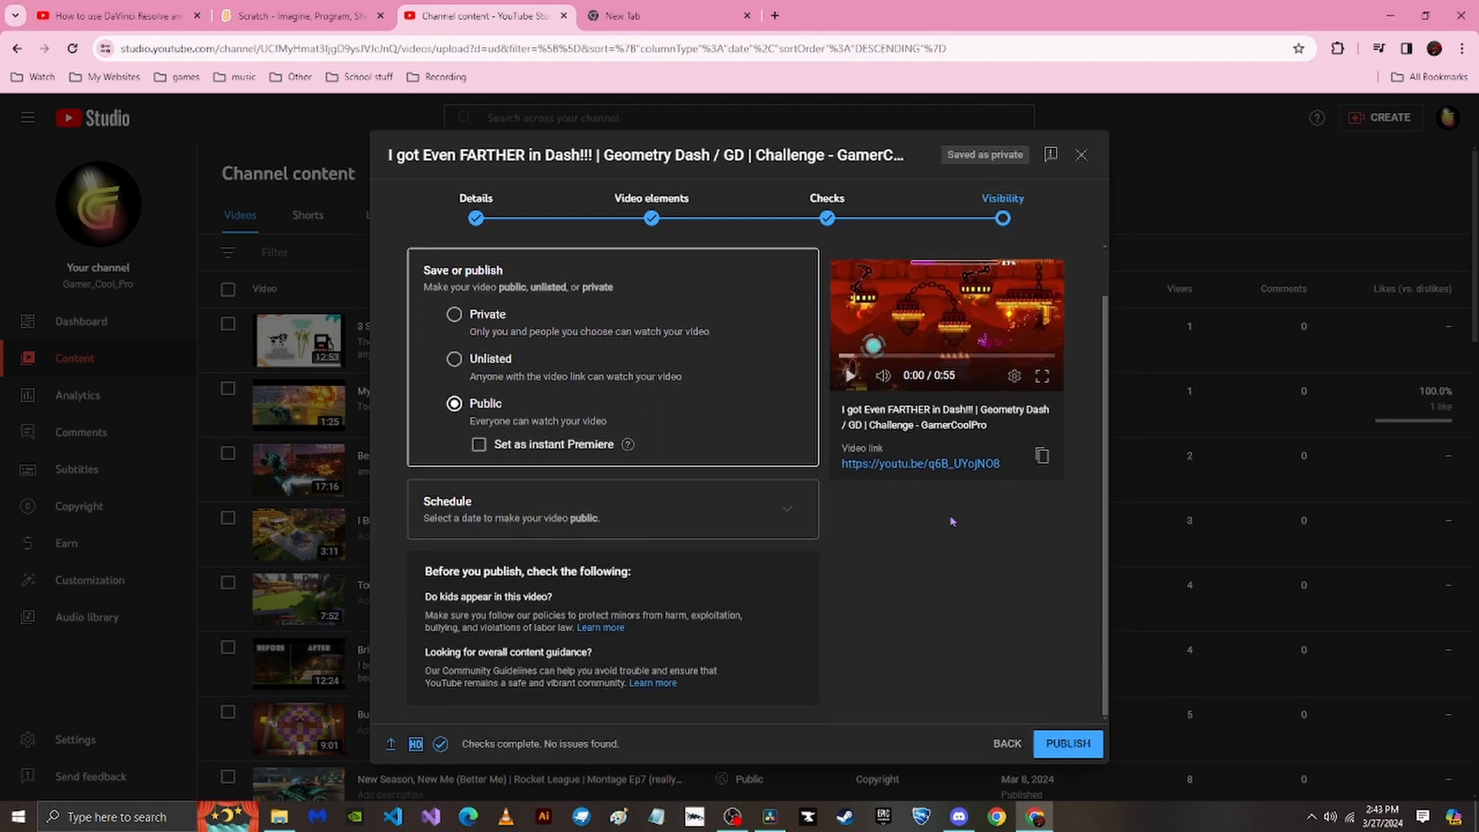
pyautogui.click(1069, 745)
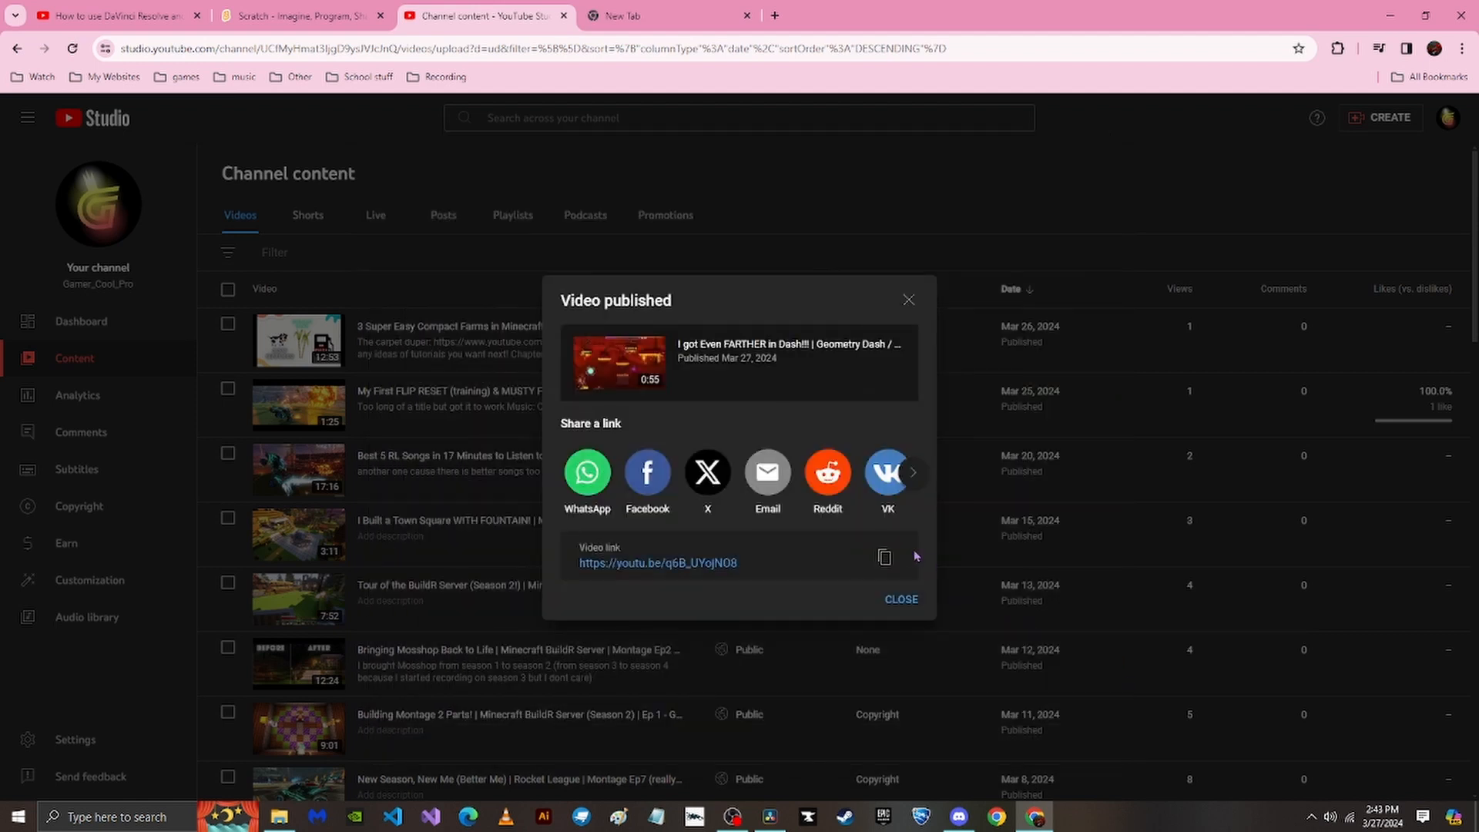
pyautogui.click(884, 557)
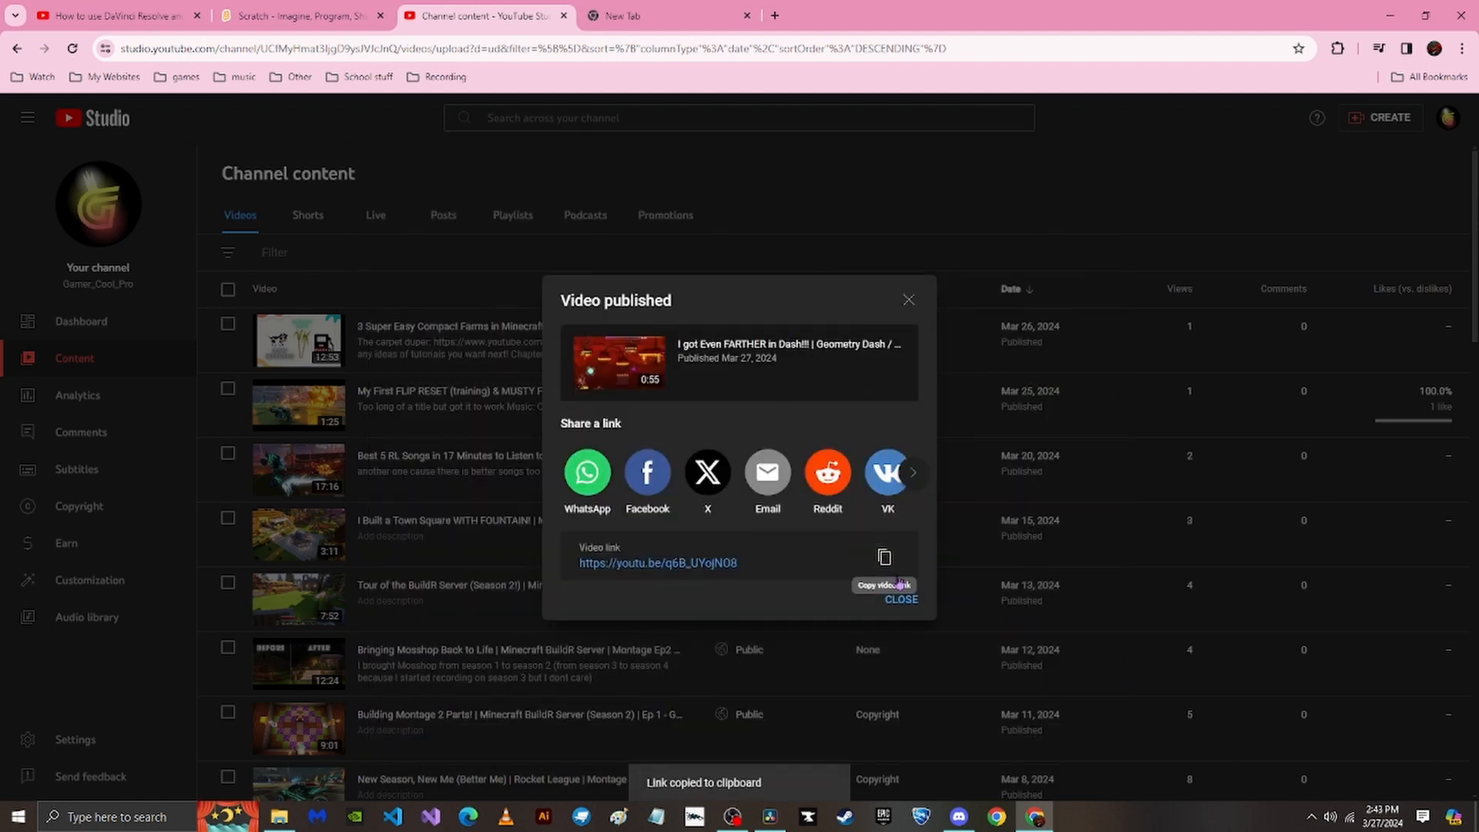
pyautogui.click(912, 606)
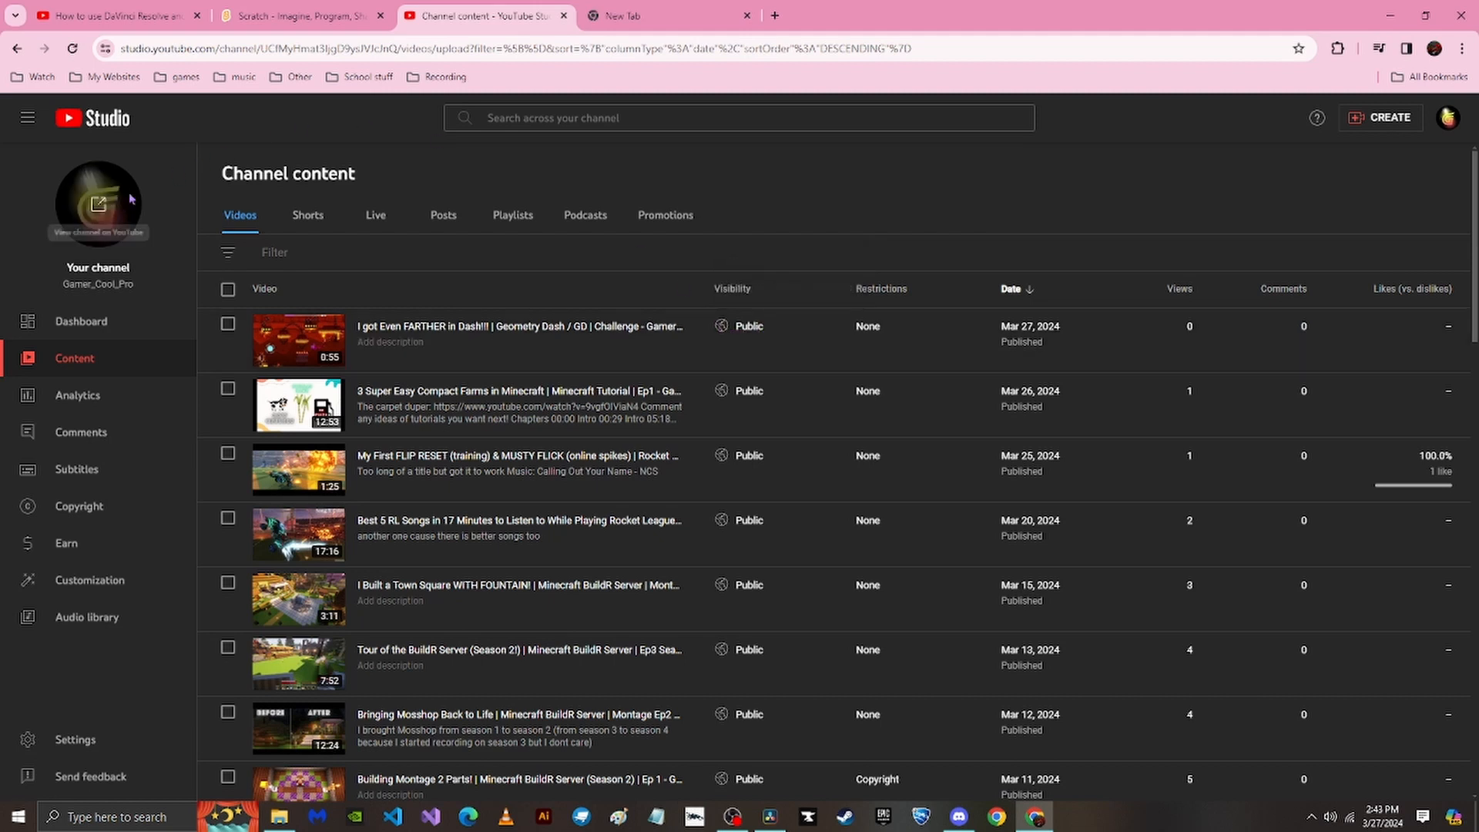
# View the channel's public YouTube page in place of the Studio tab and find the newly published video under Videos.
pyautogui.click(98, 204)
pyautogui.click(565, 17)
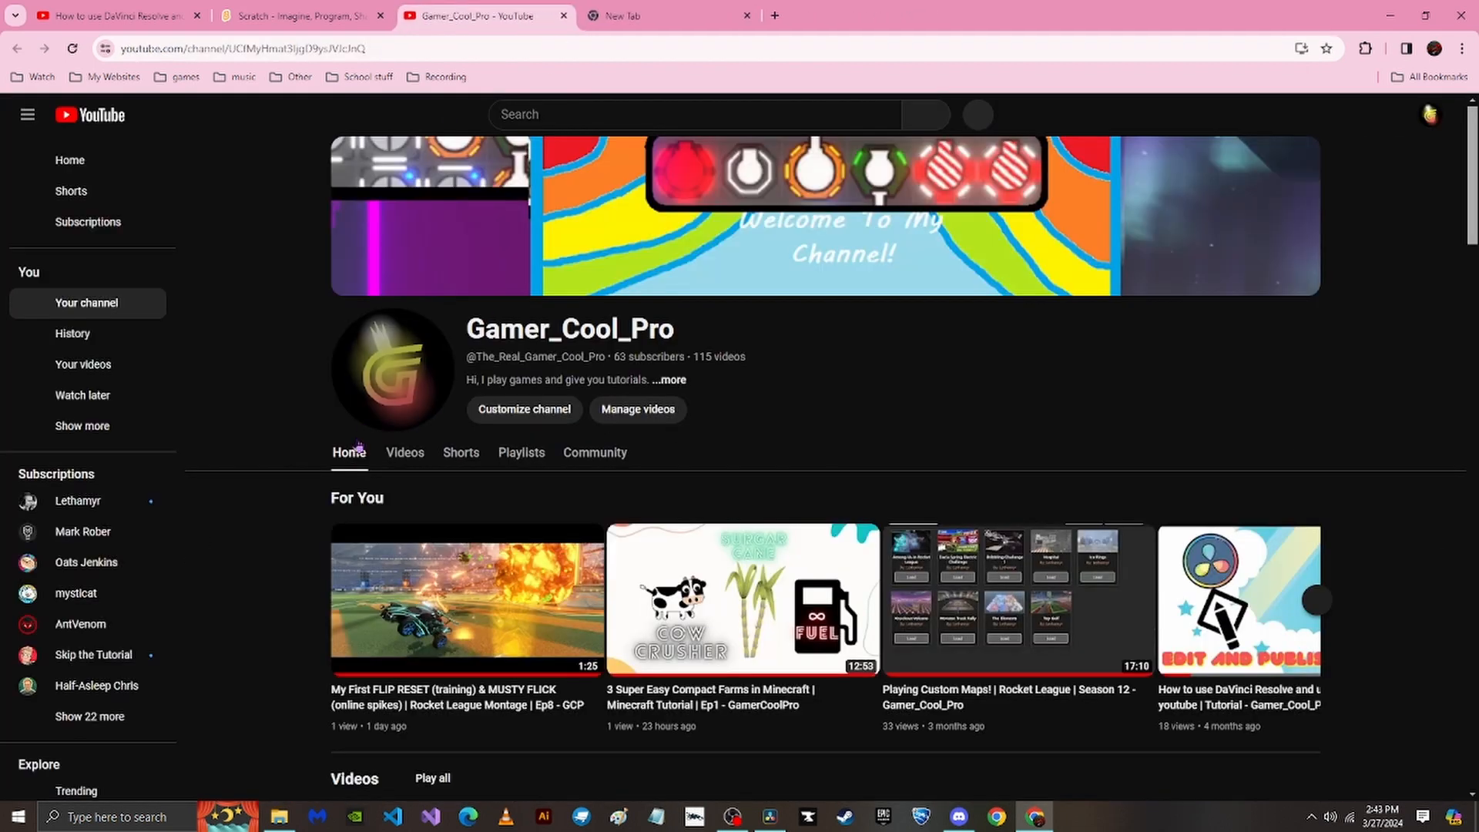
pyautogui.scroll(-4, 590, 478)
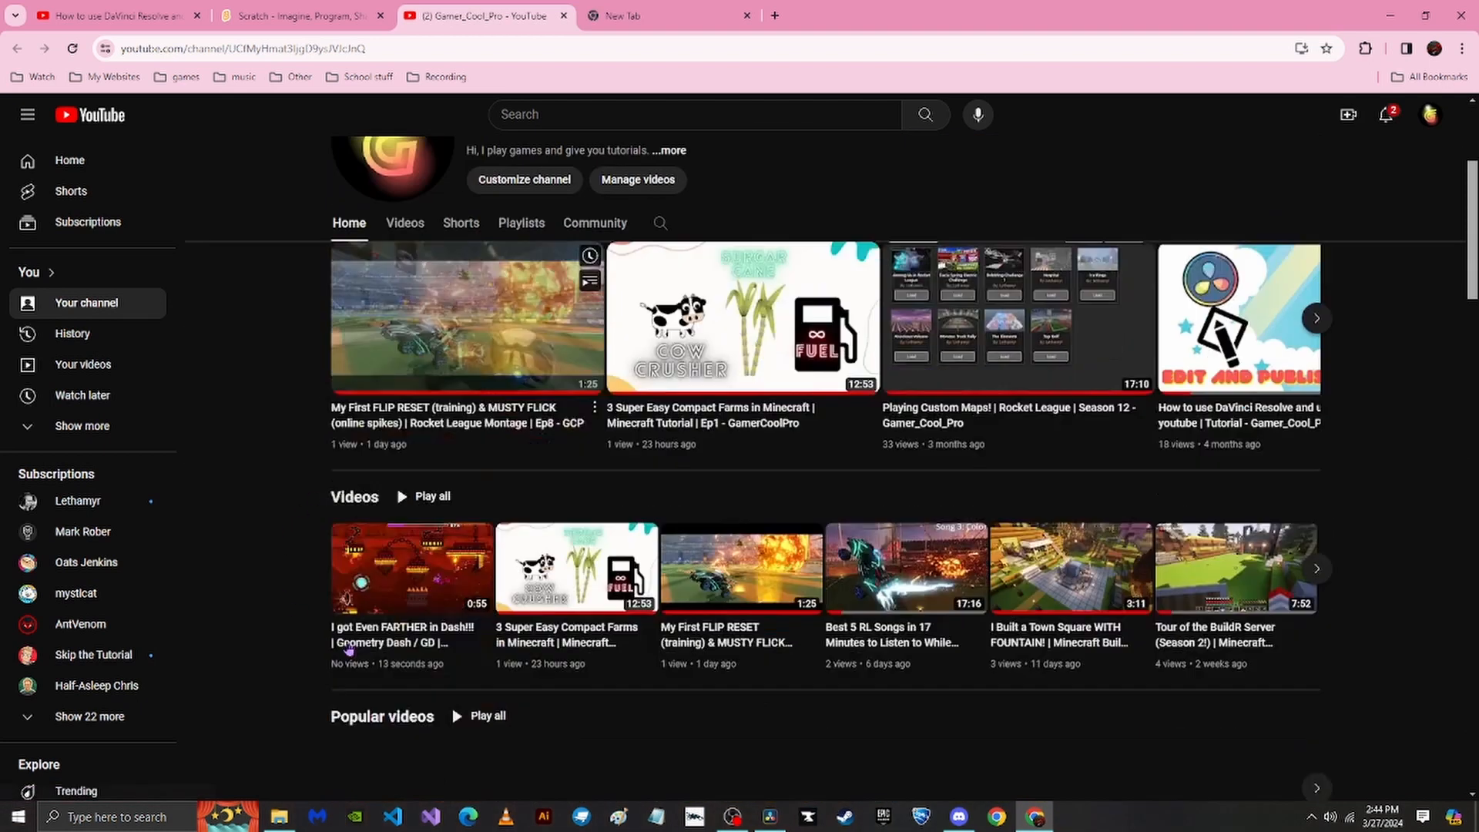